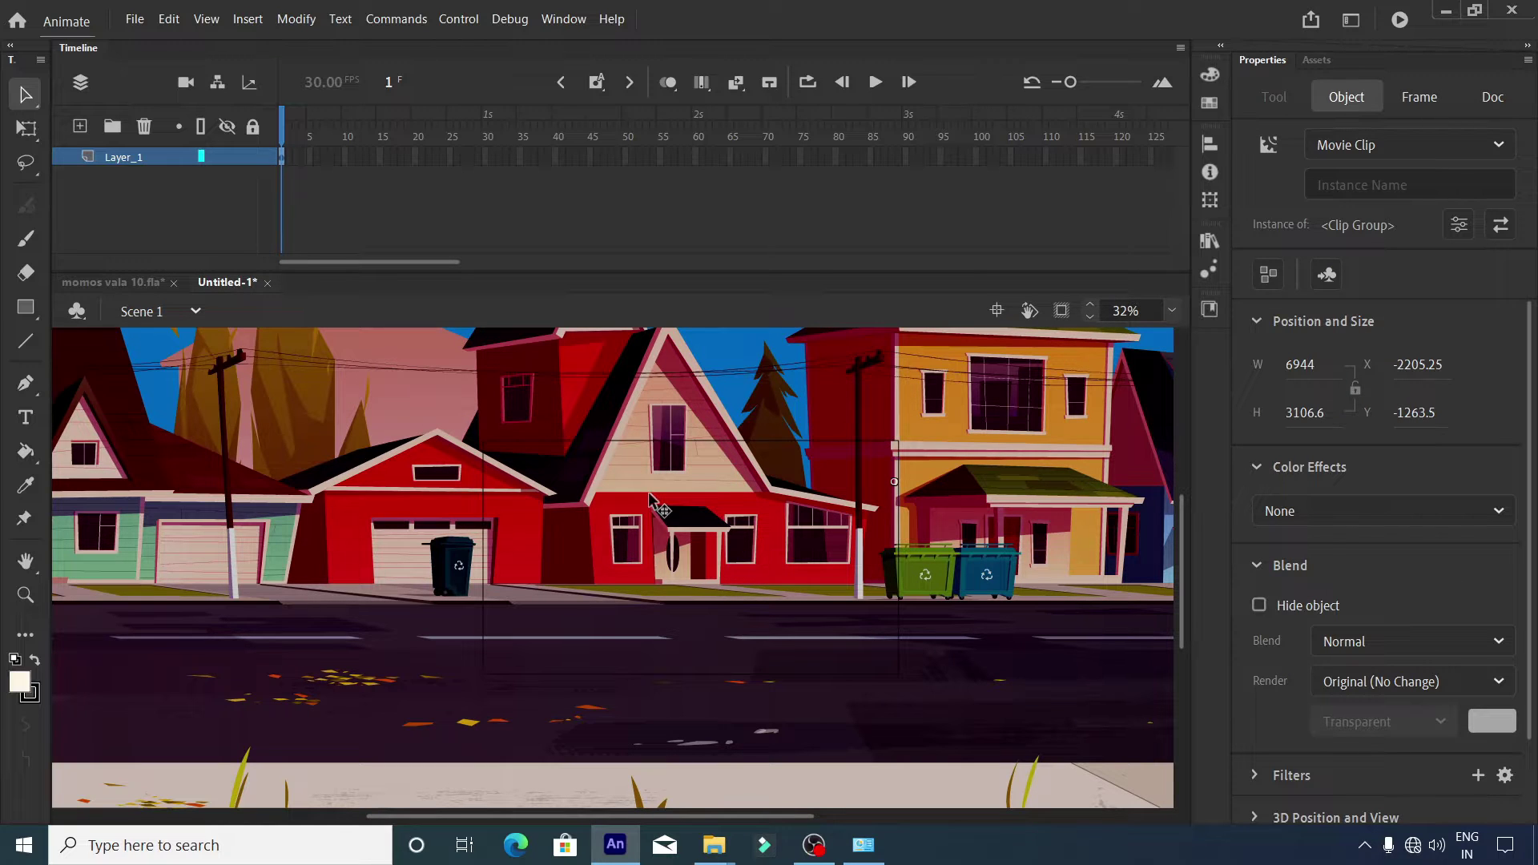
Convert the street background to a graphic symbol named Symbol 1 and open it for editing.
{"action": "key", "text": "F8"}
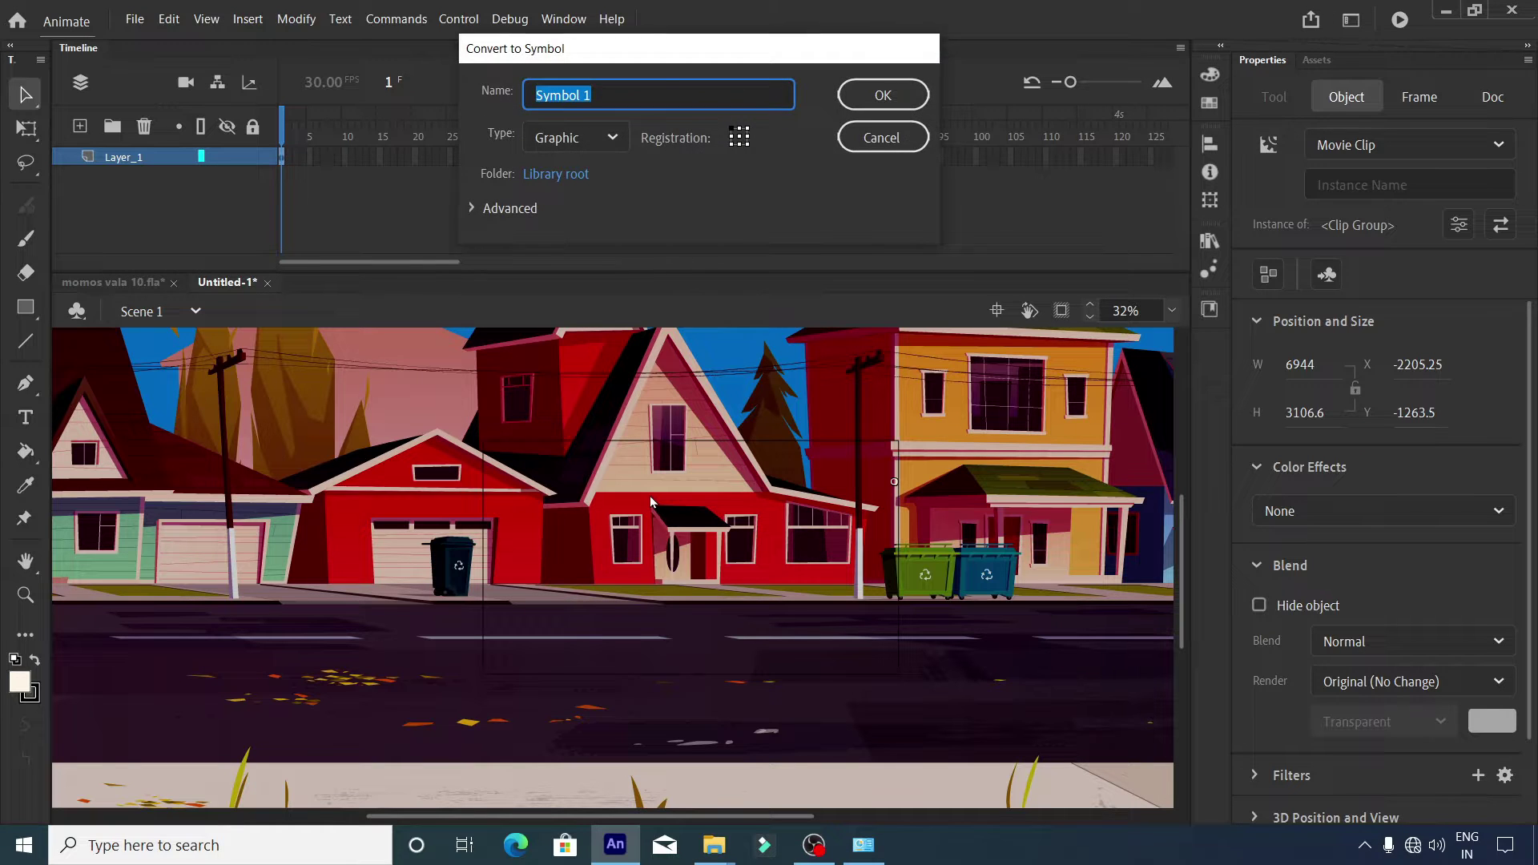
{"action": "key", "text": "Escape"}
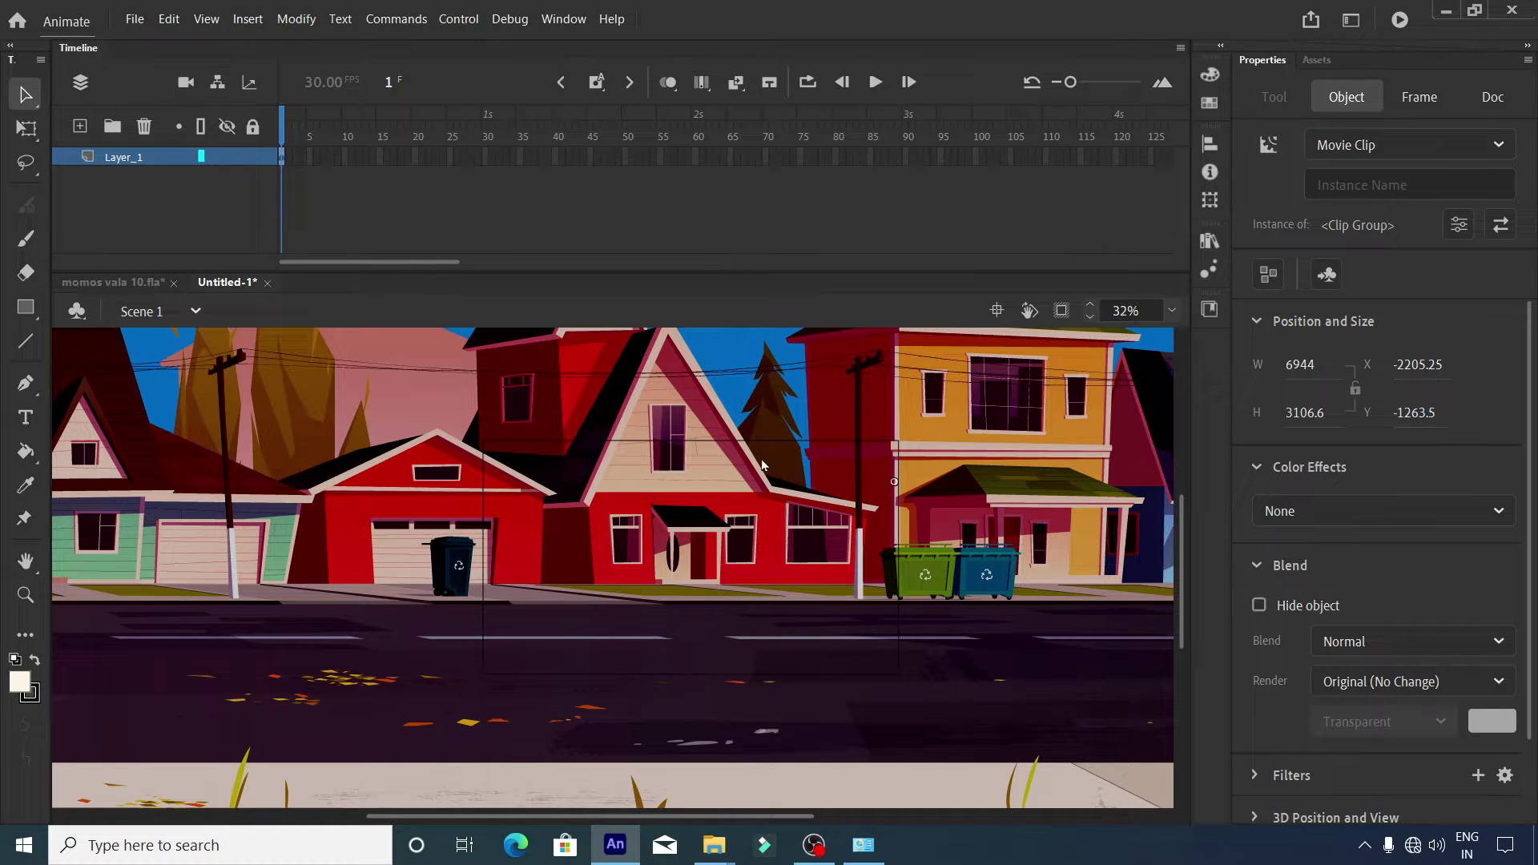
{"action": "double_click", "coordinate": [715, 527]}
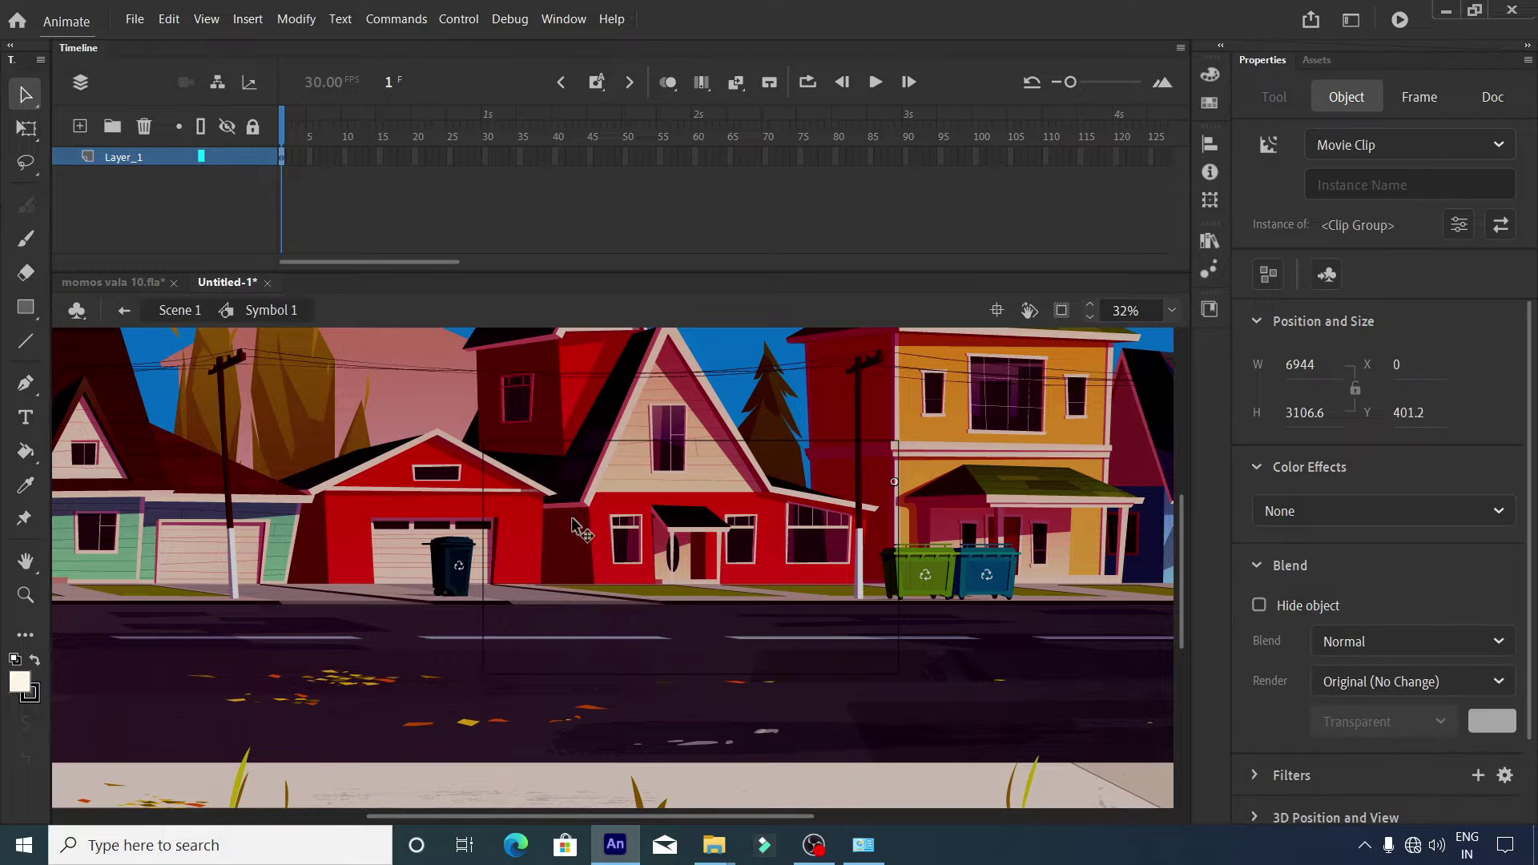
Add two layers above the background layer and place the vendor and the food cart on them.
{"action": "left_click", "coordinate": [78, 126]}
{"action": "left_click", "coordinate": [78, 127]}
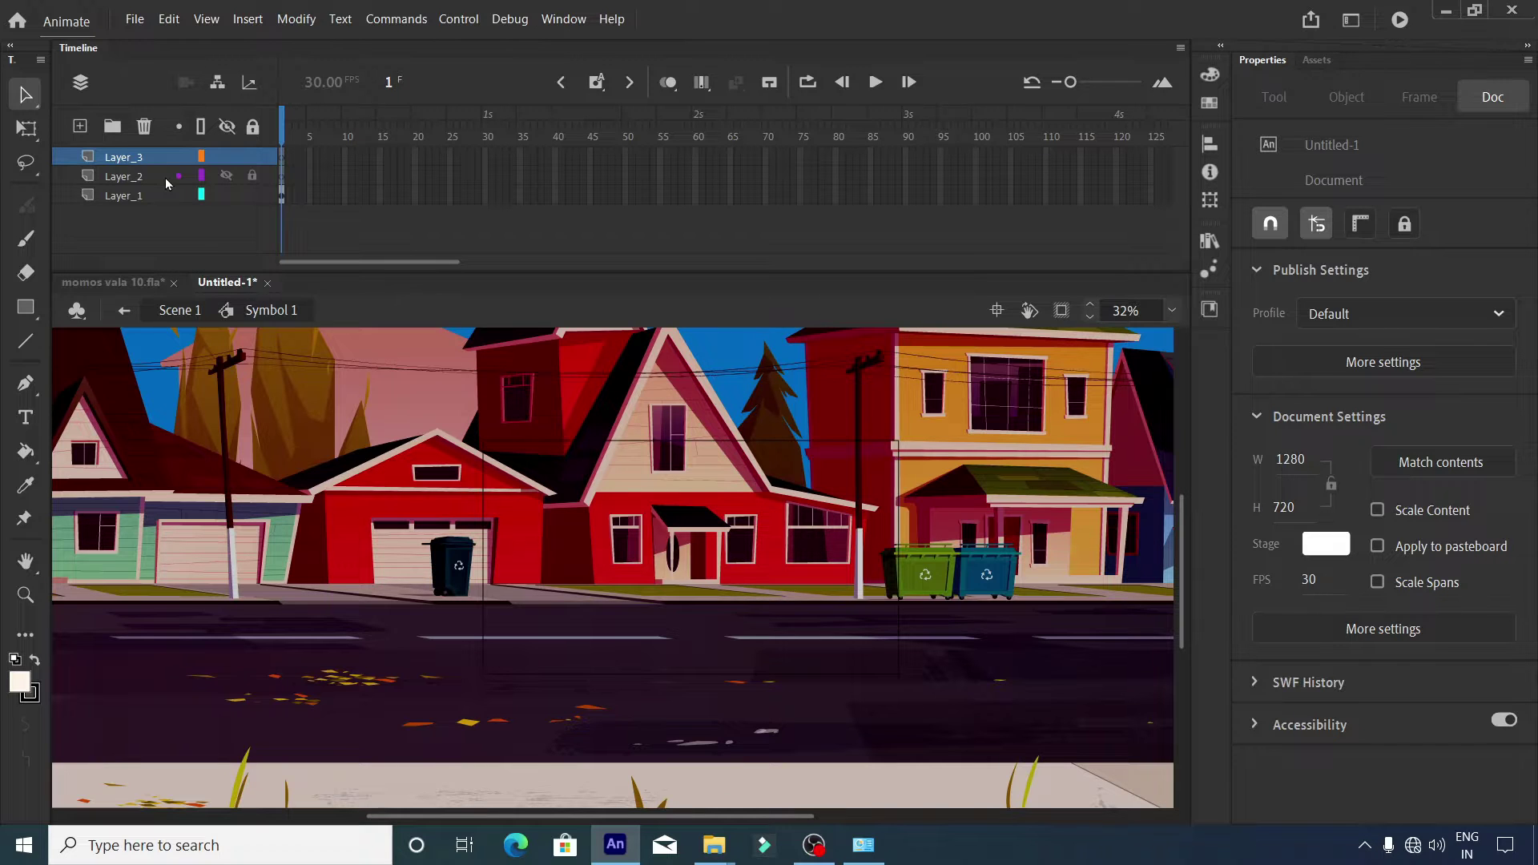
{"action": "left_click", "coordinate": [589, 594]}
{"action": "scroll", "coordinate": [590, 594], "scroll_direction": "up", "scroll_amount": 2}
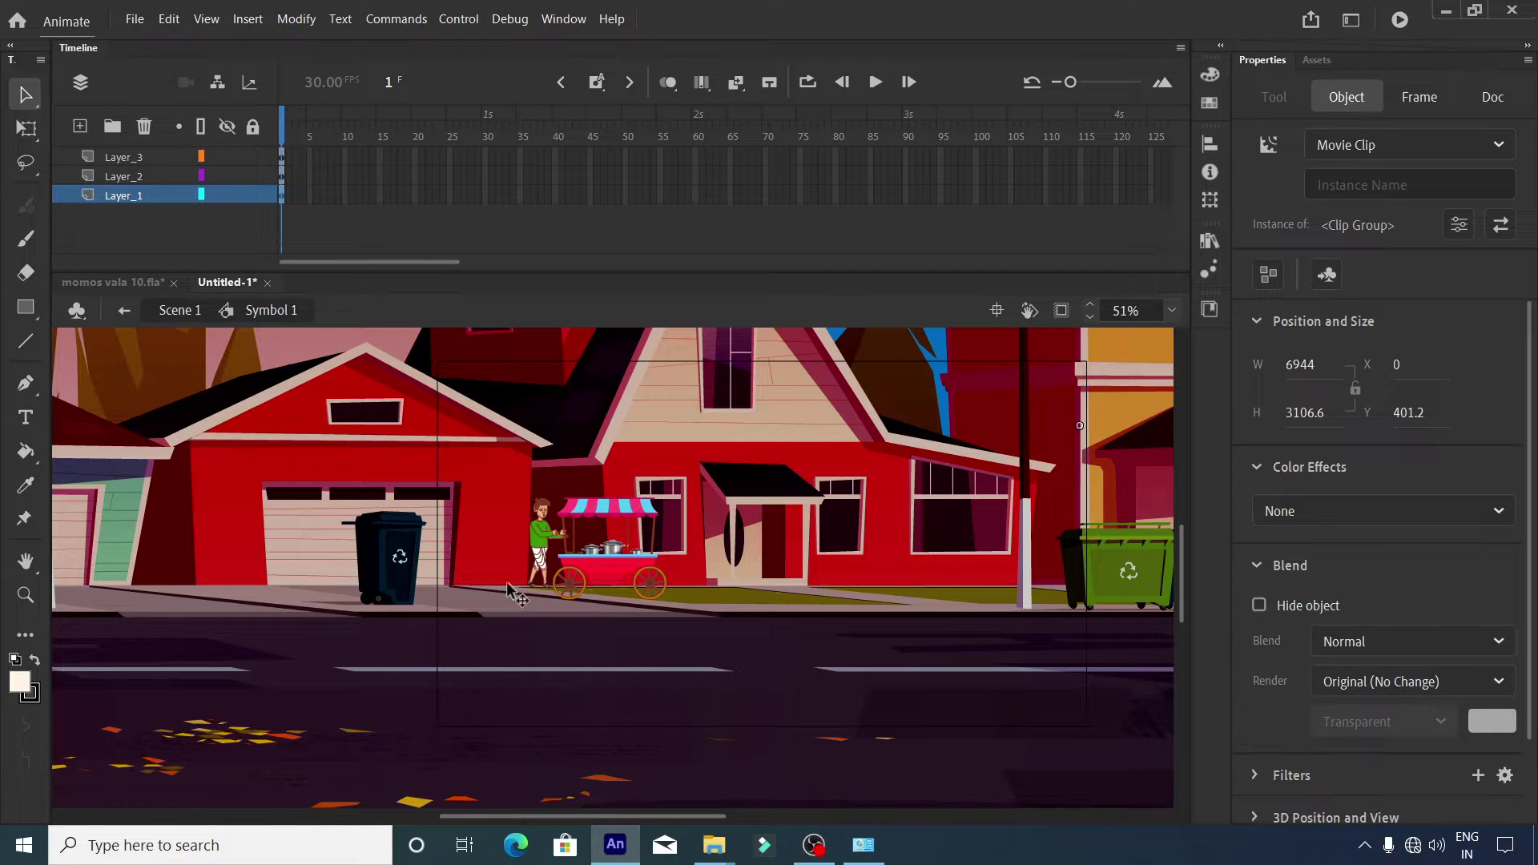
Move the food cart and the vendor down onto the road and set the cart against the vendor's hands.
{"action": "left_click", "coordinate": [583, 513]}
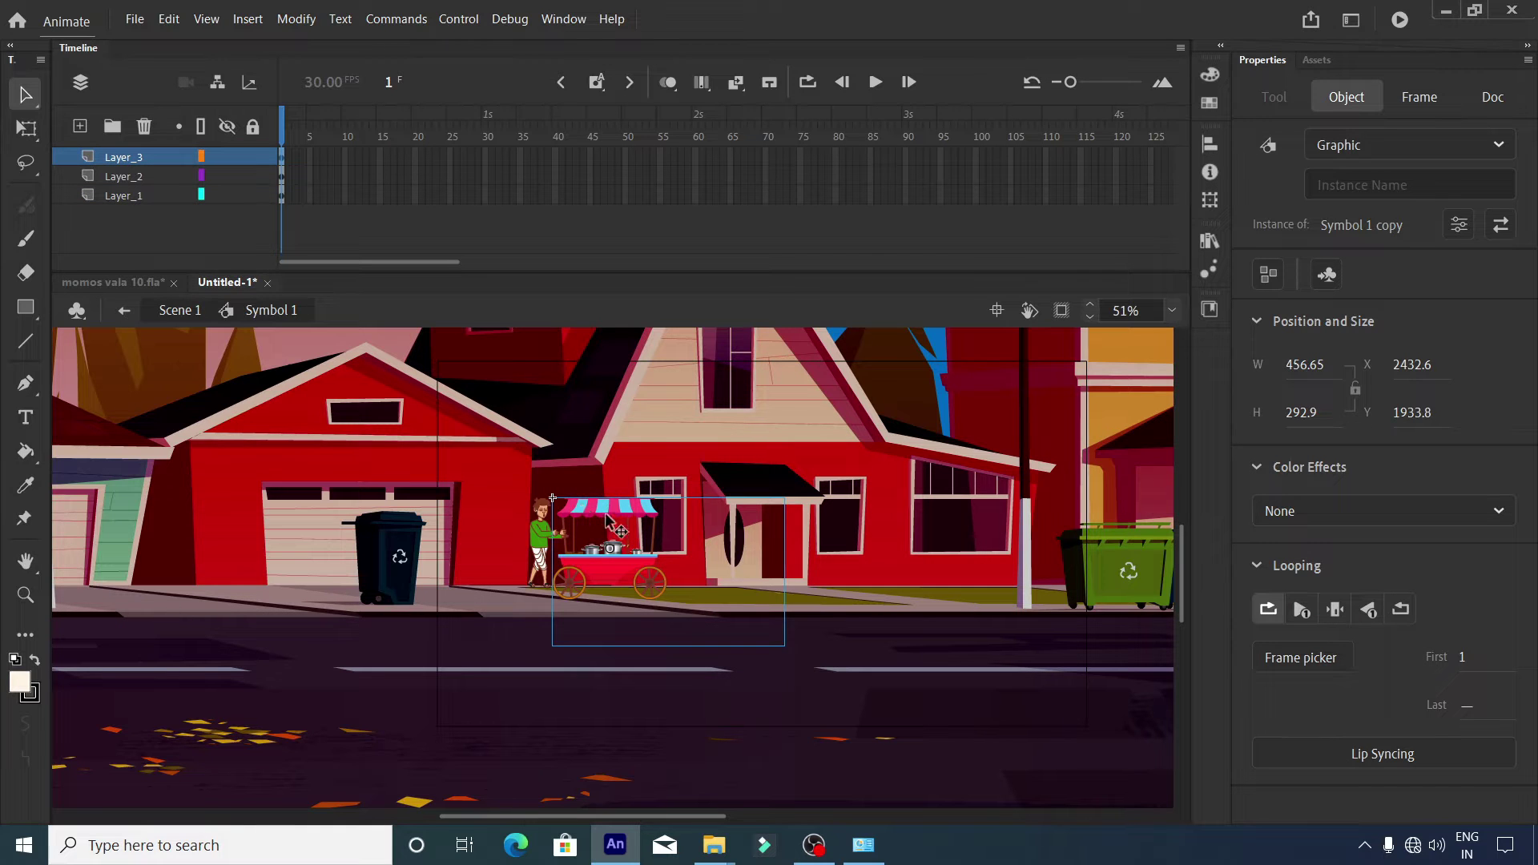
{"action": "left_click_drag", "start_coordinate": [596, 510], "coordinate": [759, 566]}
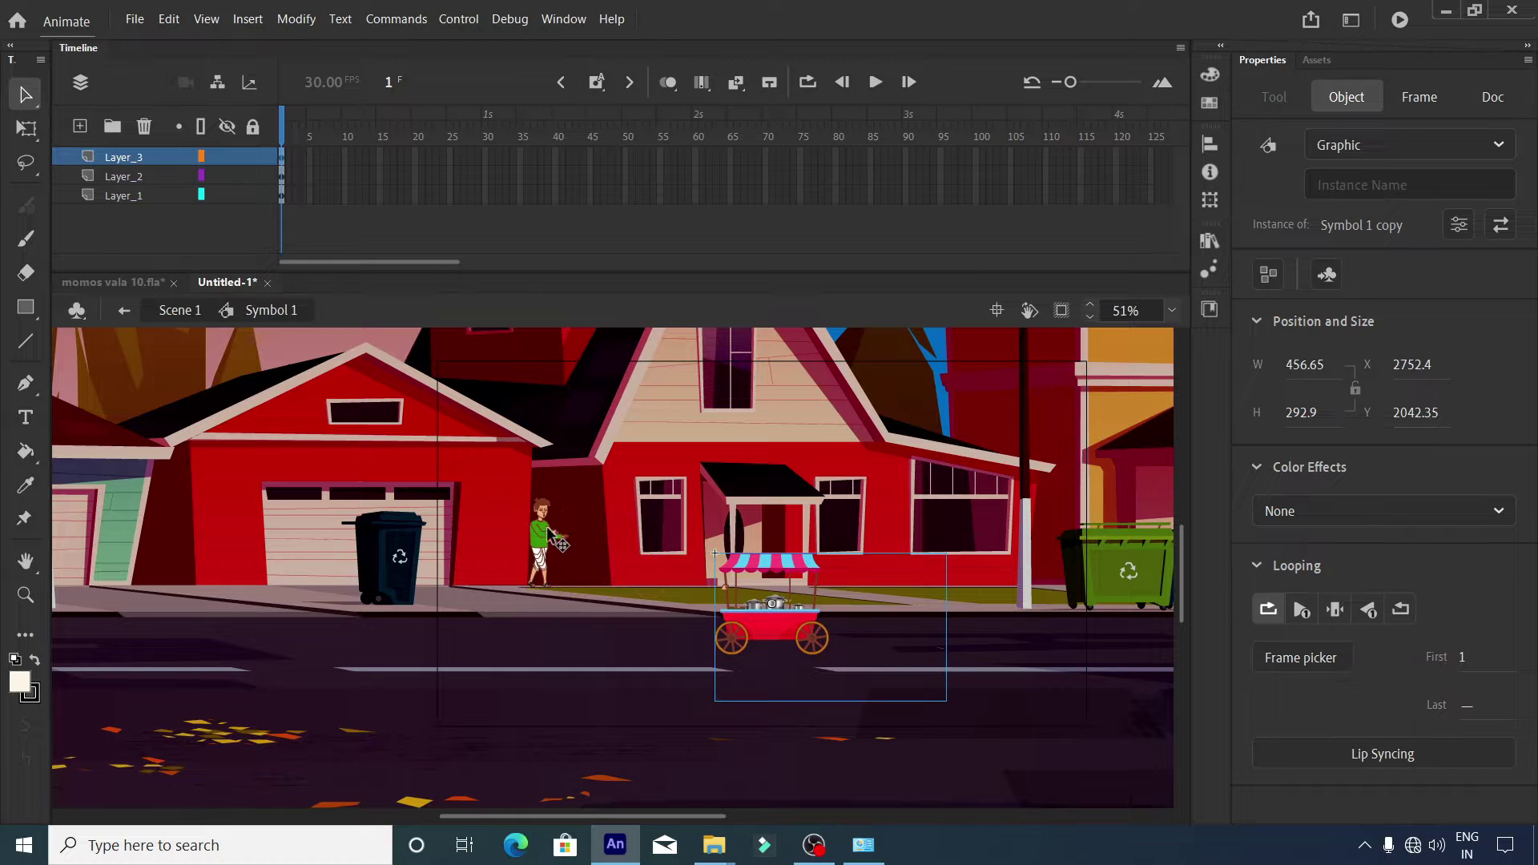
{"action": "left_click_drag", "start_coordinate": [553, 543], "coordinate": [597, 590]}
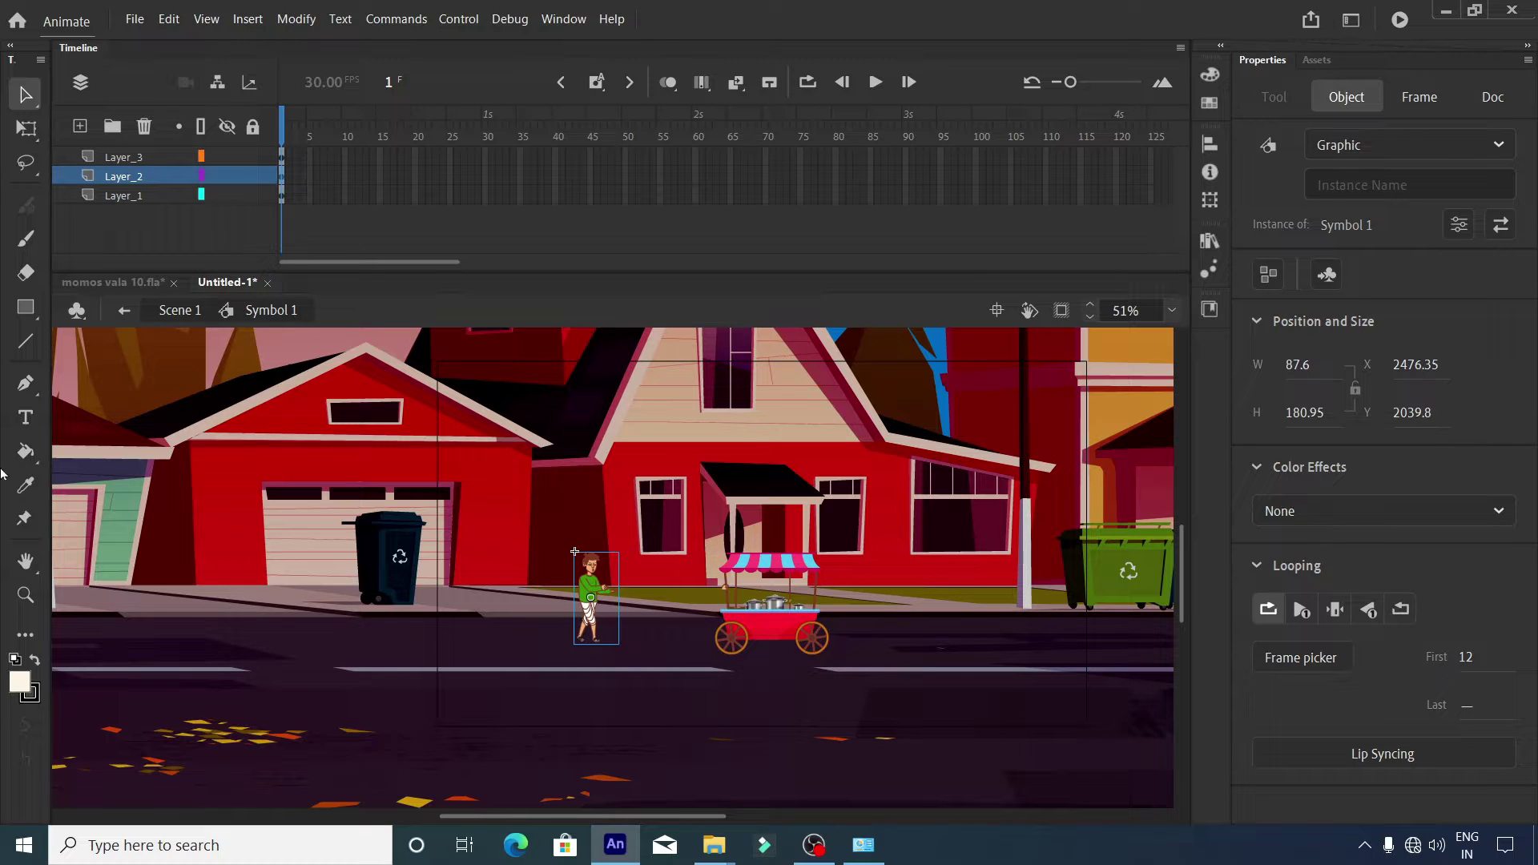
{"action": "scroll", "coordinate": [758, 599], "scroll_direction": "up", "scroll_amount": 3}
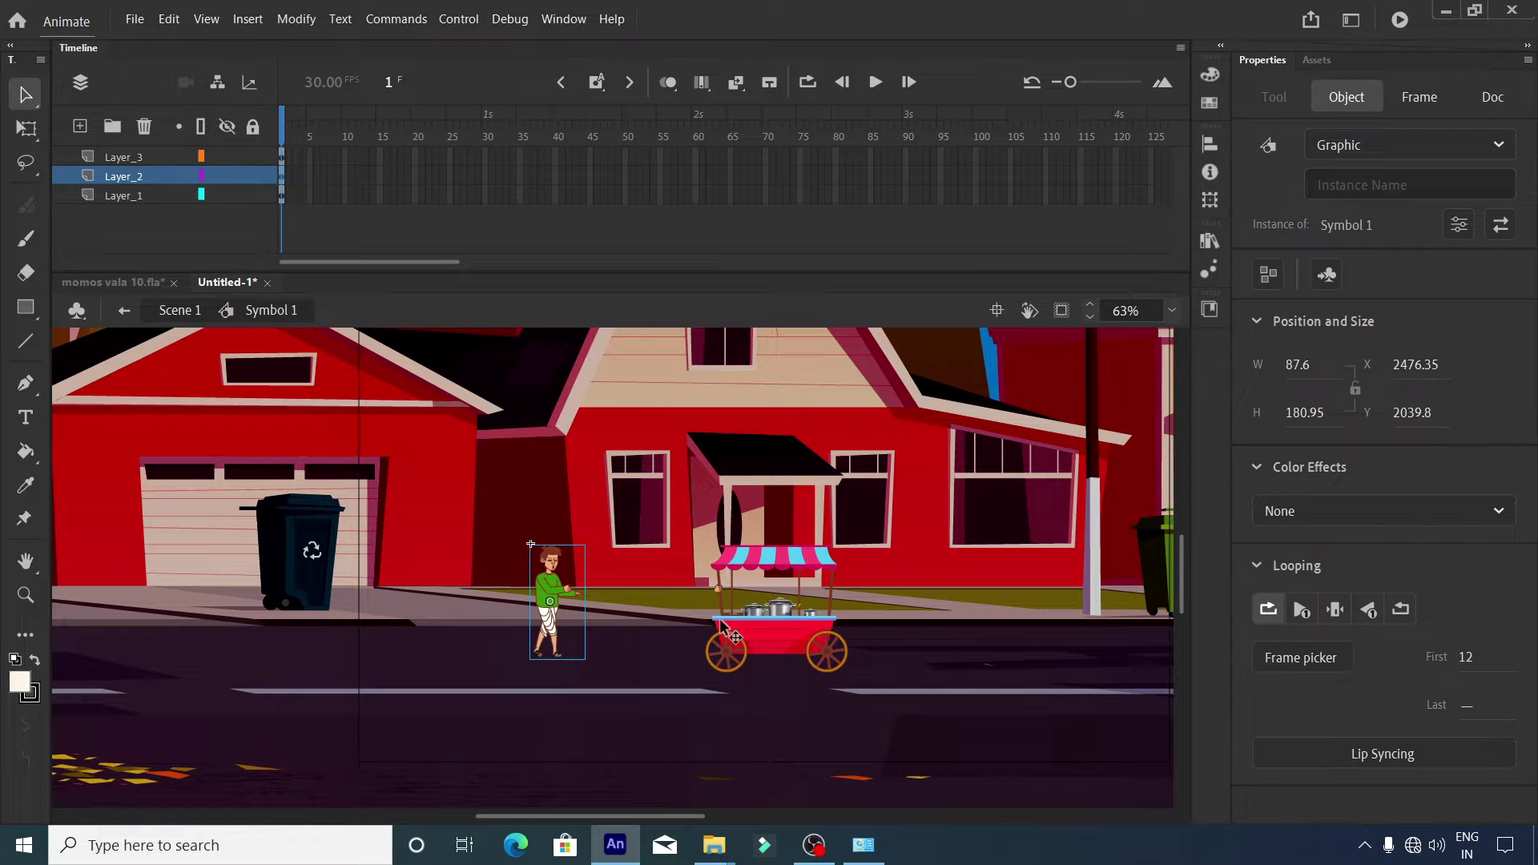
{"action": "left_click_drag", "start_coordinate": [741, 623], "coordinate": [601, 617]}
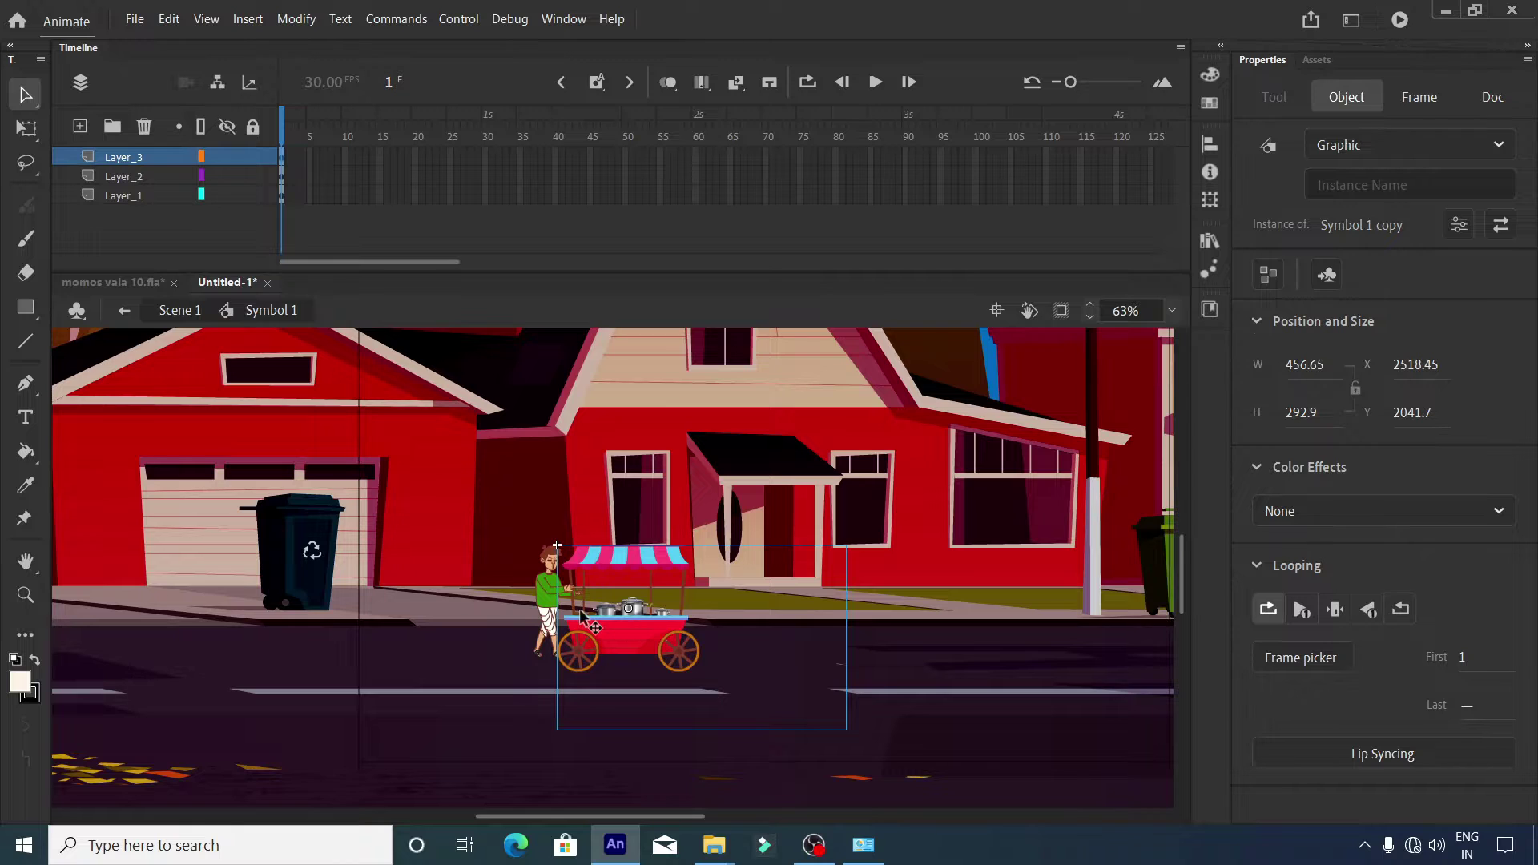
{"action": "scroll", "coordinate": [581, 610], "scroll_direction": "up", "scroll_amount": 4}
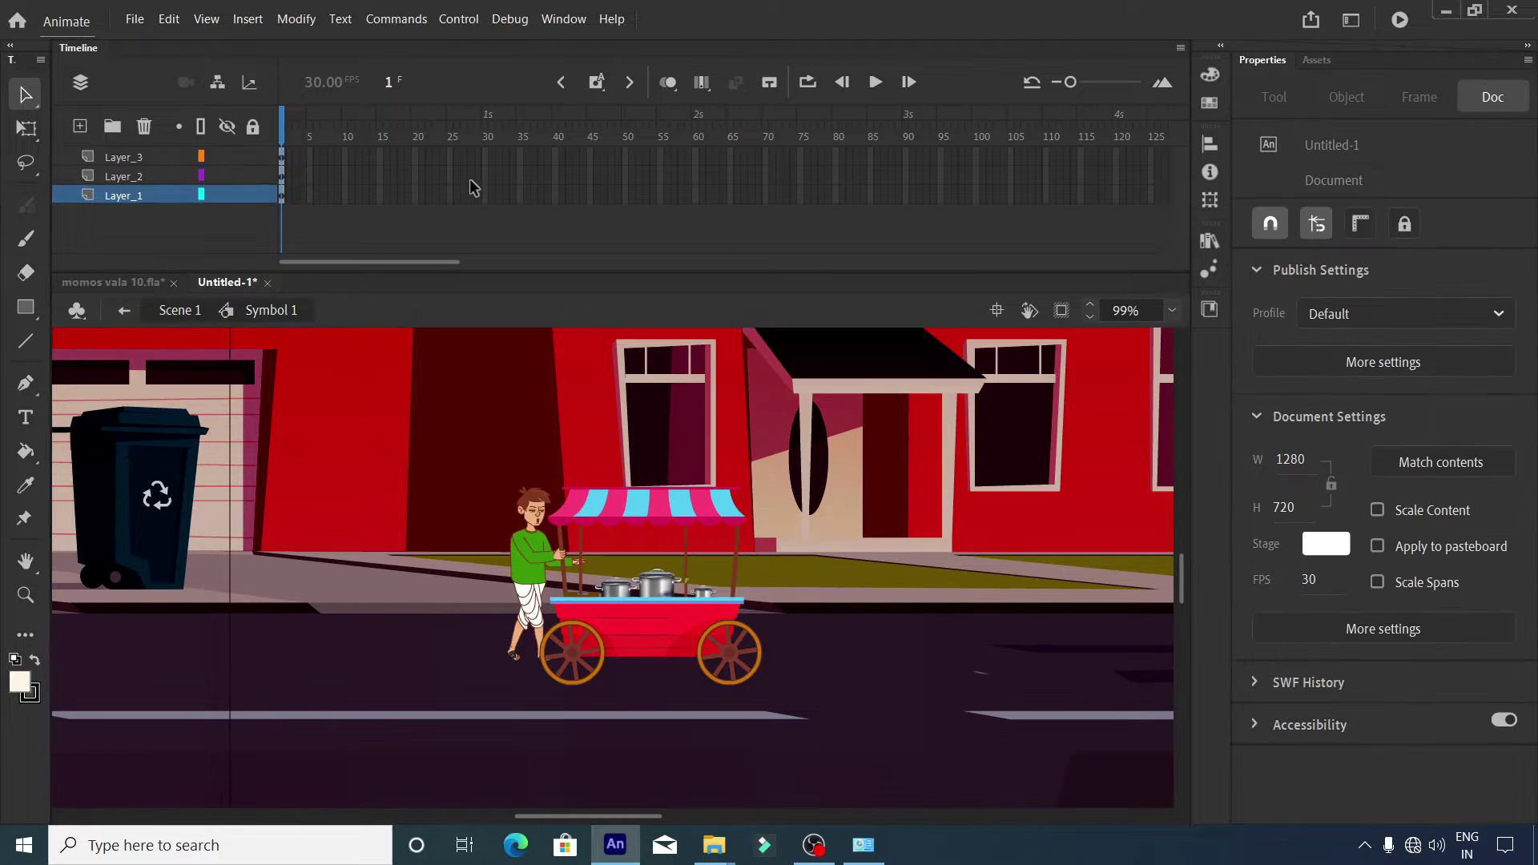
Extend all three layers to frame 180.
{"action": "left_click_drag", "start_coordinate": [425, 258], "coordinate": [623, 333]}
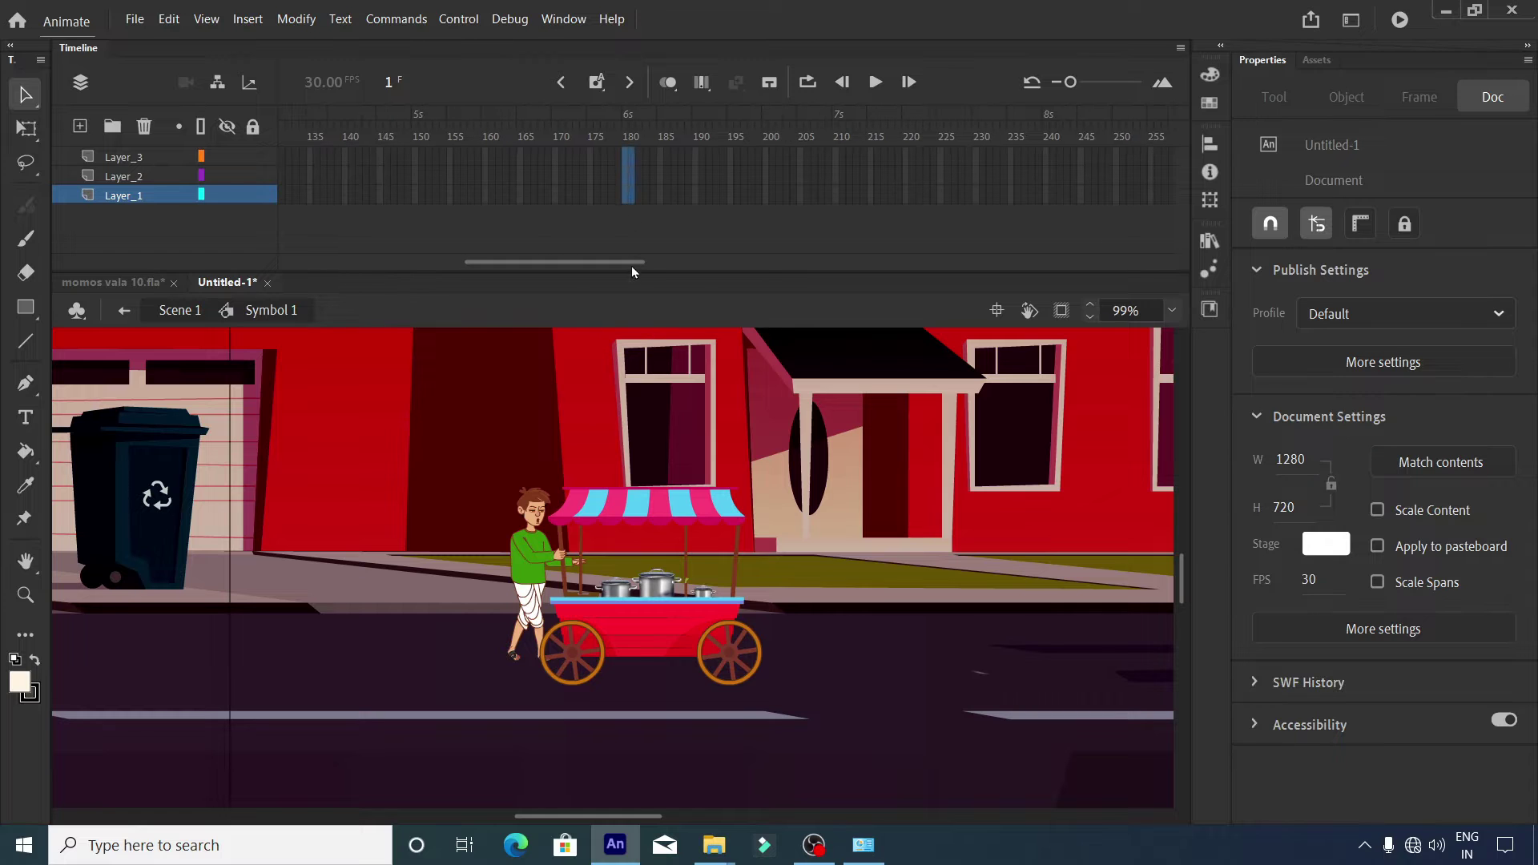
{"action": "left_click_drag", "start_coordinate": [631, 267], "coordinate": [622, 278]}
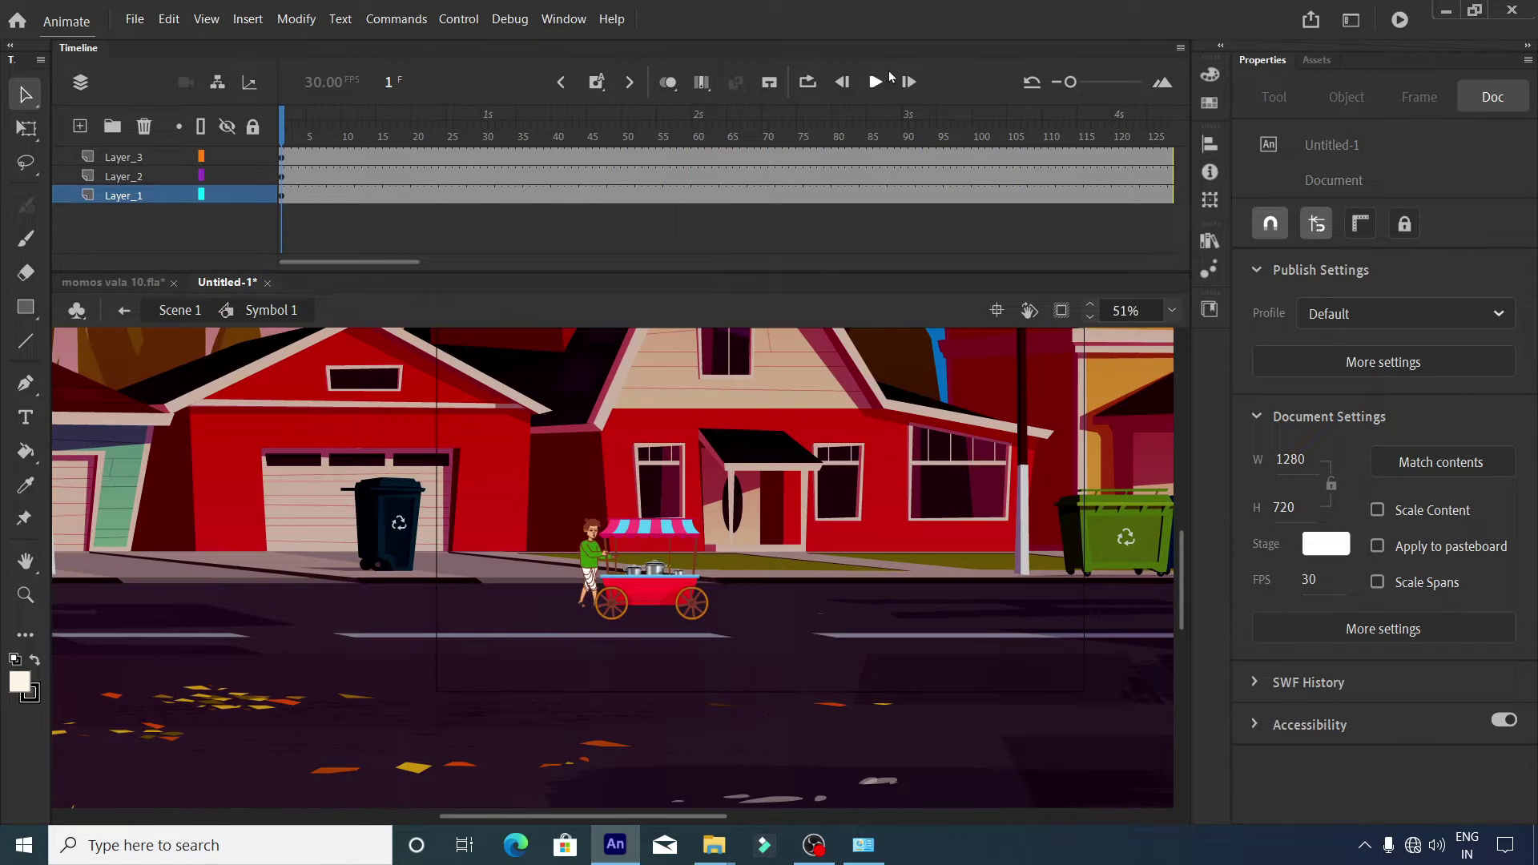
Play the timeline to check the vendor's walk cycle and the cart across the extended frames.
{"action": "left_click", "coordinate": [880, 80]}
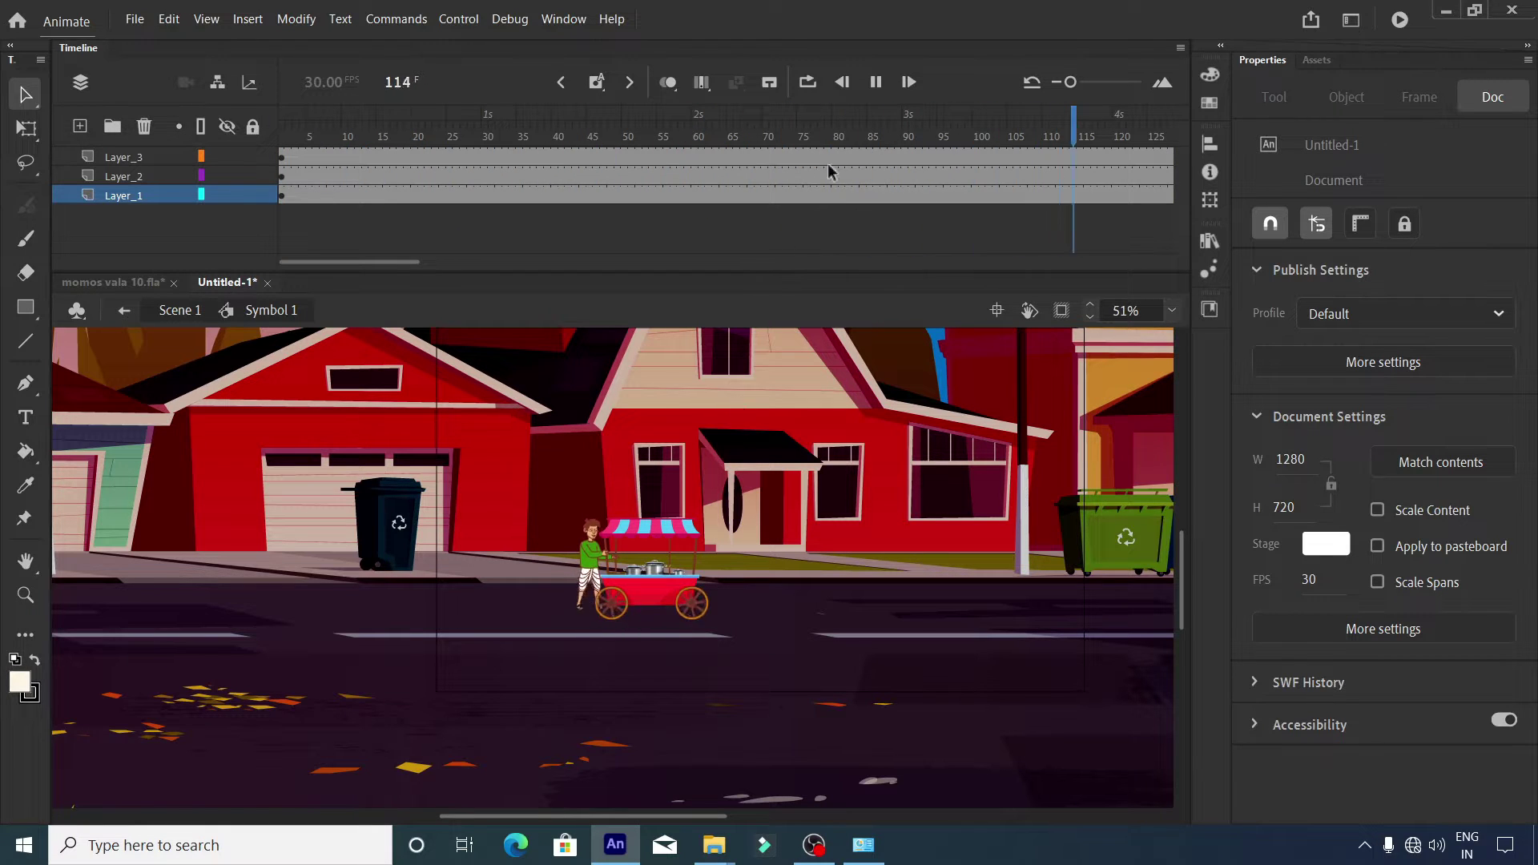
{"action": "left_click", "coordinate": [876, 82]}
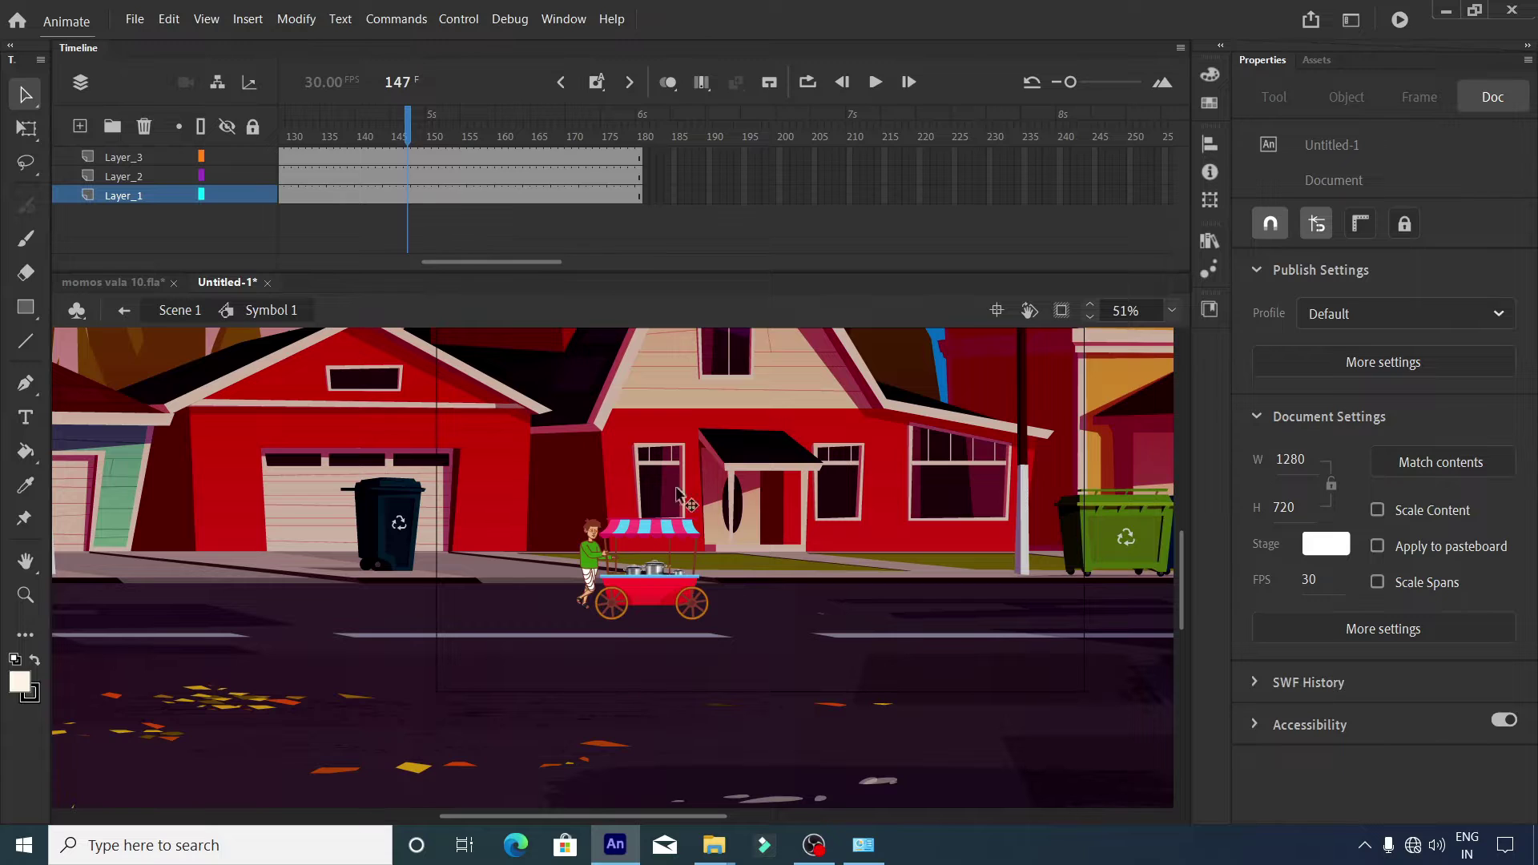
{"action": "left_click", "coordinate": [871, 83]}
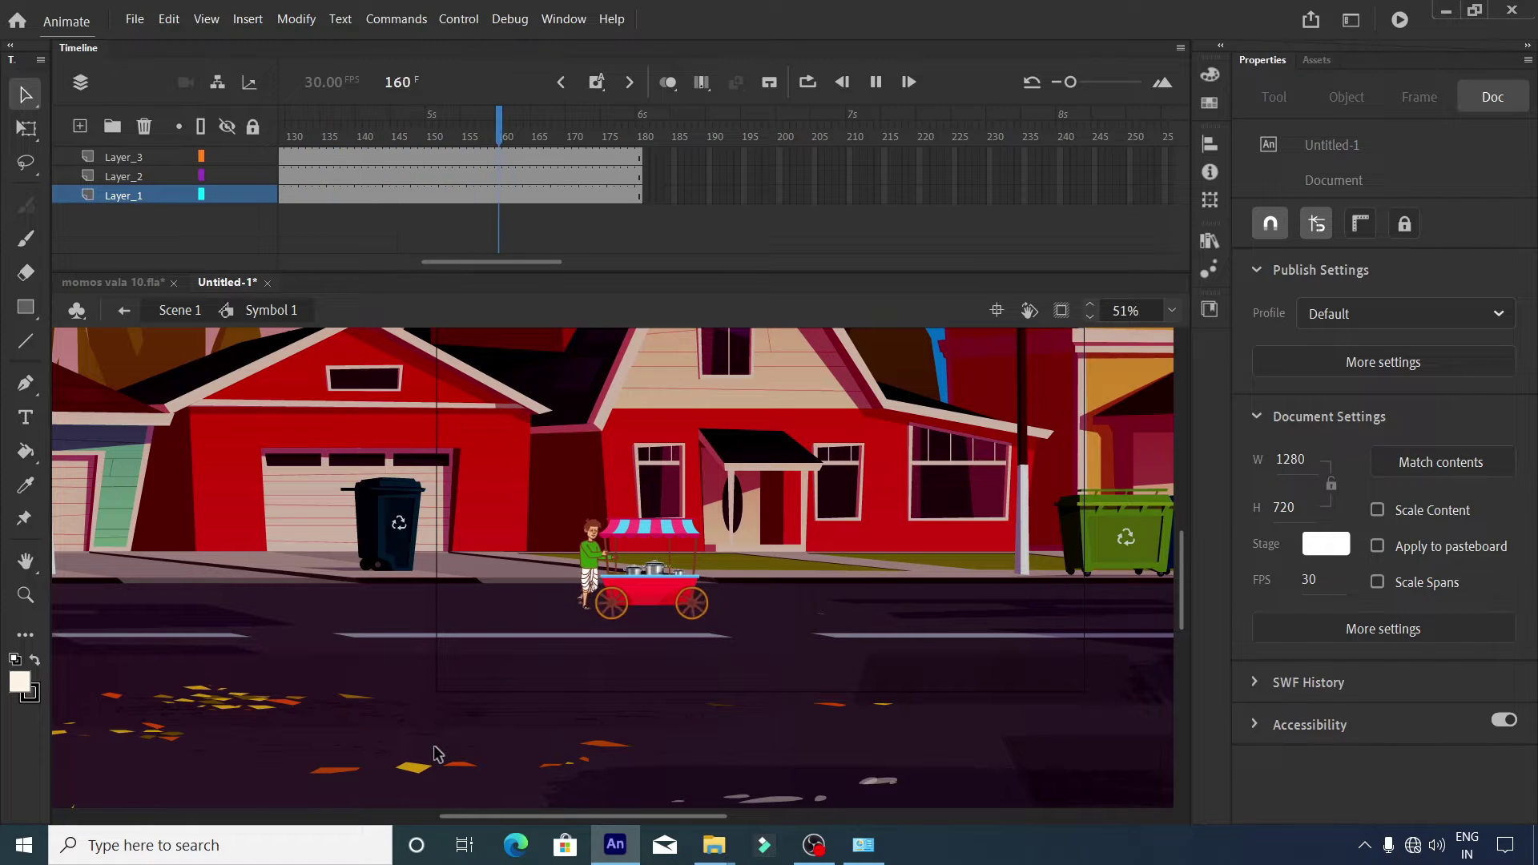
{"action": "left_click", "coordinate": [875, 82]}
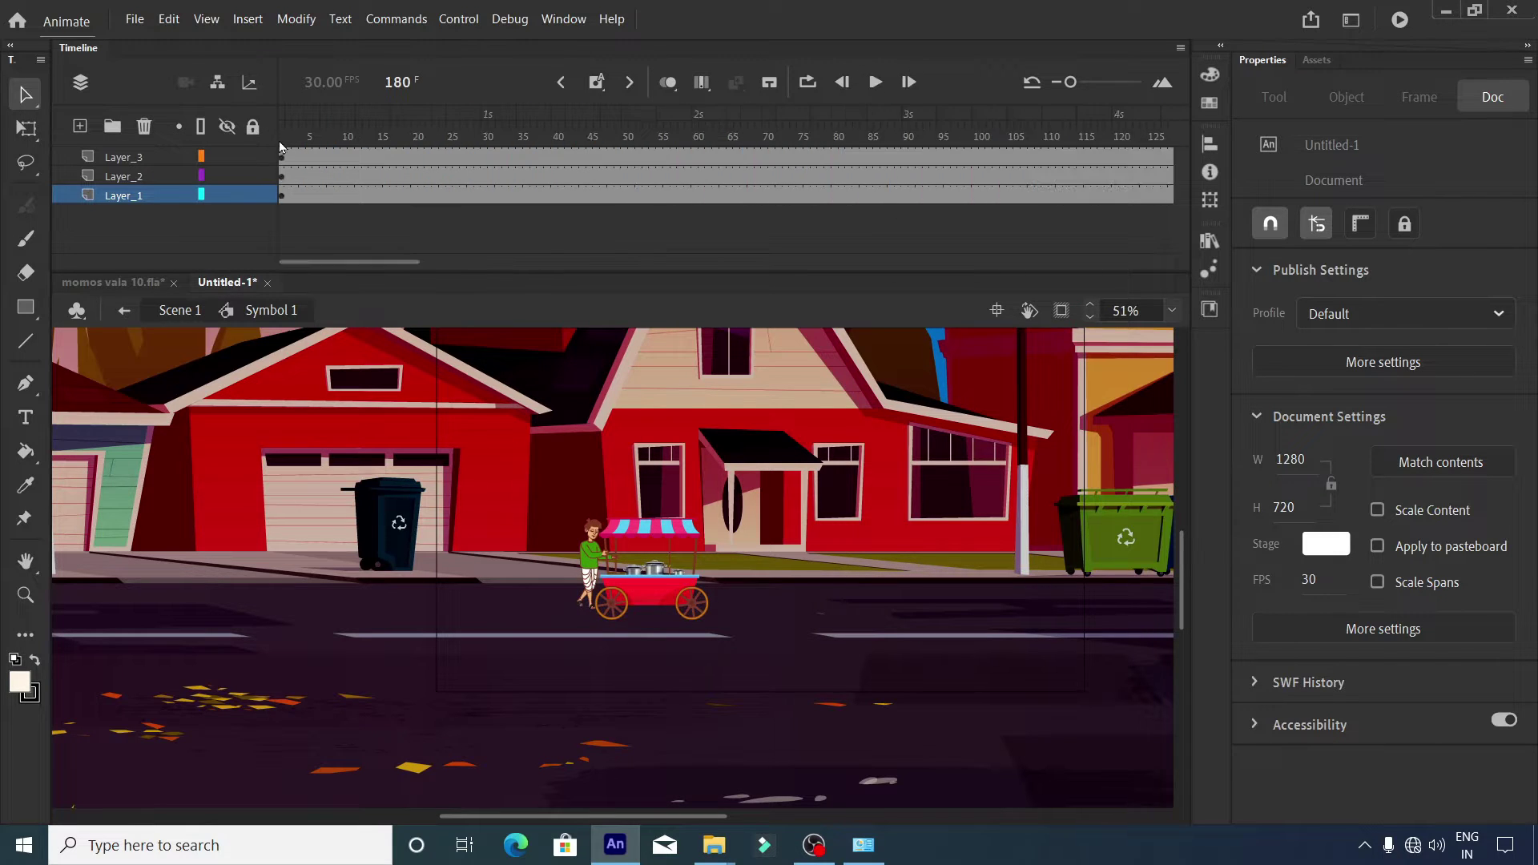
Add the audio layer above the other layers, starting at frame 1, and play the timeline to check the sound.
{"action": "left_click", "coordinate": [282, 145]}
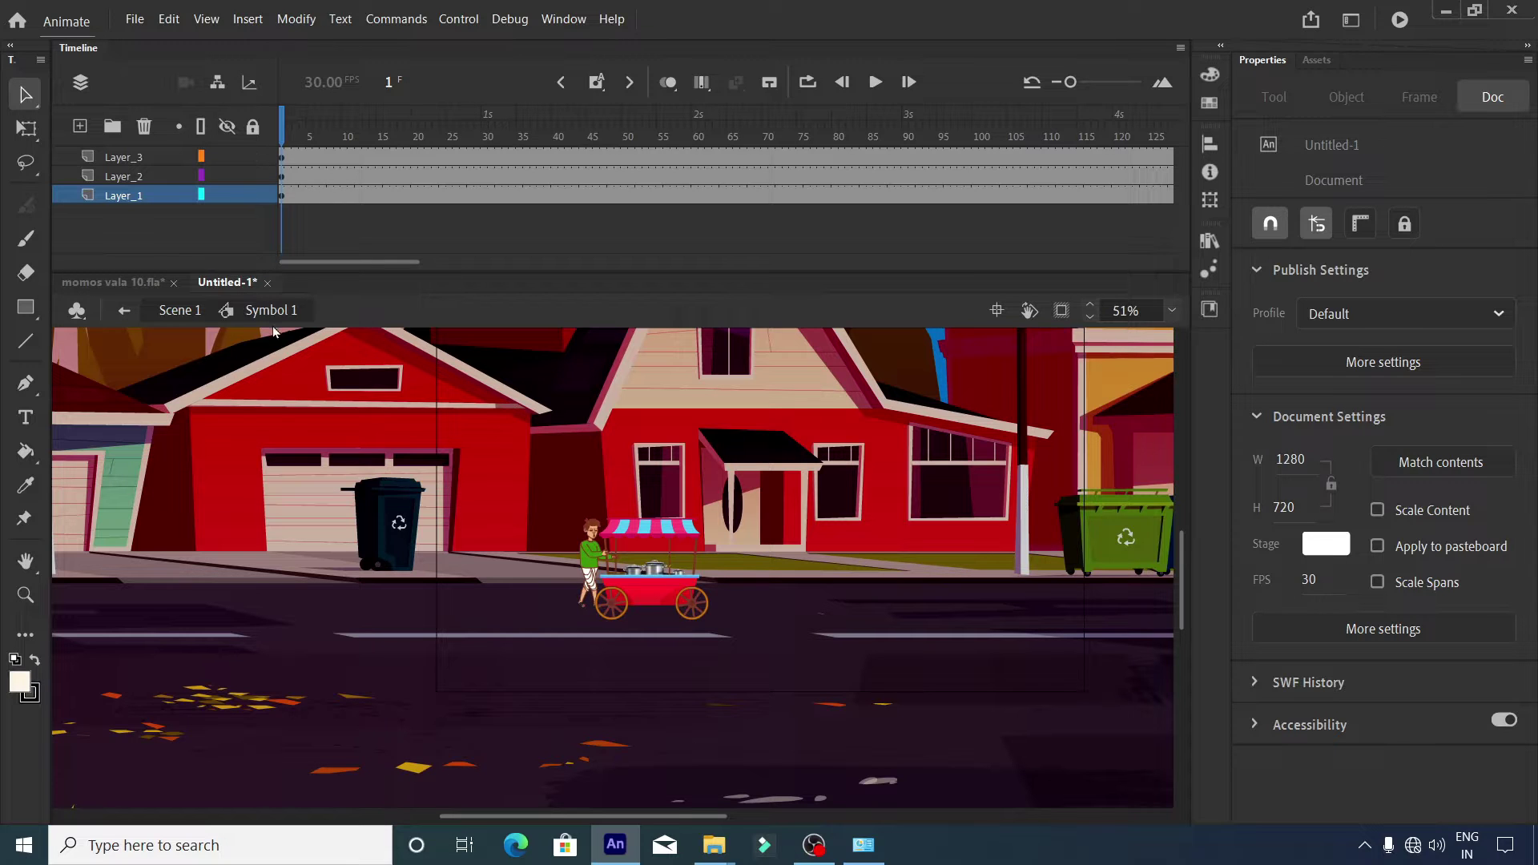
{"action": "scroll", "coordinate": [407, 178], "scroll_direction": "up", "scroll_amount": 1}
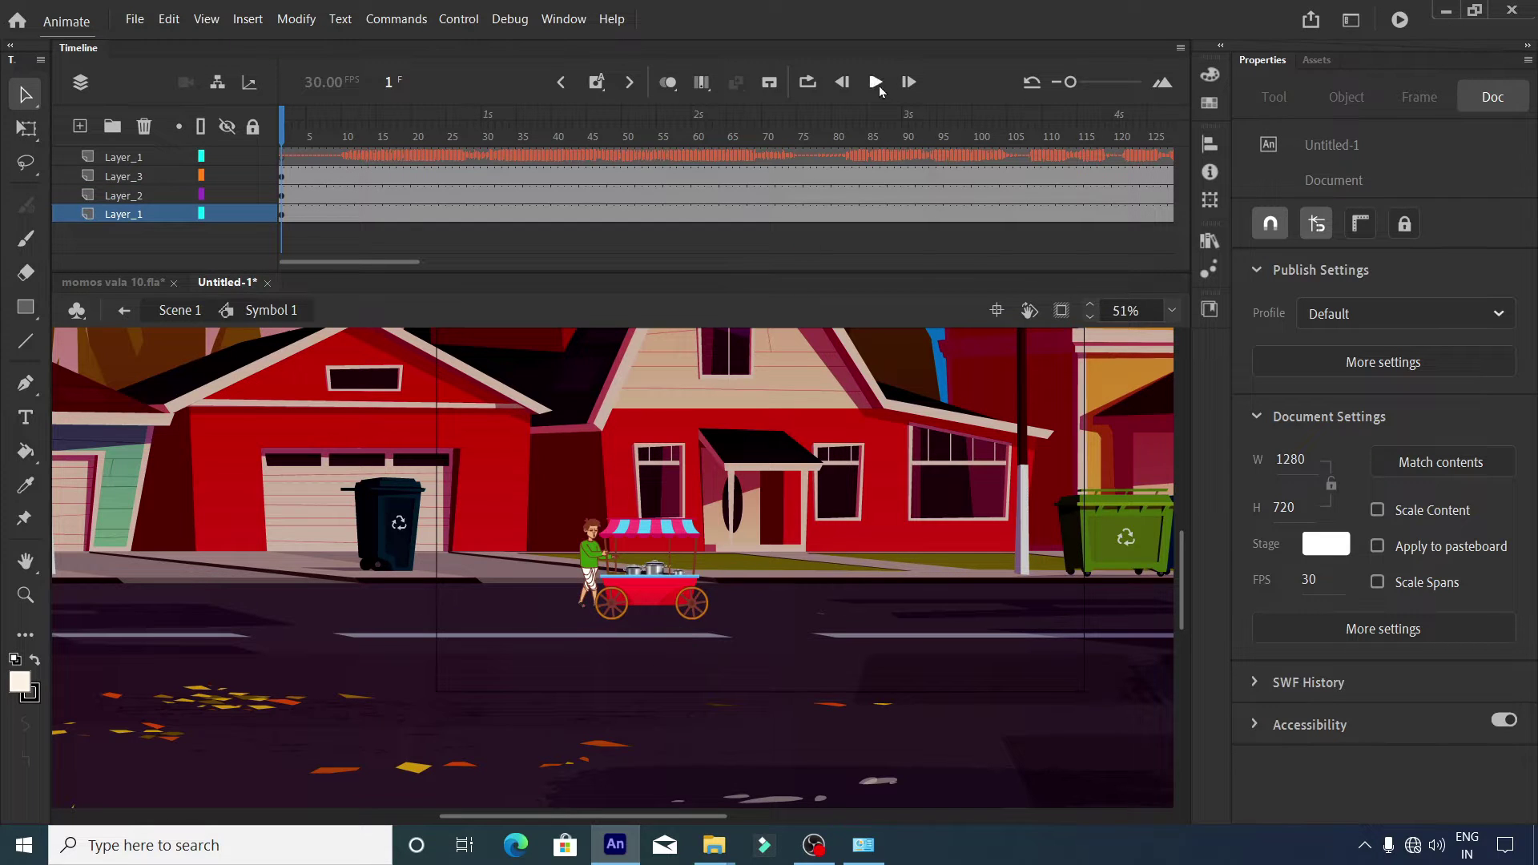
{"action": "left_click", "coordinate": [877, 82]}
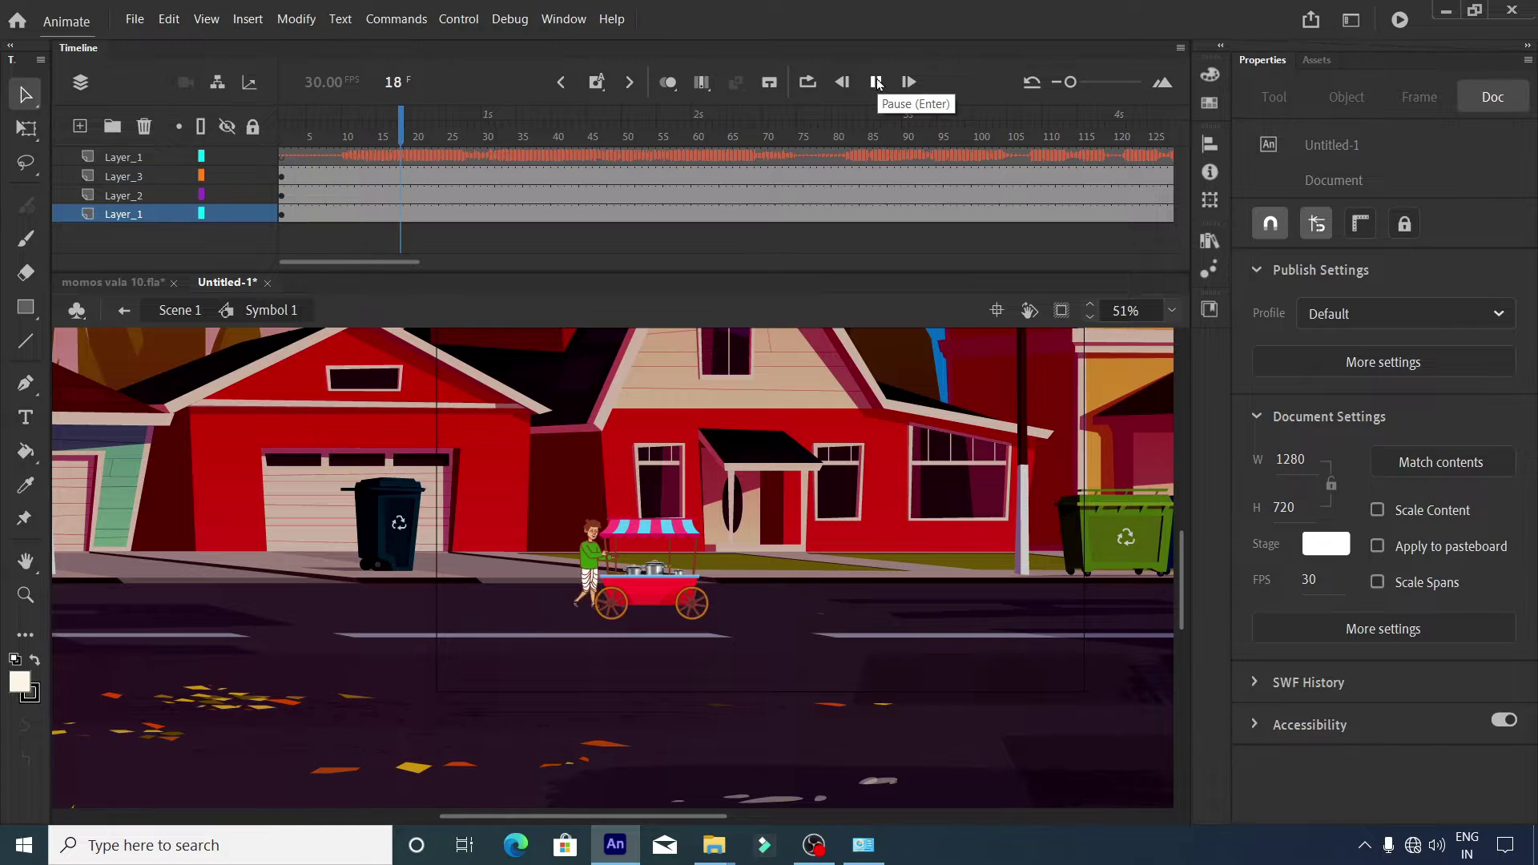
{"action": "left_click", "coordinate": [877, 83]}
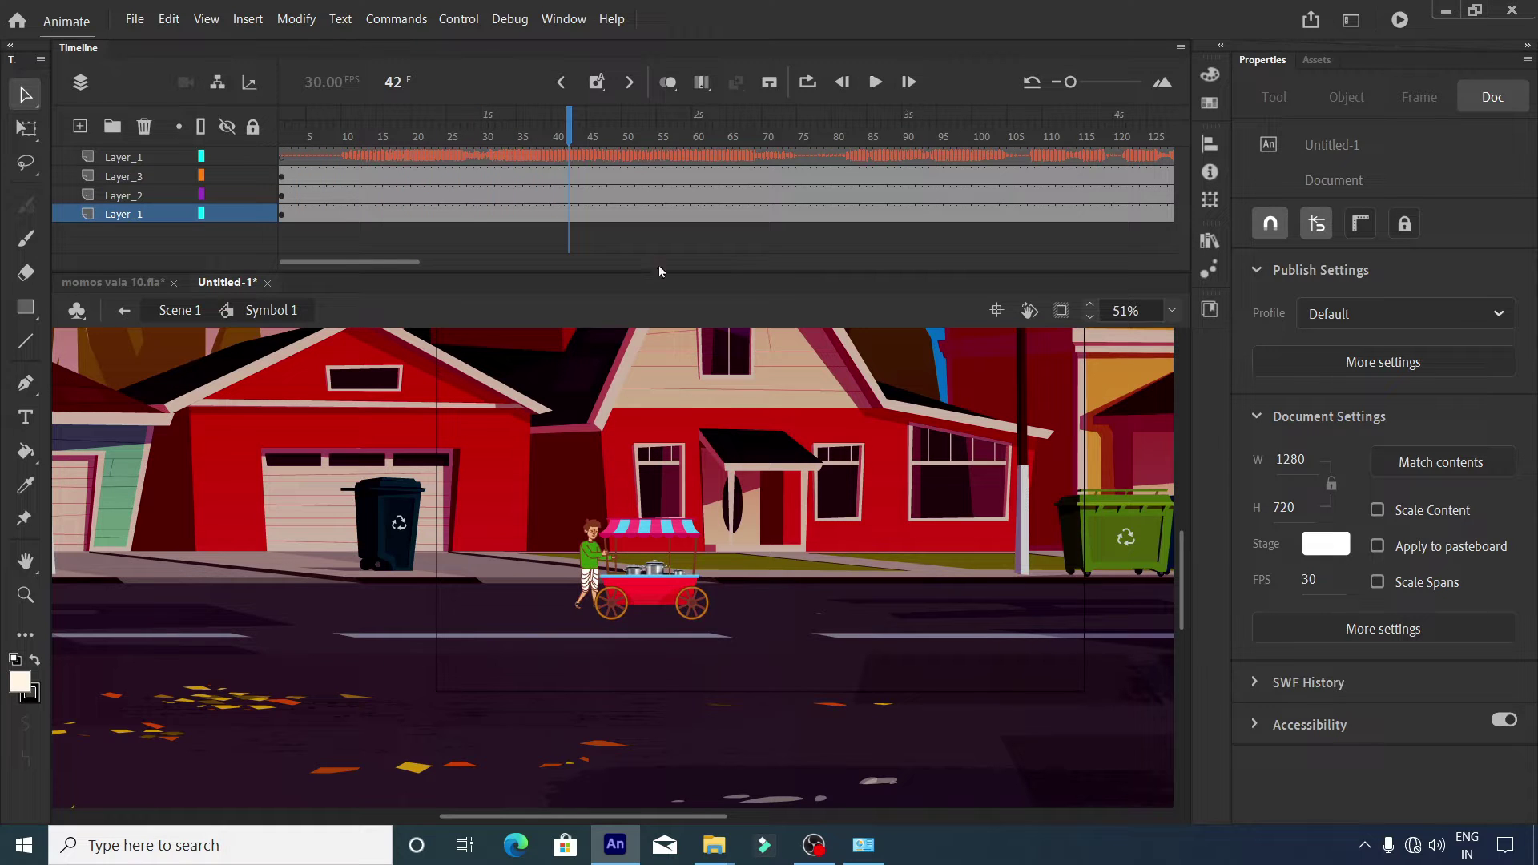
{"action": "left_click", "coordinate": [280, 145]}
Clip the content outside the stage so that only the stage area is displayed.
{"action": "left_click", "coordinate": [1062, 310]}
{"action": "left_click", "coordinate": [1061, 310]}
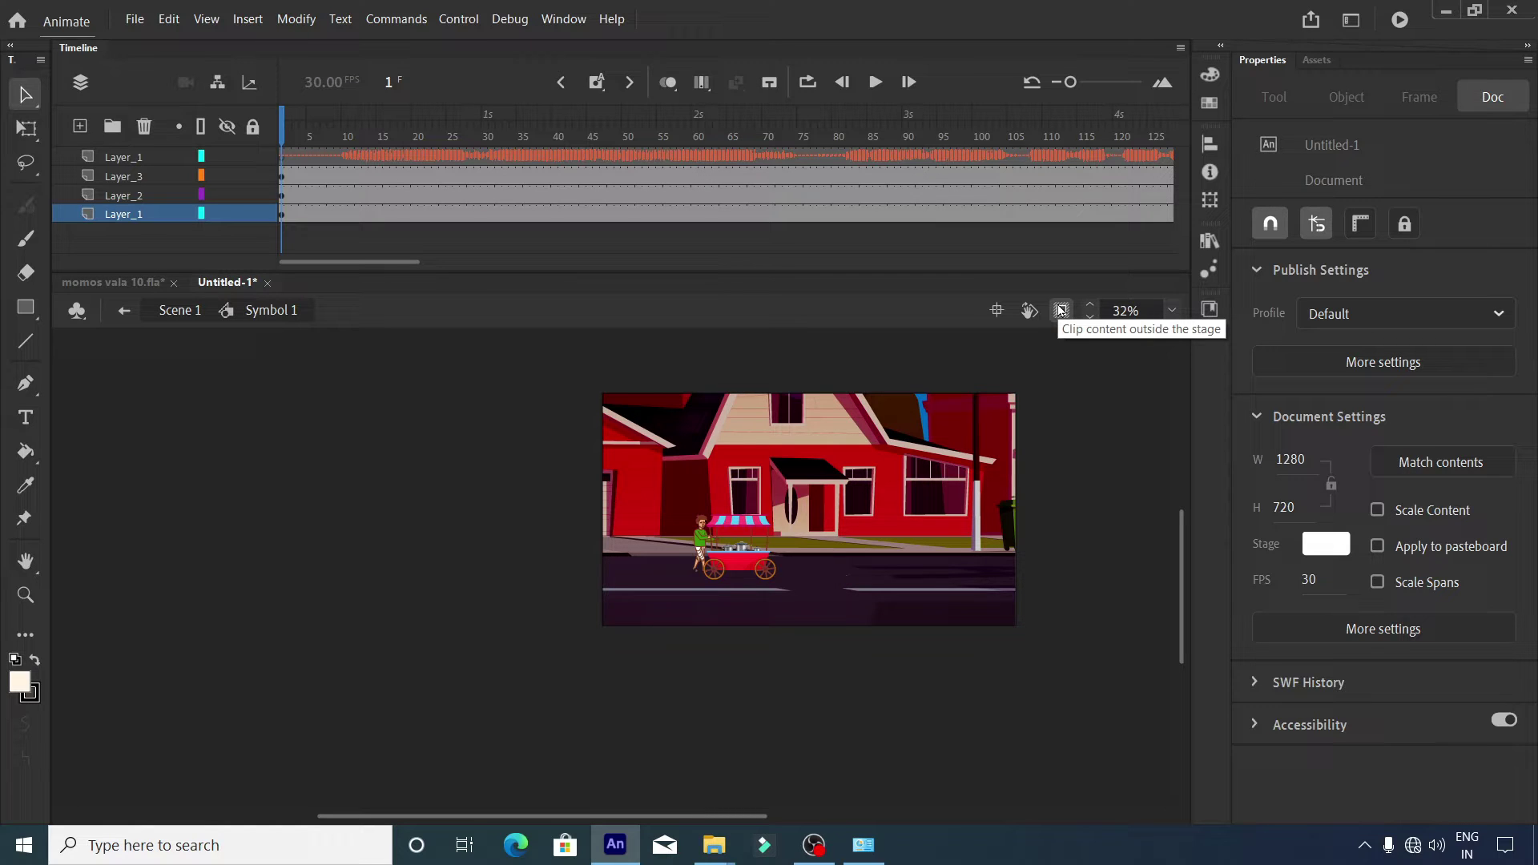
{"action": "left_click_drag", "start_coordinate": [673, 814], "coordinate": [774, 841]}
Move the vendor and the cart together to the left edge of the stage, keeping them on the road.
{"action": "left_click", "coordinate": [529, 555]}
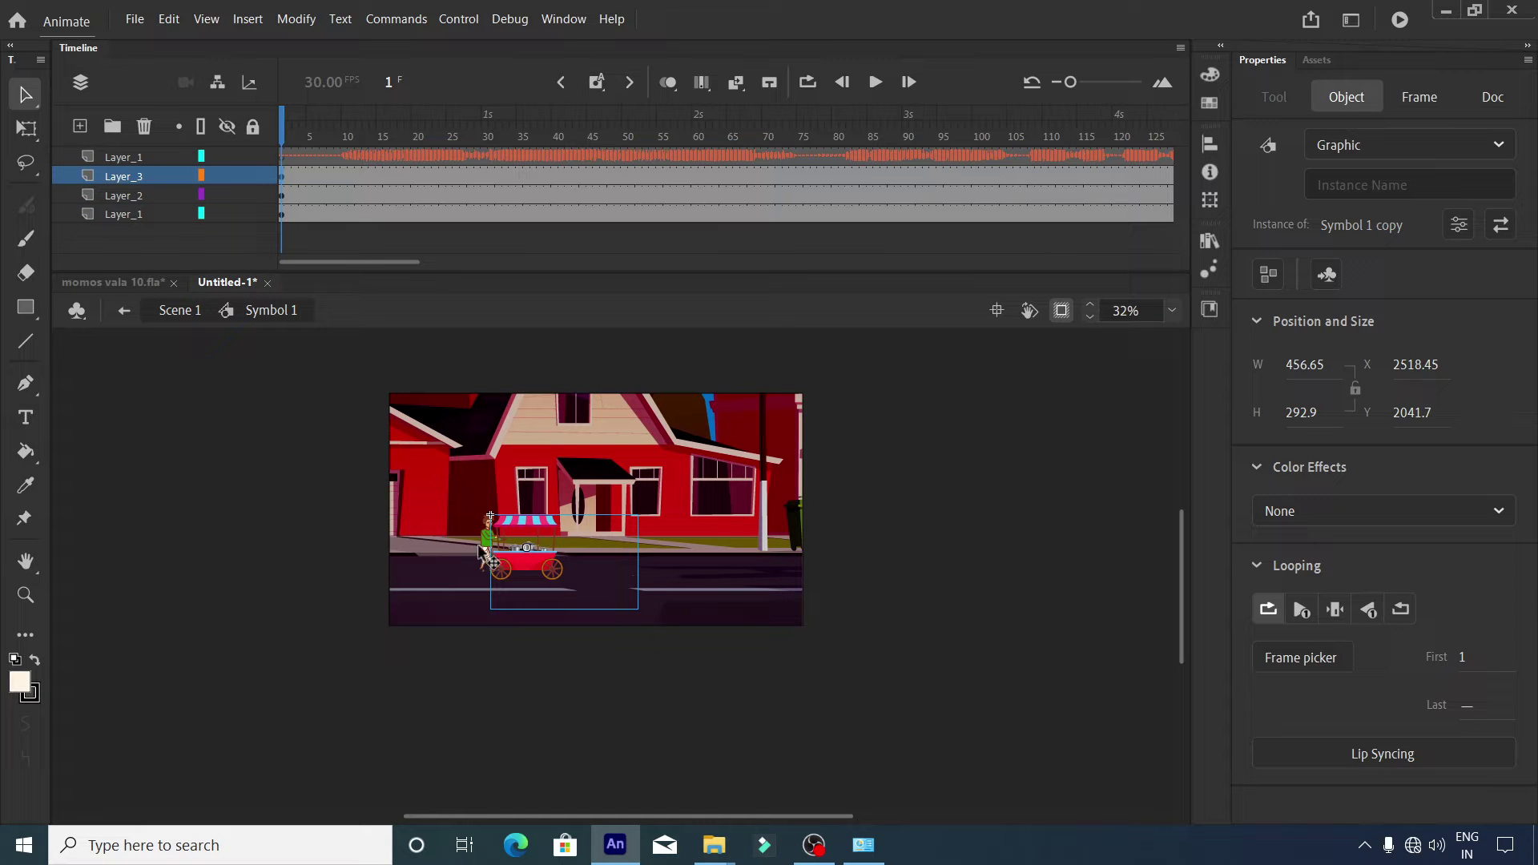
{"action": "scroll", "coordinate": [476, 535], "scroll_direction": "up", "scroll_amount": 2}
{"action": "left_click_drag", "start_coordinate": [489, 552], "coordinate": [416, 515]}
{"action": "scroll", "coordinate": [412, 527], "scroll_direction": "up", "scroll_amount": 3}
{"action": "scroll", "coordinate": [452, 559], "scroll_direction": "down", "scroll_amount": 2}
{"action": "left_click", "coordinate": [589, 757]}
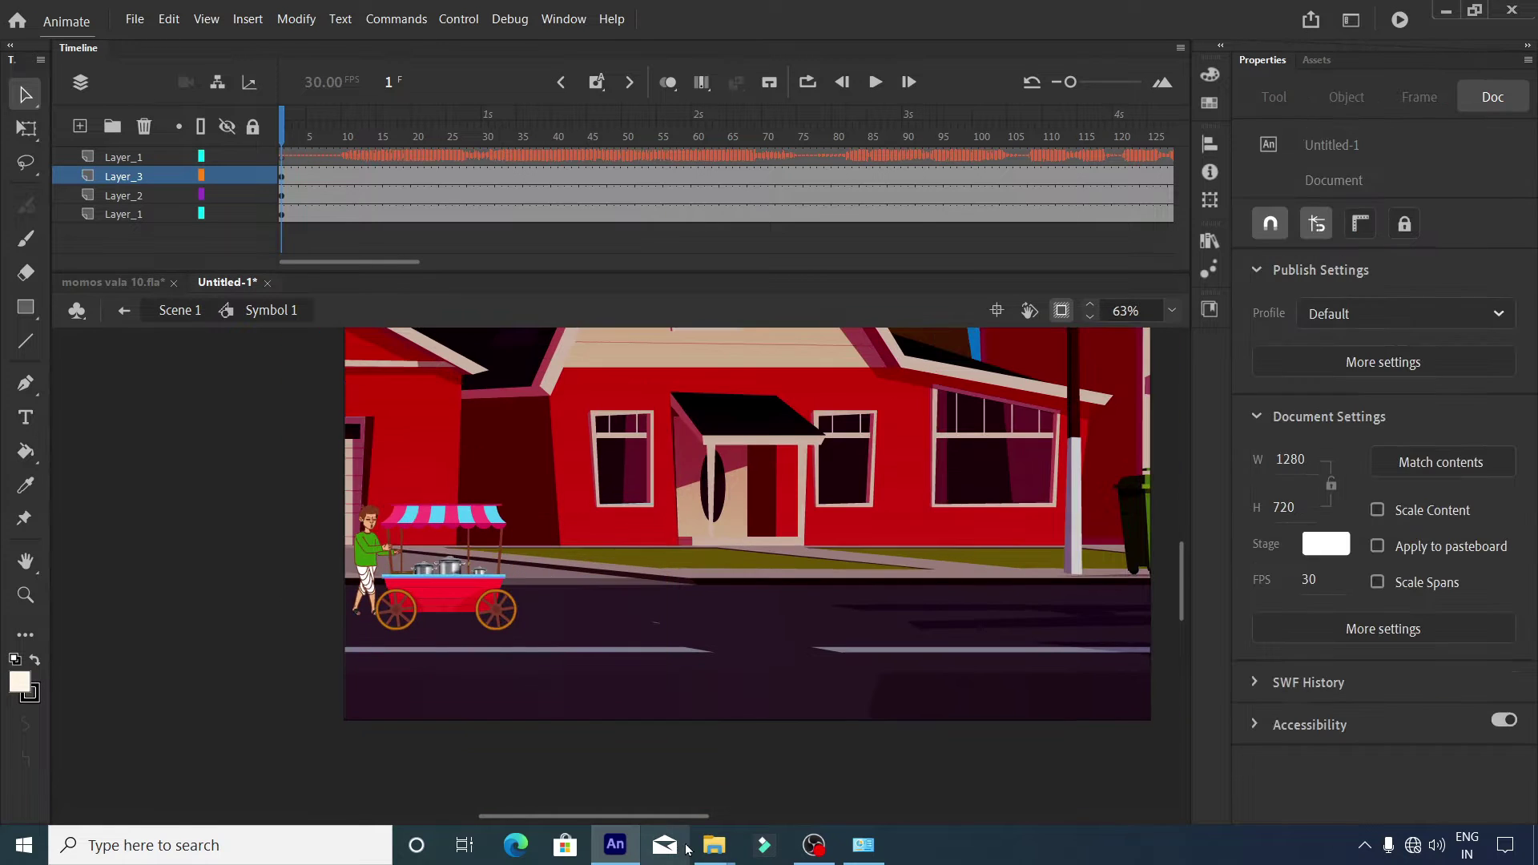
Play the timeline from frame 128 to examine where the audio ends.
{"action": "left_click_drag", "start_coordinate": [396, 264], "coordinate": [501, 264]}
{"action": "left_click", "coordinate": [718, 142]}
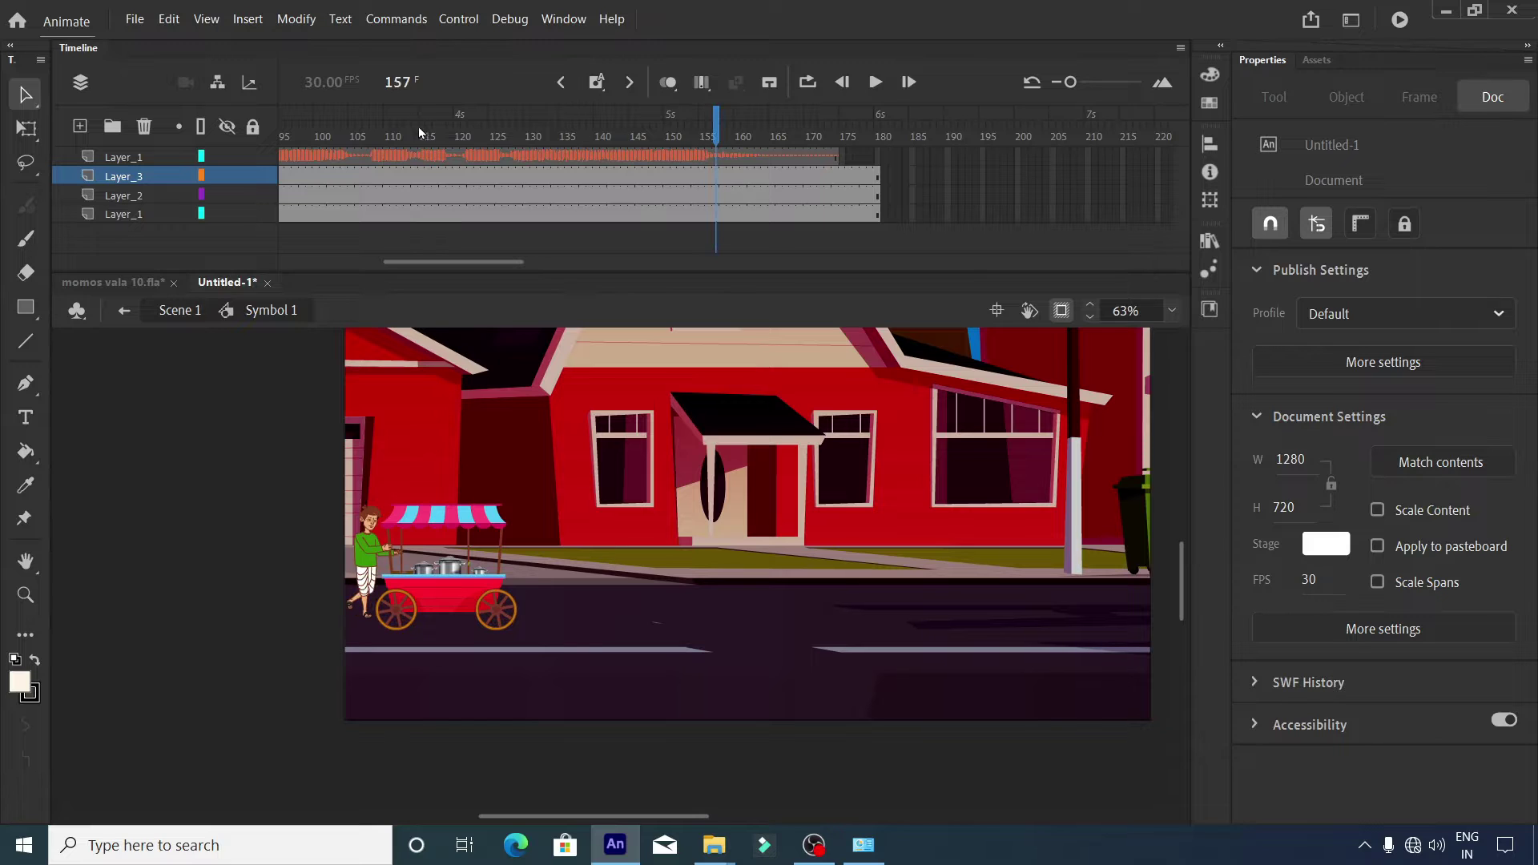
{"action": "left_click", "coordinate": [513, 136]}
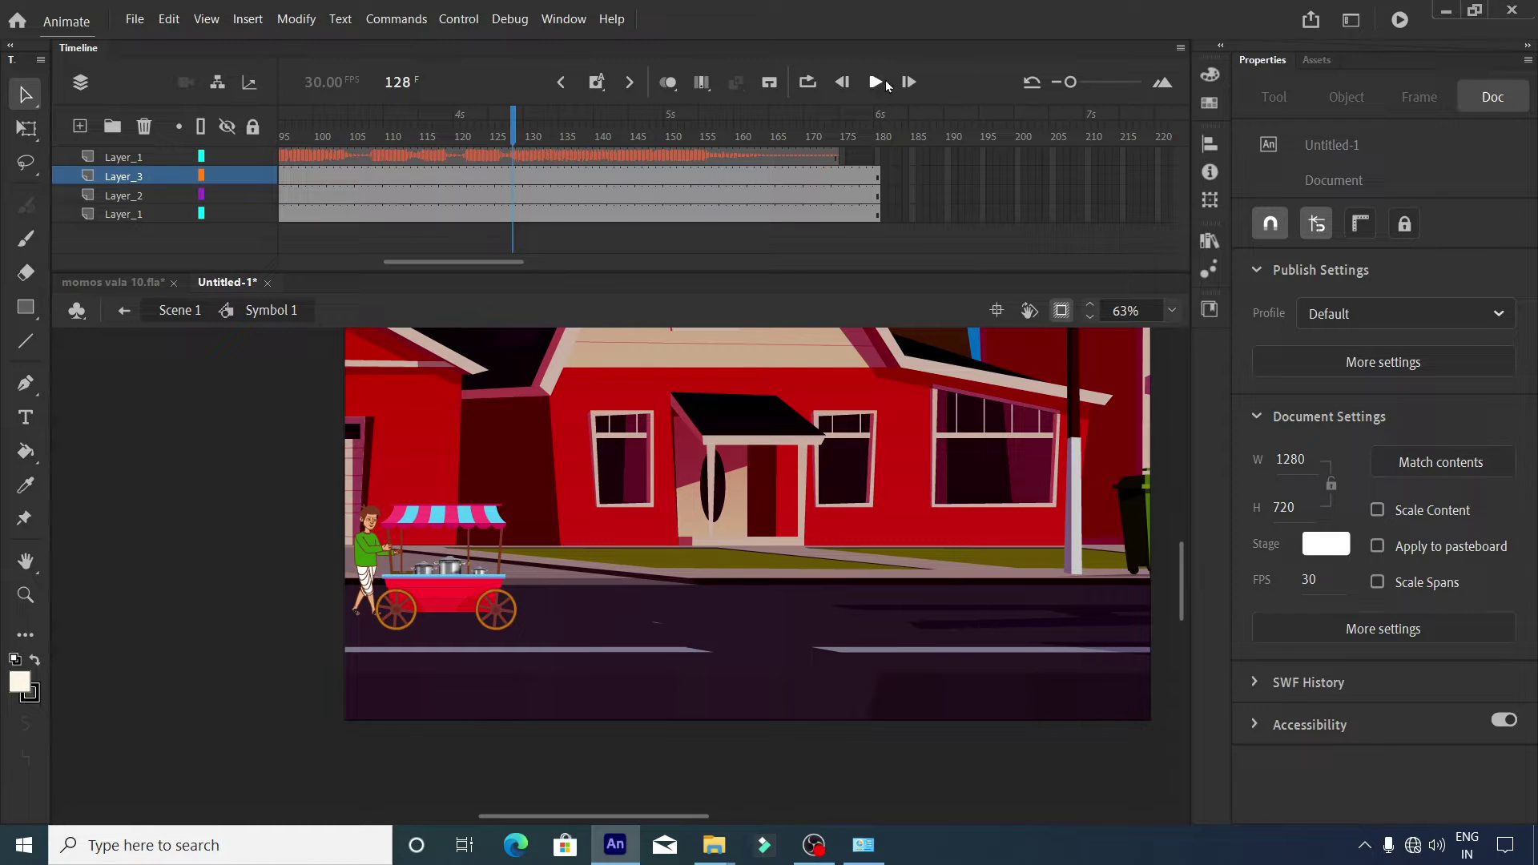
{"action": "left_click", "coordinate": [876, 84]}
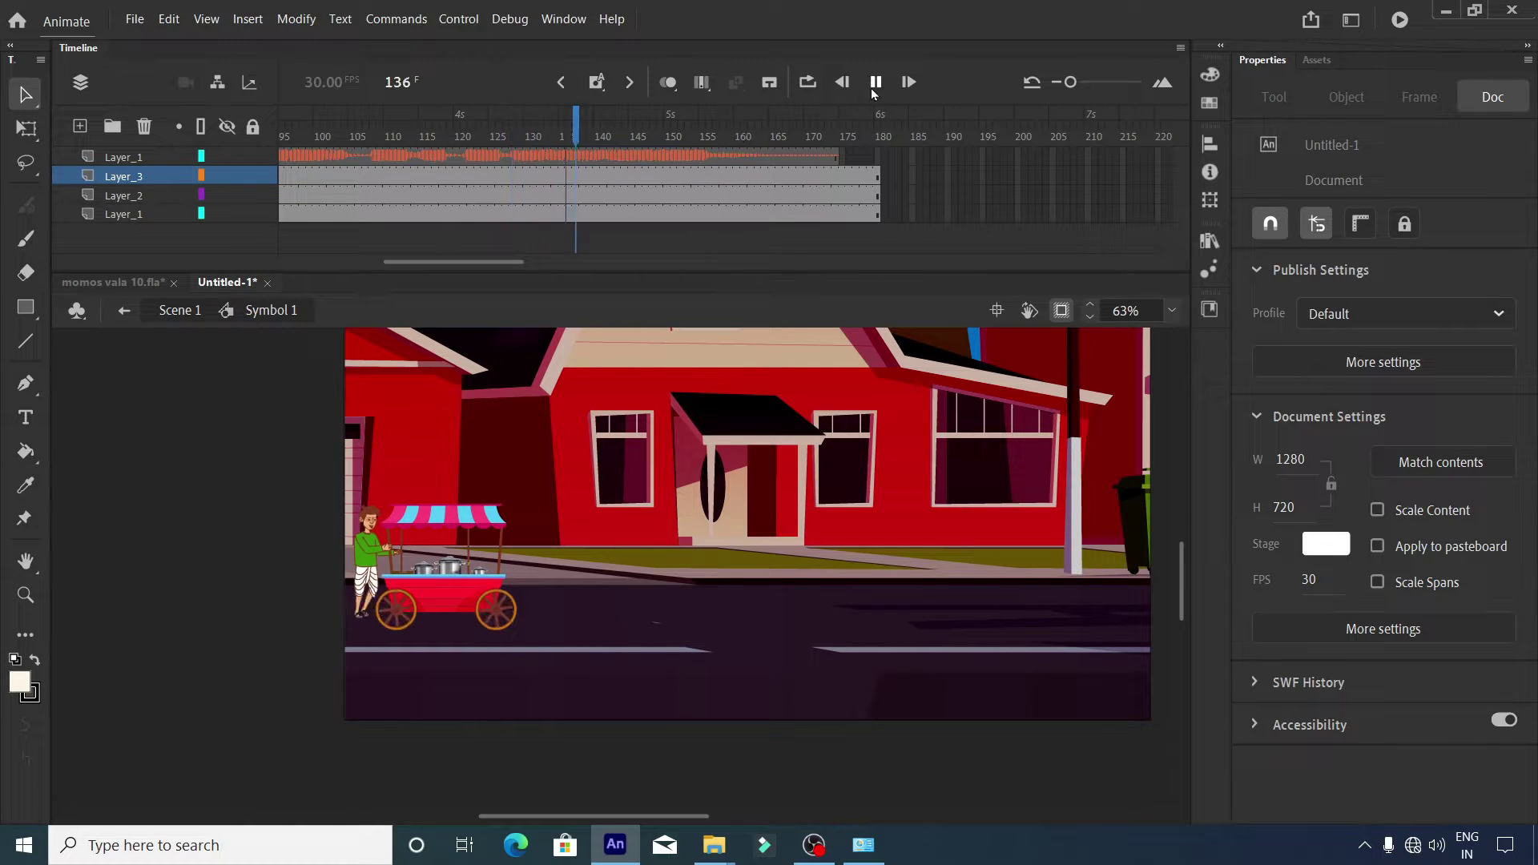
{"action": "left_click", "coordinate": [875, 88]}
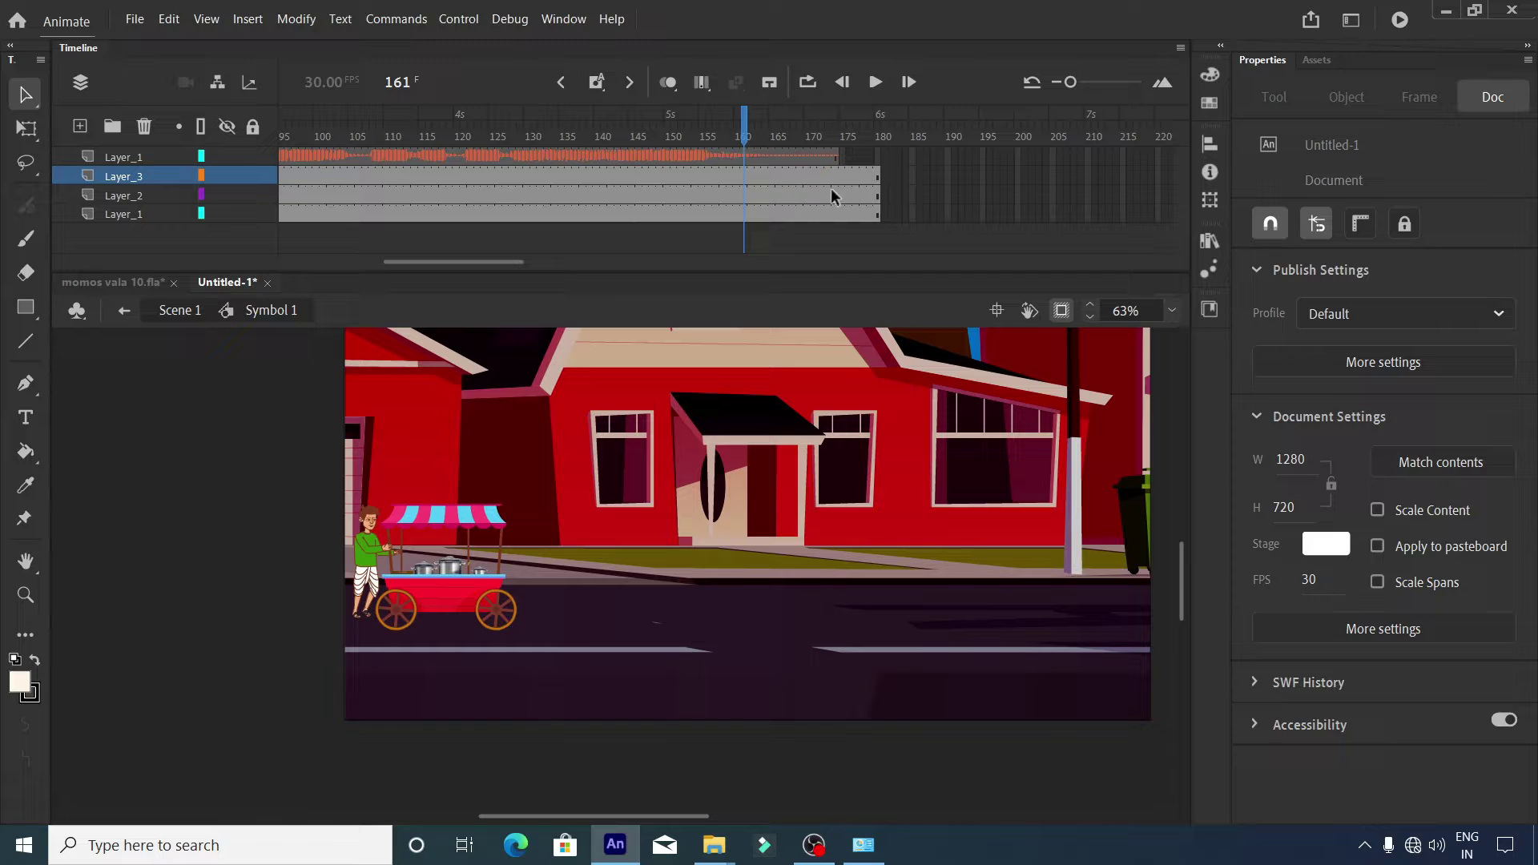
Insert keyframes at frame 172 on the cart, vendor and background layers.
{"action": "left_click", "coordinate": [822, 213]}
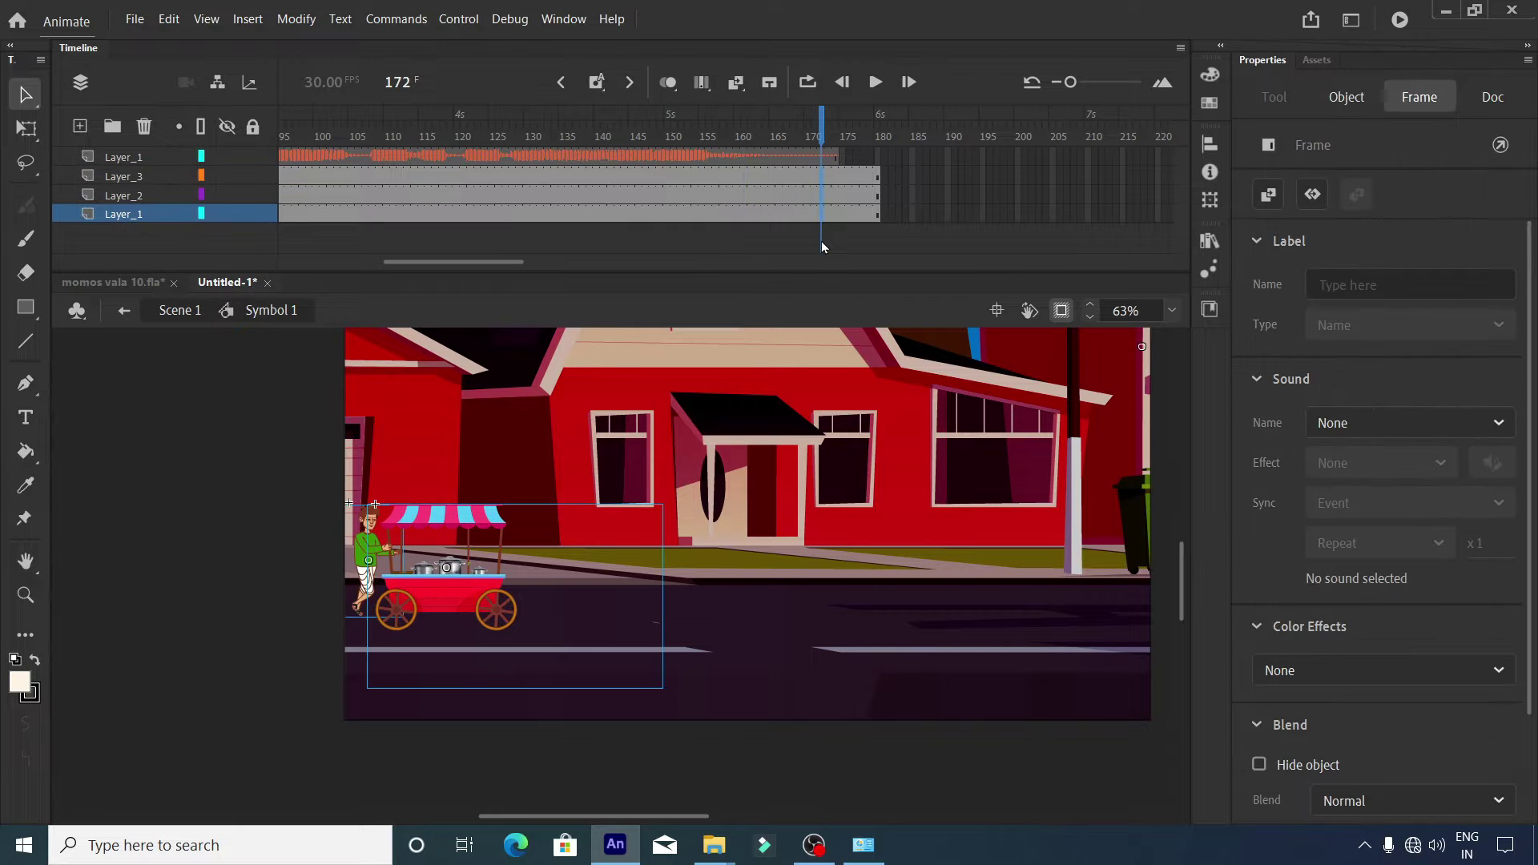
{"action": "key", "text": "F6"}
{"action": "left_click", "coordinate": [1040, 625]}
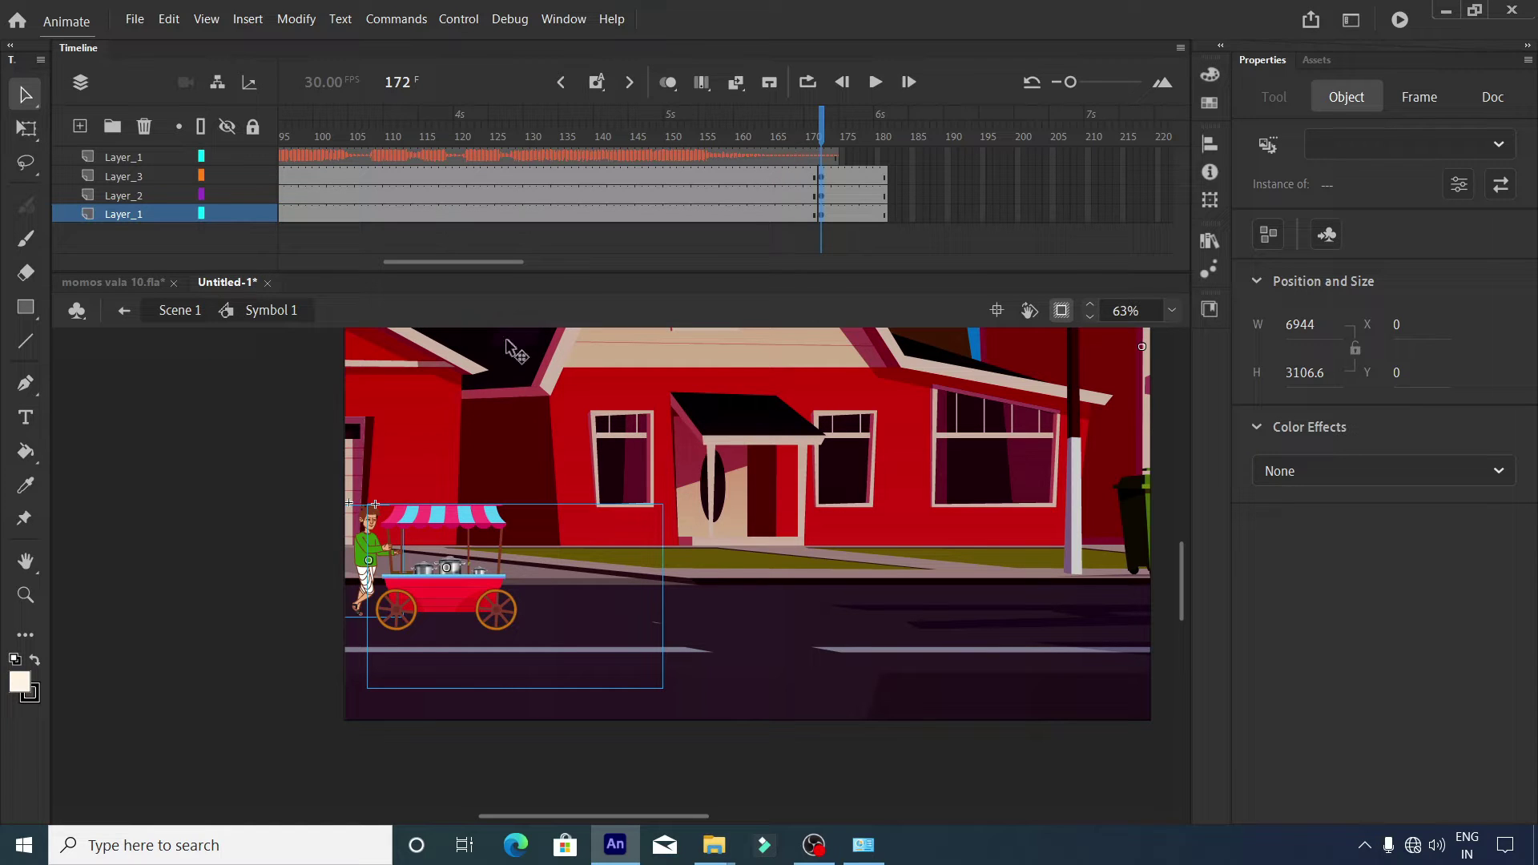
Shift the vendor and the cart right to the house's front door in their frame 172 keyframes.
{"action": "left_click", "coordinate": [823, 177]}
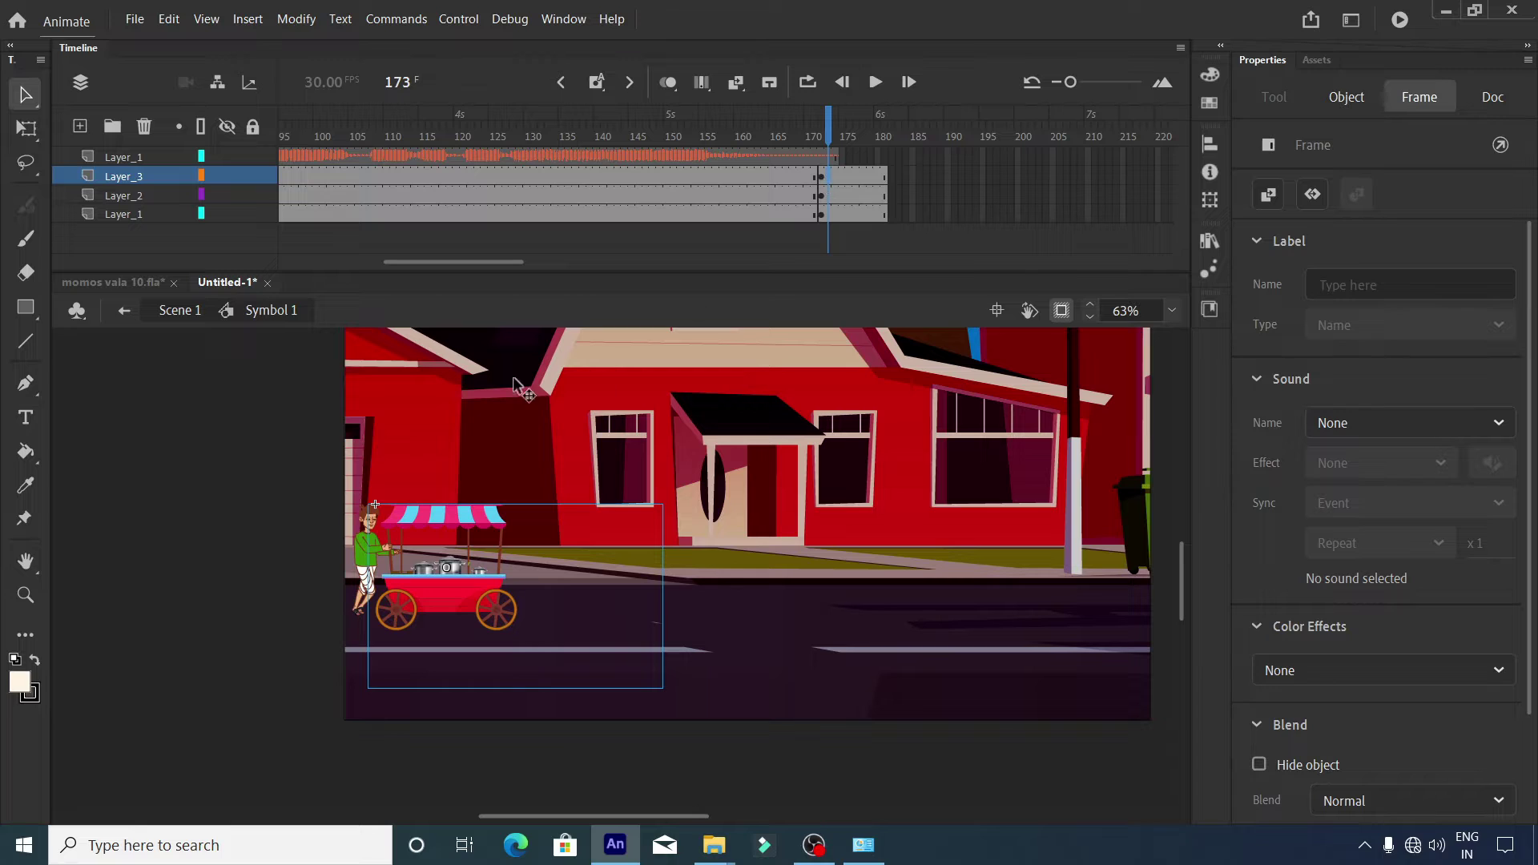
{"action": "left_click", "coordinate": [819, 197]}
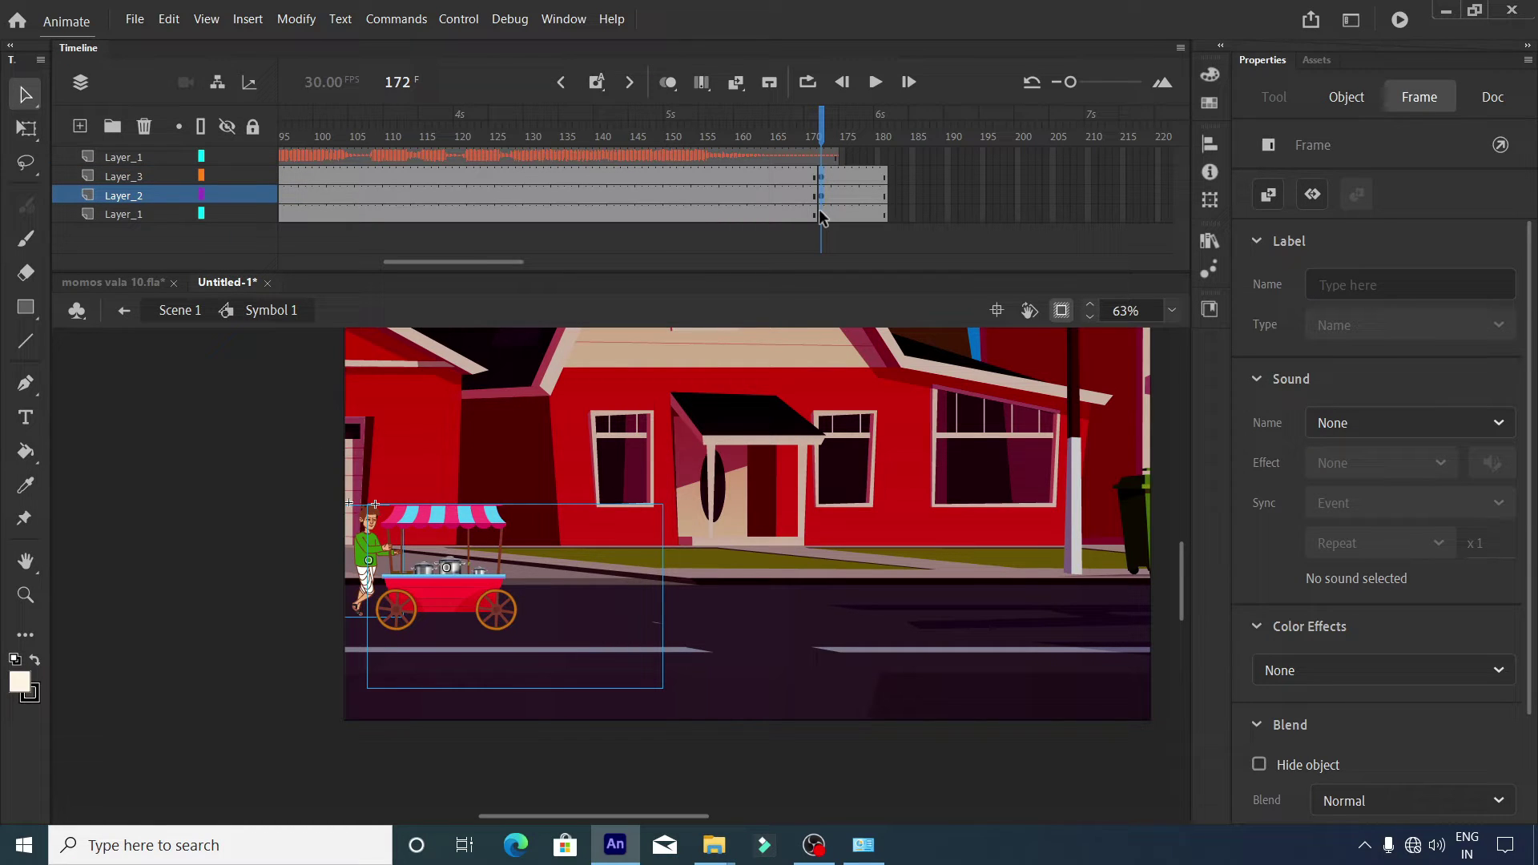
{"action": "key", "text": "shift+Right"}
{"action": "key", "text": "shift+Right"}
{"action": "key", "text": "shift+Right"}
{"action": "key", "text": "shift+Right"}
{"action": "key", "text": "shift+Right"}
{"action": "key", "text": "shift+Right"}
{"action": "key", "text": "shift+Right"}
{"action": "key", "text": "shift+Right"}
{"action": "key", "text": "shift+Right"}
{"action": "key", "text": "shift+Right"}
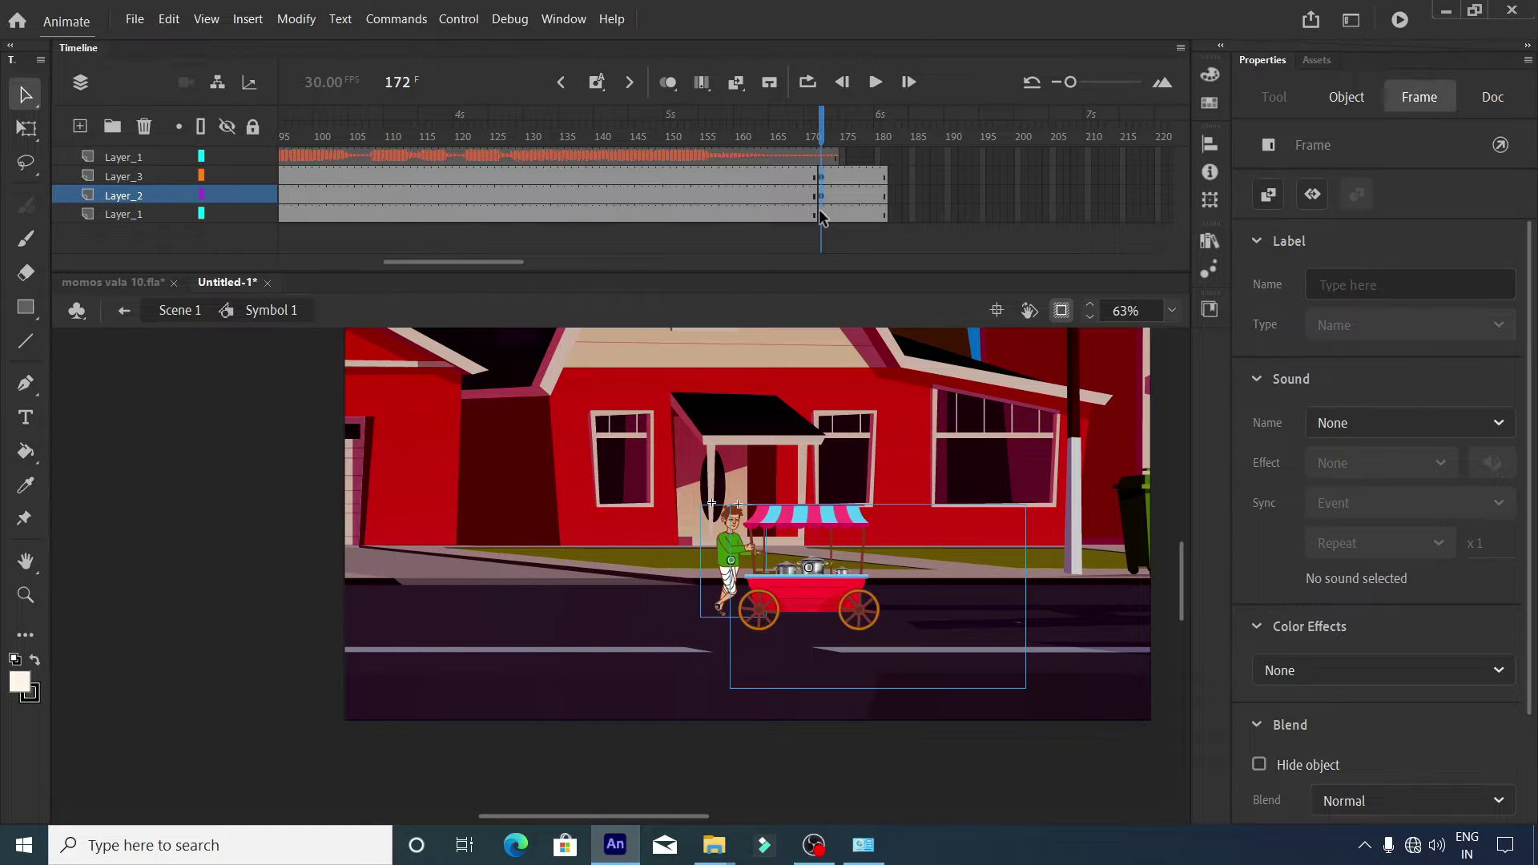
Create classic tweens on the vendor and cart layers leading up to their frame 172 keyframes.
{"action": "left_click", "coordinate": [712, 197]}
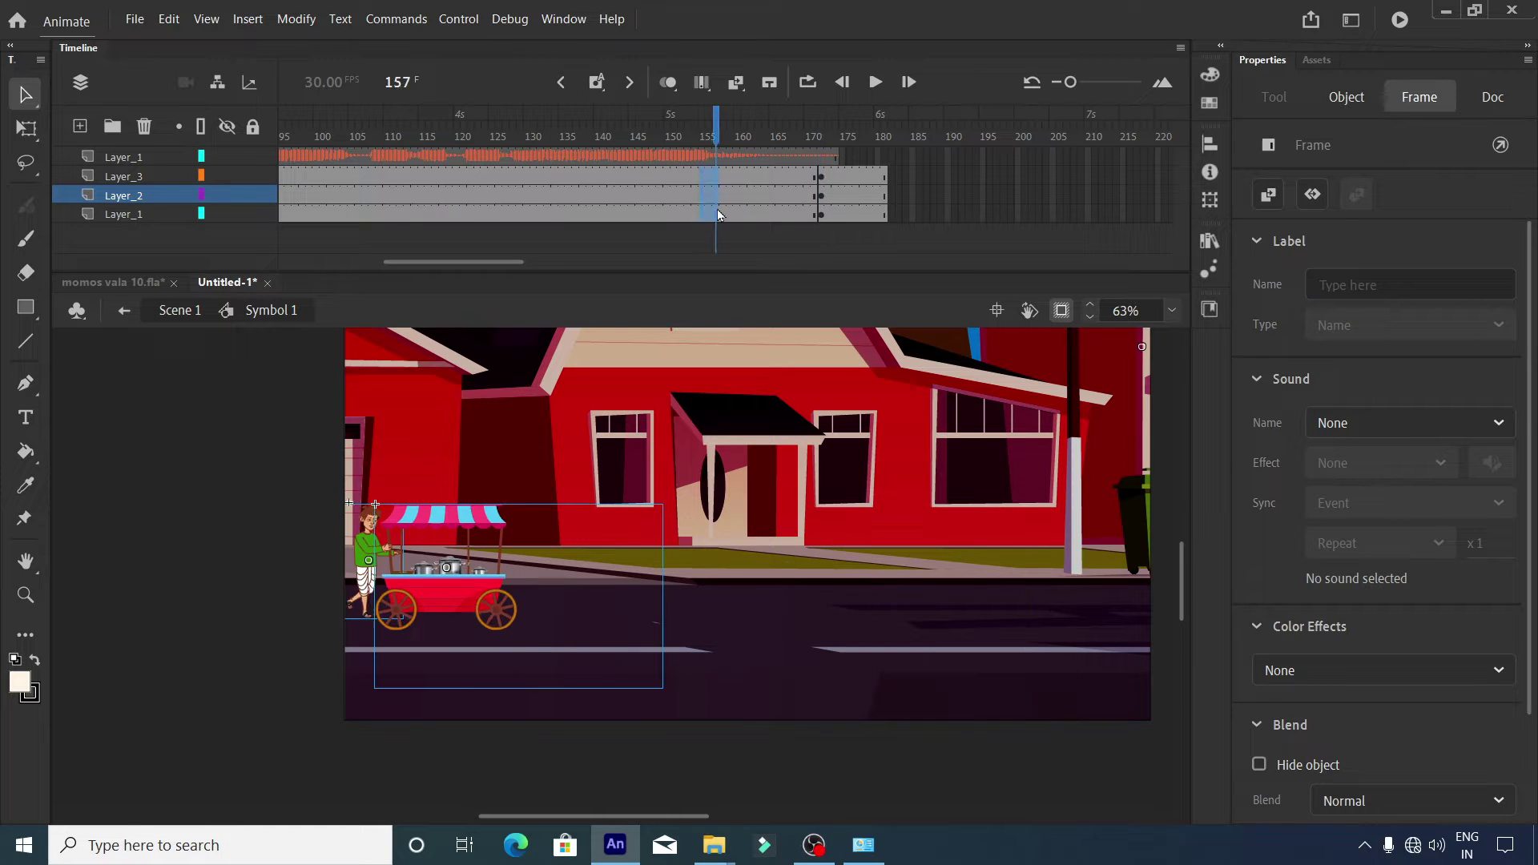
{"action": "left_click", "coordinate": [716, 196]}
{"action": "right_click", "coordinate": [715, 195]}
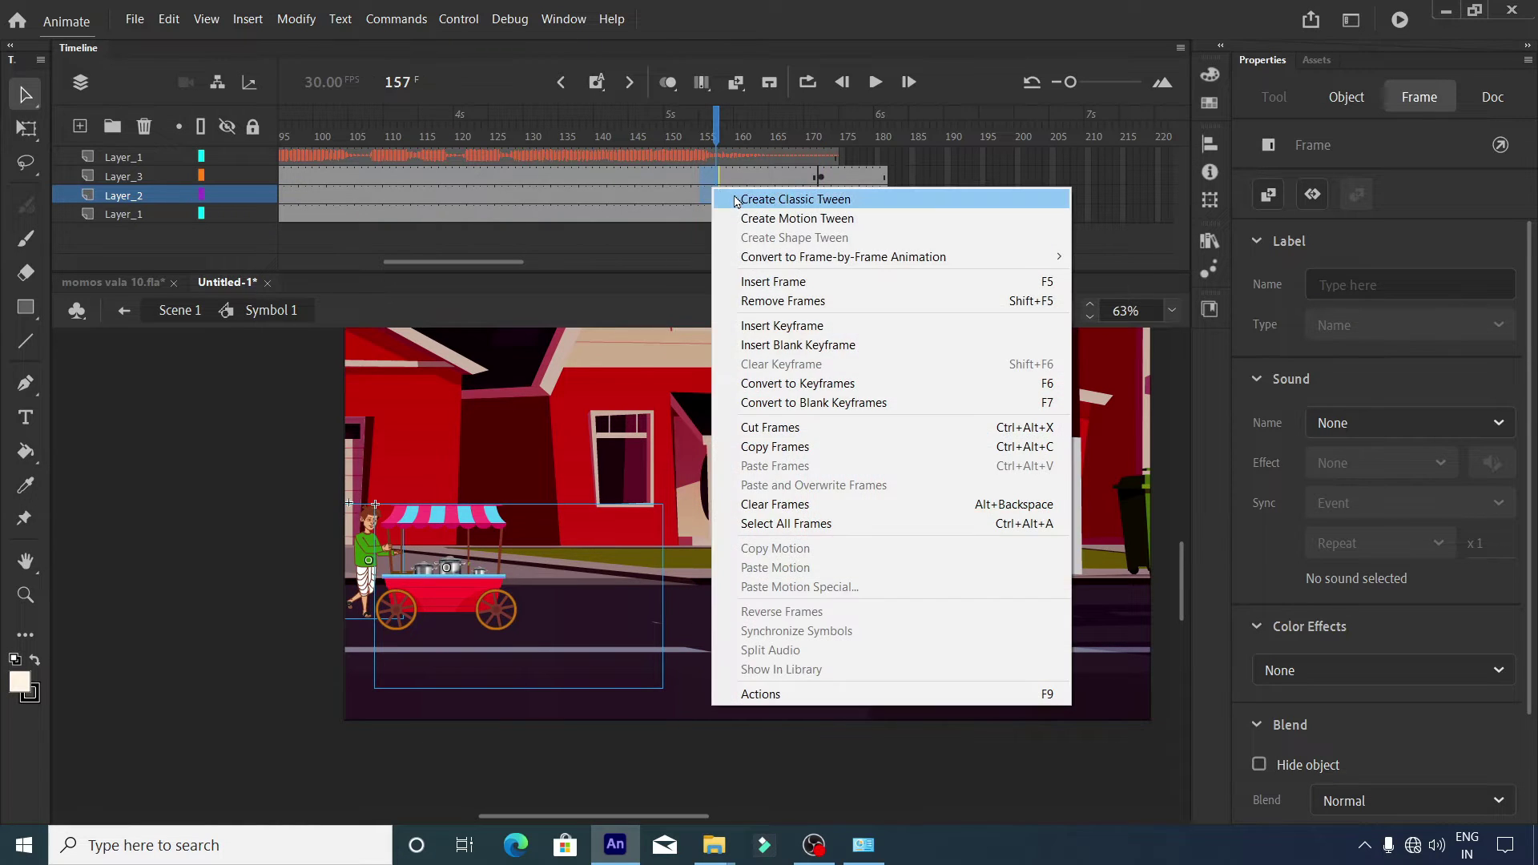
{"action": "left_click", "coordinate": [749, 195]}
Play the symbol's timeline from frame 1 to examine the walking speed against the audio.
{"action": "left_click_drag", "start_coordinate": [717, 133], "coordinate": [48, 201]}
{"action": "left_click_drag", "start_coordinate": [393, 265], "coordinate": [233, 261]}
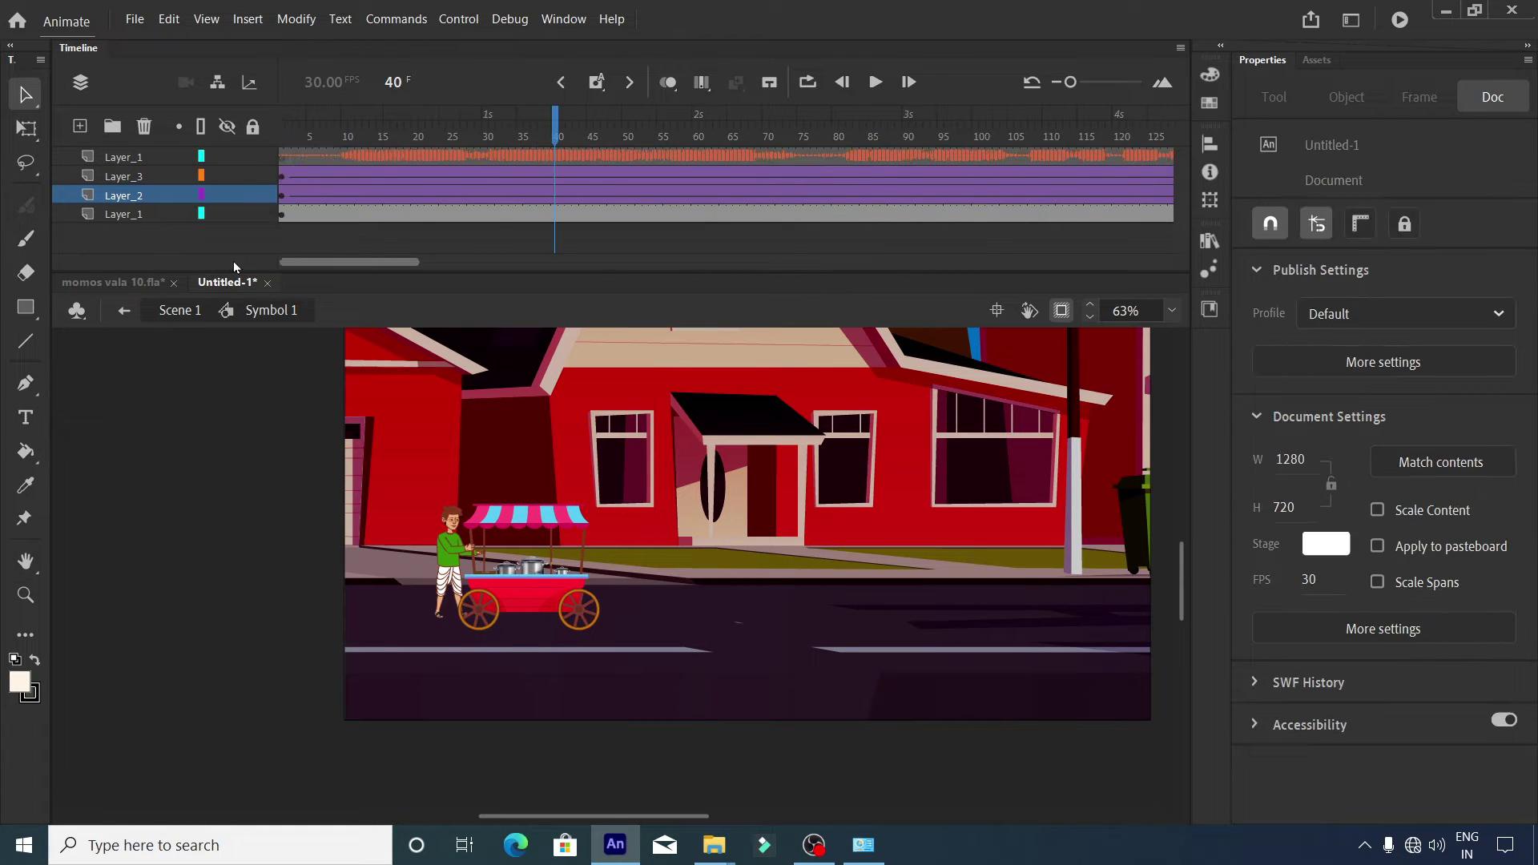
{"action": "key", "text": "shift+comma"}
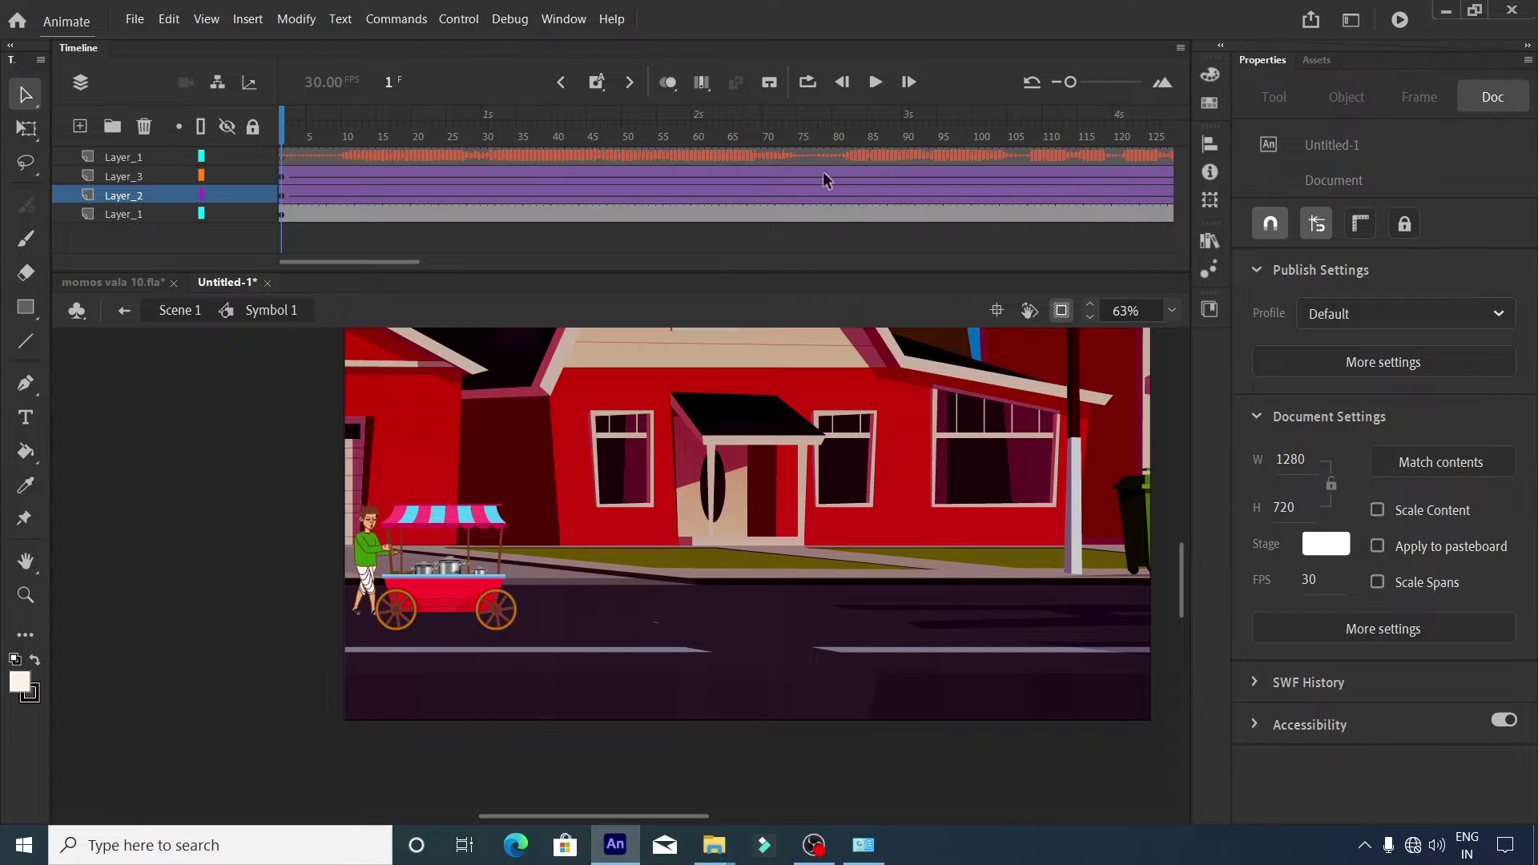
{"action": "left_click", "coordinate": [875, 82]}
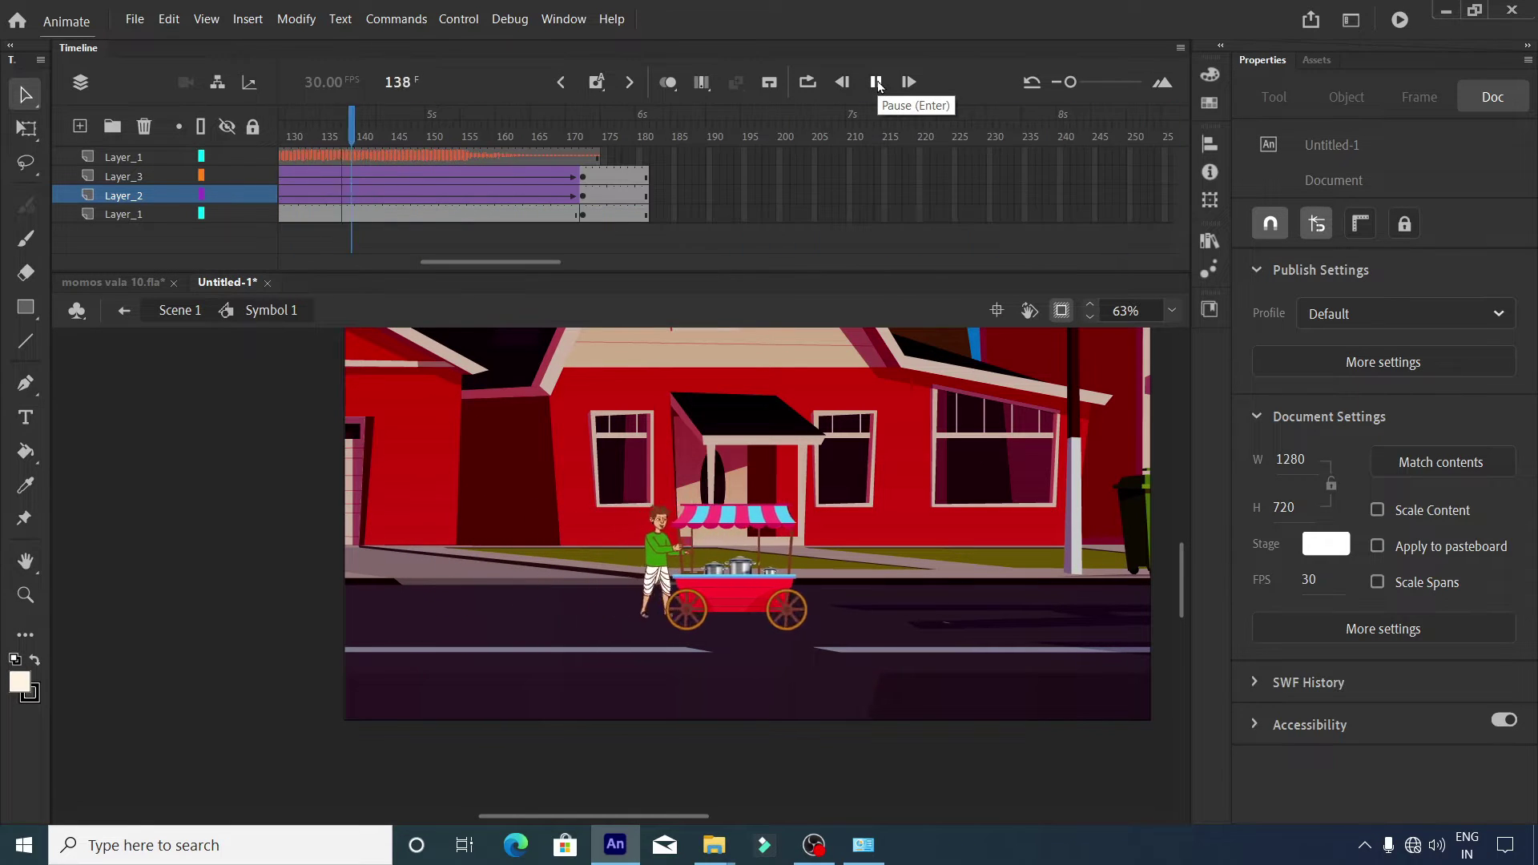
{"action": "left_click", "coordinate": [876, 82]}
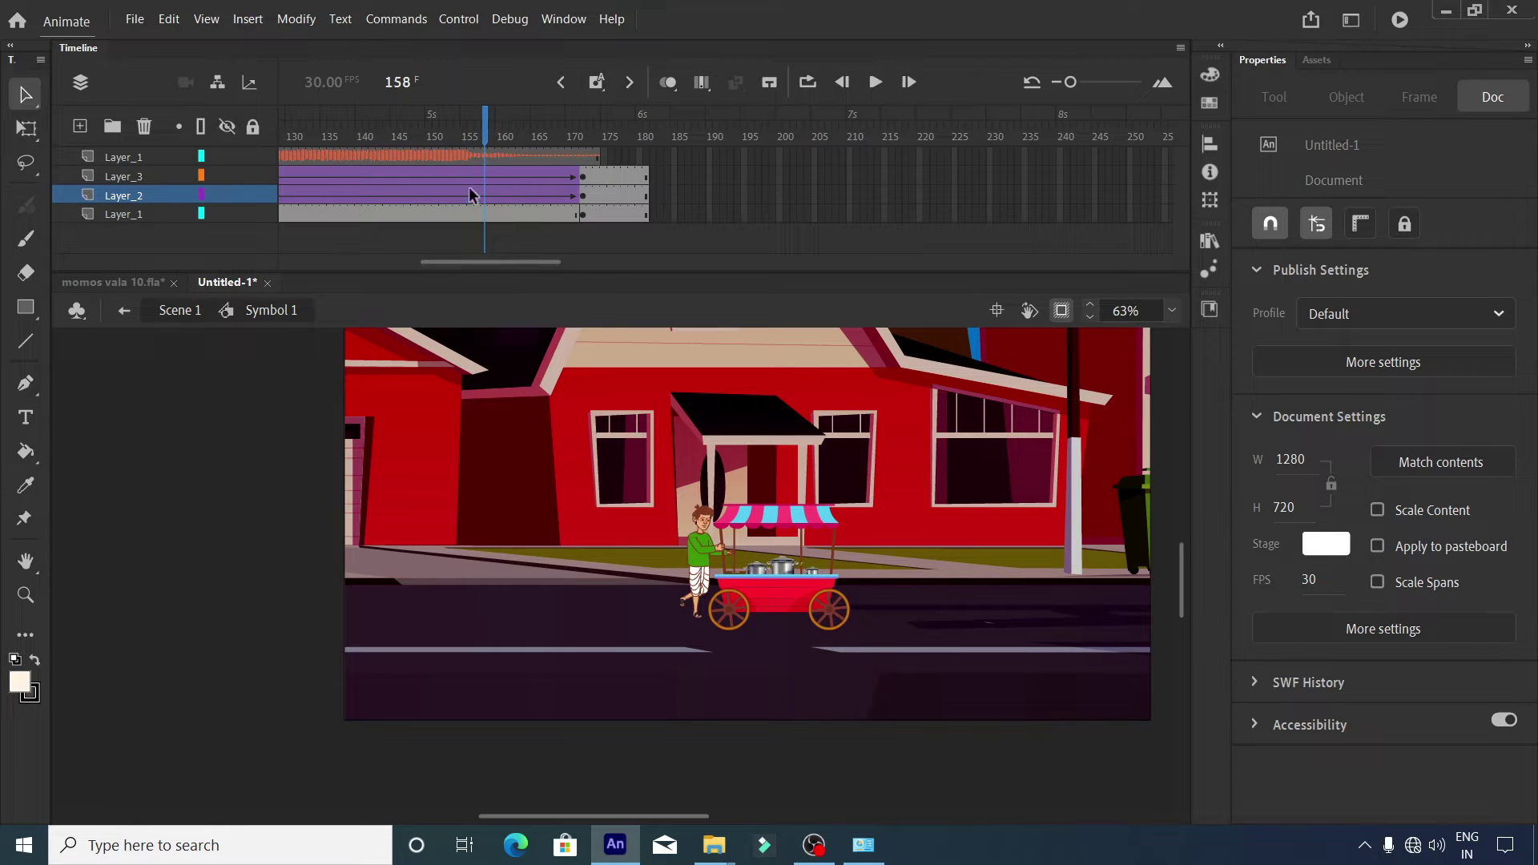
{"action": "left_click_drag", "start_coordinate": [448, 175], "coordinate": [480, 194]}
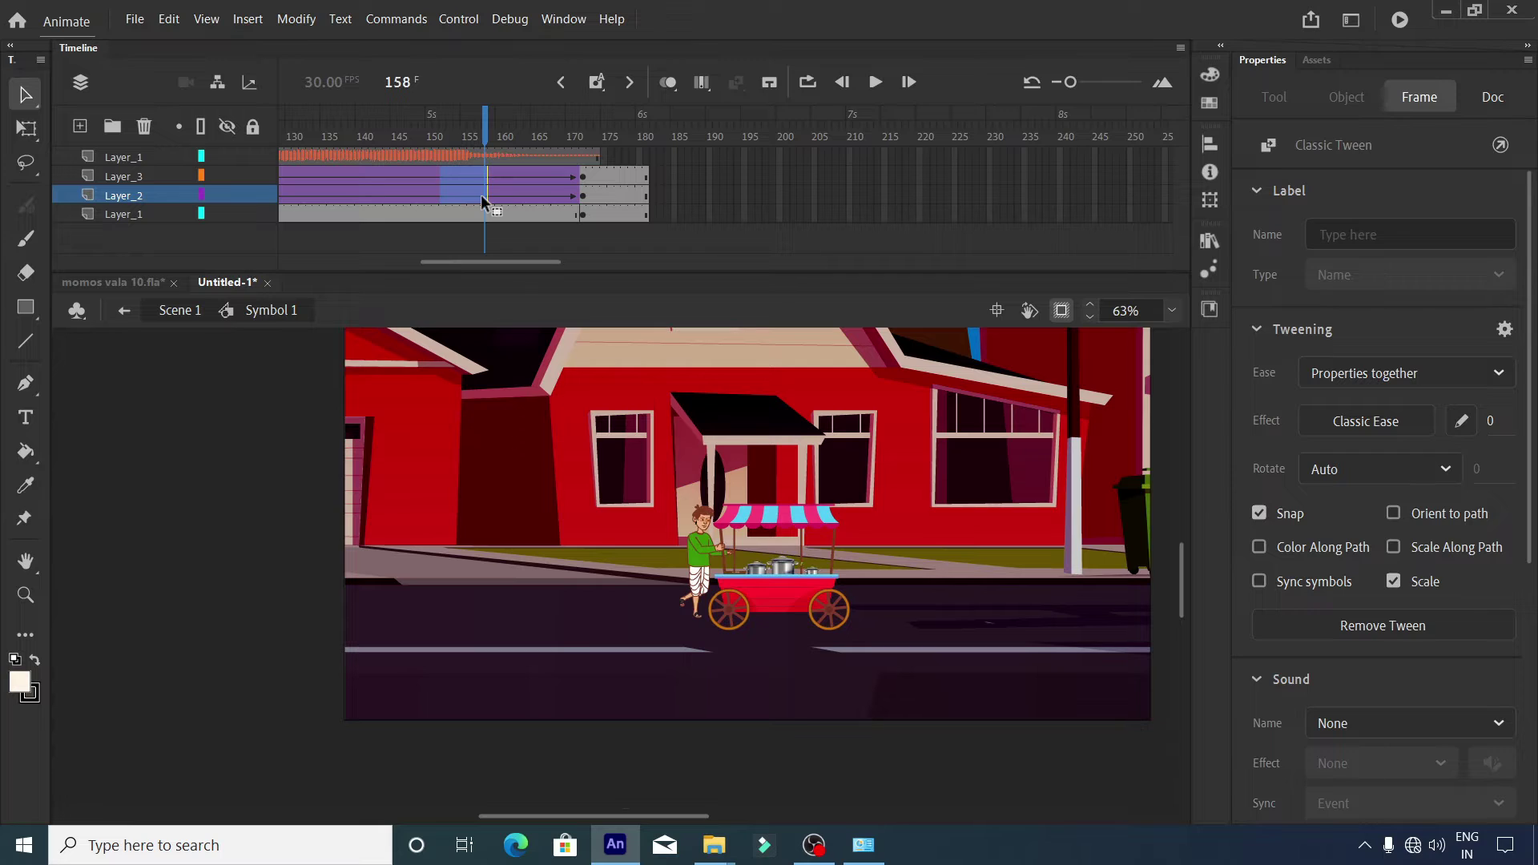
{"action": "key", "text": "F5"}
{"action": "key", "text": "F5"}
{"action": "key", "text": "F5"}
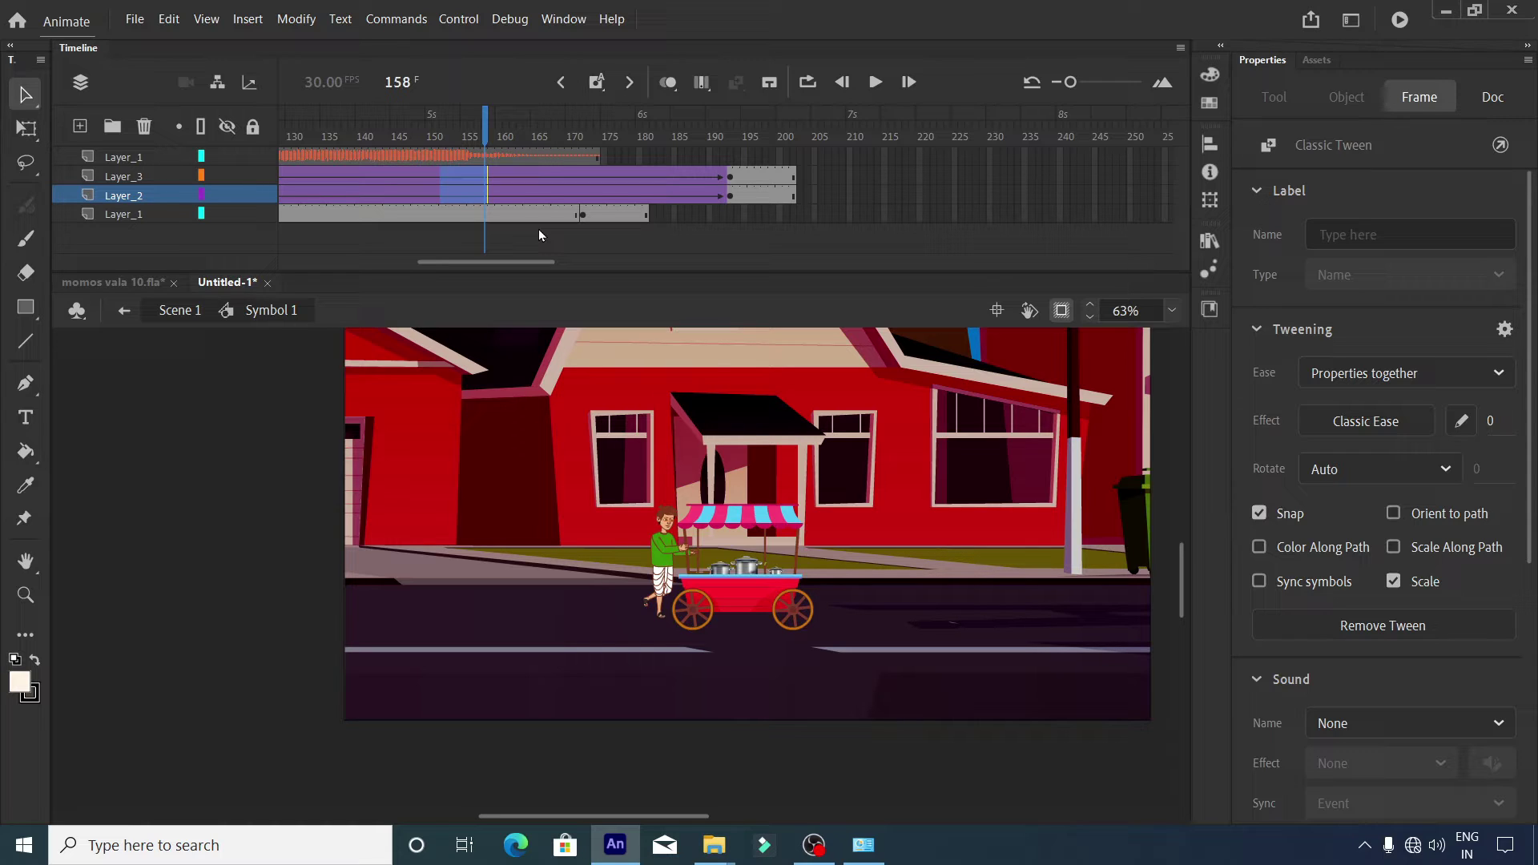
{"action": "key", "text": "shift+F5"}
{"action": "key", "text": "shift+F5"}
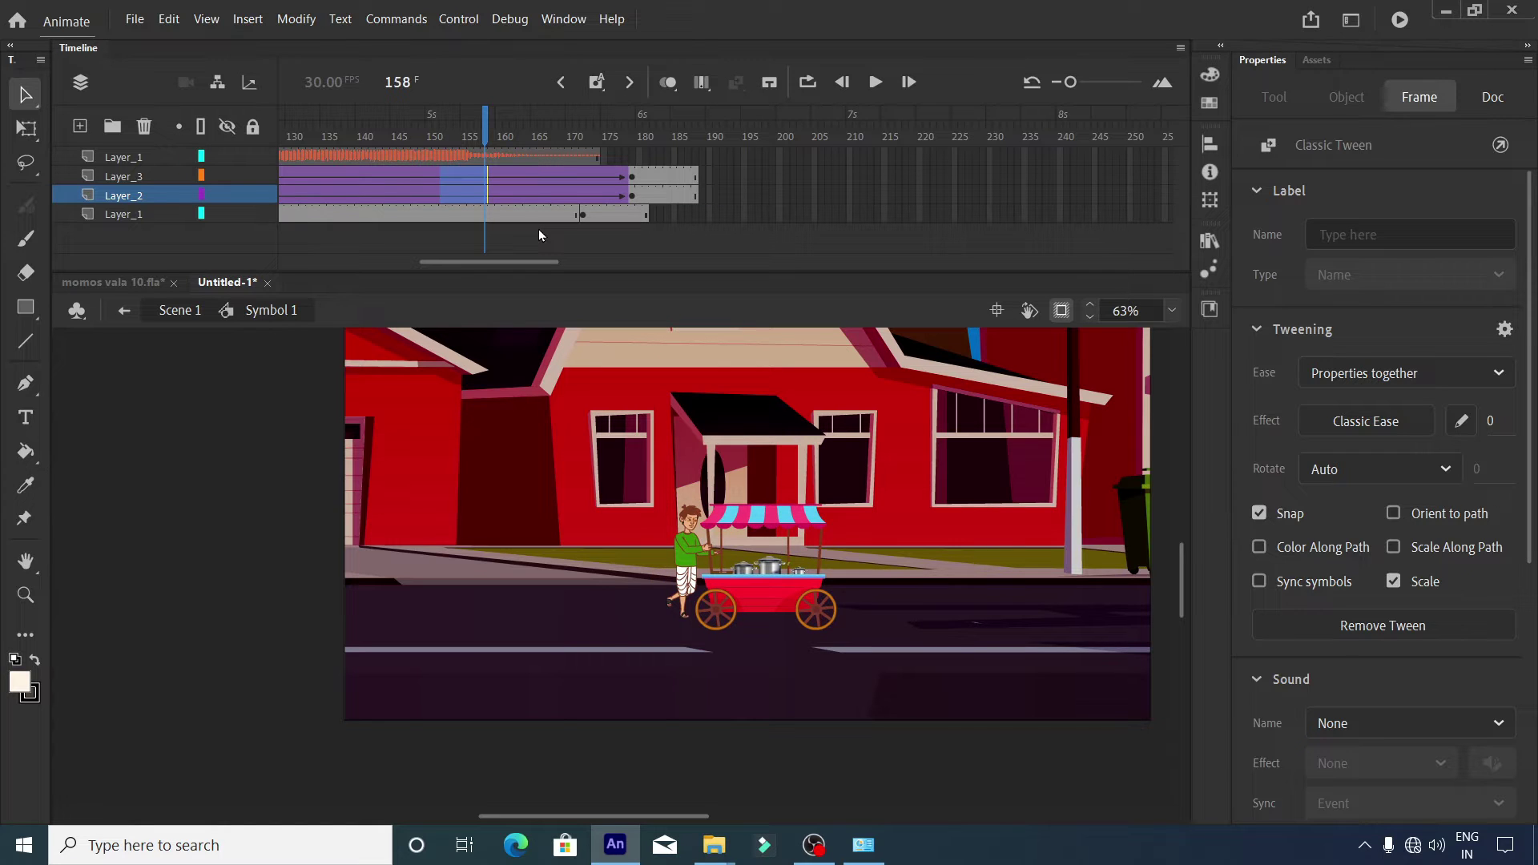
{"action": "key", "text": "shift+F5"}
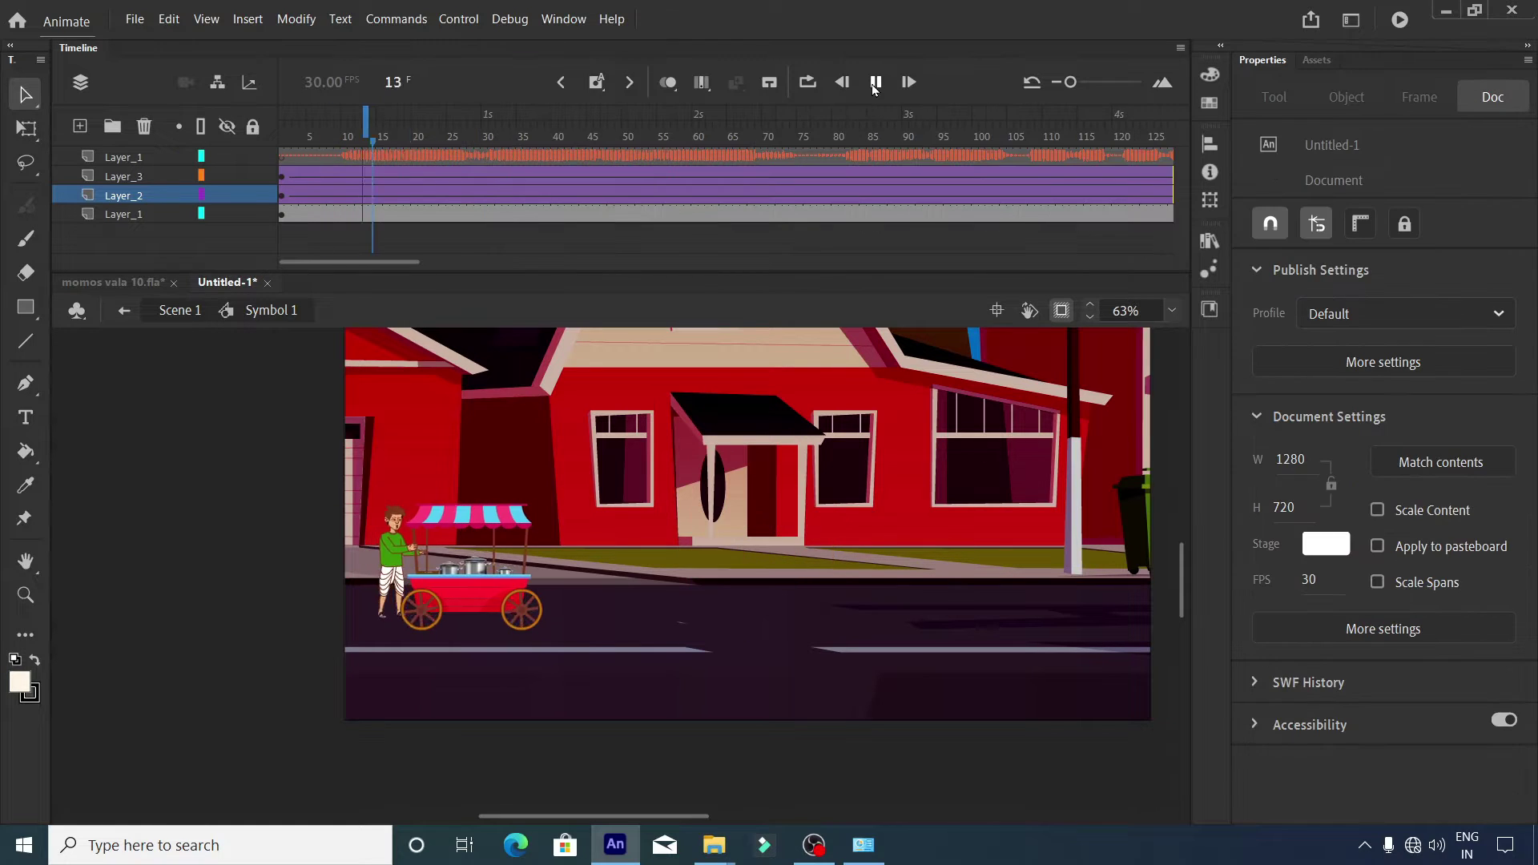
Play the vendor and cart animation again from the start to examine its timing.
{"action": "left_click", "coordinate": [875, 82]}
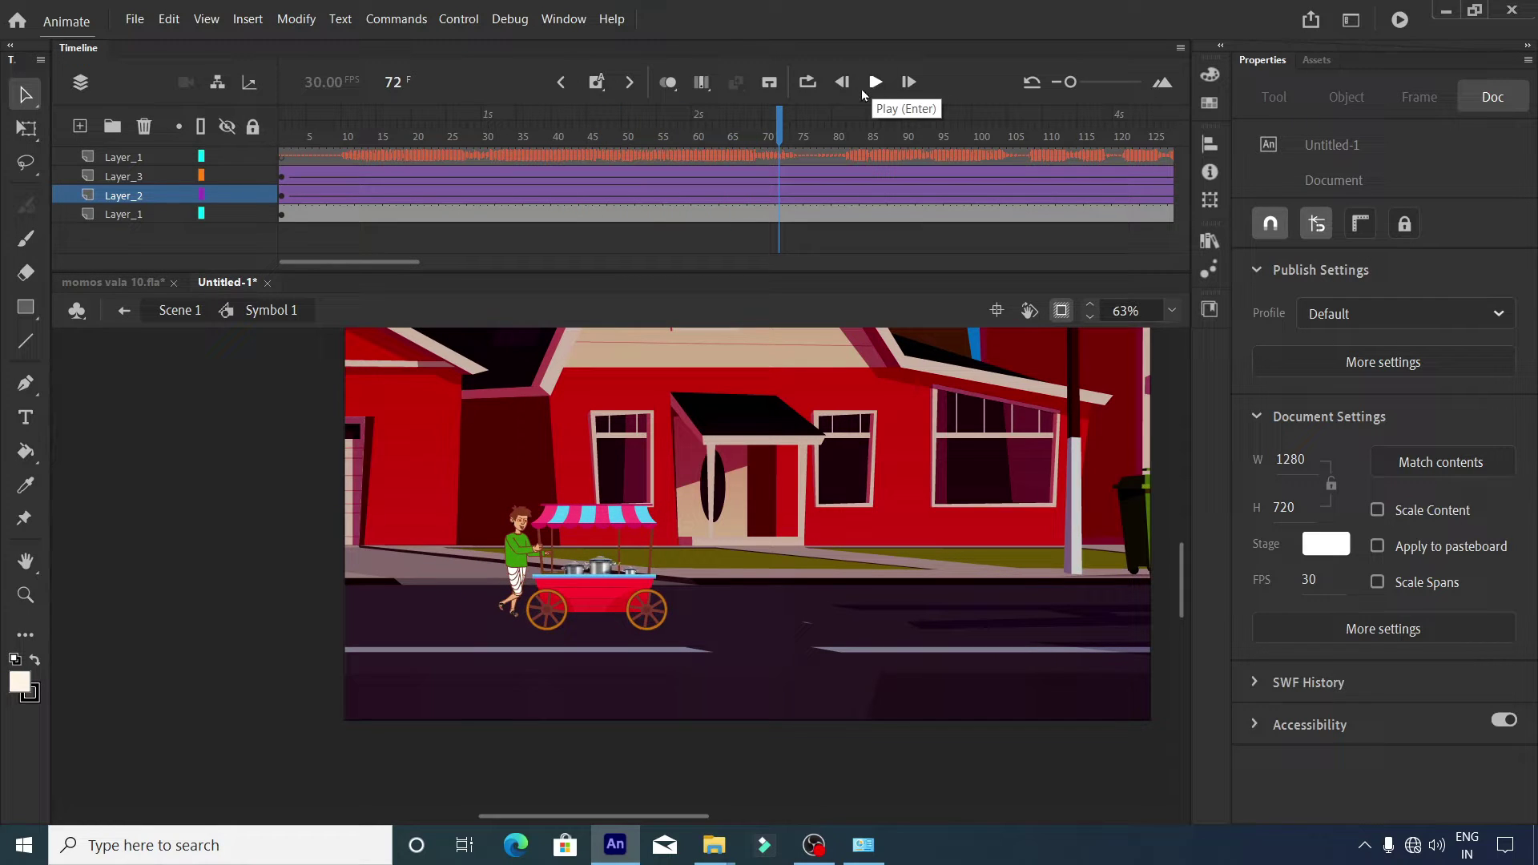
{"action": "left_click", "coordinate": [873, 92]}
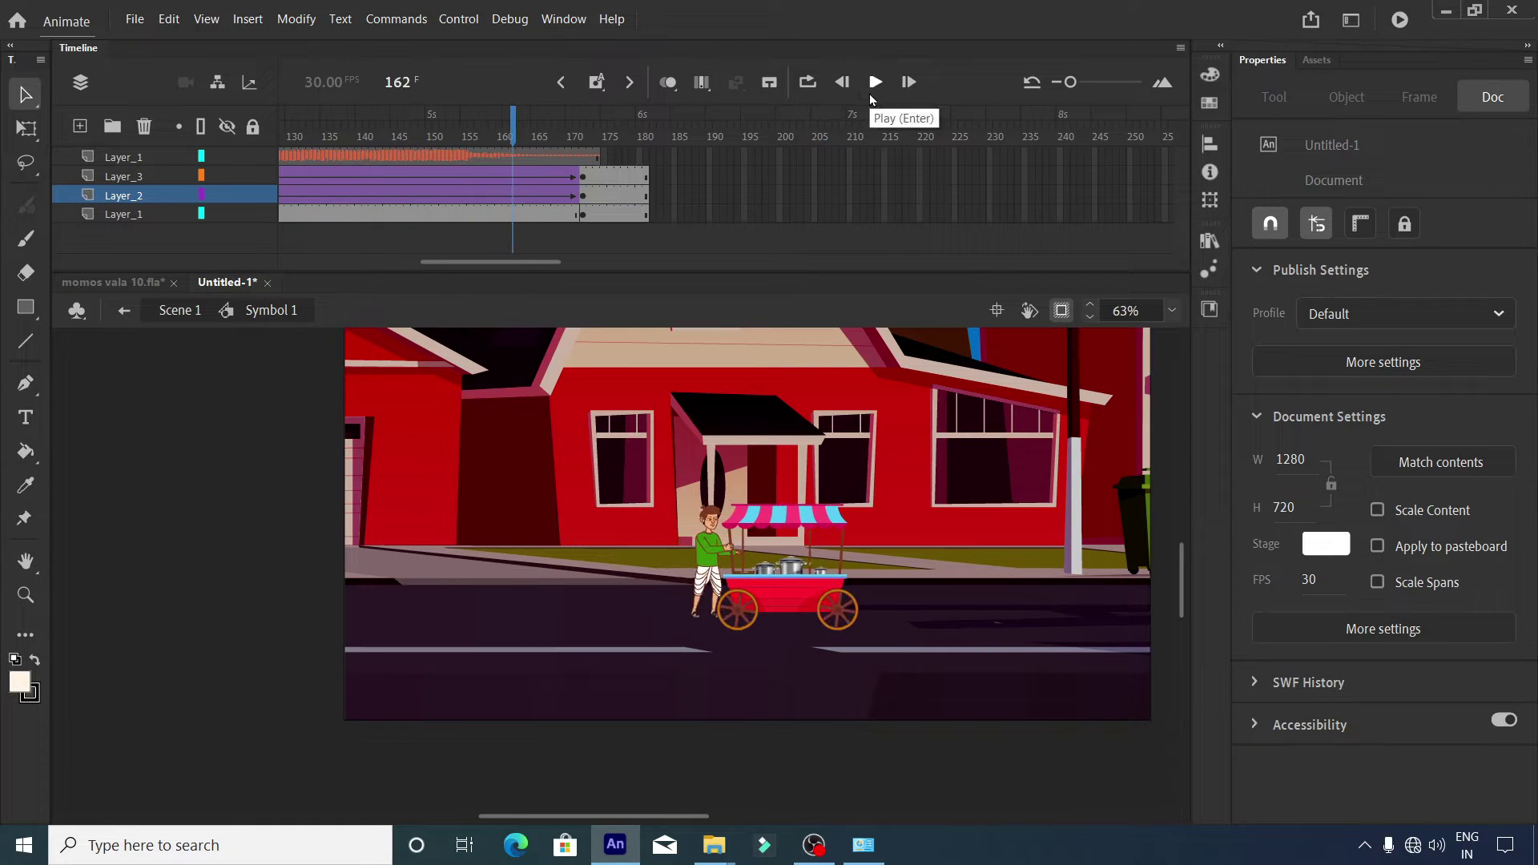
{"action": "left_click", "coordinate": [873, 94]}
Return to Scene 1 and extend its layer to frame 180.
{"action": "scroll", "coordinate": [745, 558], "scroll_direction": "down", "scroll_amount": 1}
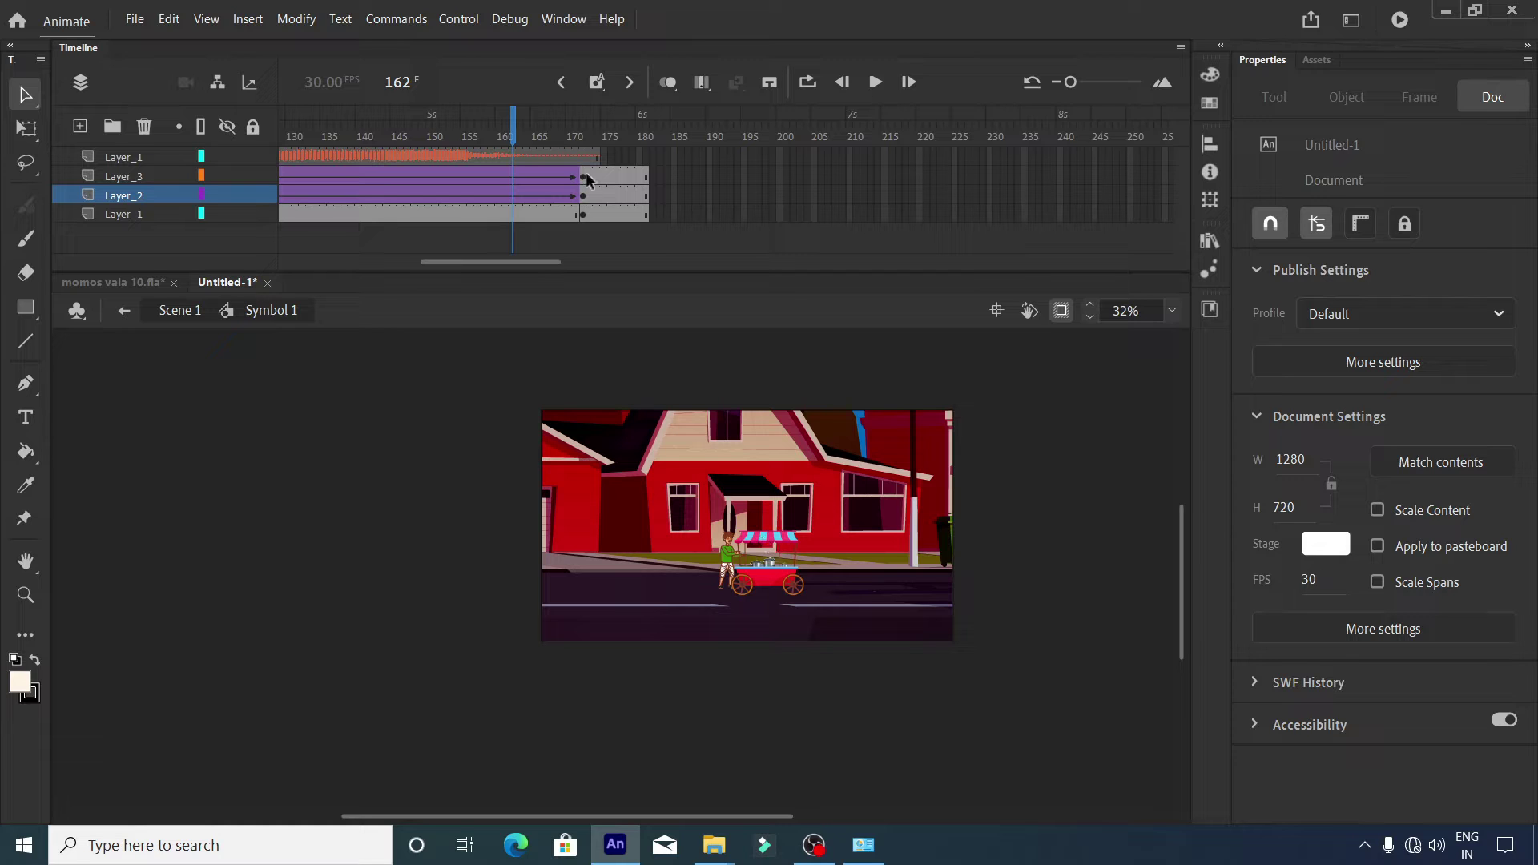
{"action": "left_click", "coordinate": [176, 311]}
{"action": "double_click", "coordinate": [268, 335]}
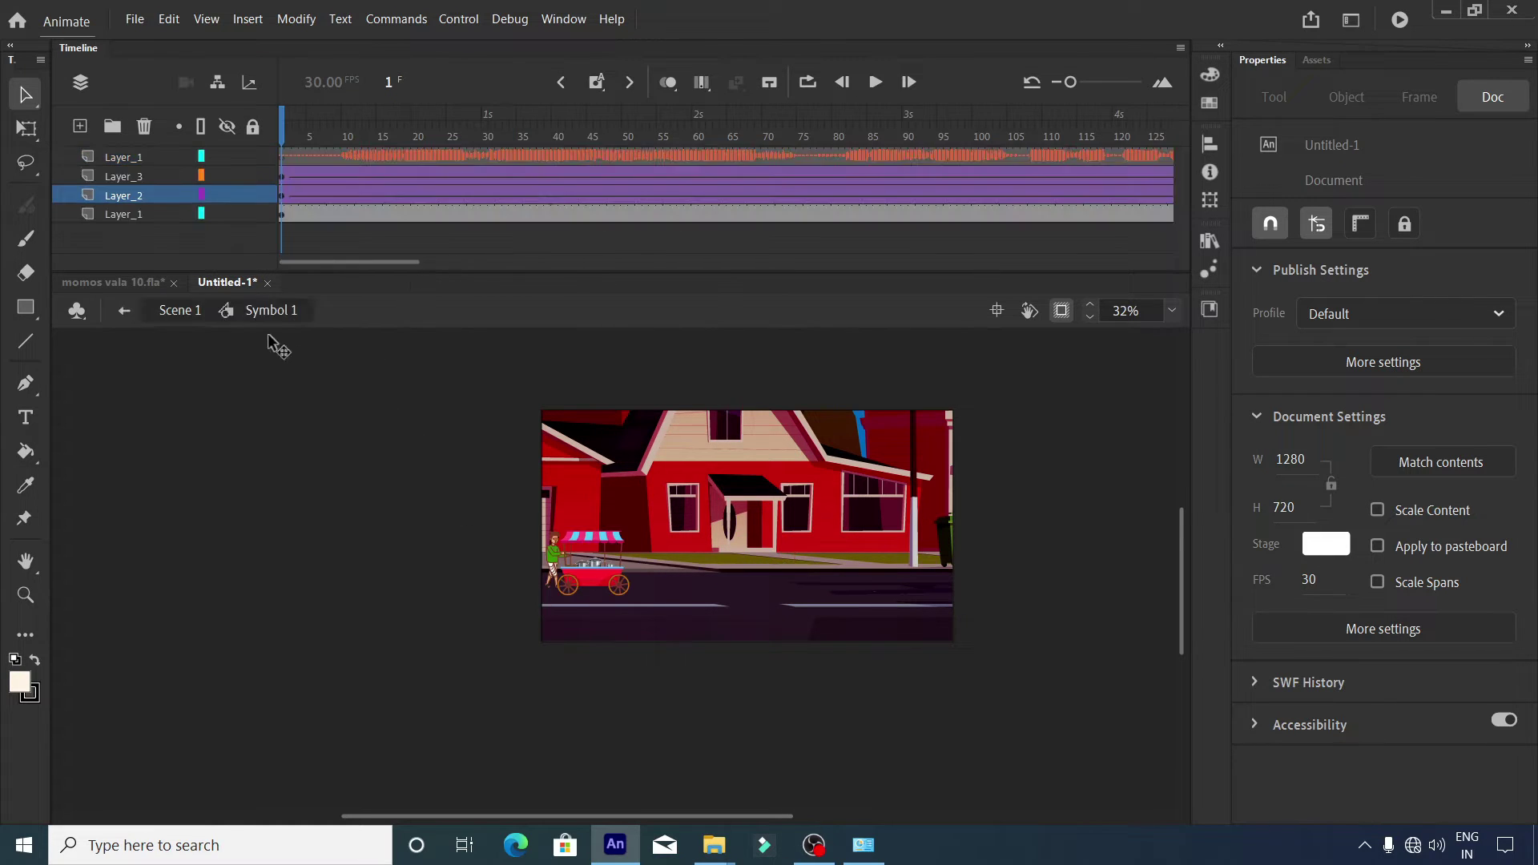
{"action": "left_click", "coordinate": [176, 312]}
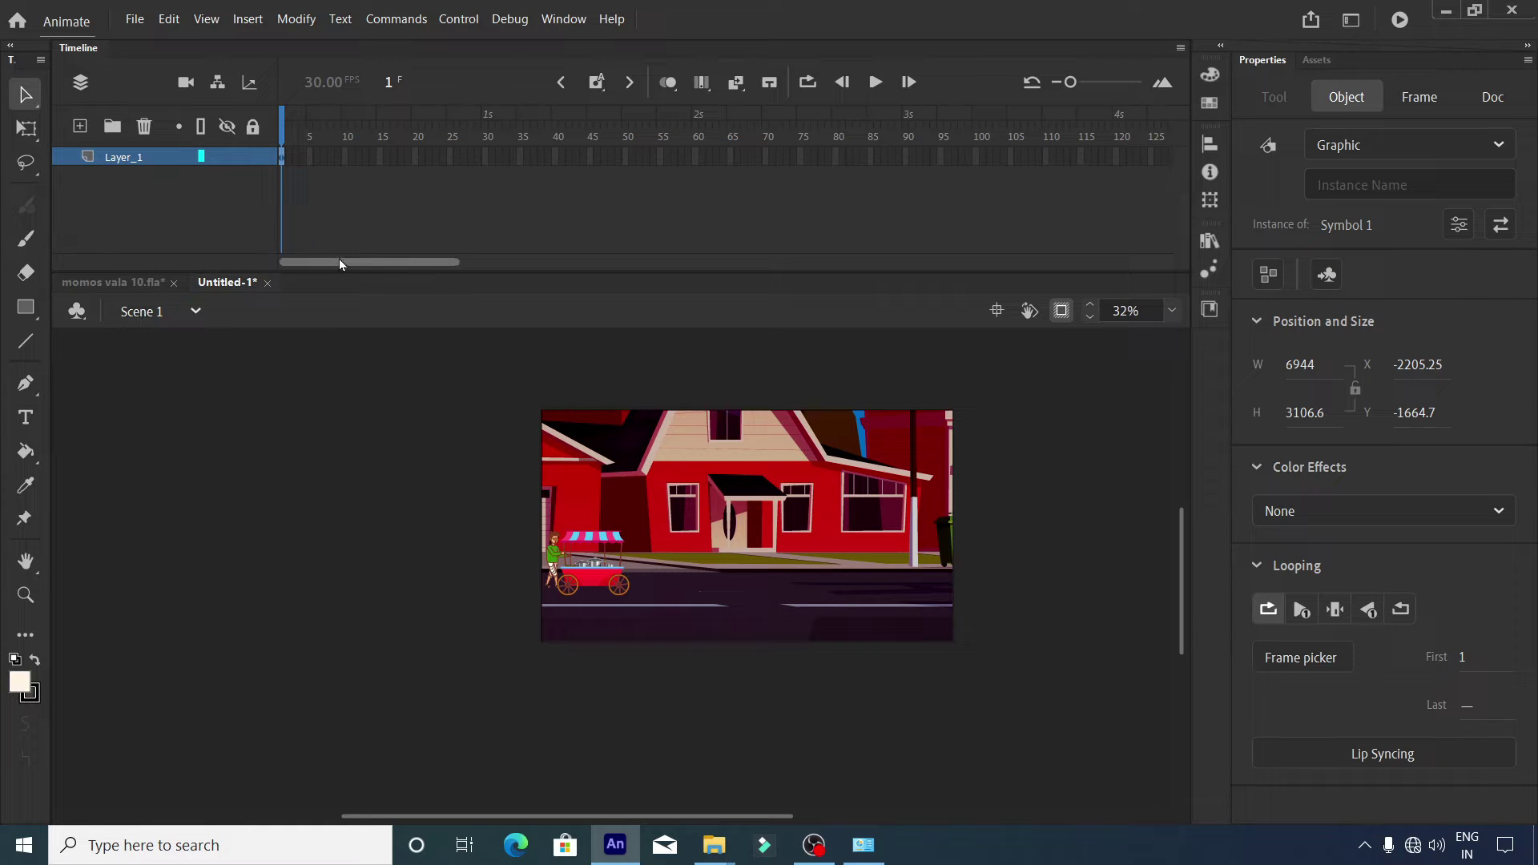
{"action": "left_click_drag", "start_coordinate": [339, 260], "coordinate": [562, 262]}
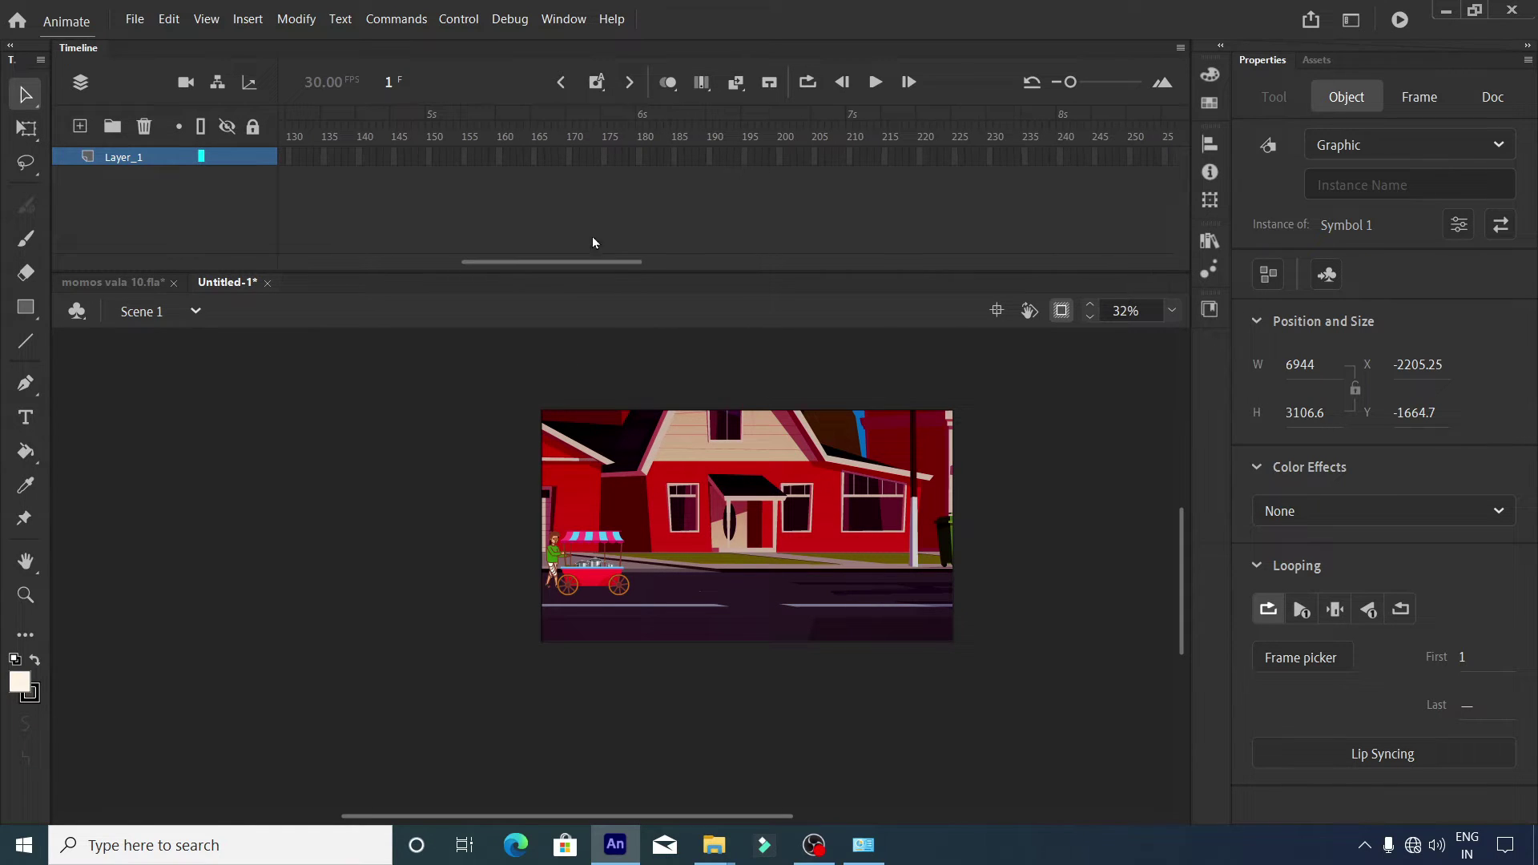
{"action": "left_click", "coordinate": [640, 157]}
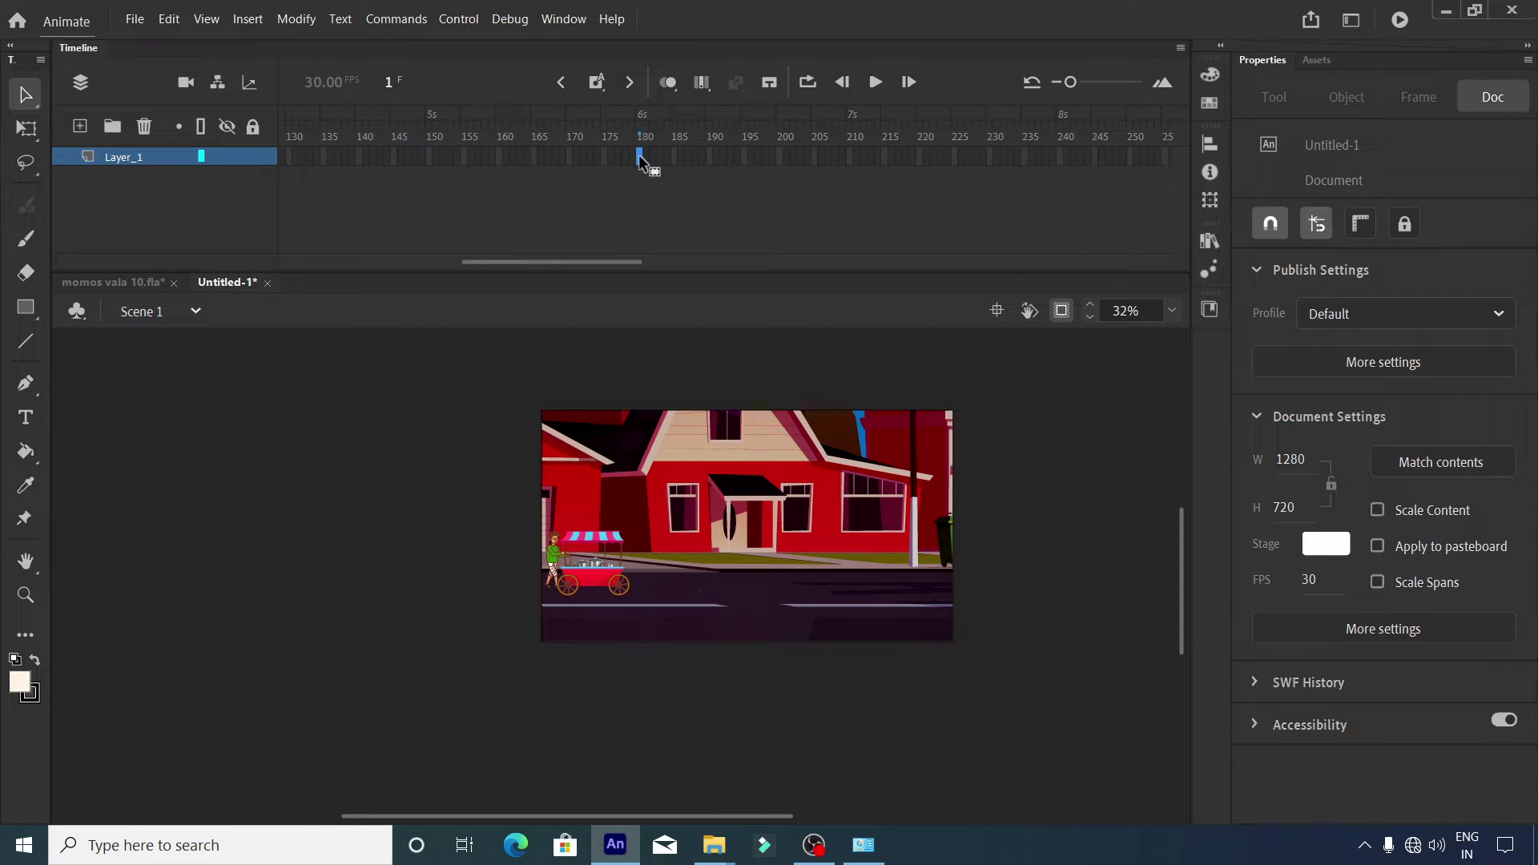
{"action": "key", "text": "F5"}
Play the main scene from frame 1 to examine the animated symbol.
{"action": "left_click_drag", "start_coordinate": [639, 138], "coordinate": [282, 143]}
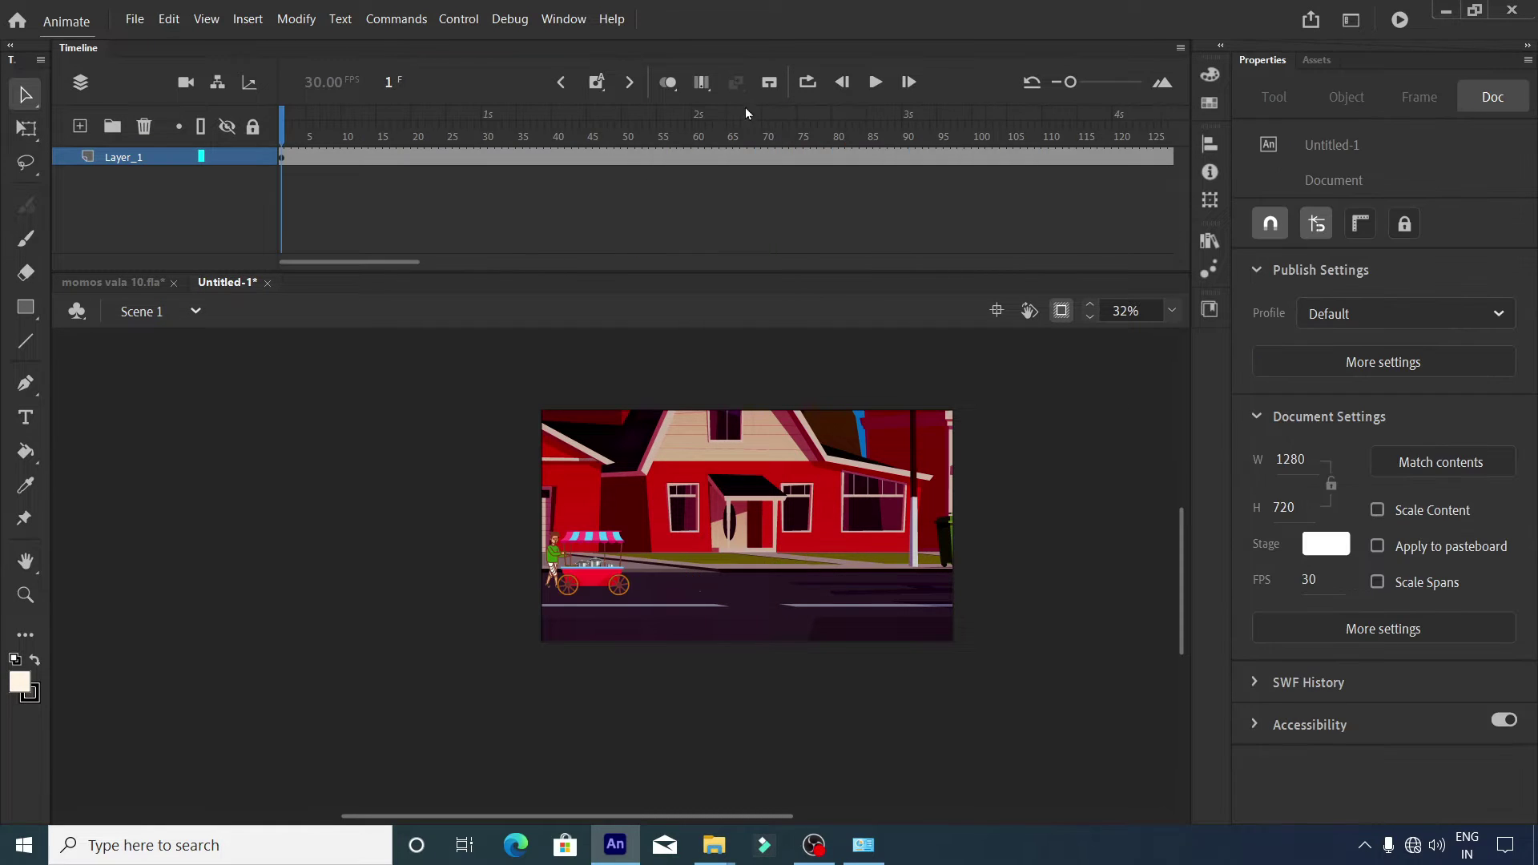
{"action": "left_click", "coordinate": [874, 82]}
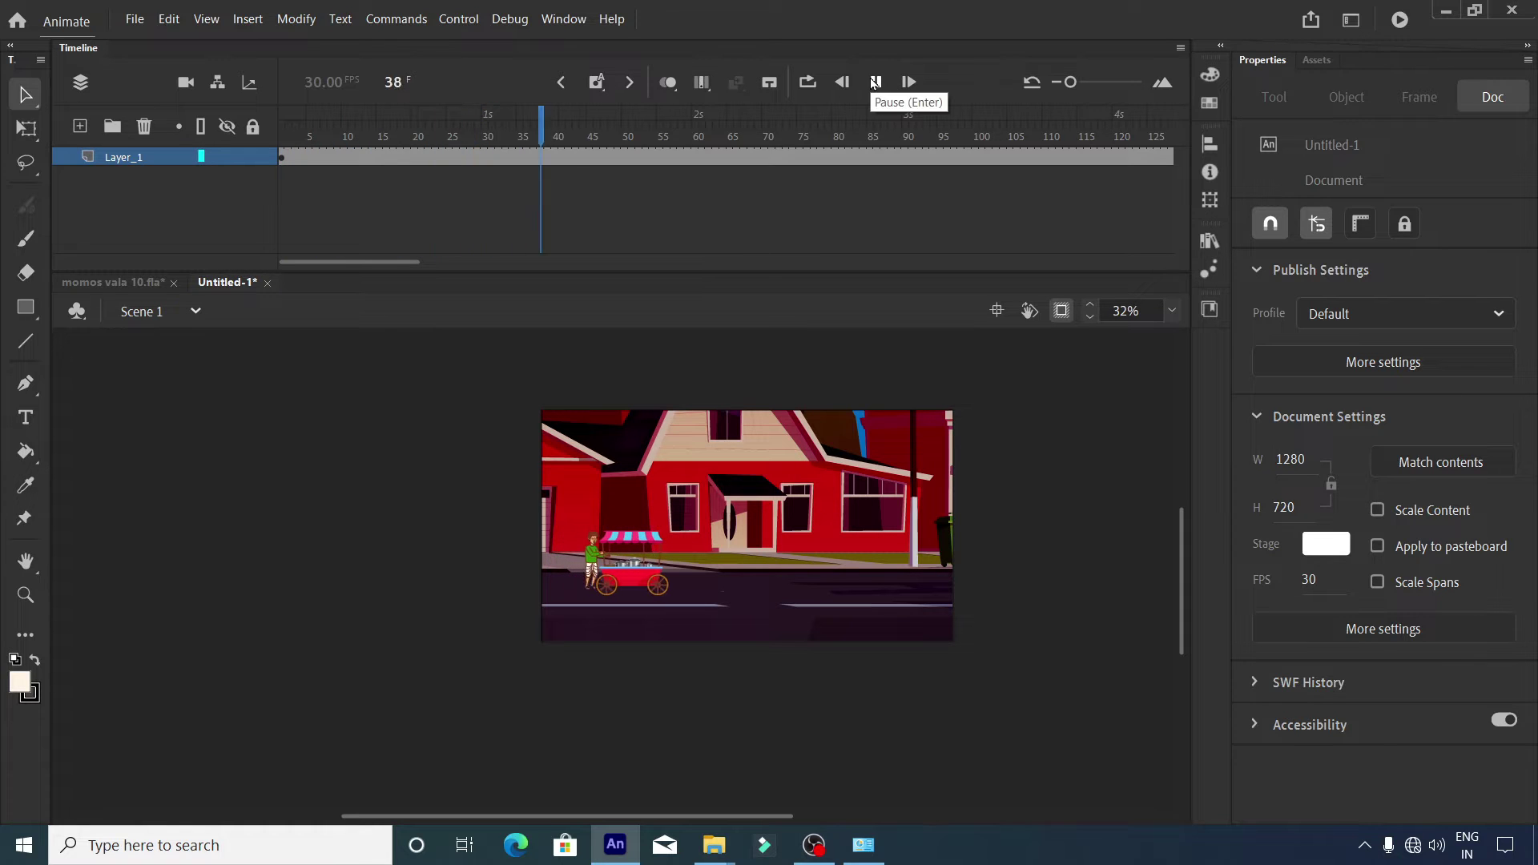
{"action": "left_click", "coordinate": [875, 82]}
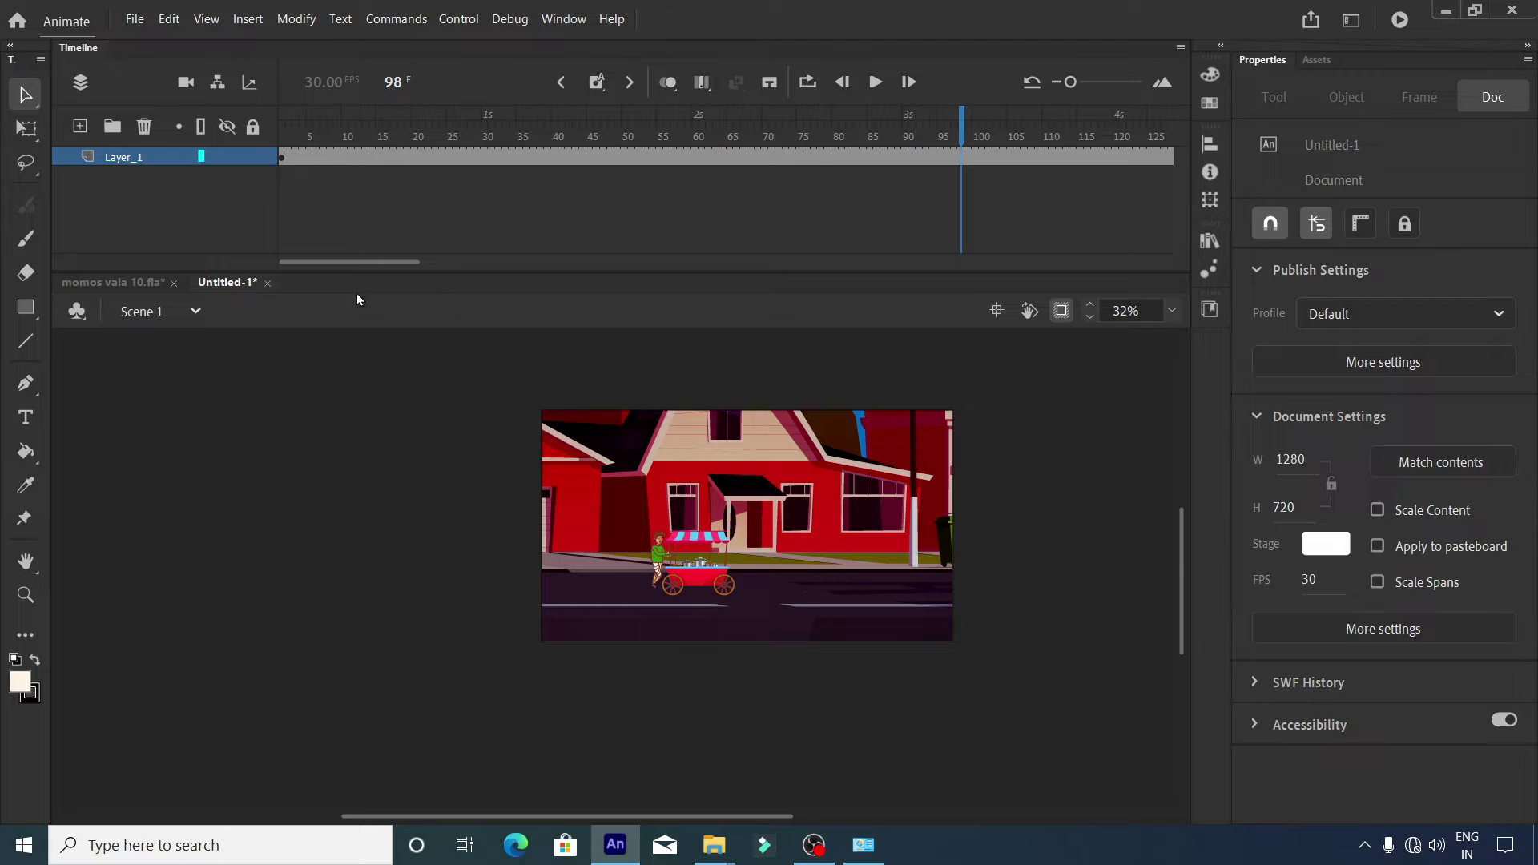
Insert a keyframe at frame 176 on the main scene's layer and create a classic tween leading up to it.
{"action": "left_click", "coordinate": [809, 158]}
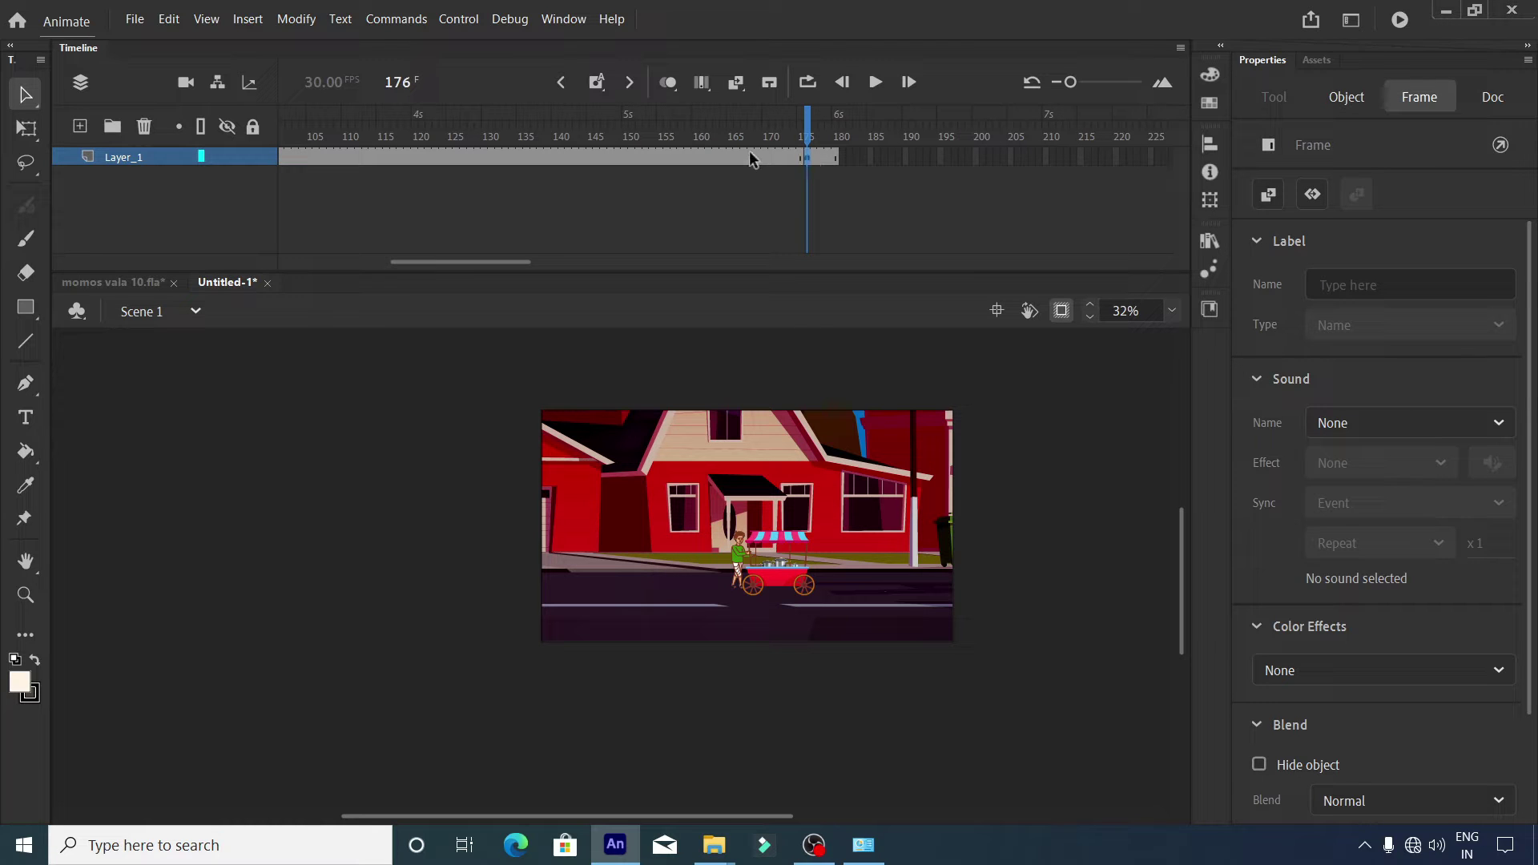
{"action": "left_click", "coordinate": [768, 161]}
{"action": "right_click", "coordinate": [768, 161]}
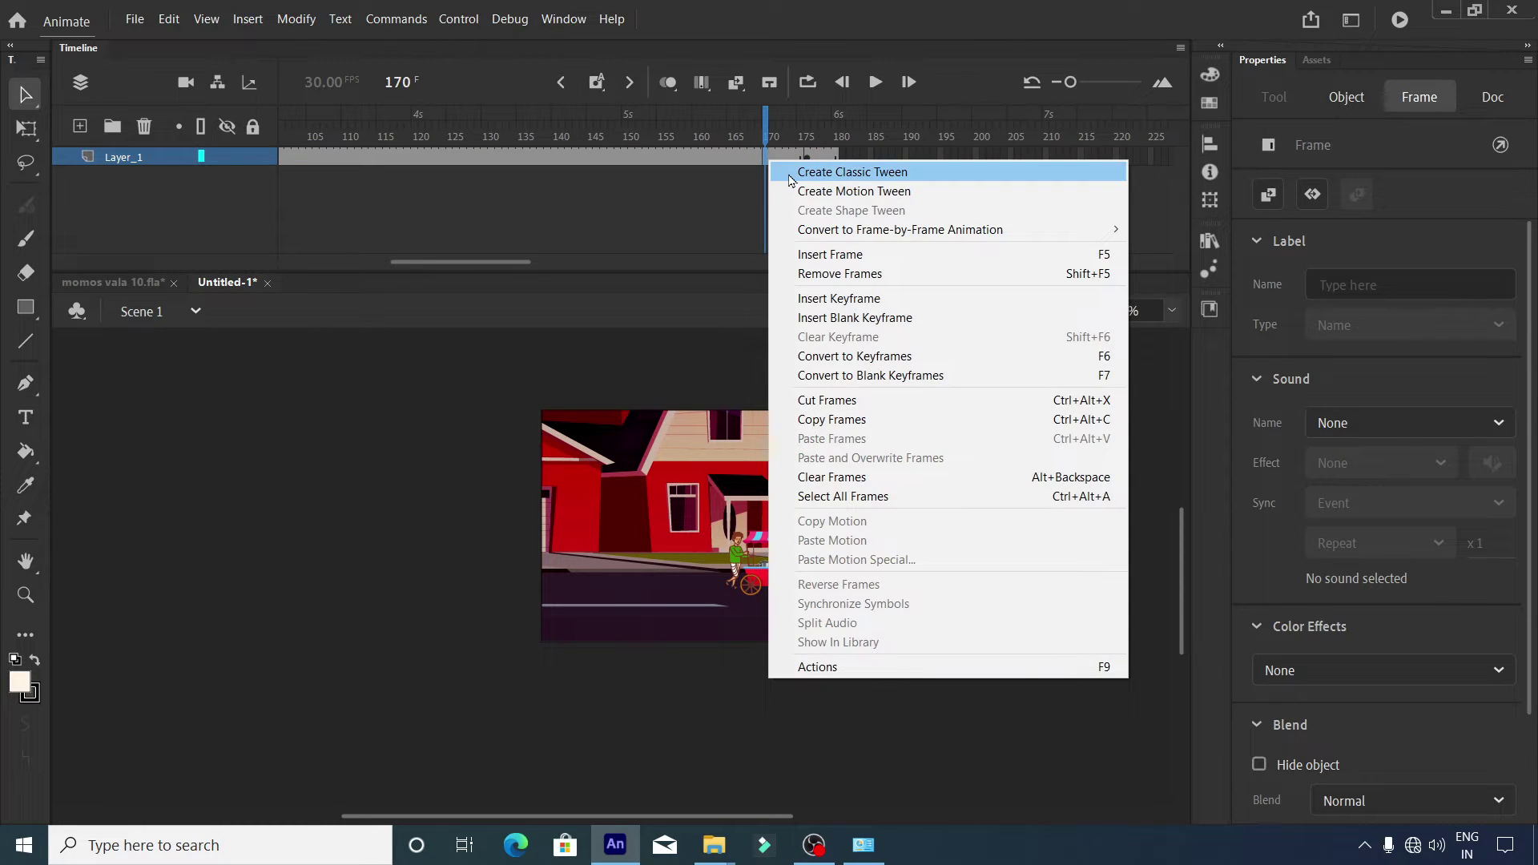
{"action": "left_click", "coordinate": [790, 175]}
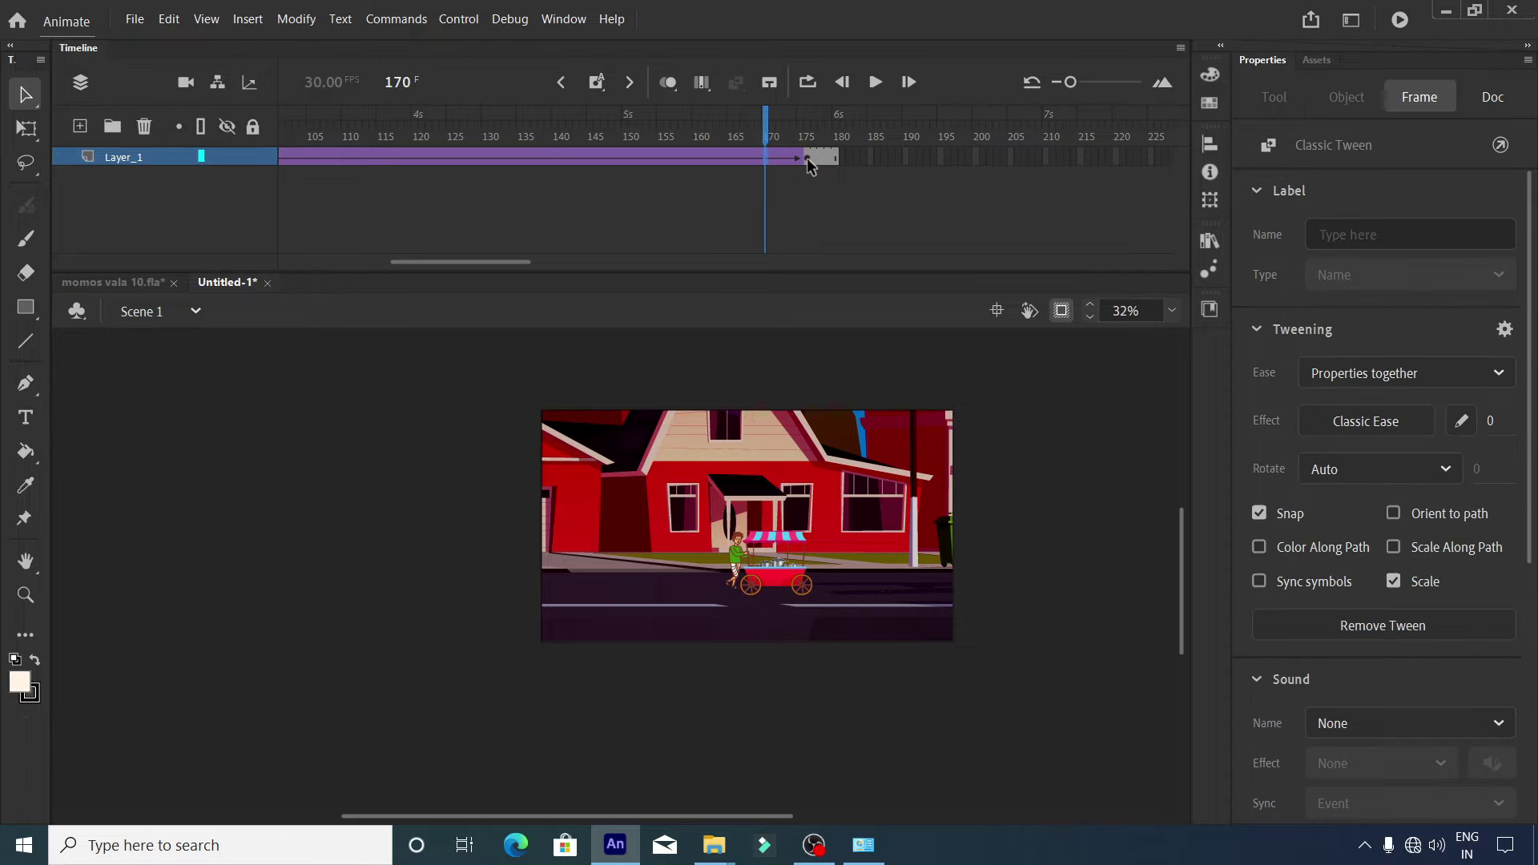
Scale the street symbol to 130% in the frame 176 keyframe and move it up until the cart's wheels and road are in view.
{"action": "left_click", "coordinate": [808, 158]}
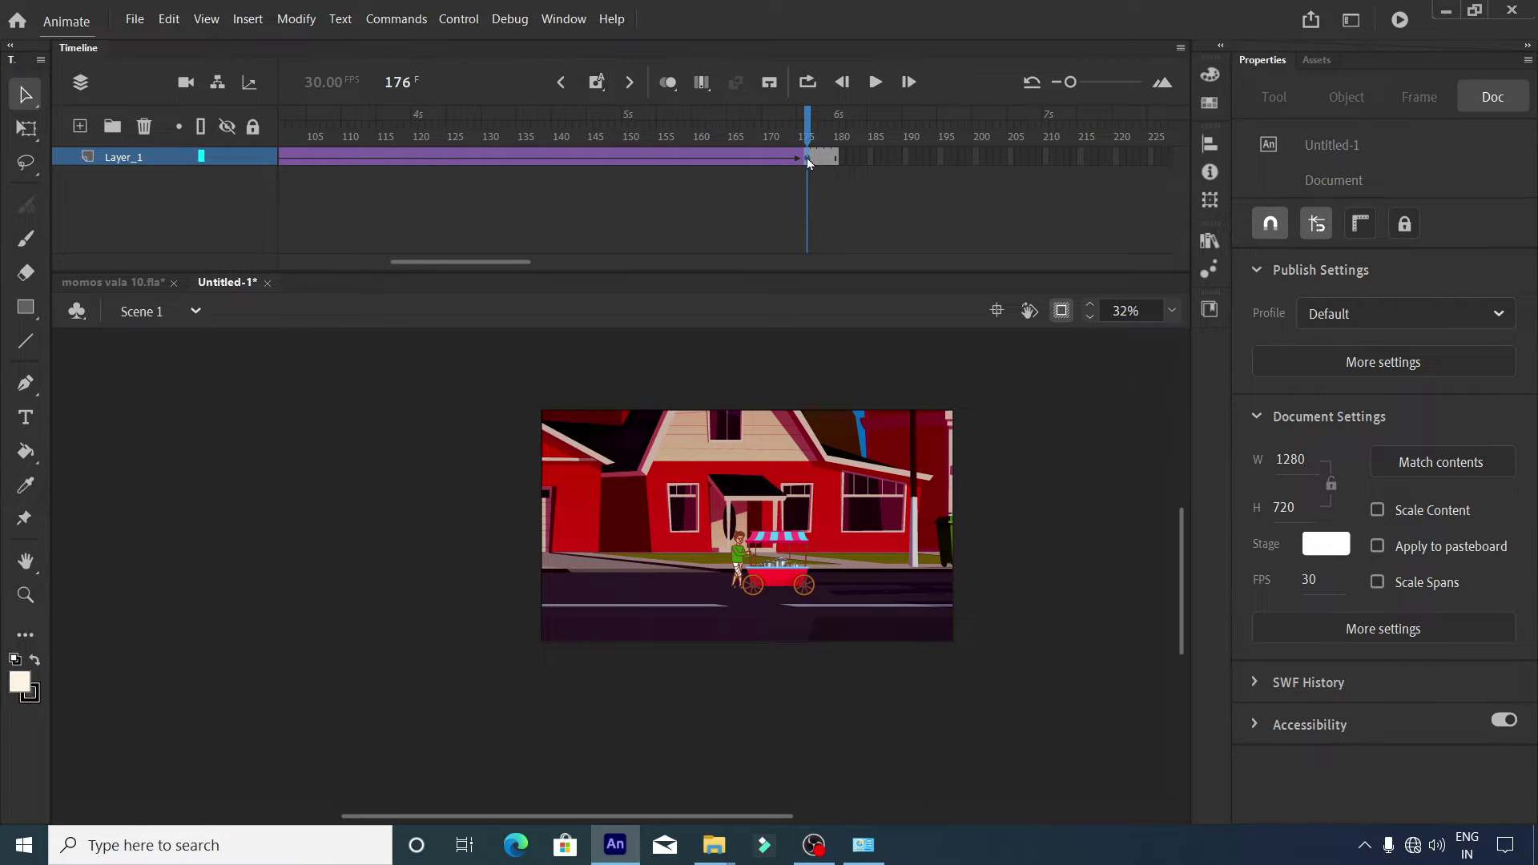
{"action": "left_click", "coordinate": [806, 157]}
{"action": "key", "text": "ctrl+alt+s"}
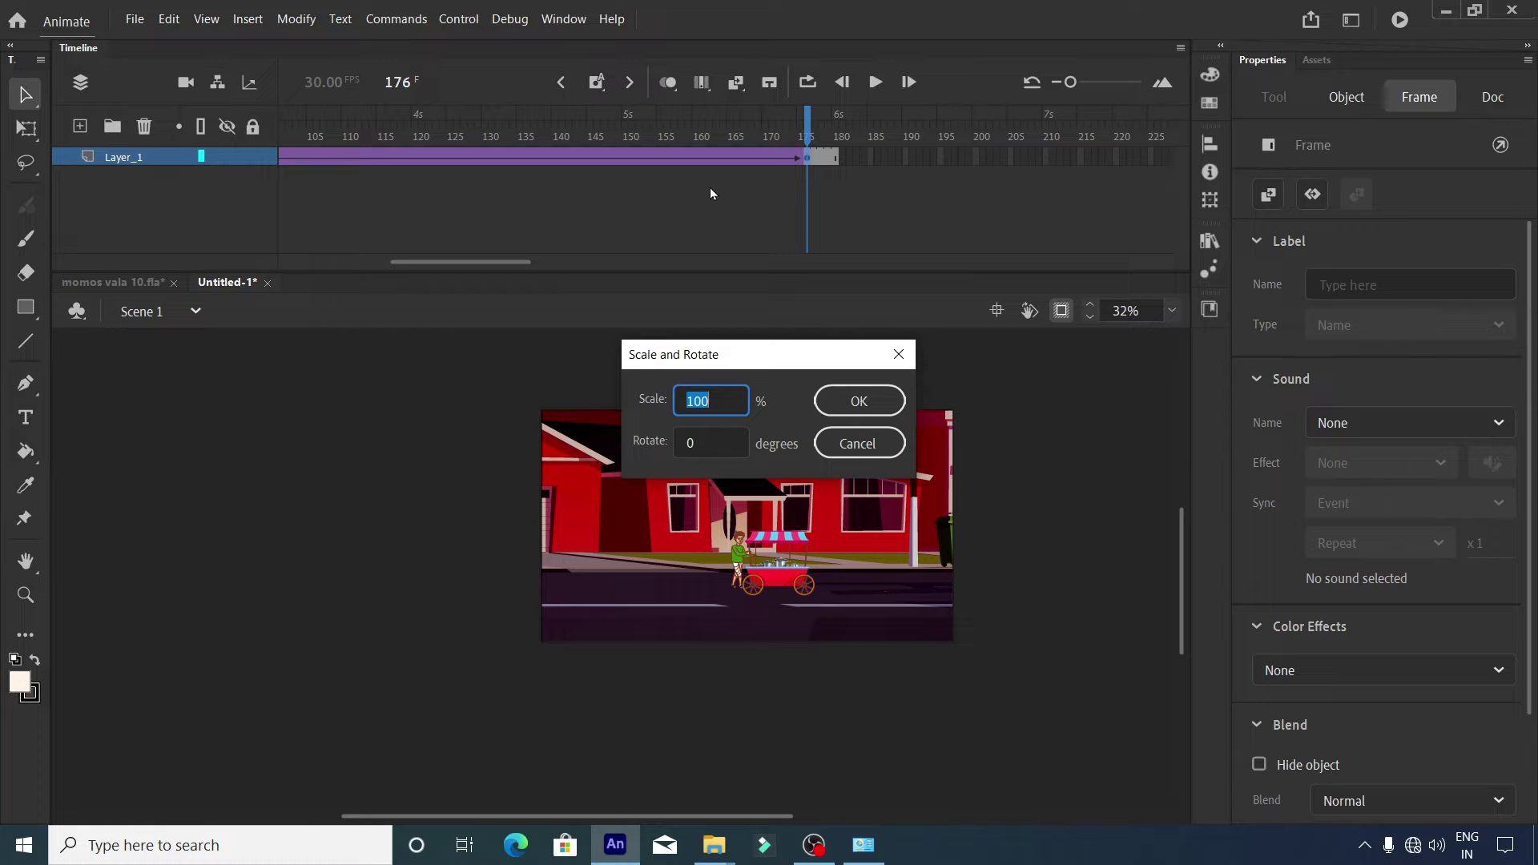
{"action": "key", "text": "Escape"}
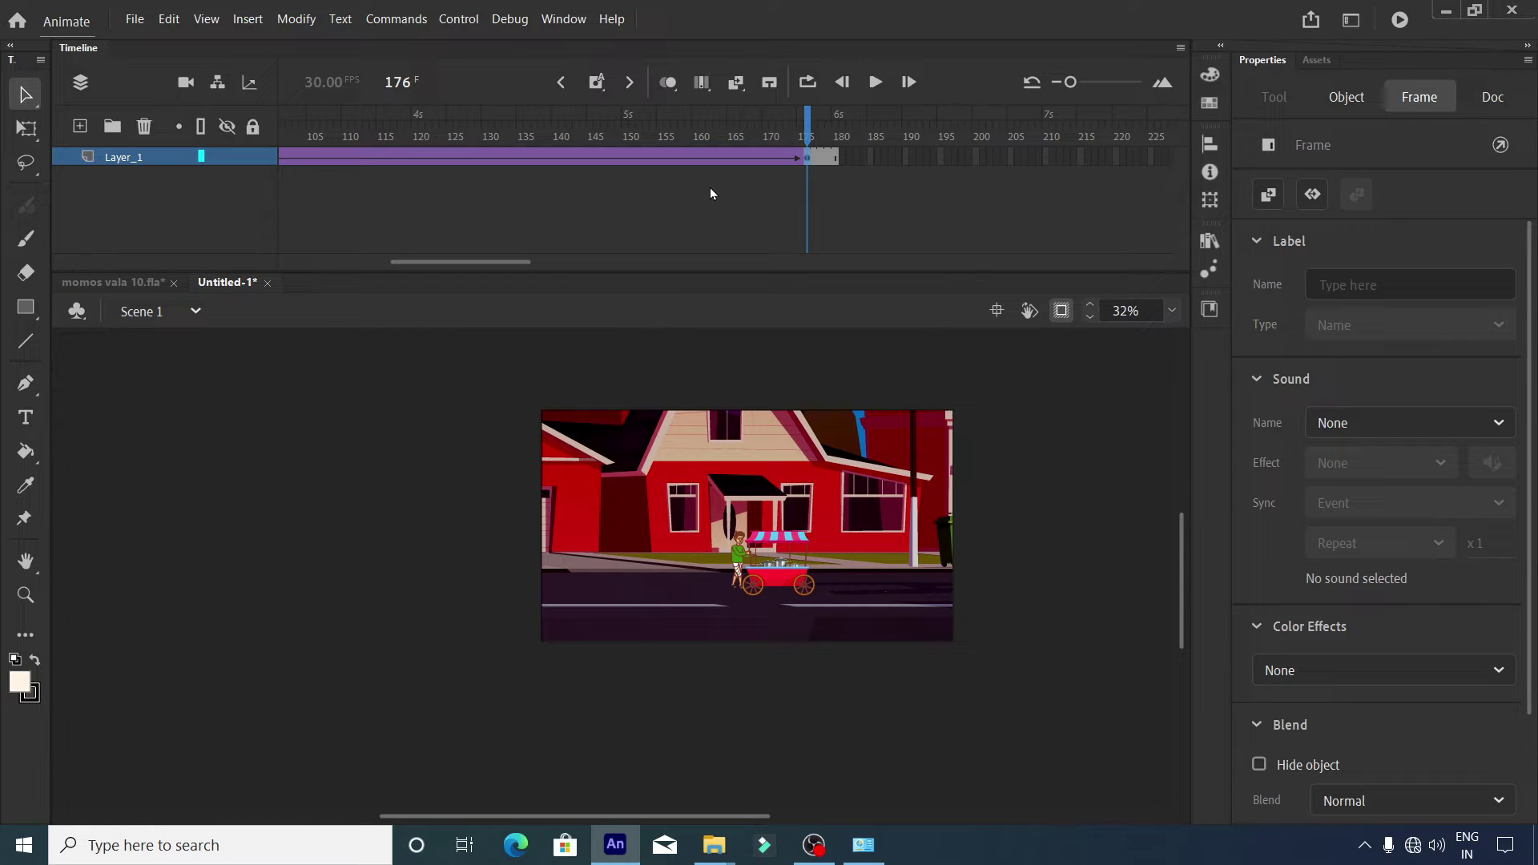
{"action": "key", "text": "ctrl+alt+s"}
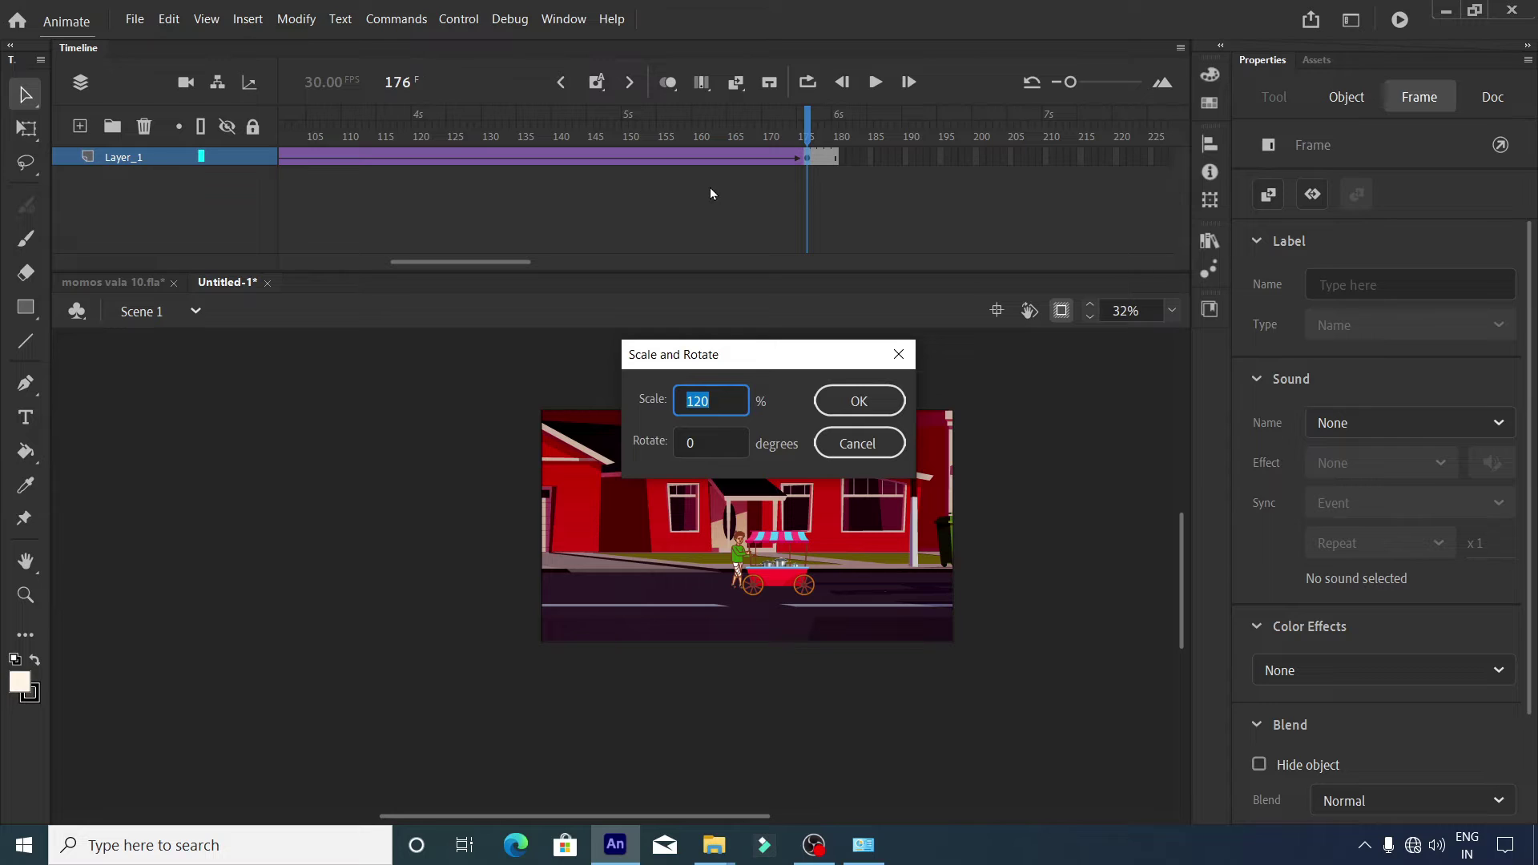
{"action": "type", "text": "130"}
{"action": "key", "text": "Return"}
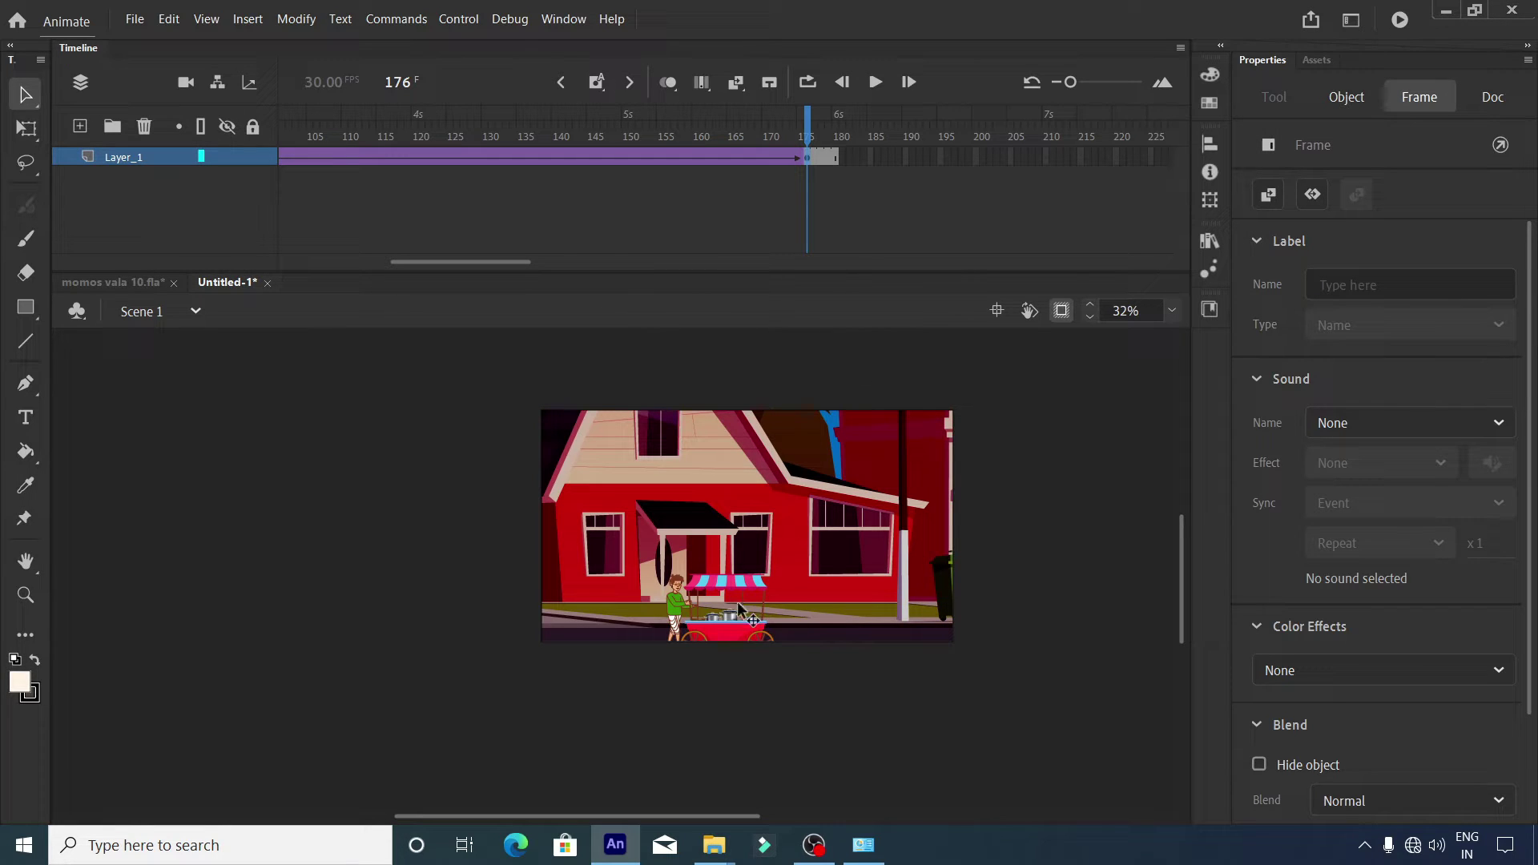
{"action": "left_click_drag", "start_coordinate": [719, 605], "coordinate": [721, 546]}
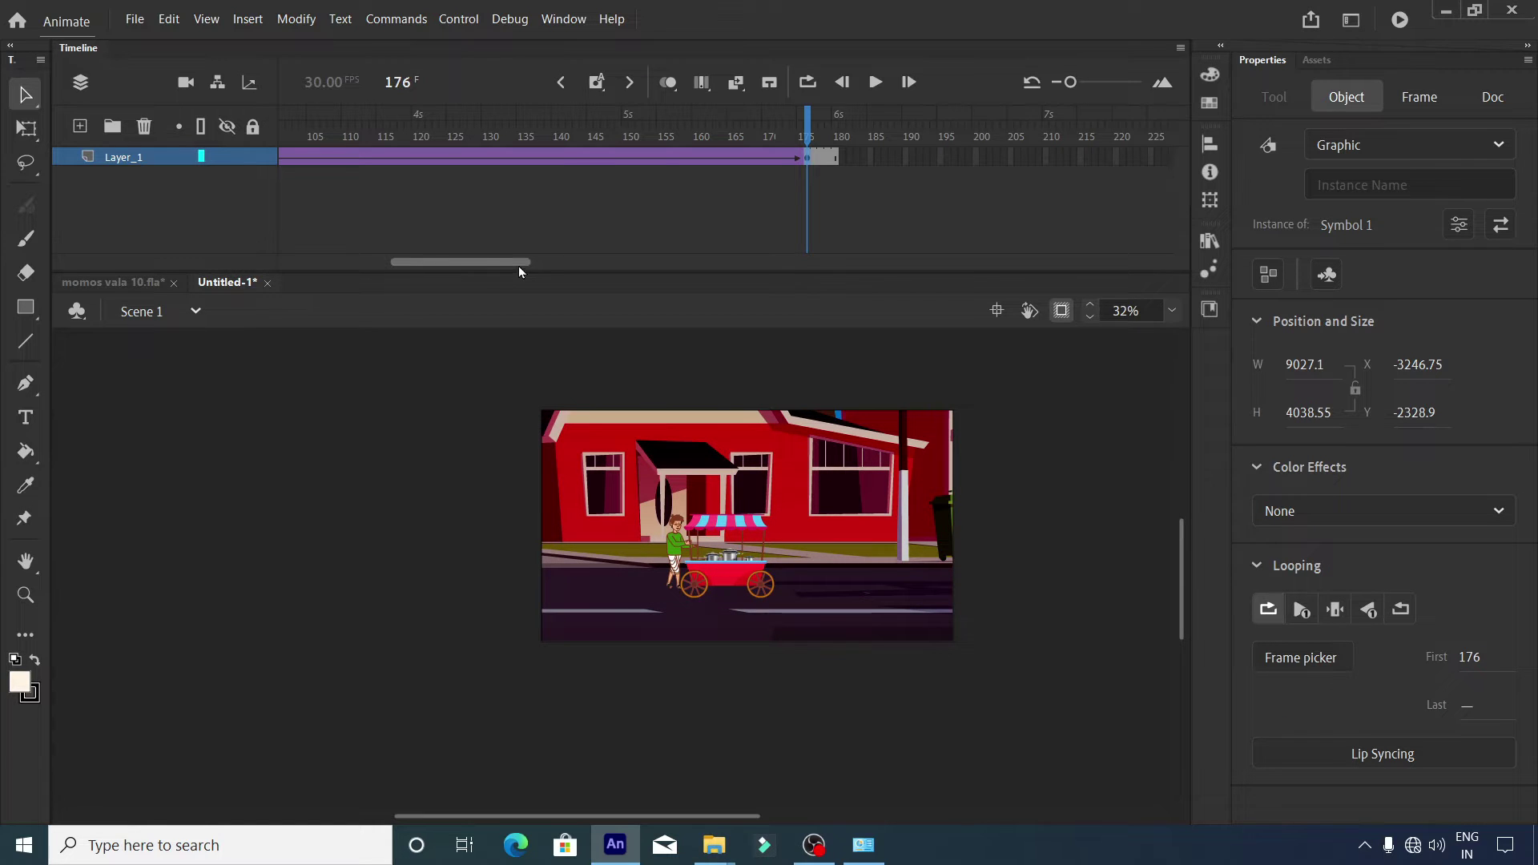
{"action": "left_click_drag", "start_coordinate": [517, 264], "coordinate": [249, 282]}
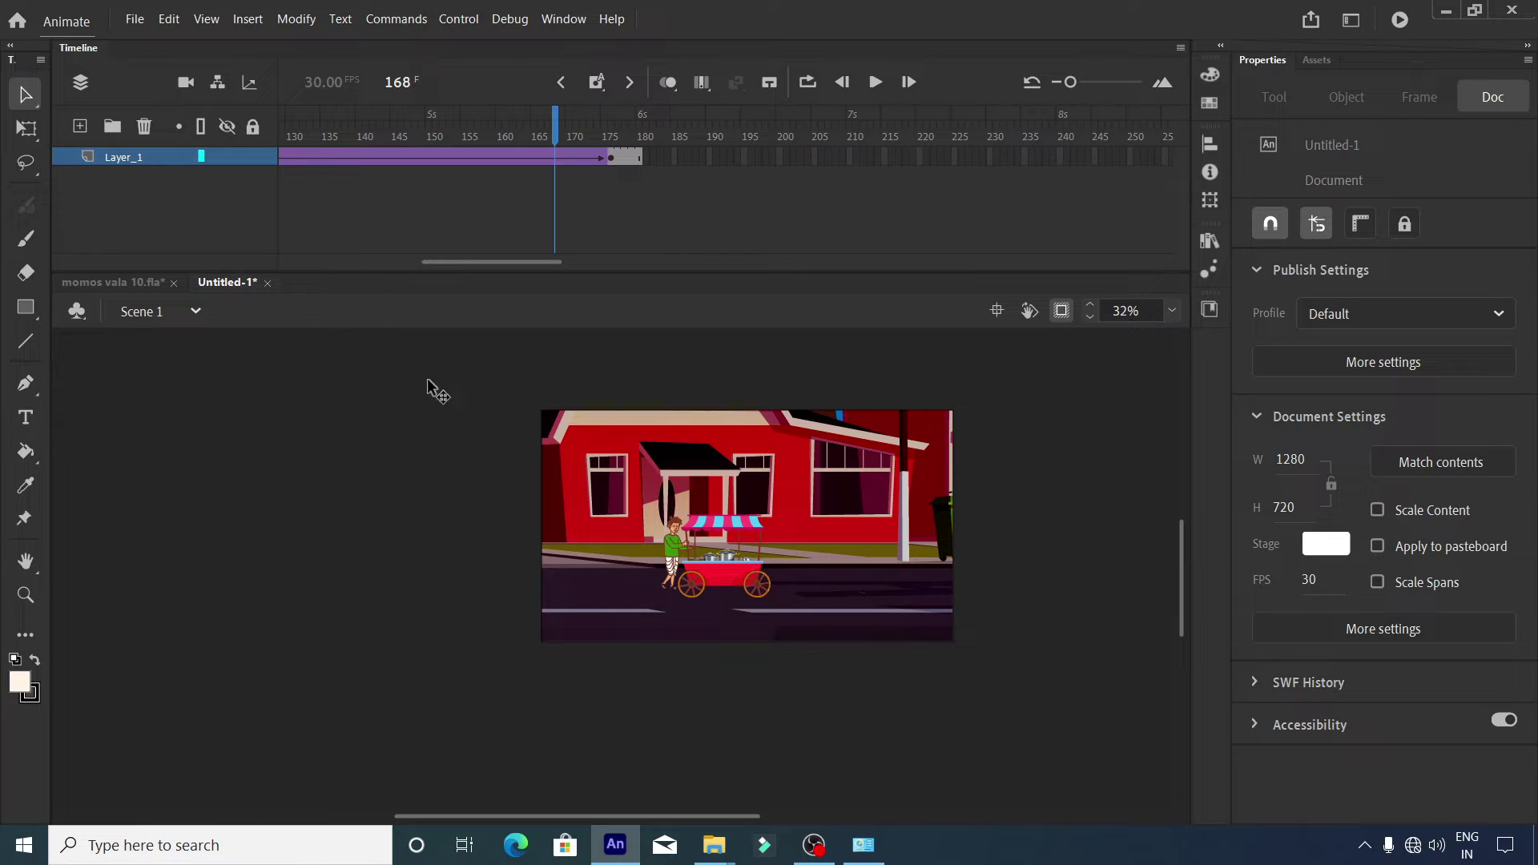
Create a new HD character animation document at 1280 x 720 and 30 fps using ActionScript 3.0.
{"action": "left_click", "coordinate": [140, 32]}
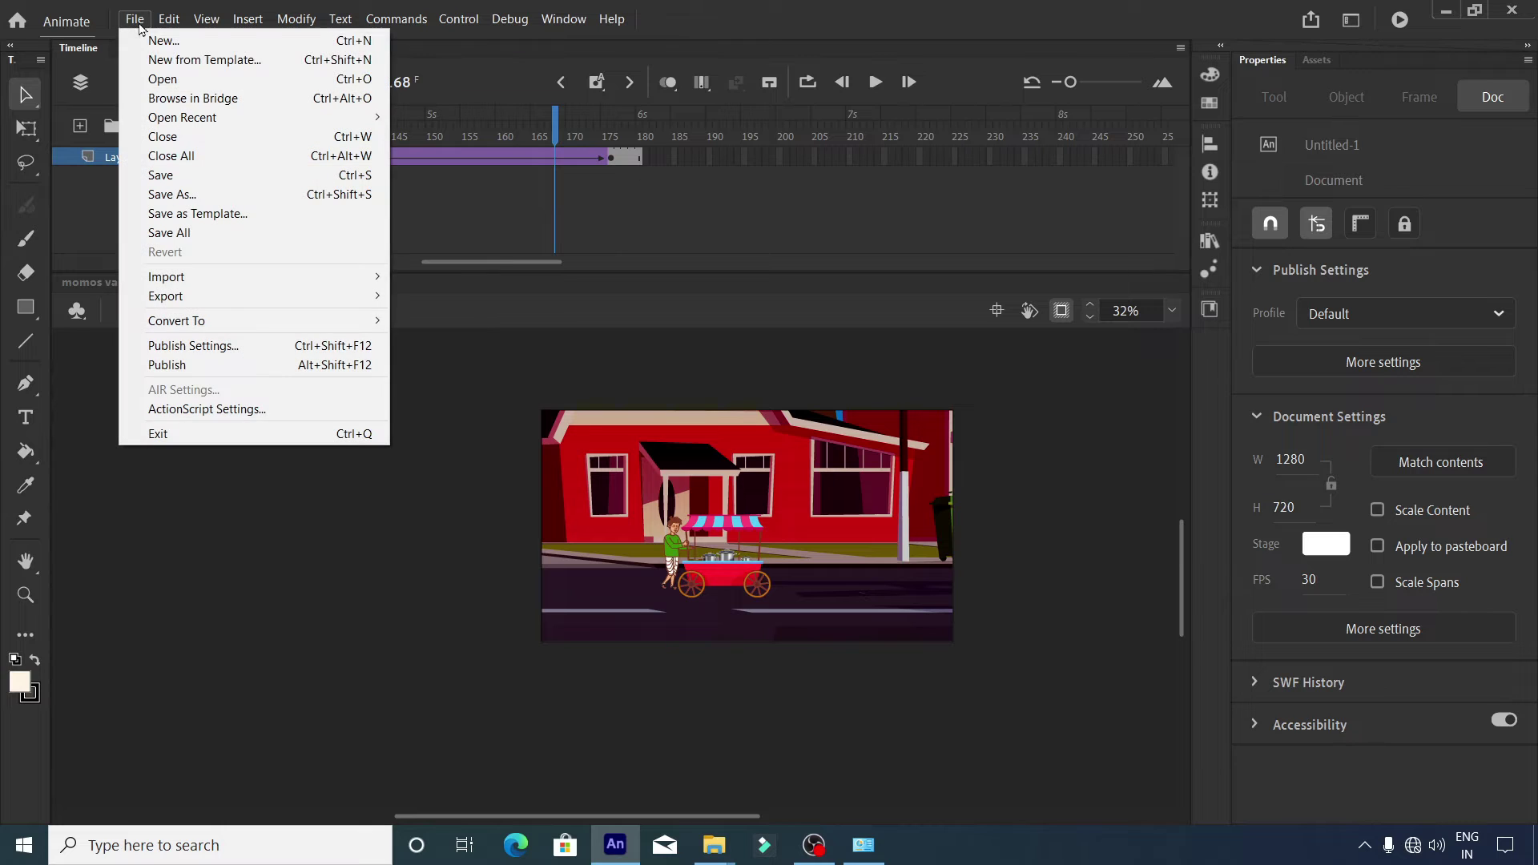
{"action": "left_click", "coordinate": [173, 42]}
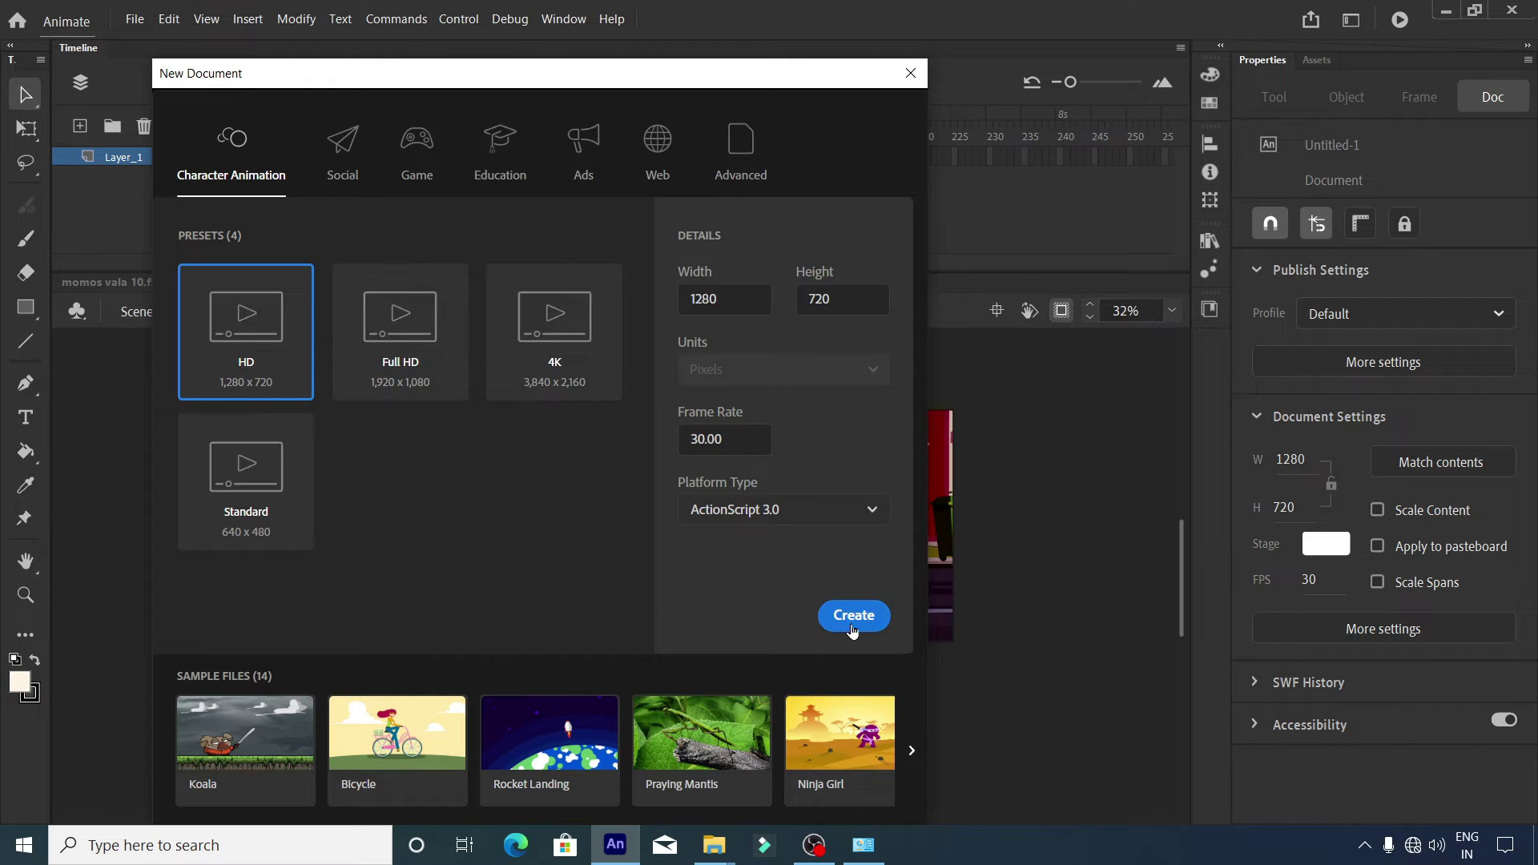
{"action": "left_click", "coordinate": [853, 625]}
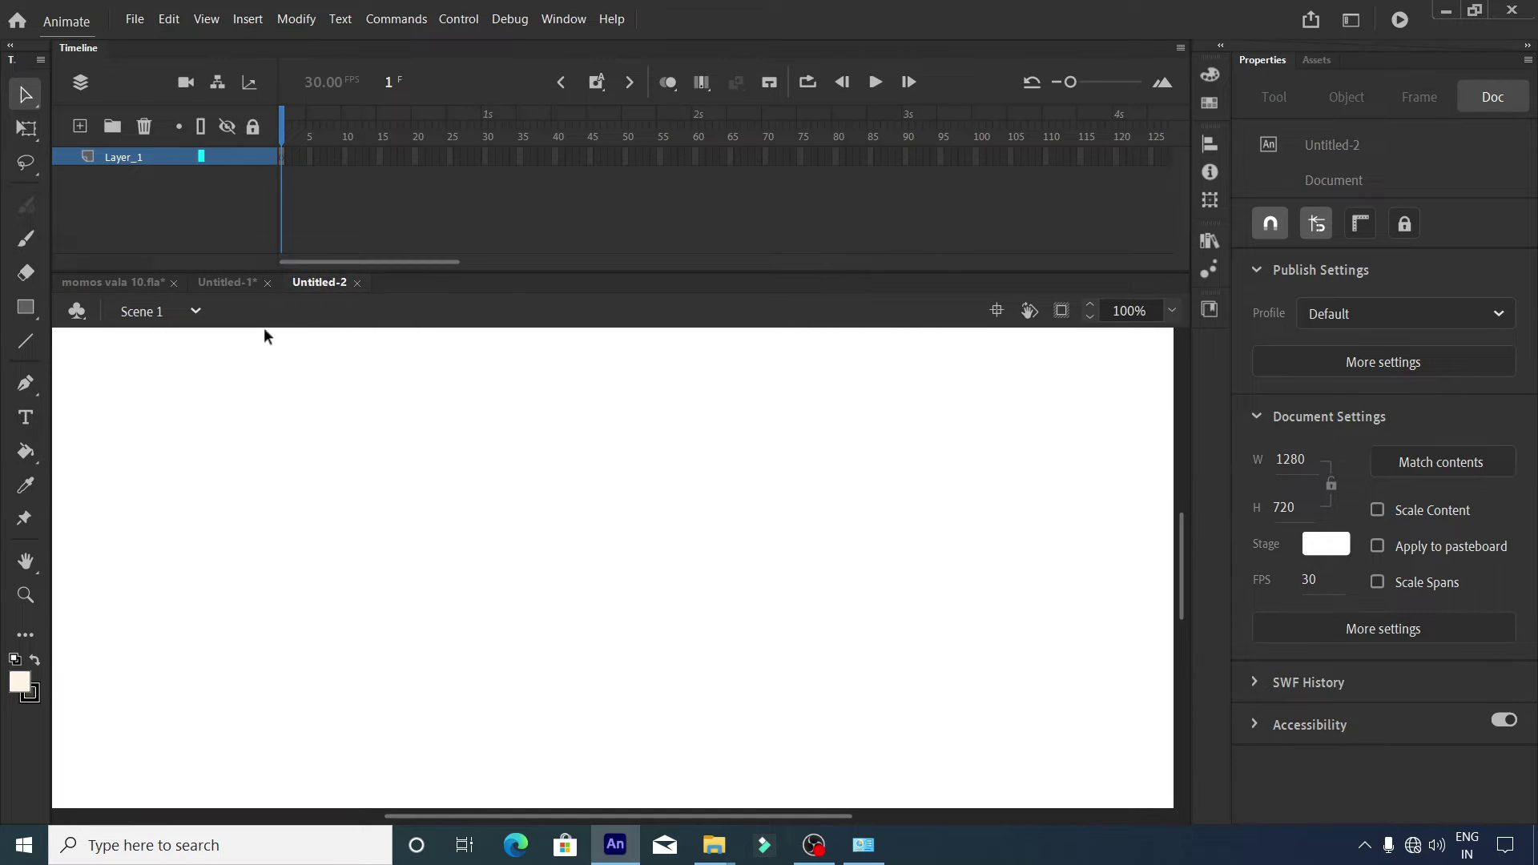
{"action": "scroll", "coordinate": [439, 460], "scroll_direction": "down", "scroll_amount": 3}
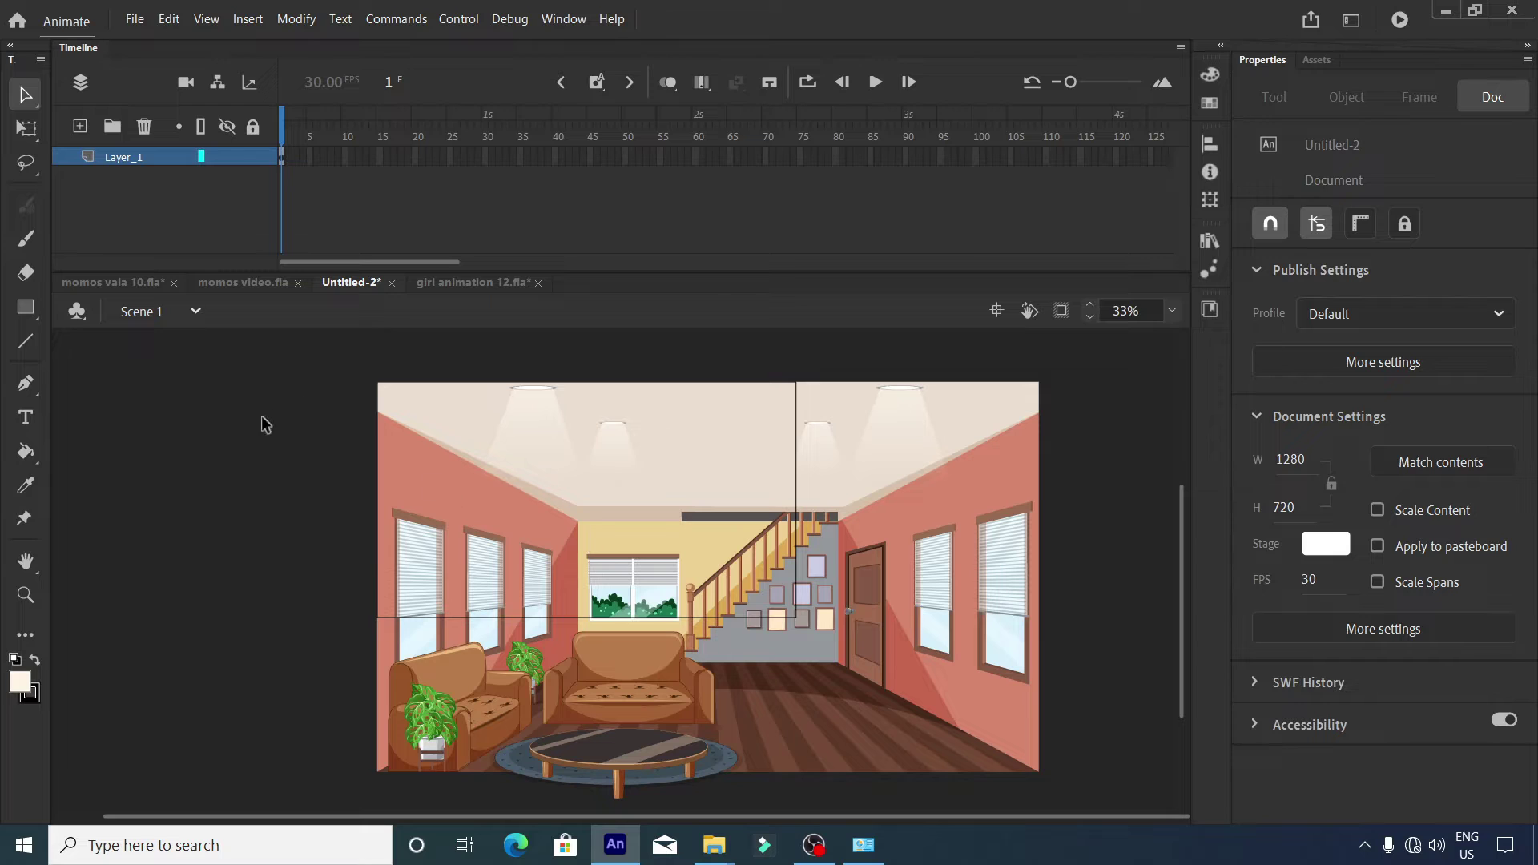
Convert all the living-room artwork into a graphic symbol and open that symbol for editing.
{"action": "left_click_drag", "start_coordinate": [265, 424], "coordinate": [1120, 854]}
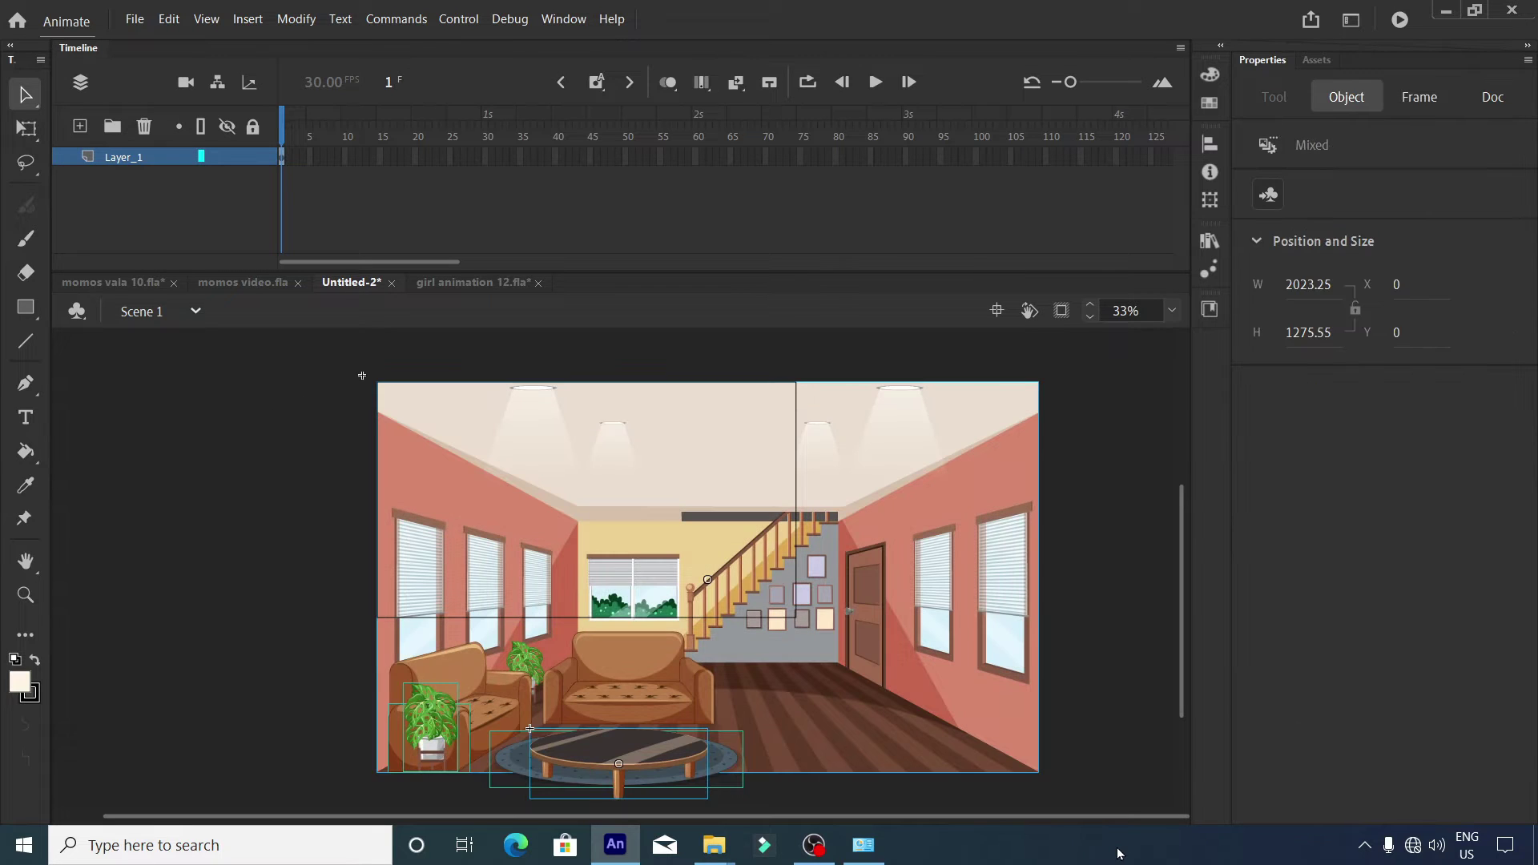
{"action": "key", "text": "F8"}
{"action": "key", "text": "Return"}
{"action": "double_click", "coordinate": [637, 623]}
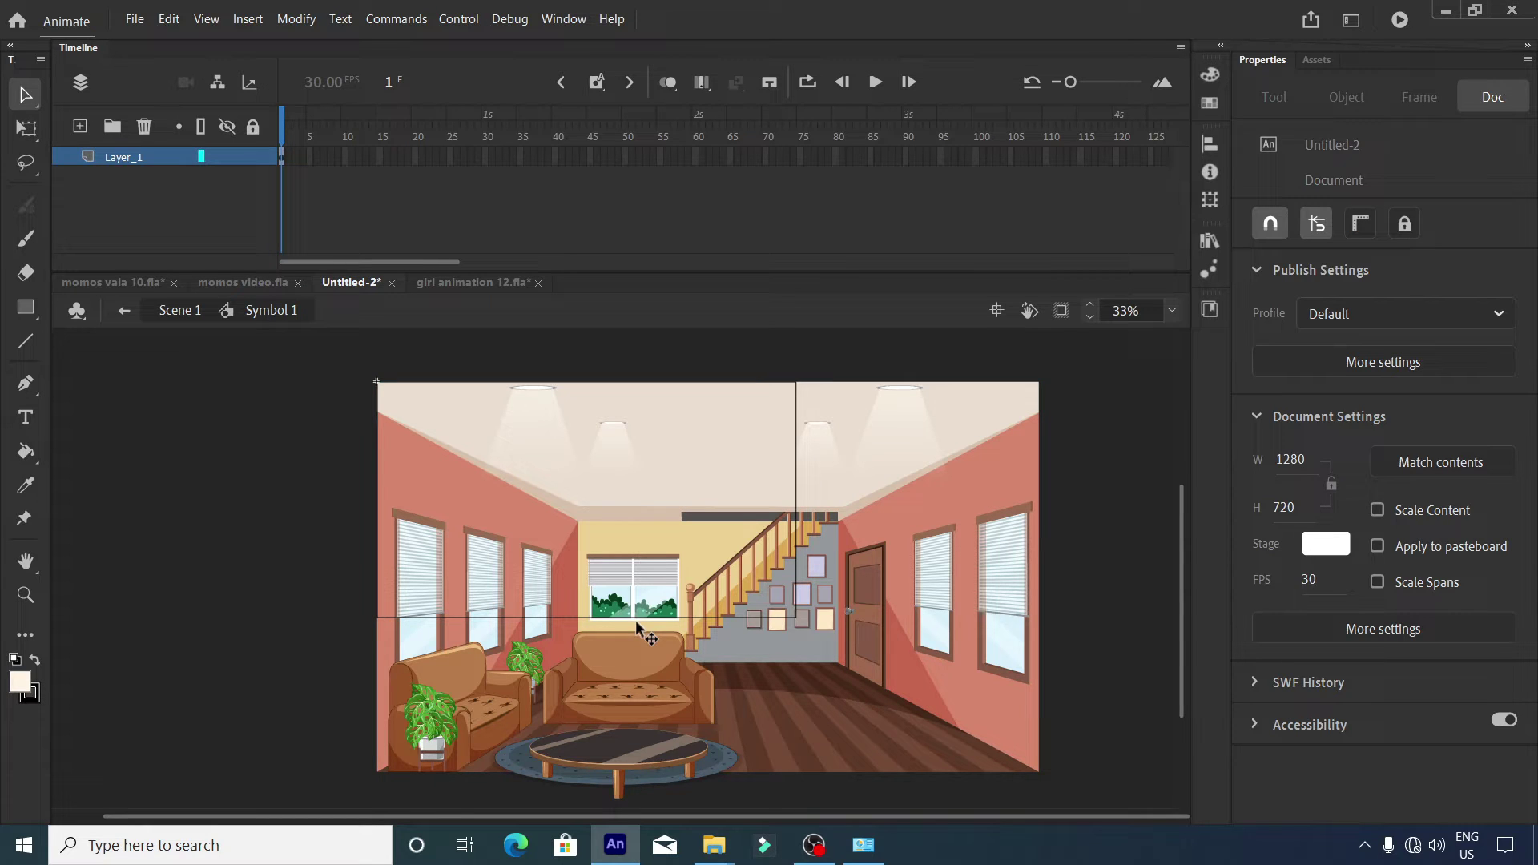
{"action": "left_click_drag", "start_coordinate": [251, 425], "coordinate": [1162, 803]}
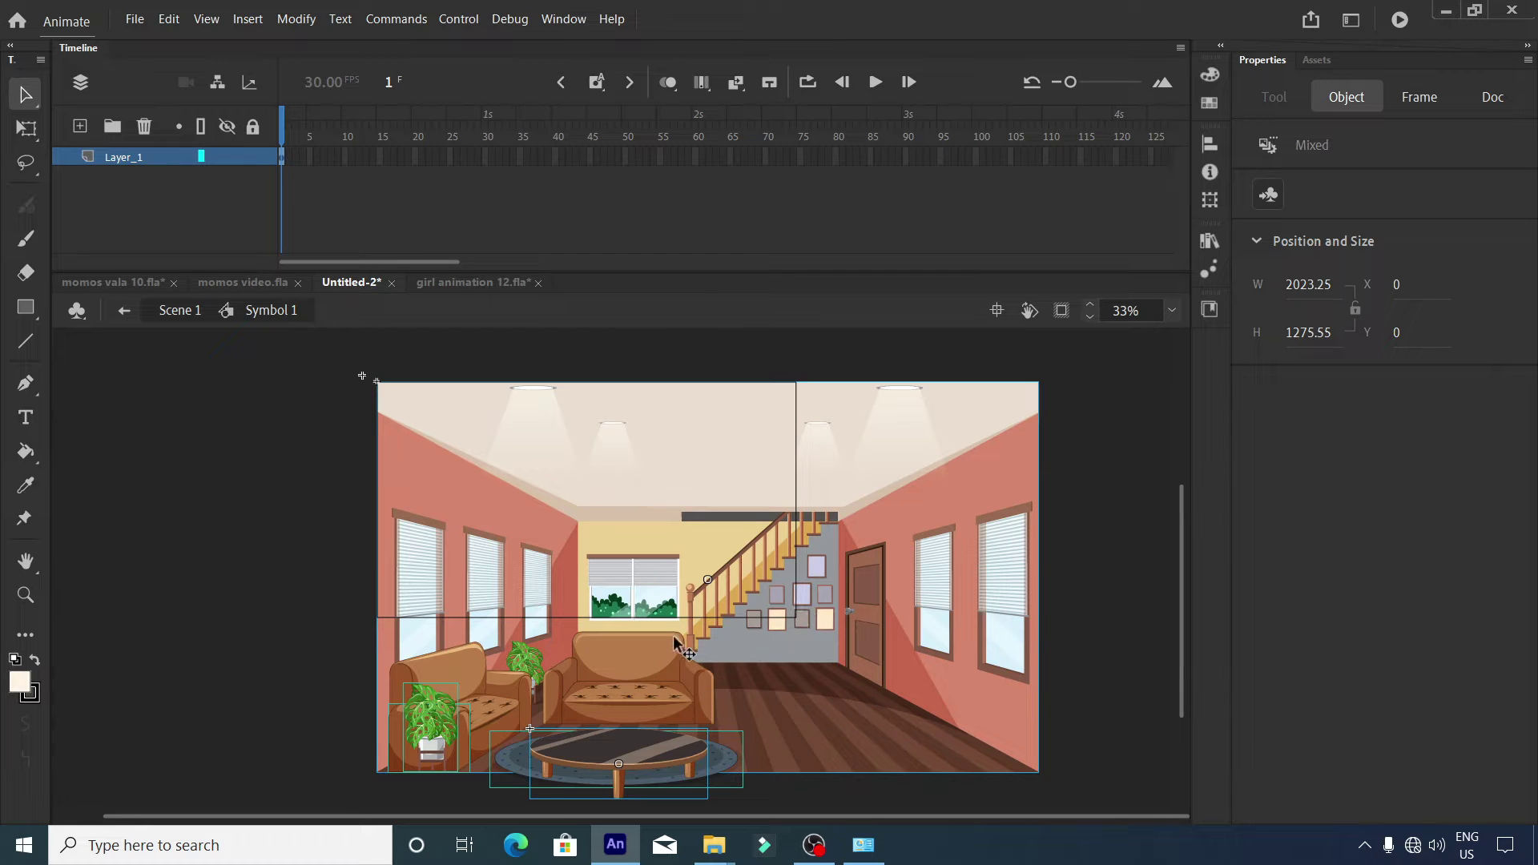
{"action": "left_click", "coordinate": [544, 785]}
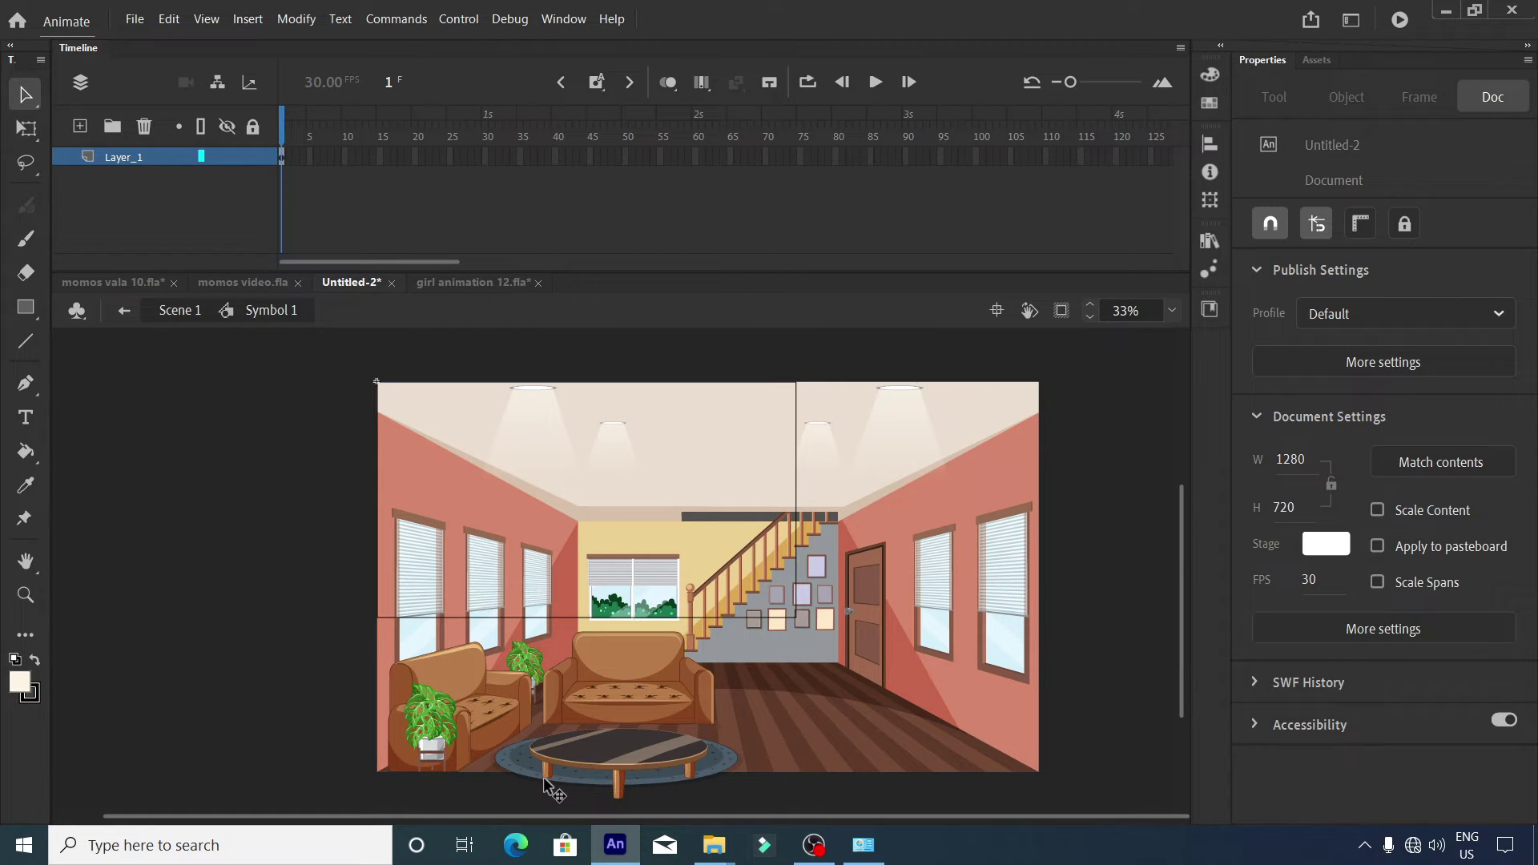
{"action": "key", "text": "ctrl+a"}
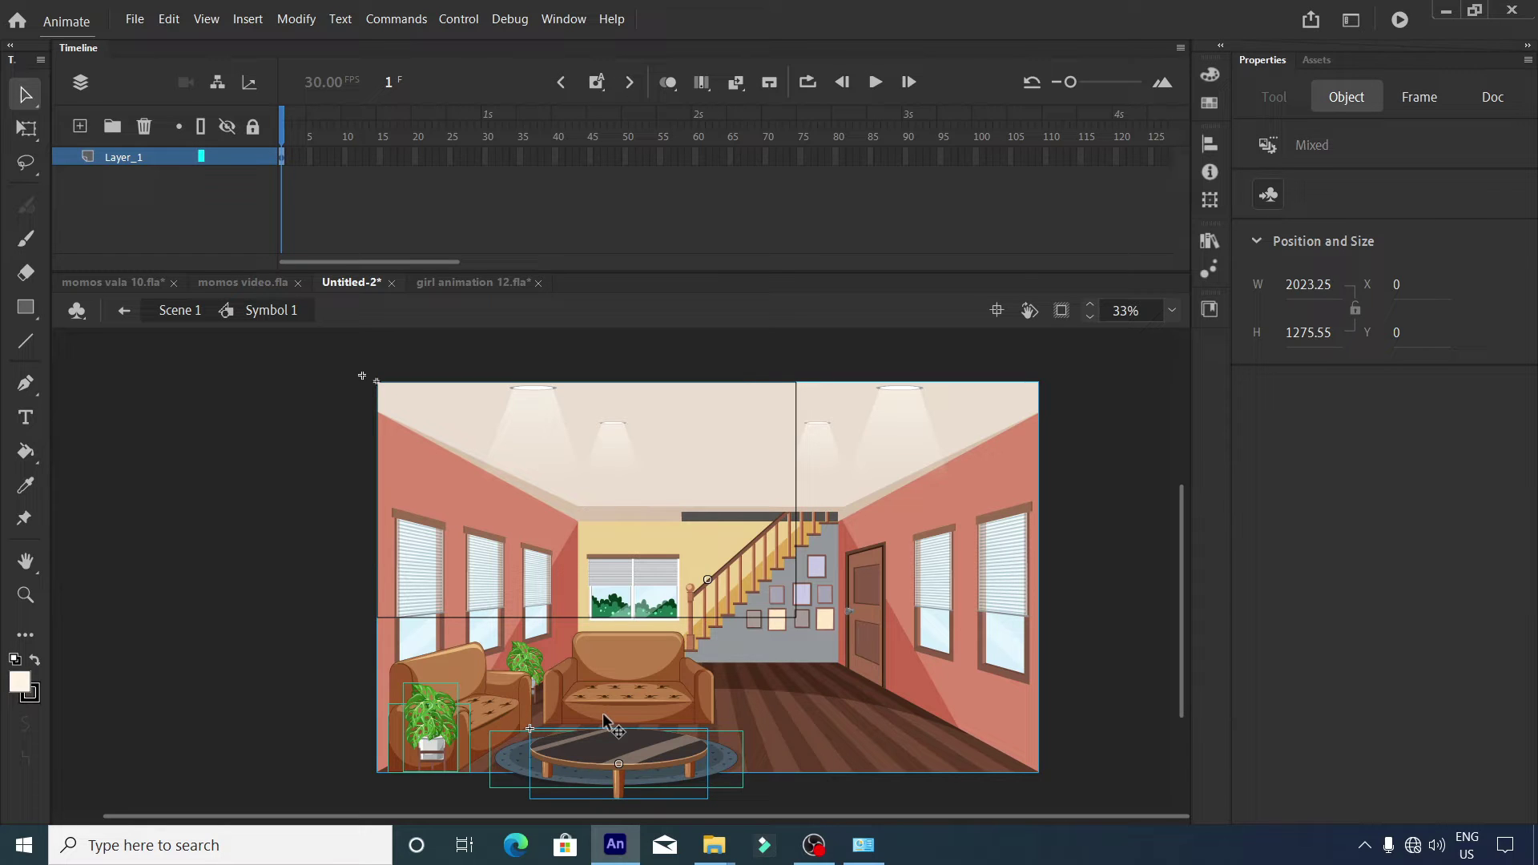
{"action": "left_click_drag", "start_coordinate": [446, 714], "coordinate": [302, 738]}
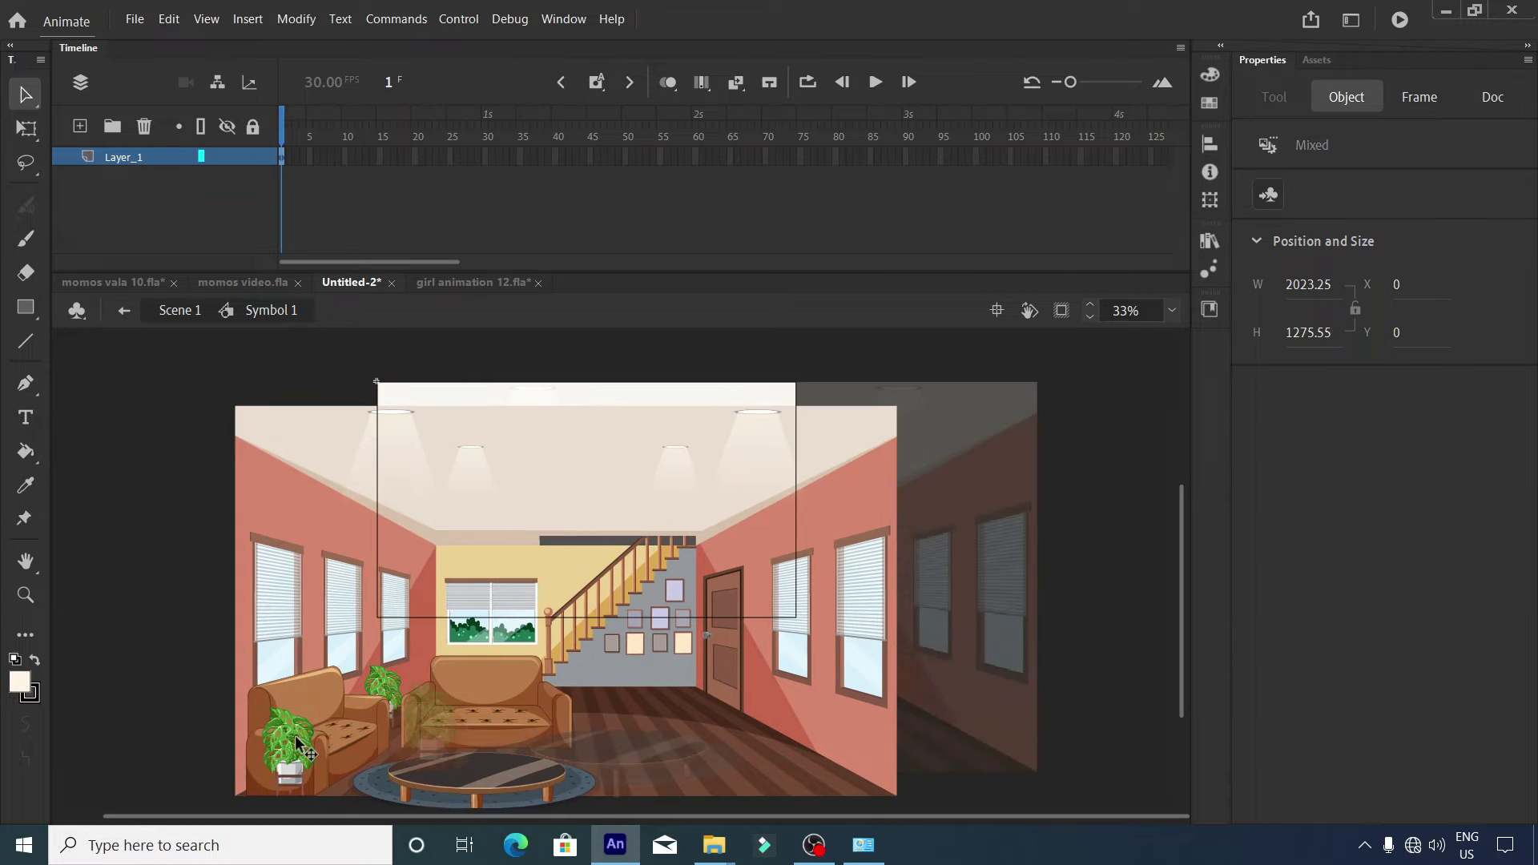
{"action": "key", "text": "ctrl+z"}
{"action": "left_click", "coordinate": [1092, 593]}
{"action": "left_click", "coordinate": [599, 756]}
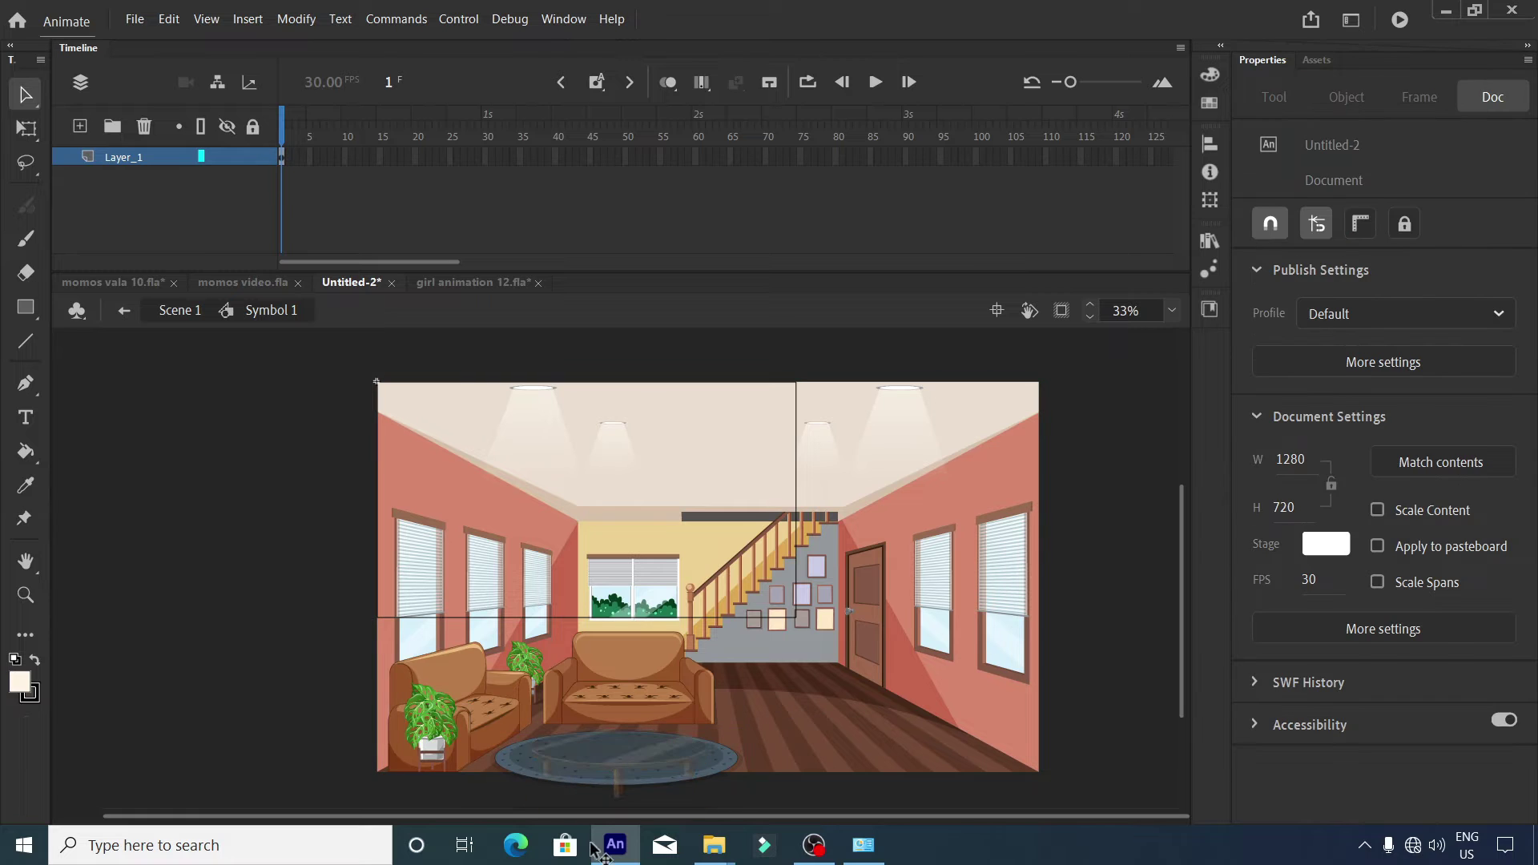
{"action": "left_click_drag", "start_coordinate": [423, 732], "coordinate": [82, 677]}
{"action": "key", "text": "ctrl+z"}
{"action": "key", "text": "ctrl+z"}
{"action": "key", "text": "ctrl+z"}
{"action": "key", "text": "ctrl+z"}
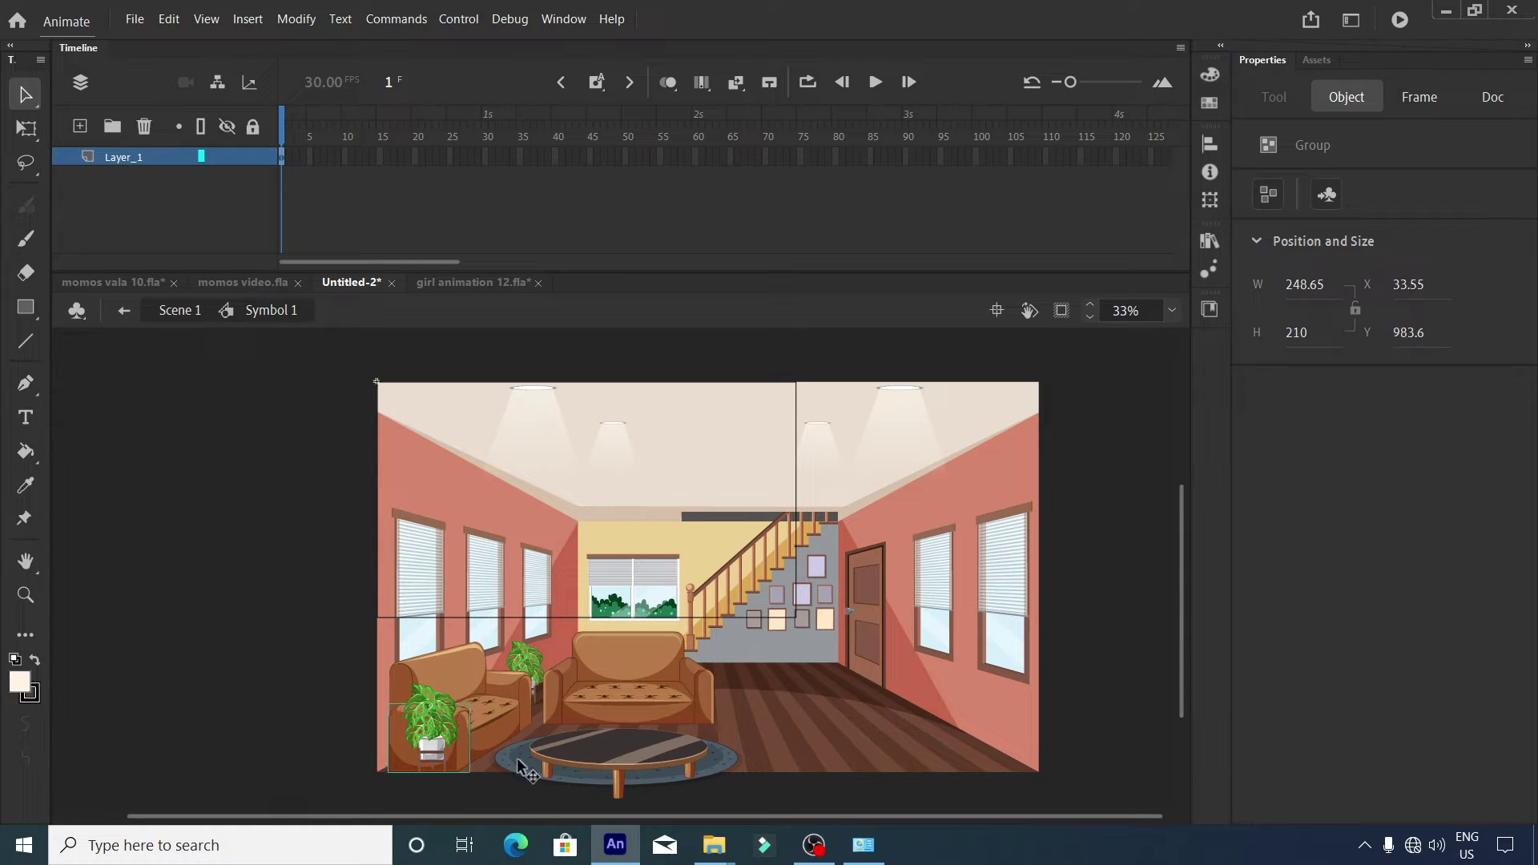
{"action": "left_click_drag", "start_coordinate": [520, 761], "coordinate": [63, 661]}
{"action": "key", "text": "ctrl+z"}
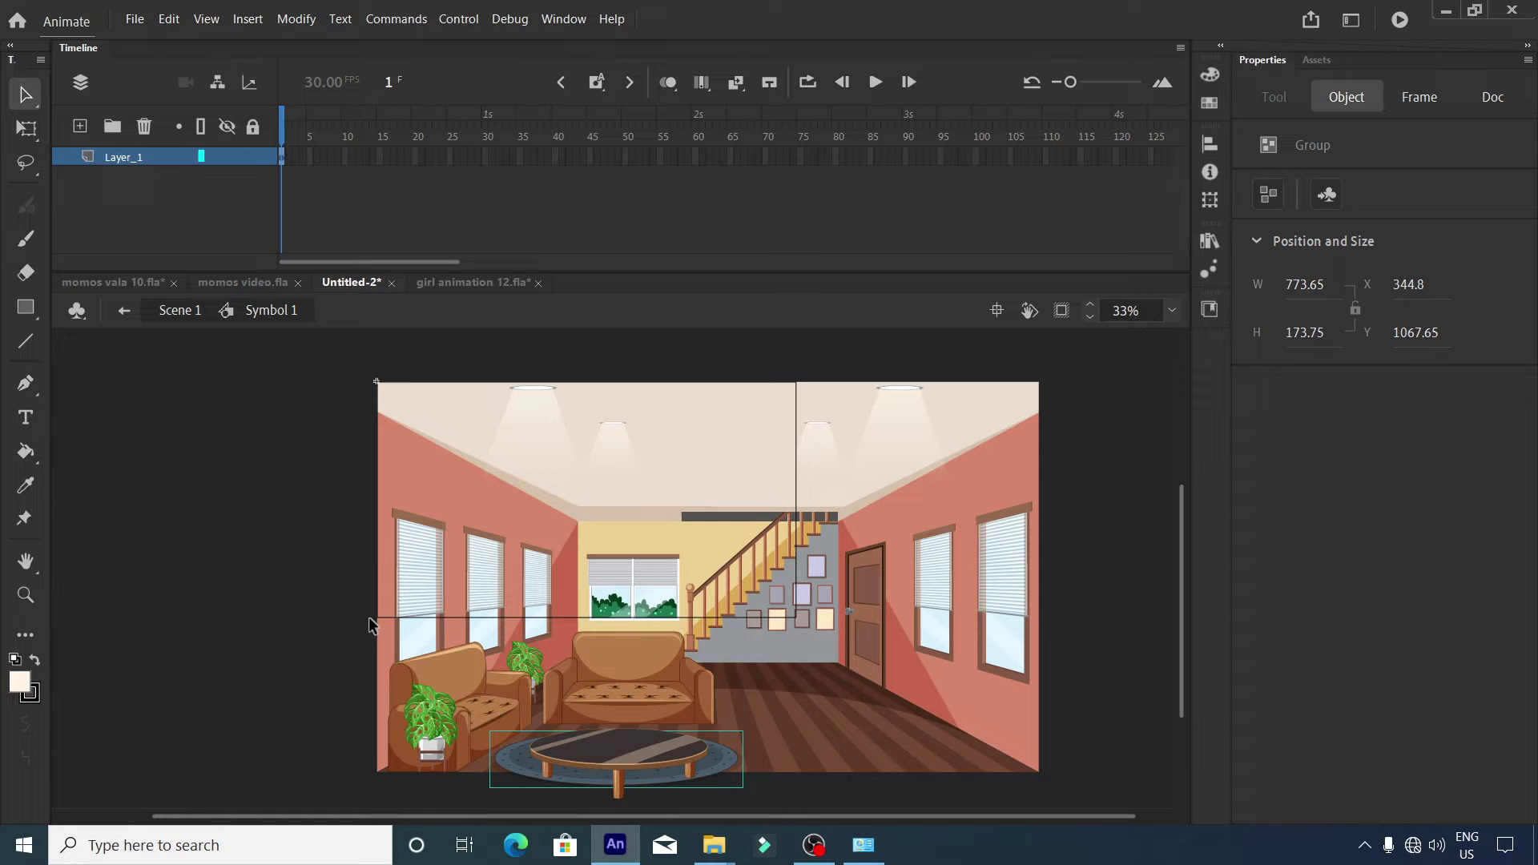
Distribute all the living-room objects inside the symbol to separate layers.
{"action": "left_click_drag", "start_coordinate": [214, 454], "coordinate": [828, 737]}
{"action": "right_click", "coordinate": [696, 573]}
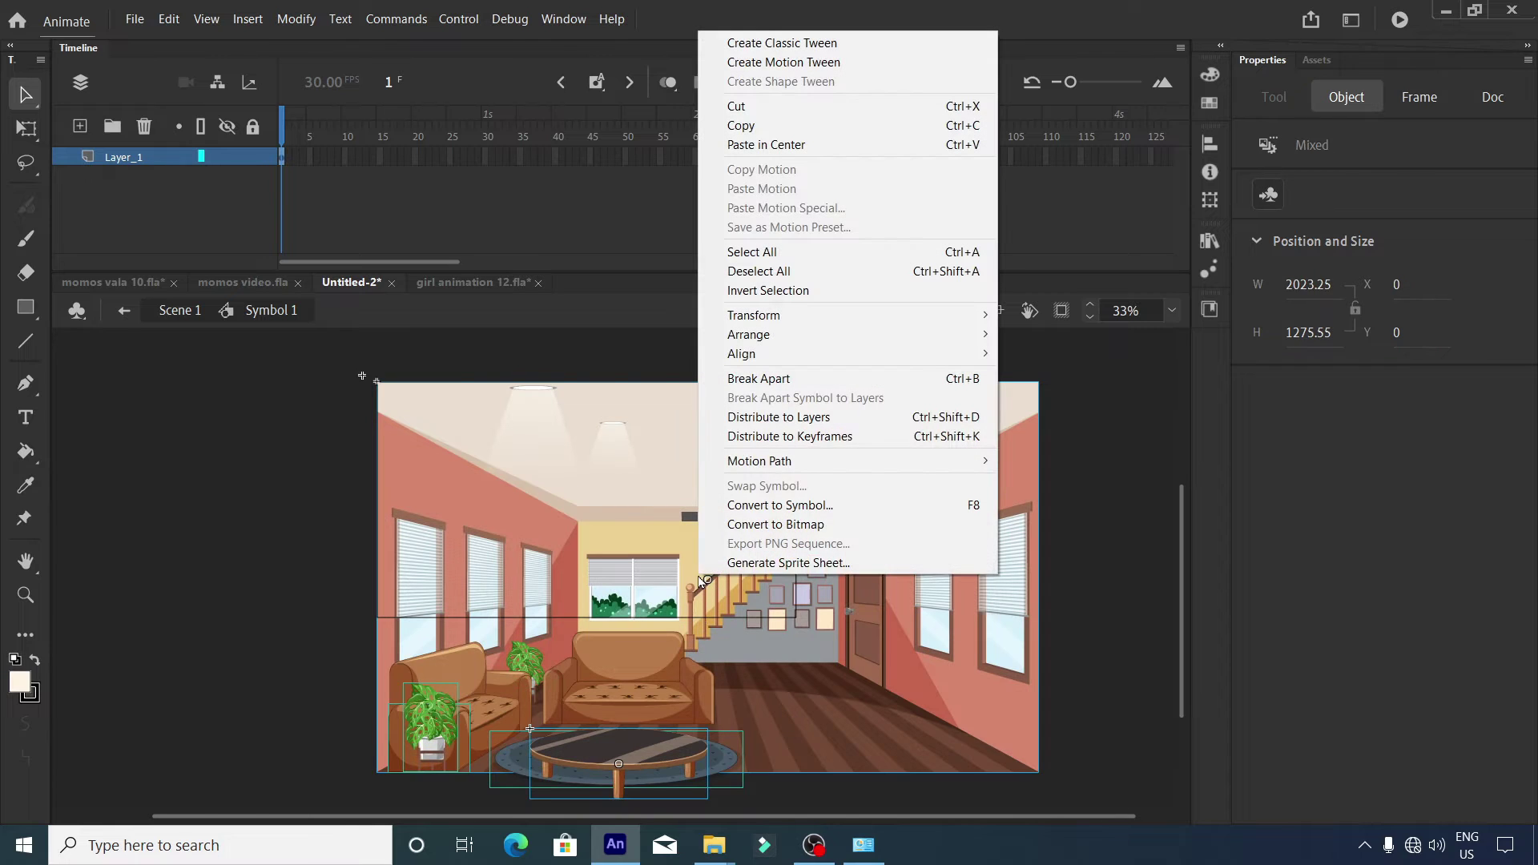
{"action": "left_click", "coordinate": [785, 417]}
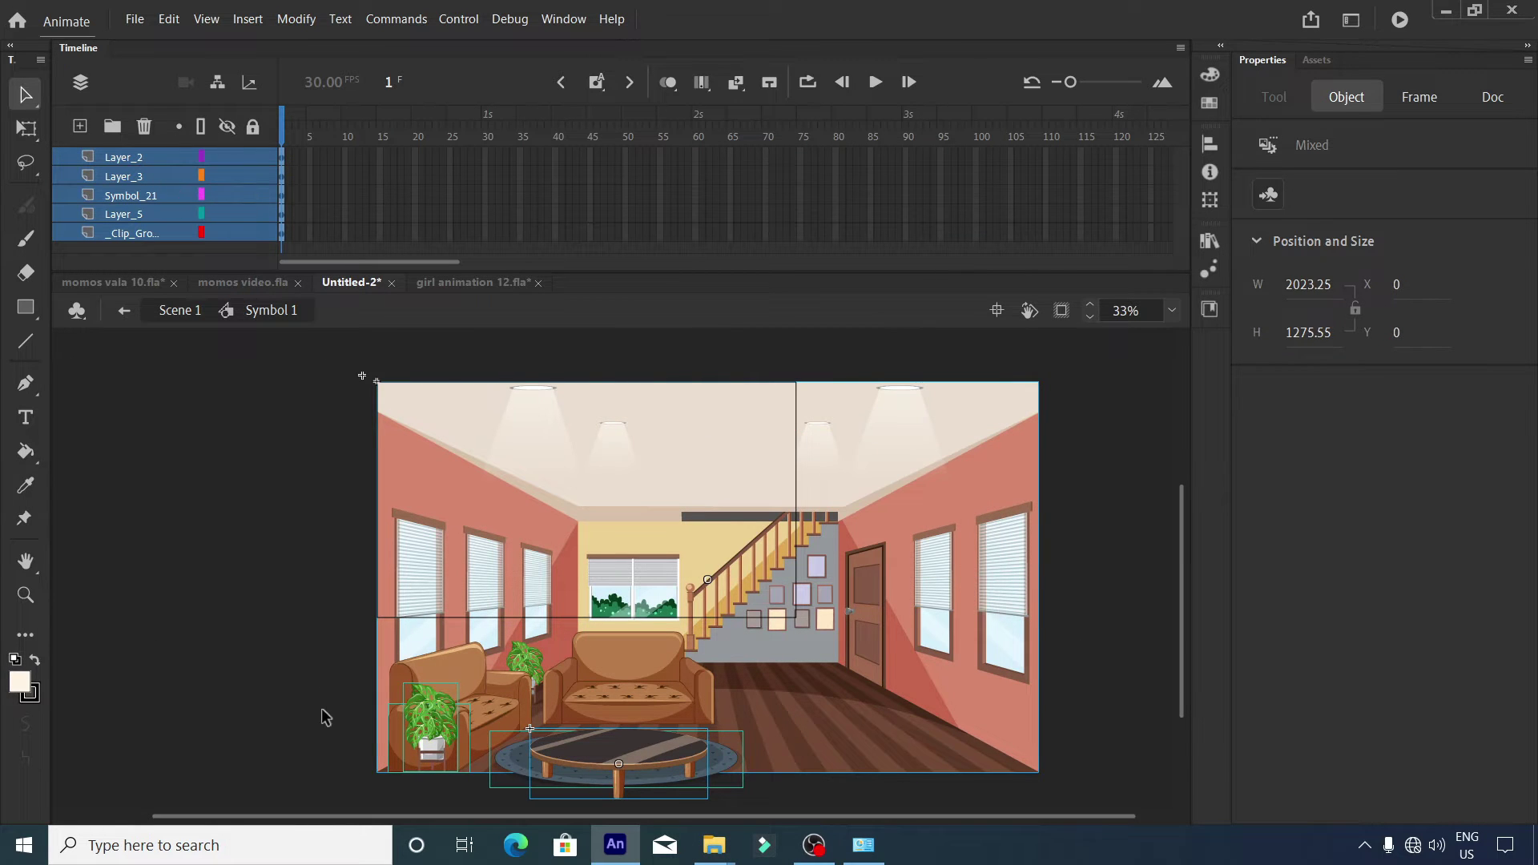
{"action": "left_click", "coordinate": [282, 613]}
{"action": "left_click", "coordinate": [176, 386]}
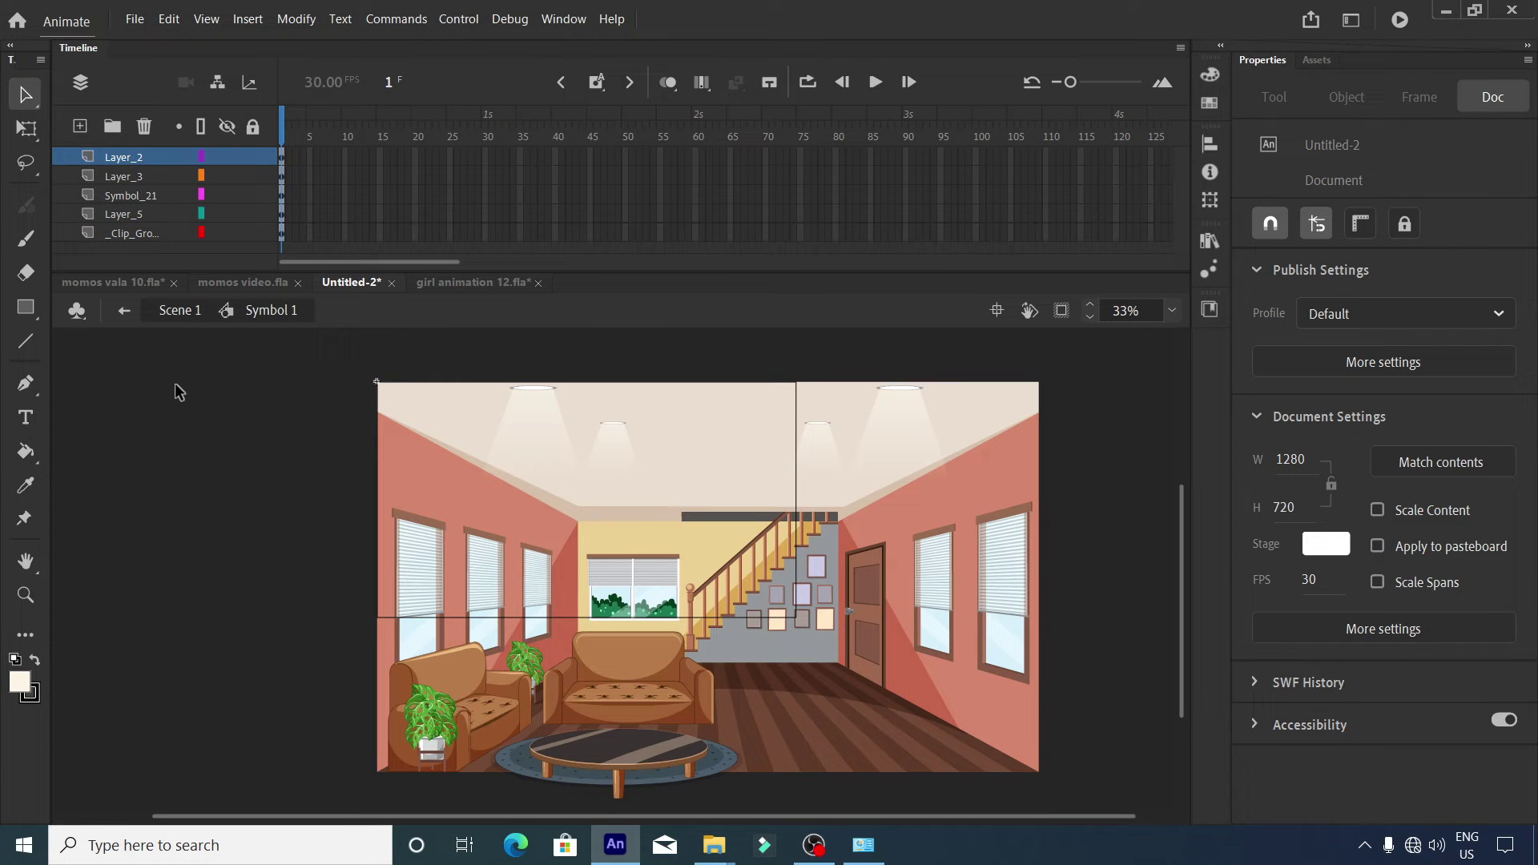
Add two layers above the room's layers and copy the seated boy and girl from girl animation 12.fla into them.
{"action": "left_click", "coordinate": [79, 126]}
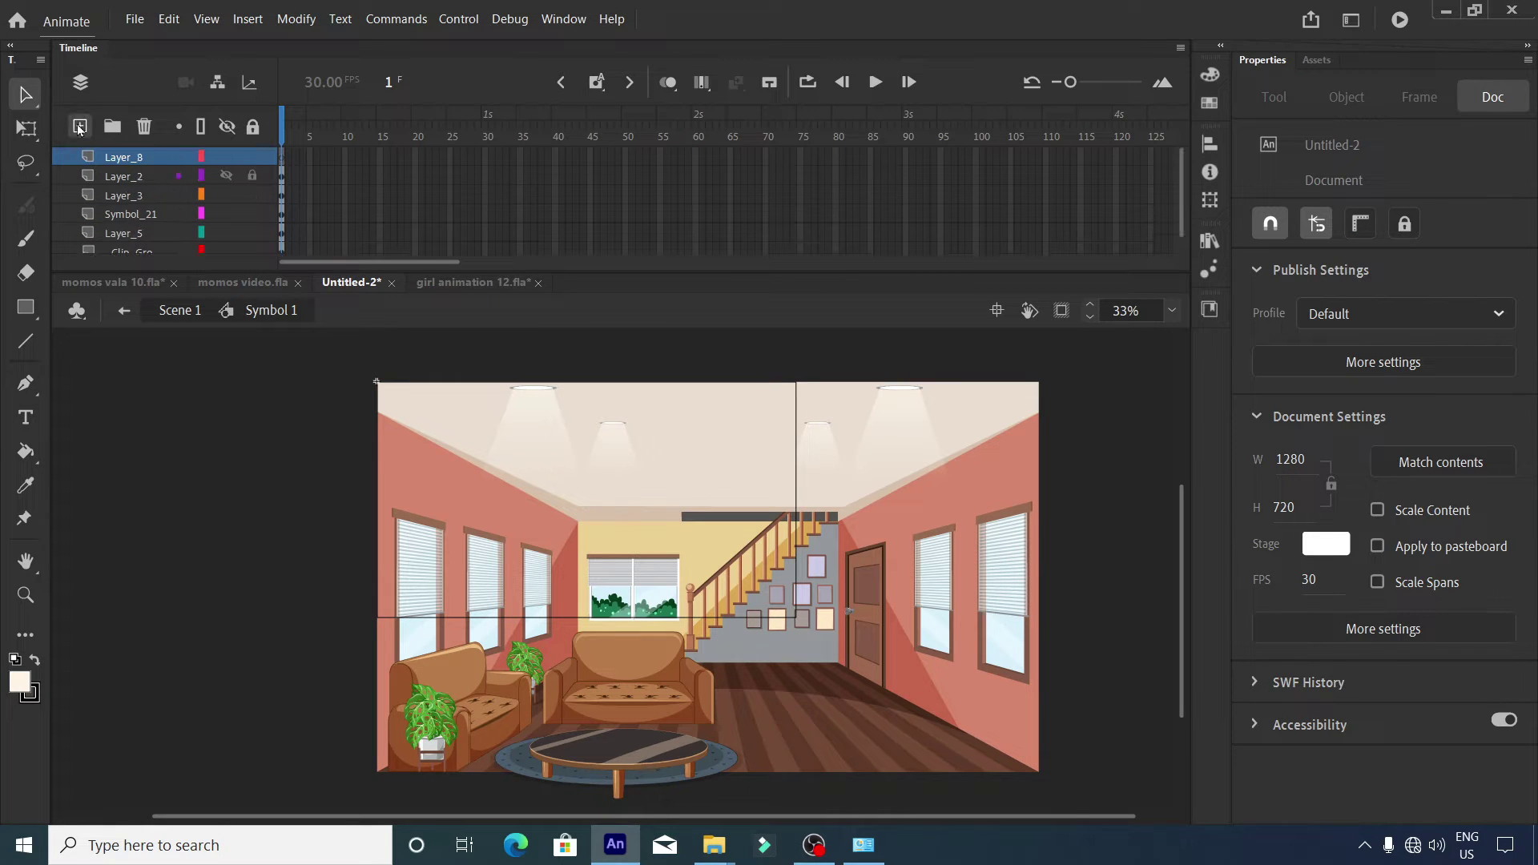
{"action": "left_click", "coordinate": [79, 126]}
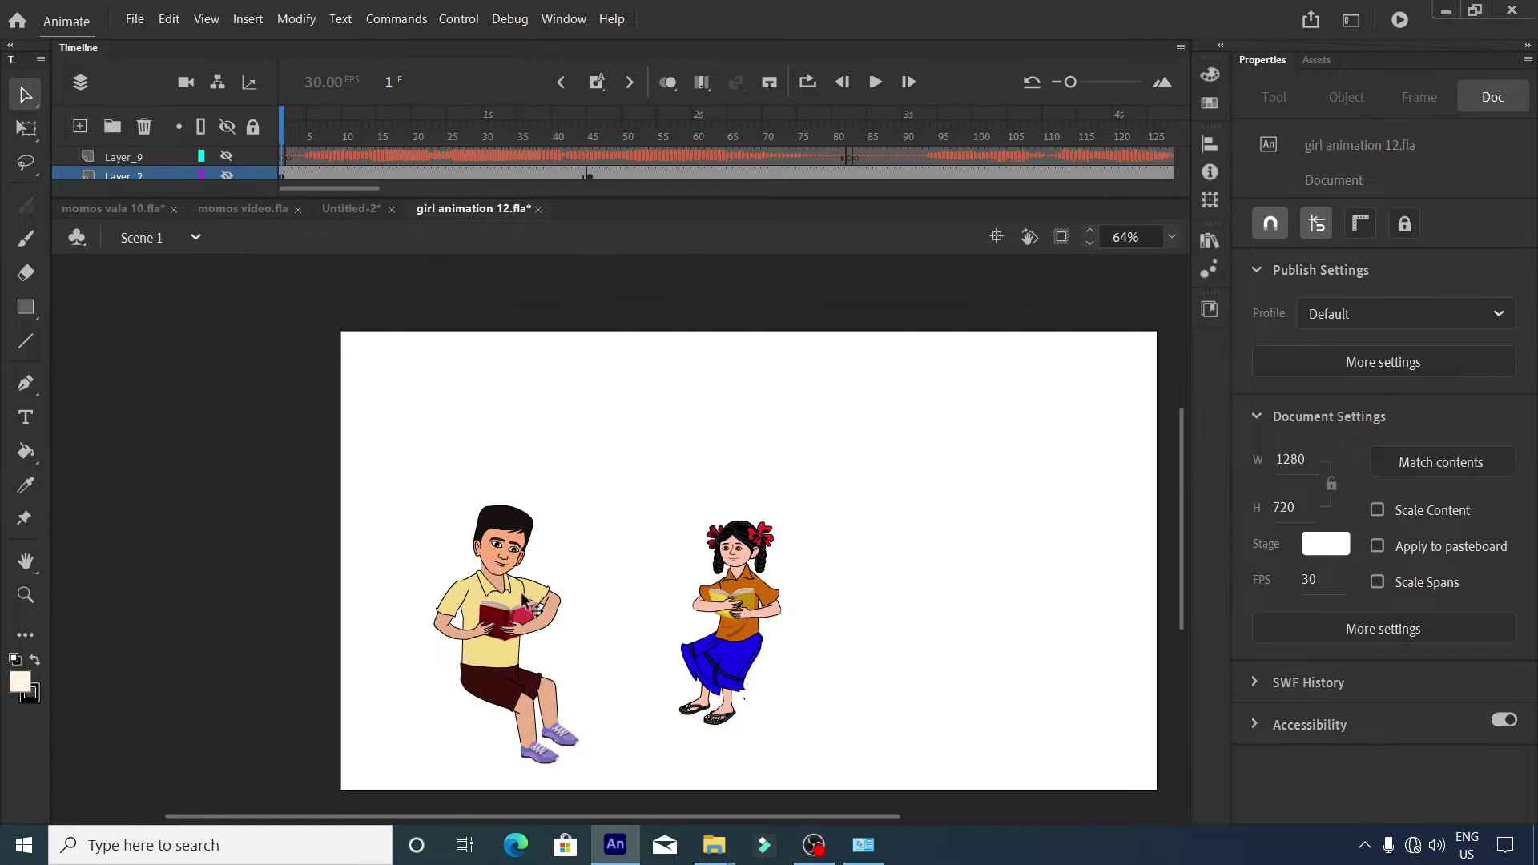
{"action": "left_click", "coordinate": [485, 565]}
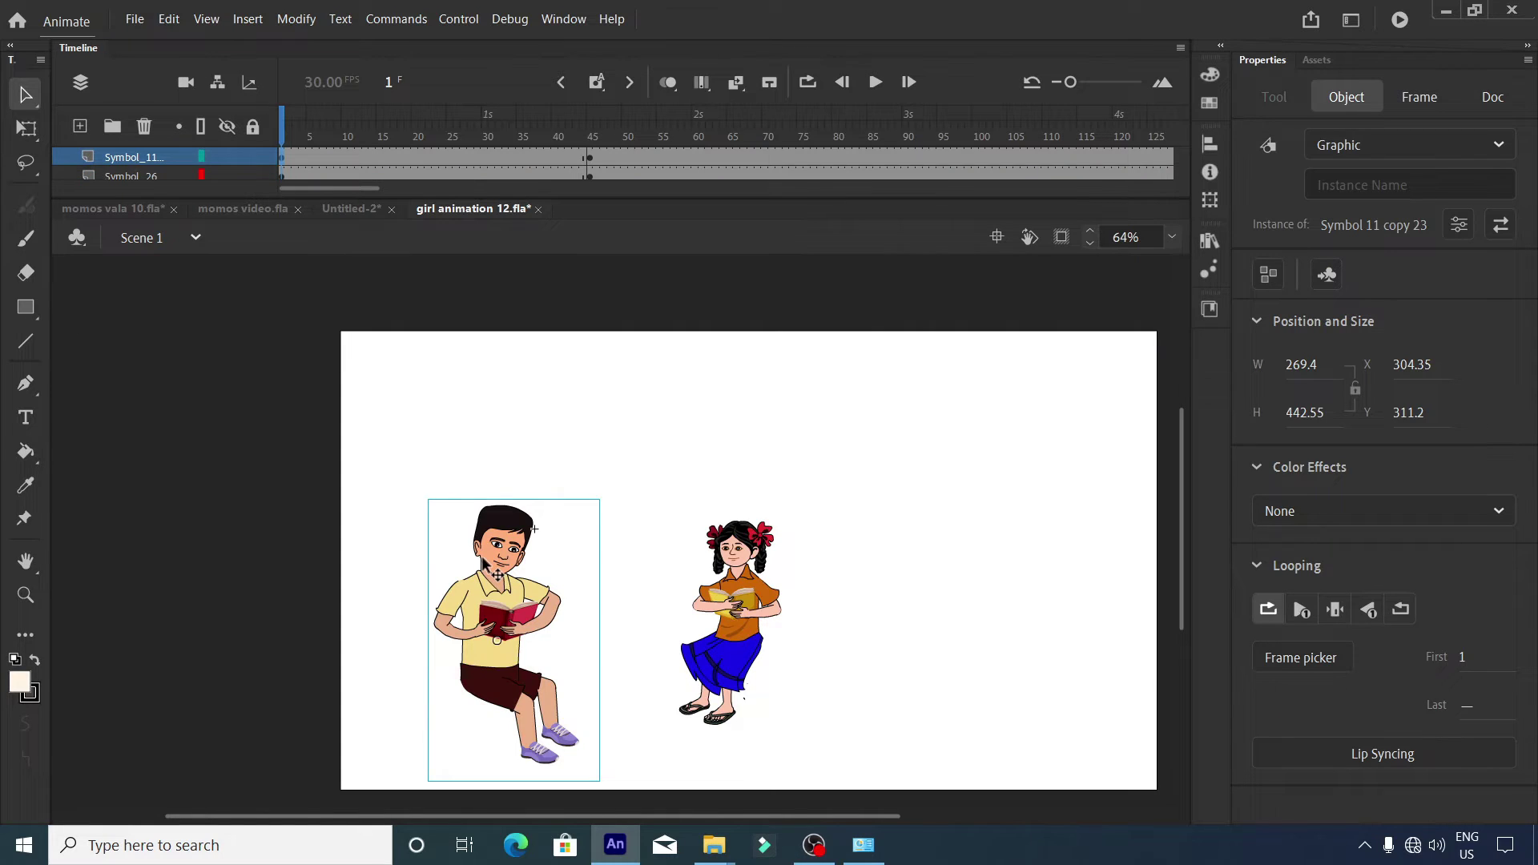
{"action": "left_click", "coordinate": [352, 208]}
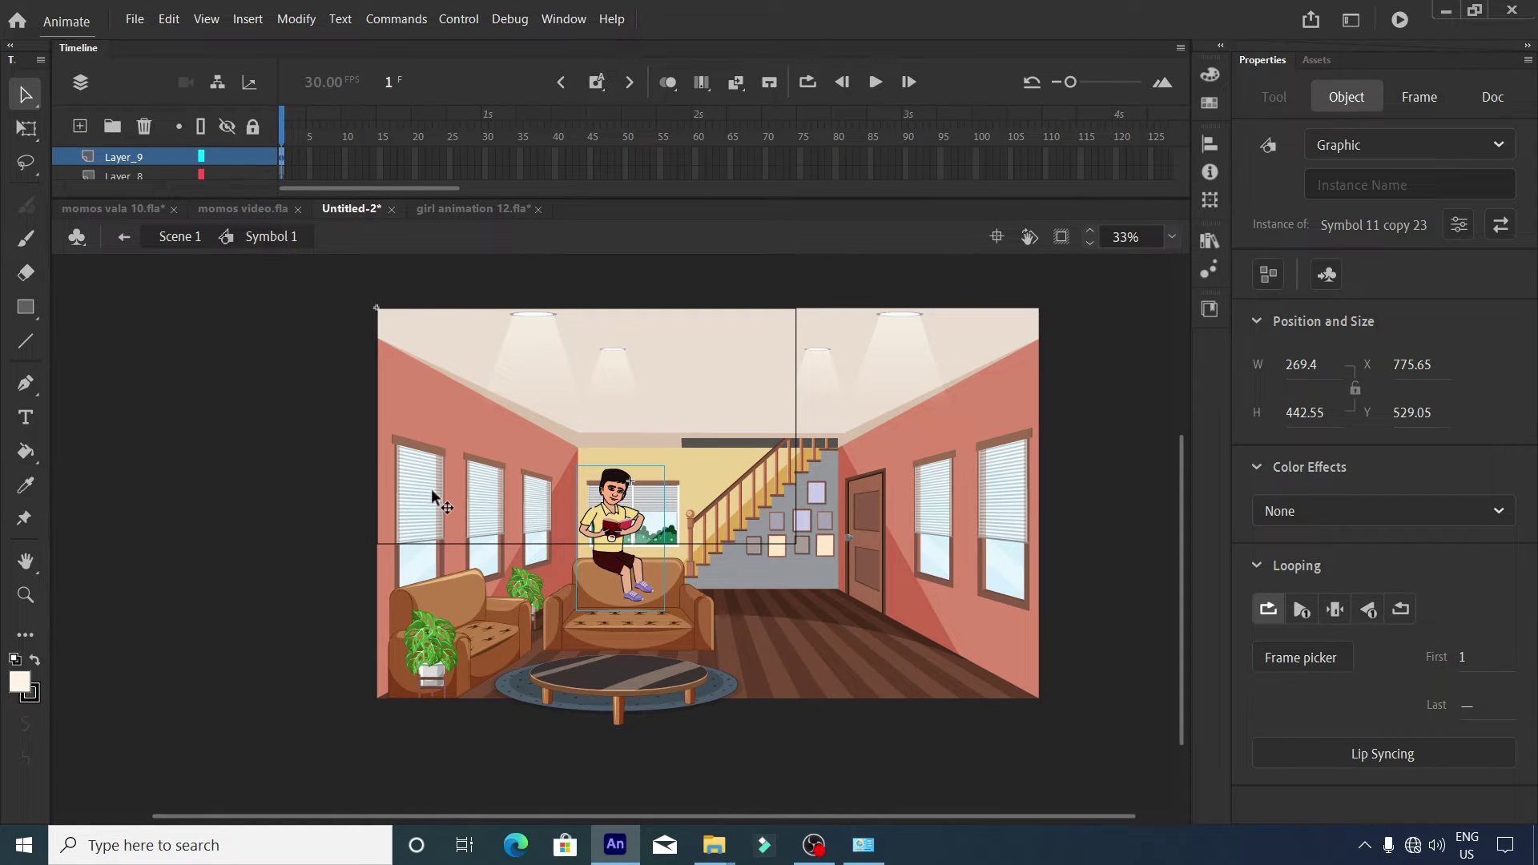
Move the boy onto the sofa beneath the side windows so that he sits next to the potted plants.
{"action": "left_click_drag", "start_coordinate": [619, 551], "coordinate": [498, 534]}
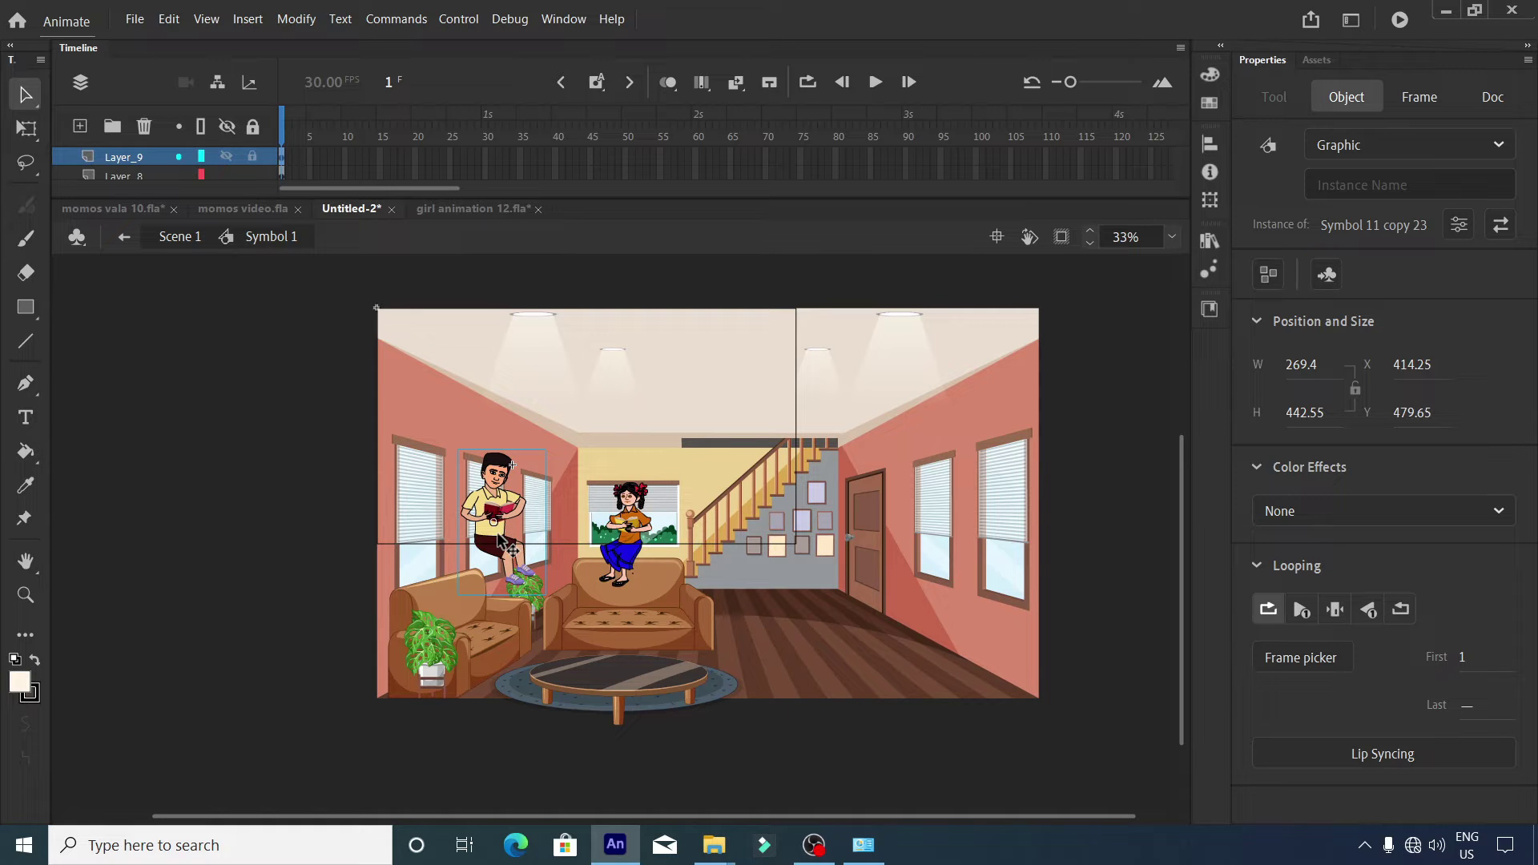
{"action": "scroll", "coordinate": [498, 535], "scroll_direction": "up", "scroll_amount": 3}
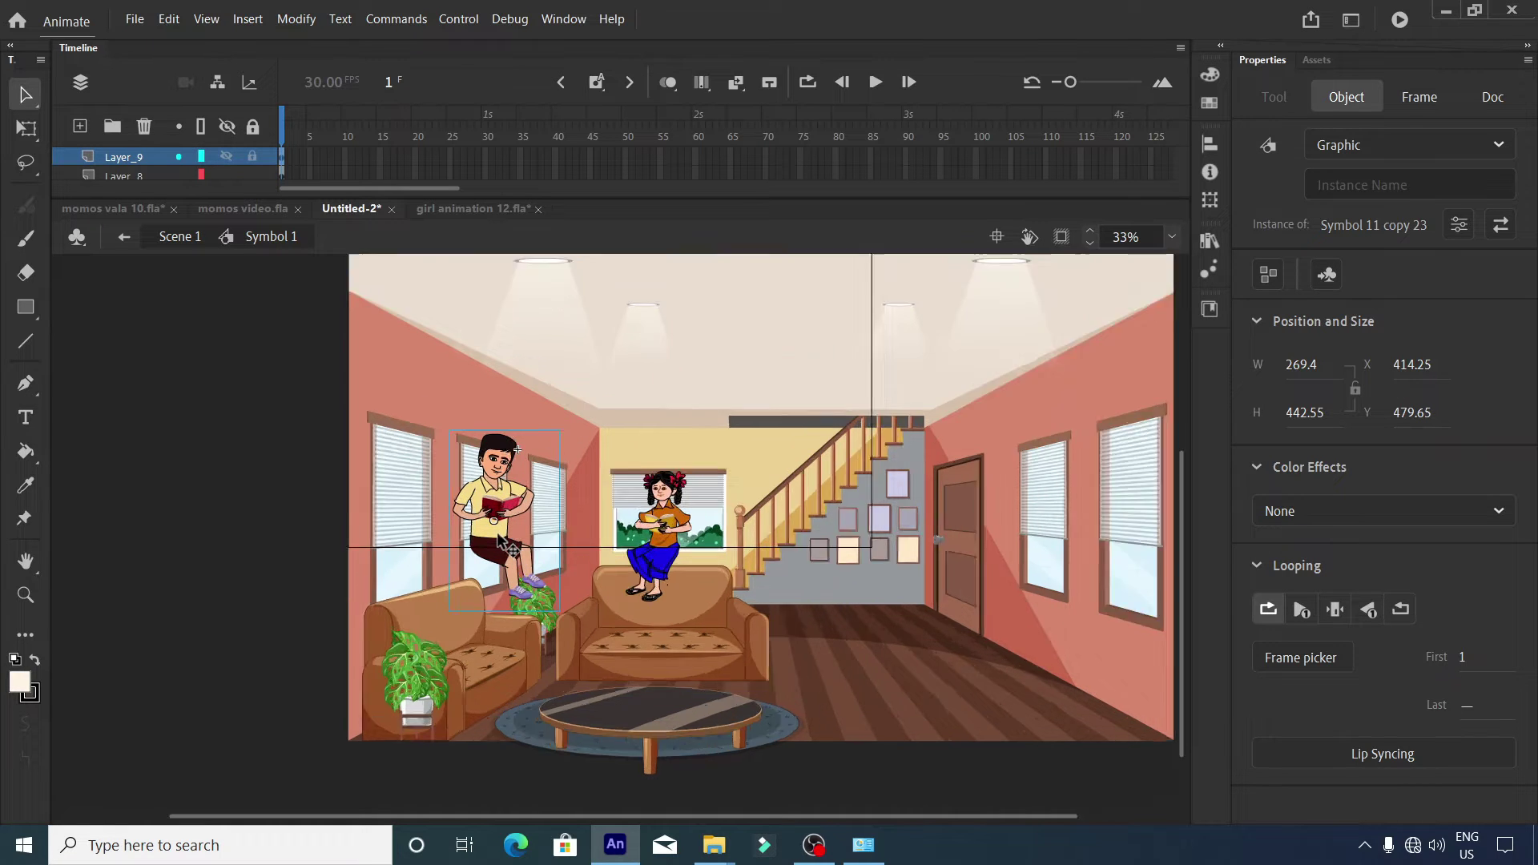
{"action": "scroll", "coordinate": [745, 633], "scroll_direction": "down", "scroll_amount": 3}
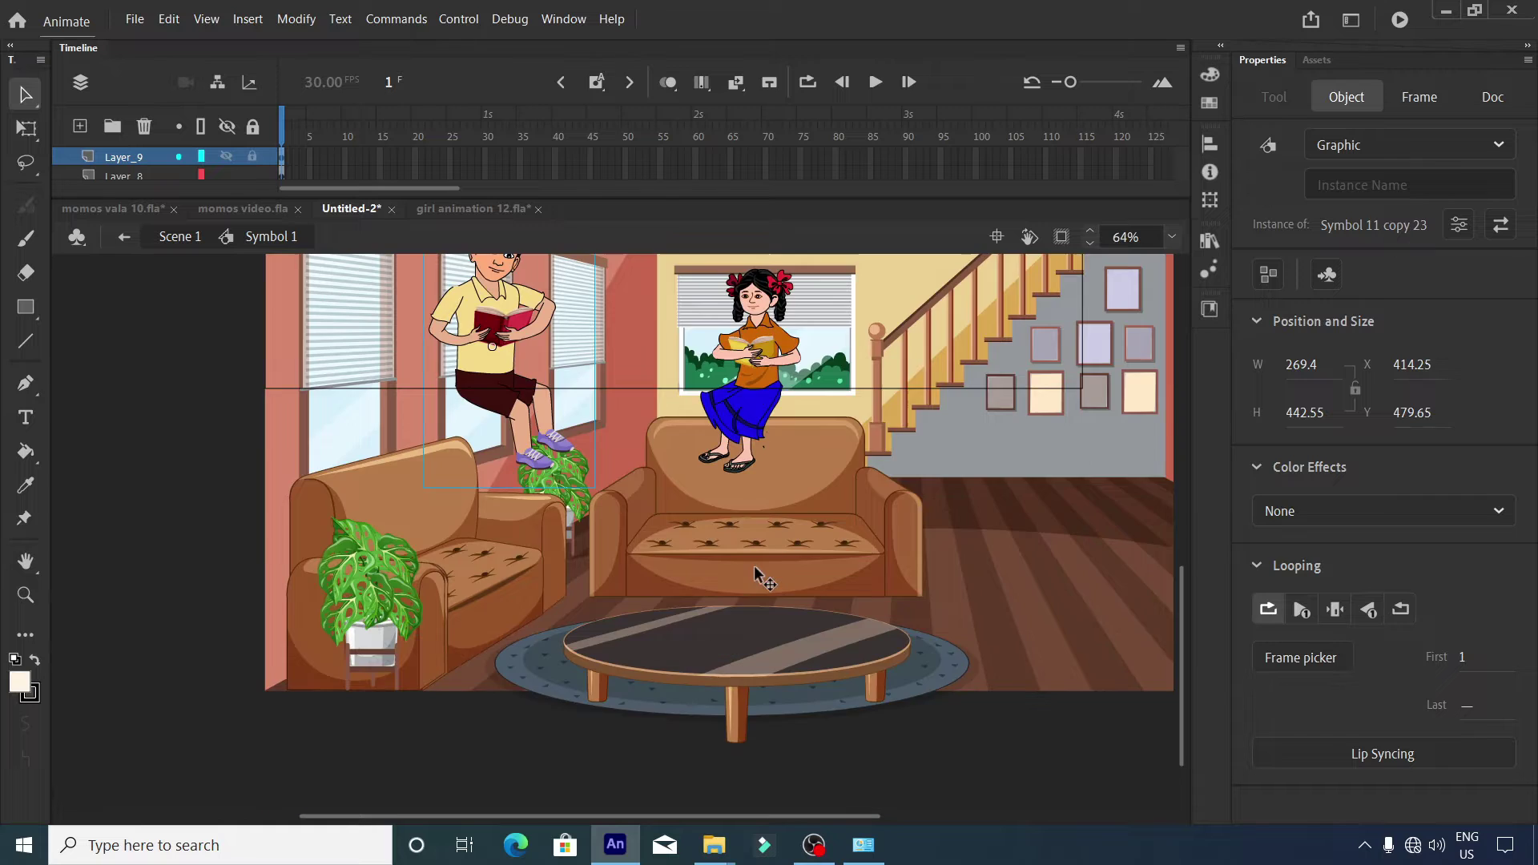
{"action": "scroll", "coordinate": [755, 567], "scroll_direction": "up", "scroll_amount": 3}
{"action": "scroll", "coordinate": [506, 535], "scroll_direction": "down", "scroll_amount": 3}
{"action": "scroll", "coordinate": [506, 535], "scroll_direction": "up", "scroll_amount": 3}
{"action": "left_click_drag", "start_coordinate": [505, 525], "coordinate": [471, 657]}
Move the girl down onto the seat of the sofa in front of the back window.
{"action": "left_click", "coordinate": [719, 581]}
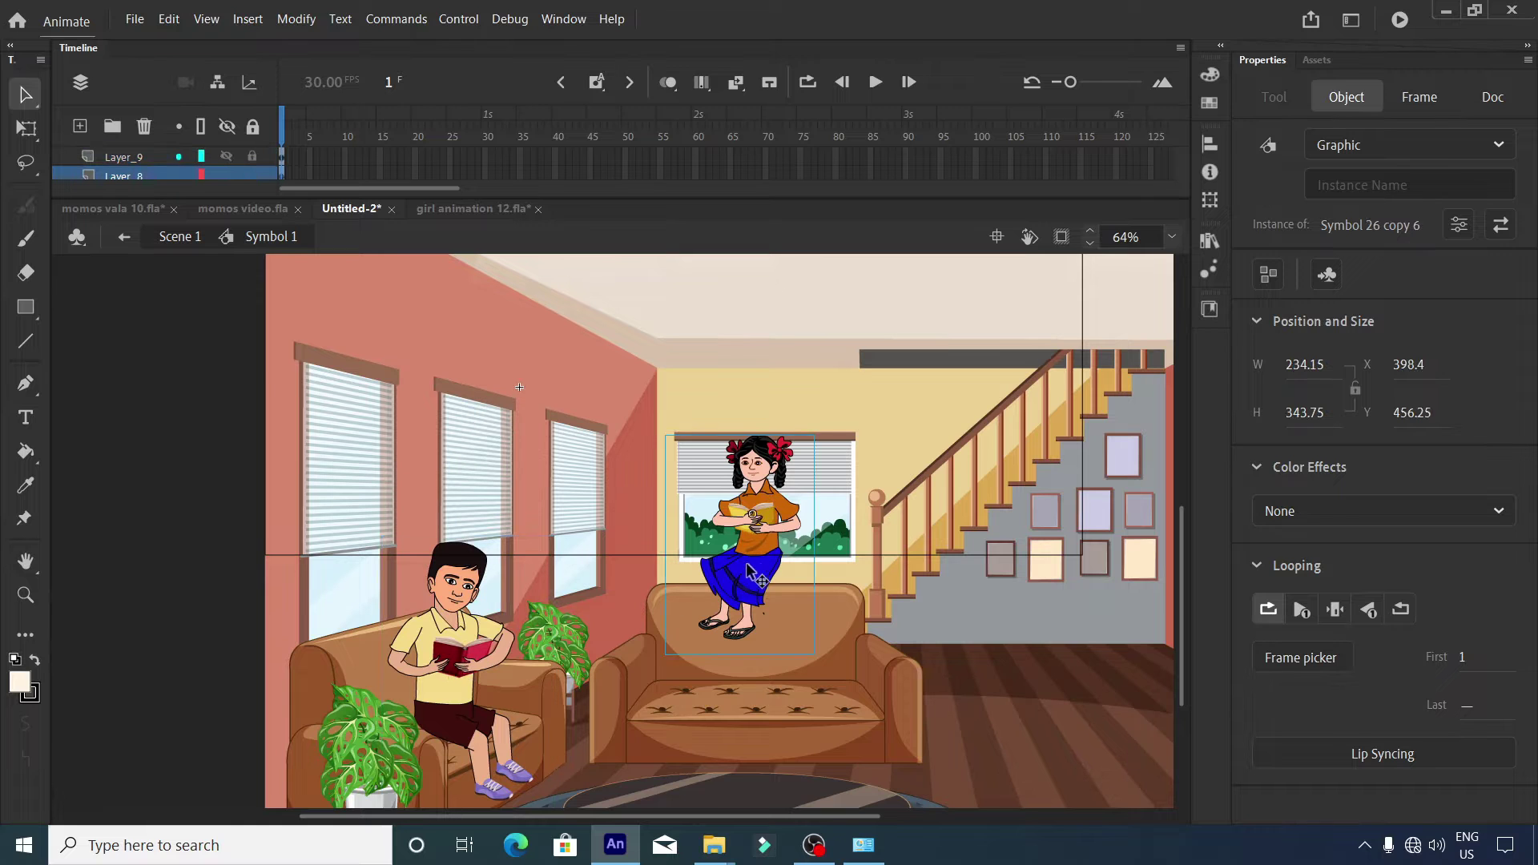
{"action": "left_click_drag", "start_coordinate": [759, 525], "coordinate": [714, 661]}
{"action": "scroll", "coordinate": [716, 641], "scroll_direction": "down", "scroll_amount": 3}
{"action": "scroll", "coordinate": [717, 631], "scroll_direction": "up", "scroll_amount": 4}
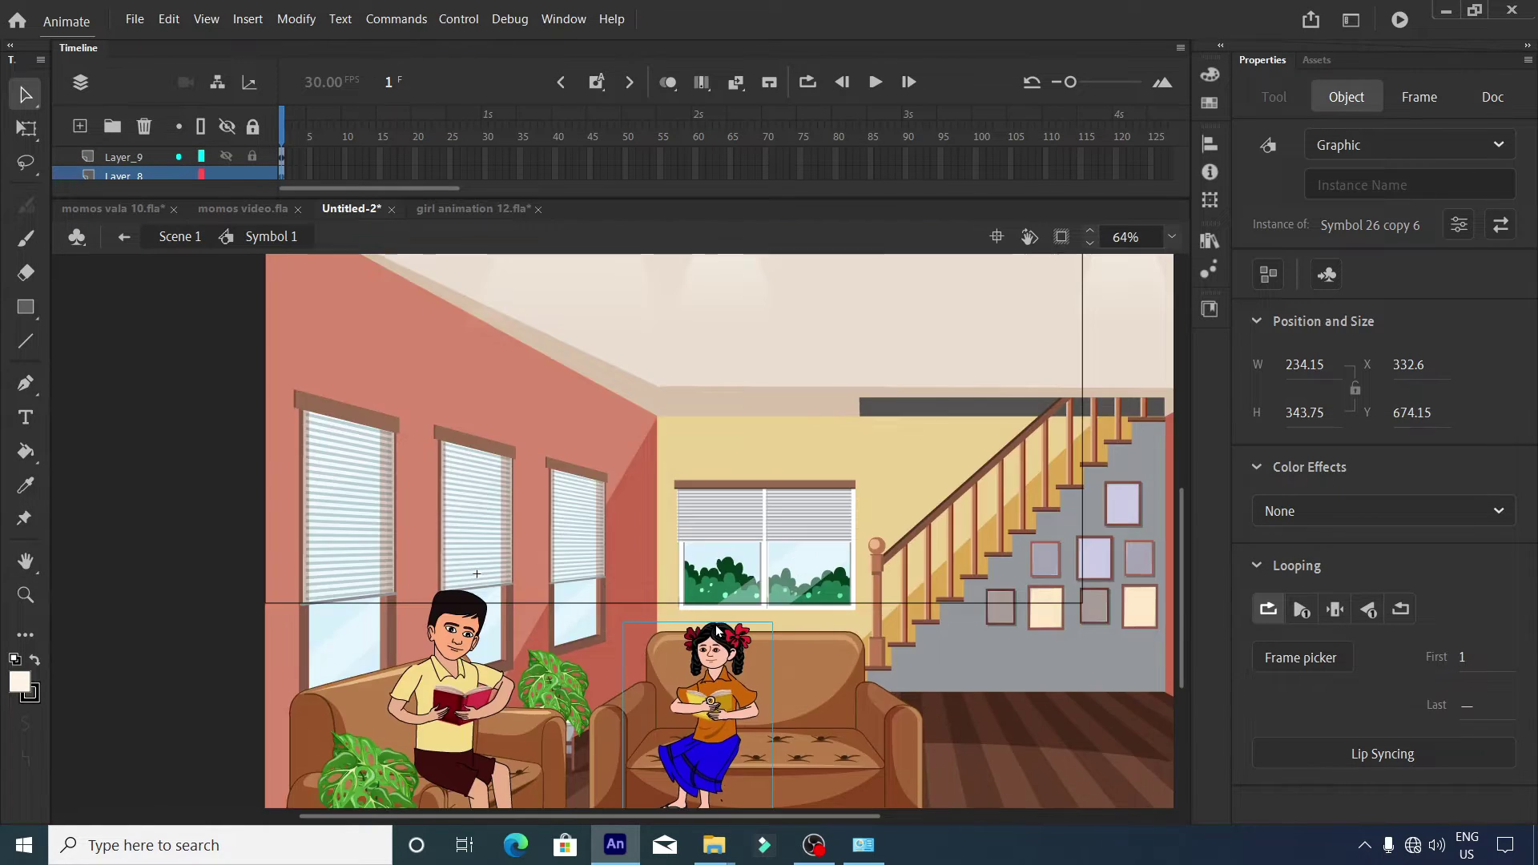
{"action": "scroll", "coordinate": [725, 637], "scroll_direction": "down", "scroll_amount": 2}
Enlarge the timeline area and move the girl's layer, Layer_8, to just below Symbol_21.
{"action": "left_click", "coordinate": [697, 635]}
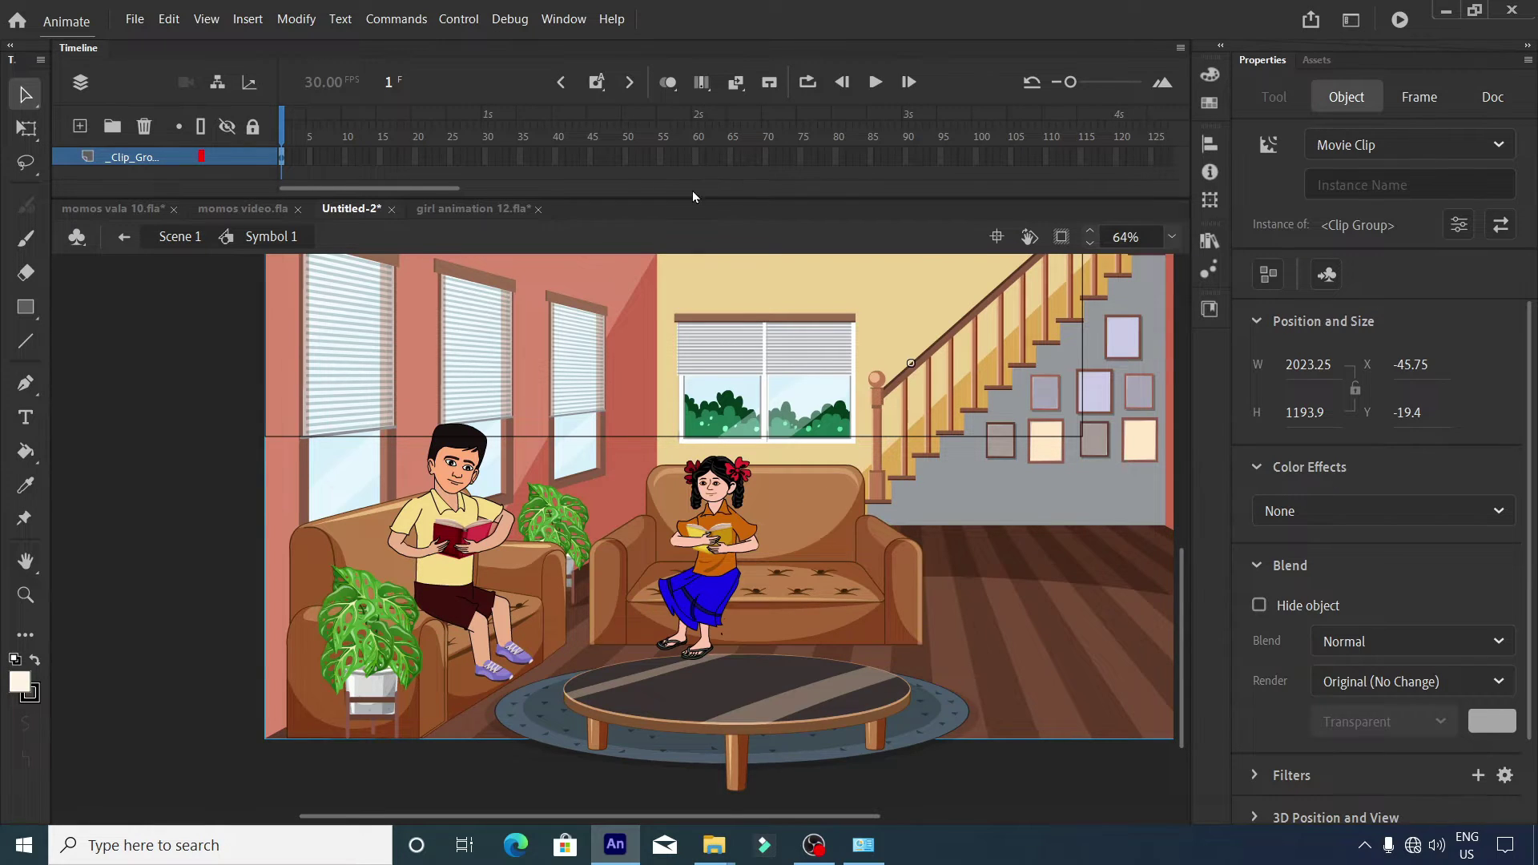
{"action": "left_click_drag", "start_coordinate": [695, 198], "coordinate": [696, 267]}
{"action": "left_click", "coordinate": [678, 675]}
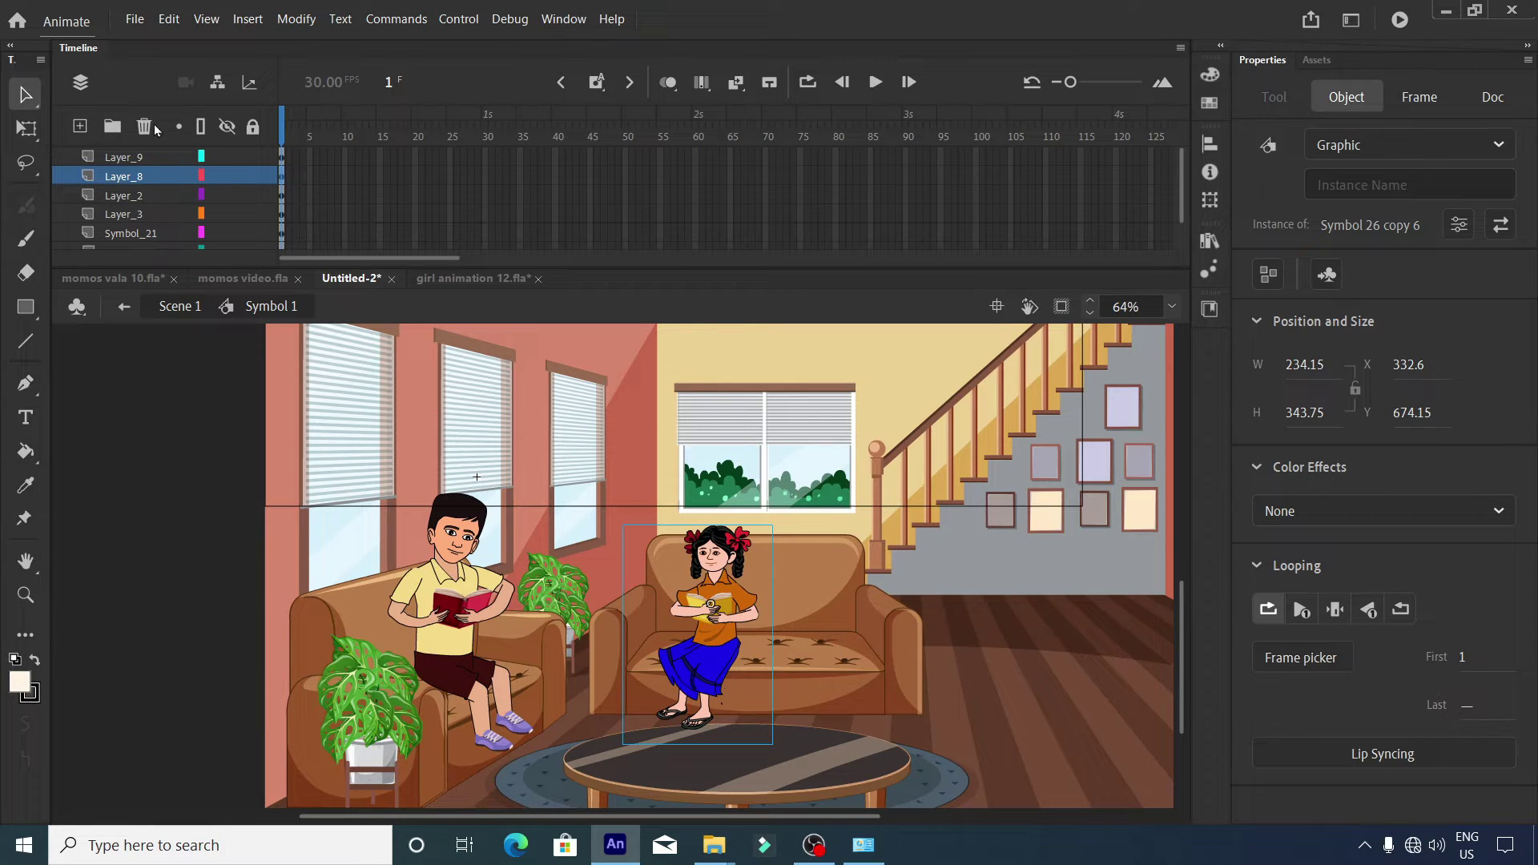
{"action": "left_click", "coordinate": [781, 772]}
{"action": "left_click", "coordinate": [422, 729]}
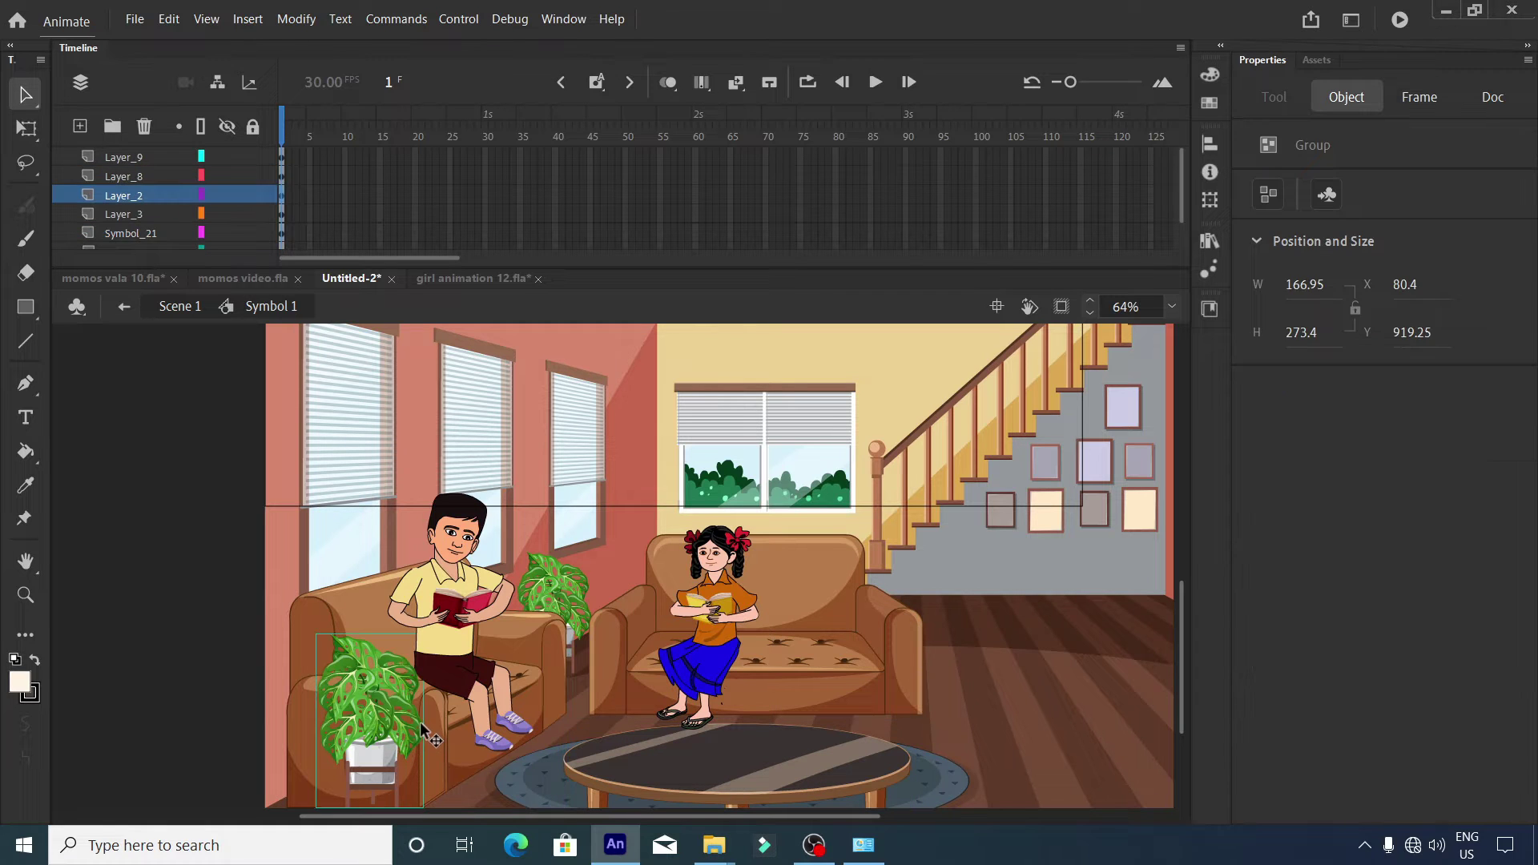
{"action": "left_click", "coordinate": [716, 635]}
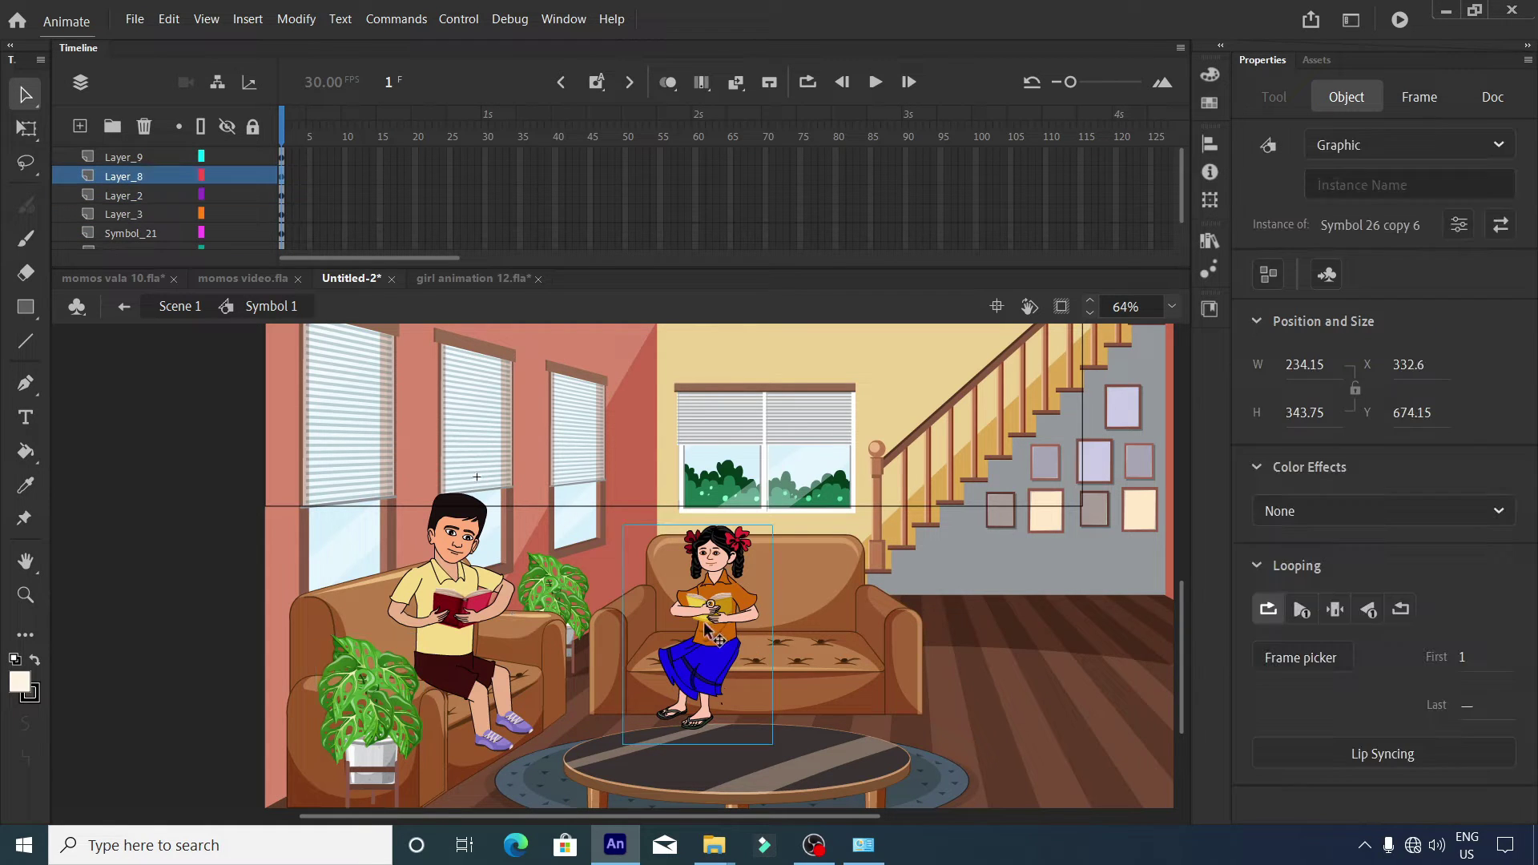
{"action": "left_click_drag", "start_coordinate": [161, 177], "coordinate": [164, 240]}
Move the boy's layer, Layer_9, down the stack to directly above the clip group background layer.
{"action": "left_click", "coordinate": [456, 576]}
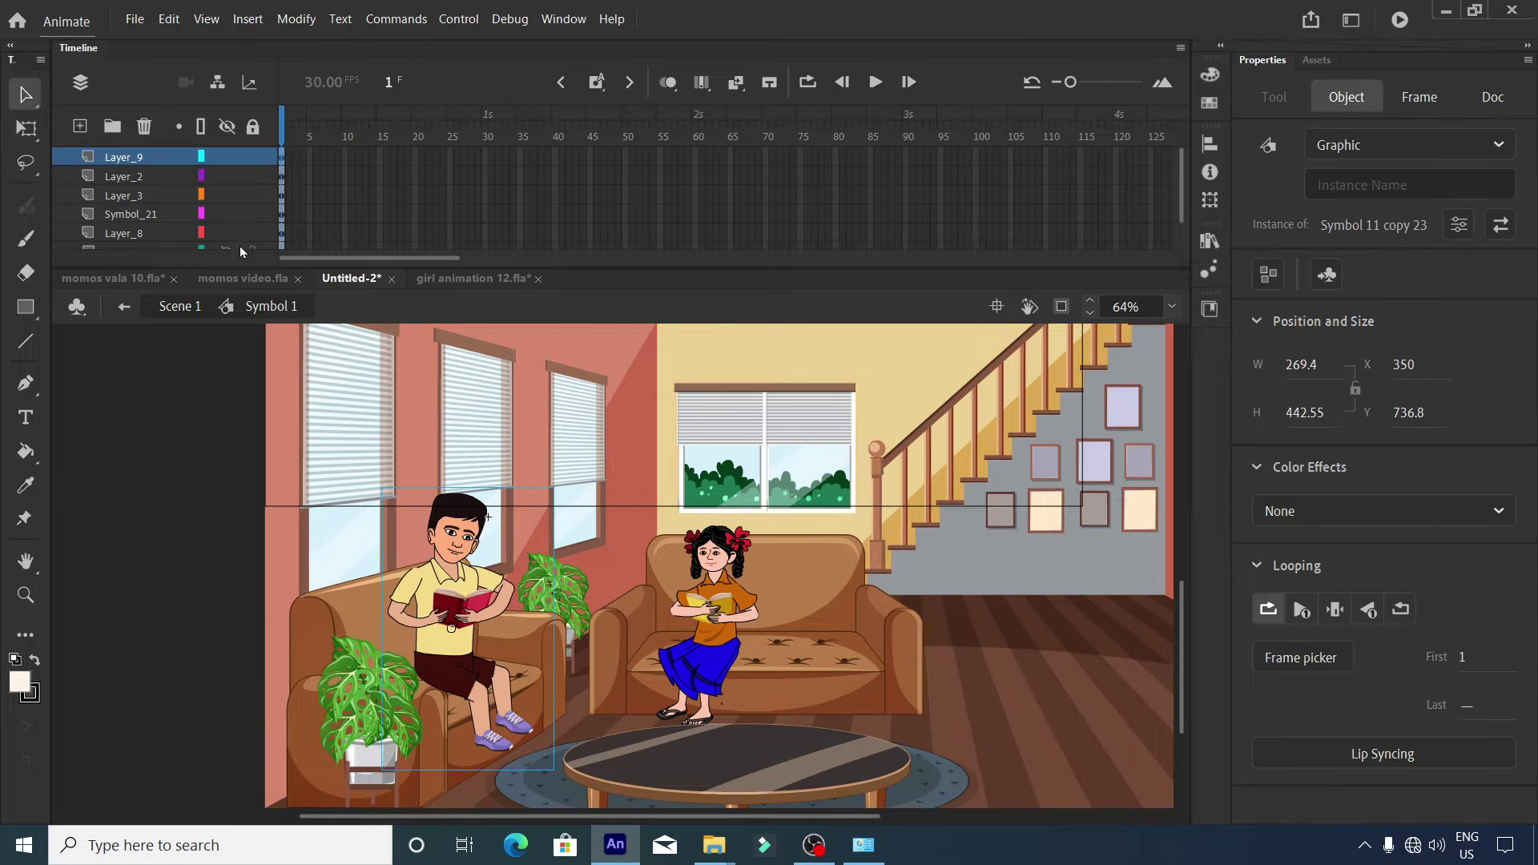
{"action": "left_click_drag", "start_coordinate": [145, 161], "coordinate": [173, 248]}
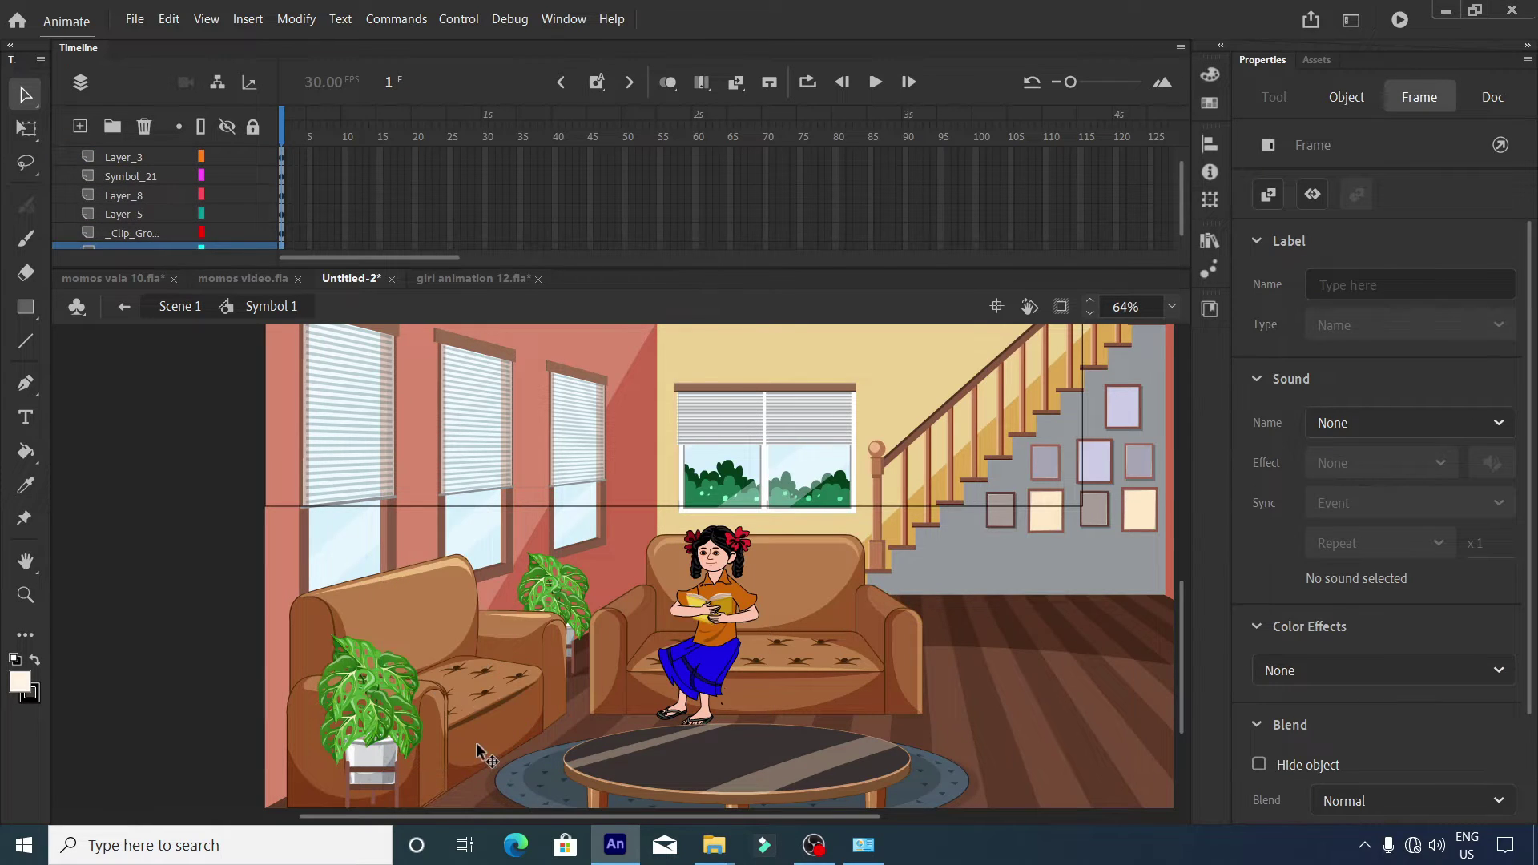
{"action": "scroll", "coordinate": [170, 233], "scroll_direction": "down", "scroll_amount": 1}
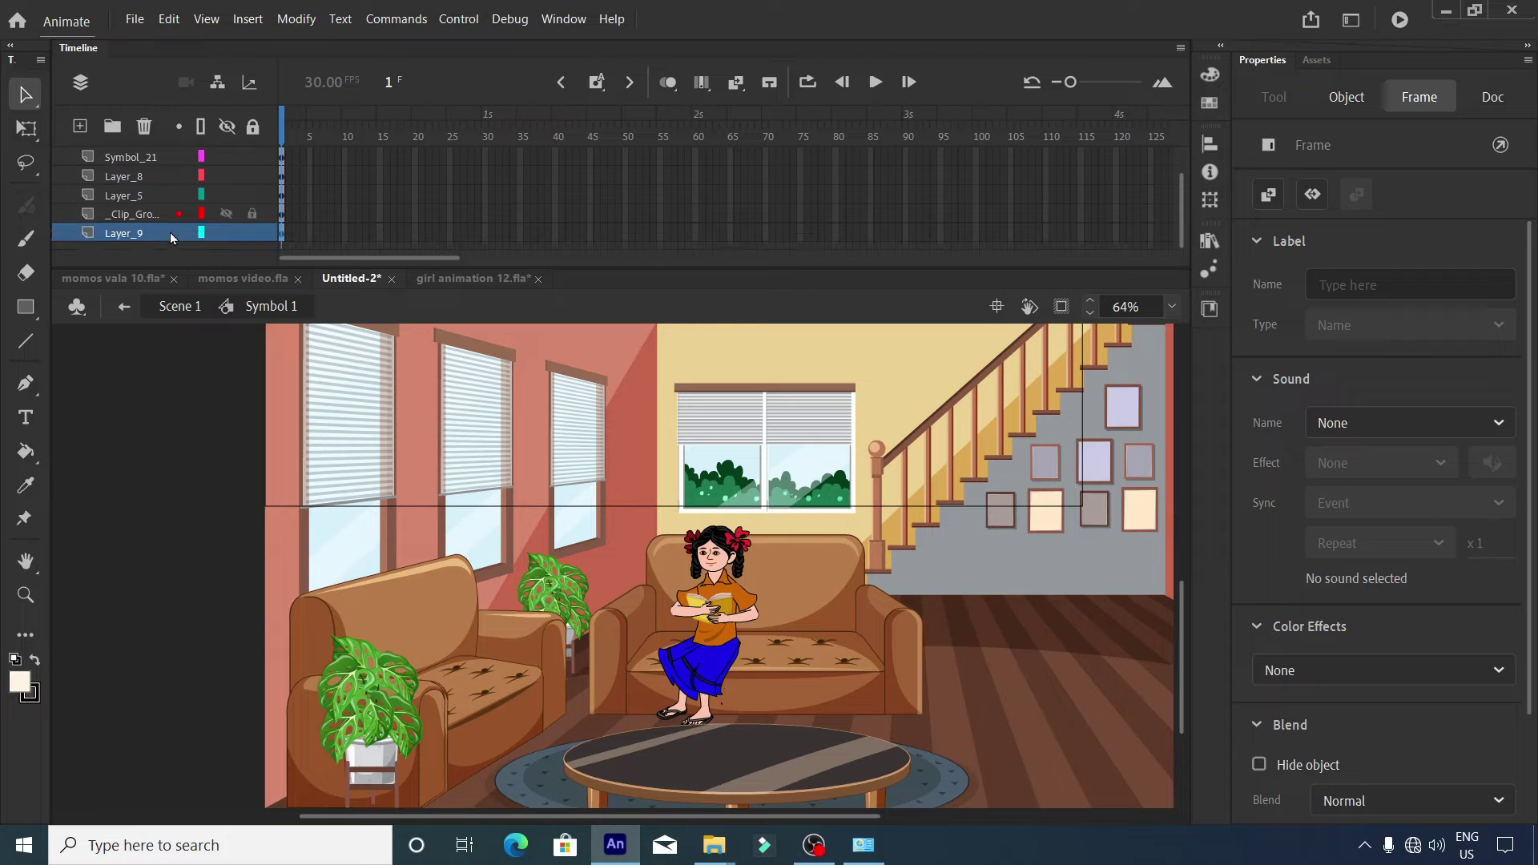
{"action": "left_click_drag", "start_coordinate": [169, 233], "coordinate": [171, 207]}
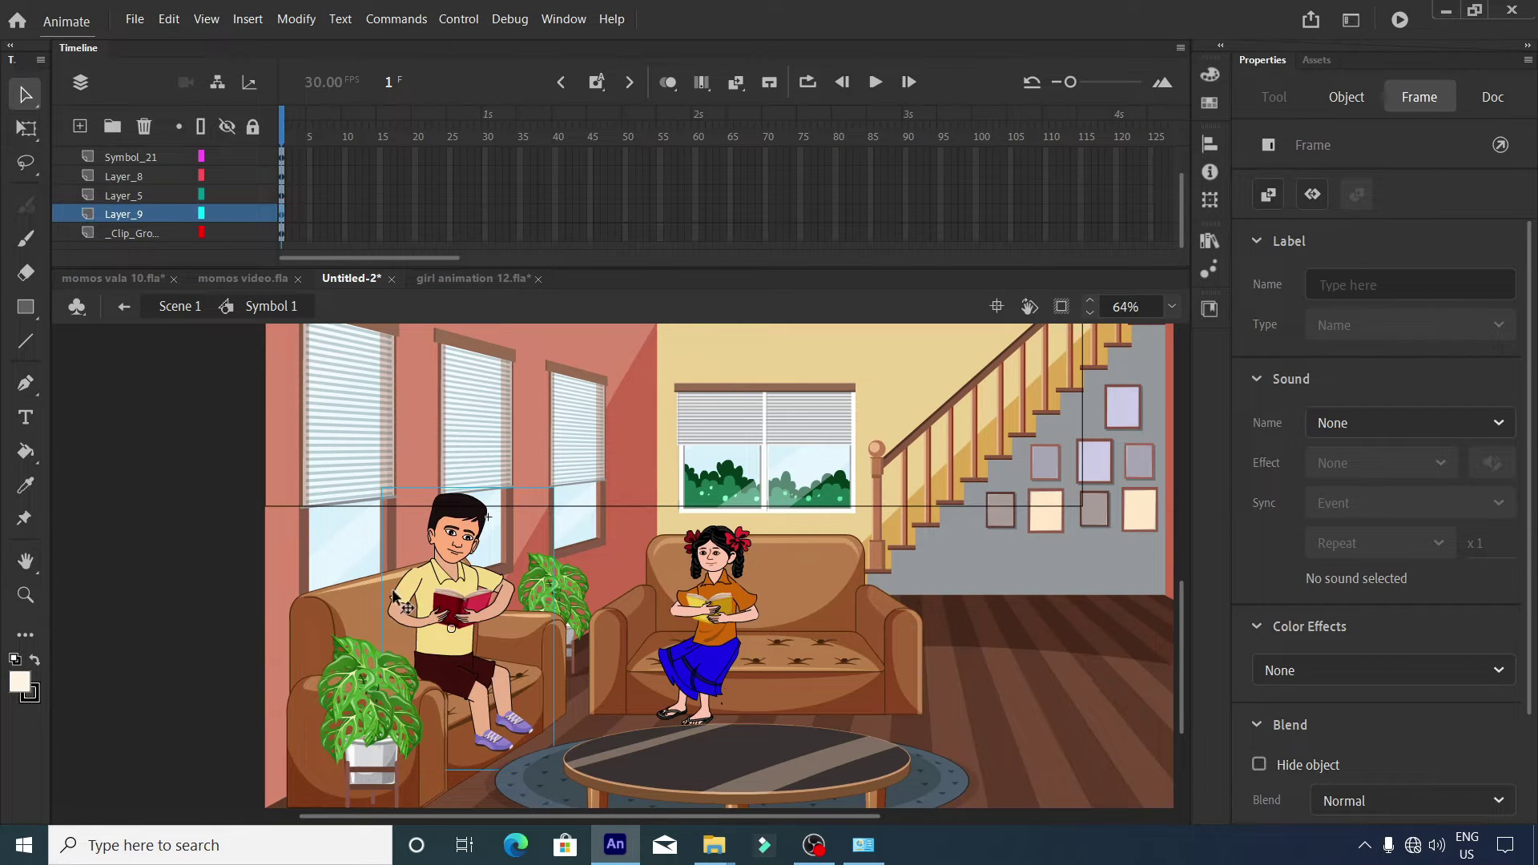
Shift the boy and the girl slightly to the left on their sofas.
{"action": "left_click", "coordinate": [463, 604]}
{"action": "scroll", "coordinate": [463, 604], "scroll_direction": "down", "scroll_amount": 1}
{"action": "scroll", "coordinate": [463, 604], "scroll_direction": "up", "scroll_amount": 2}
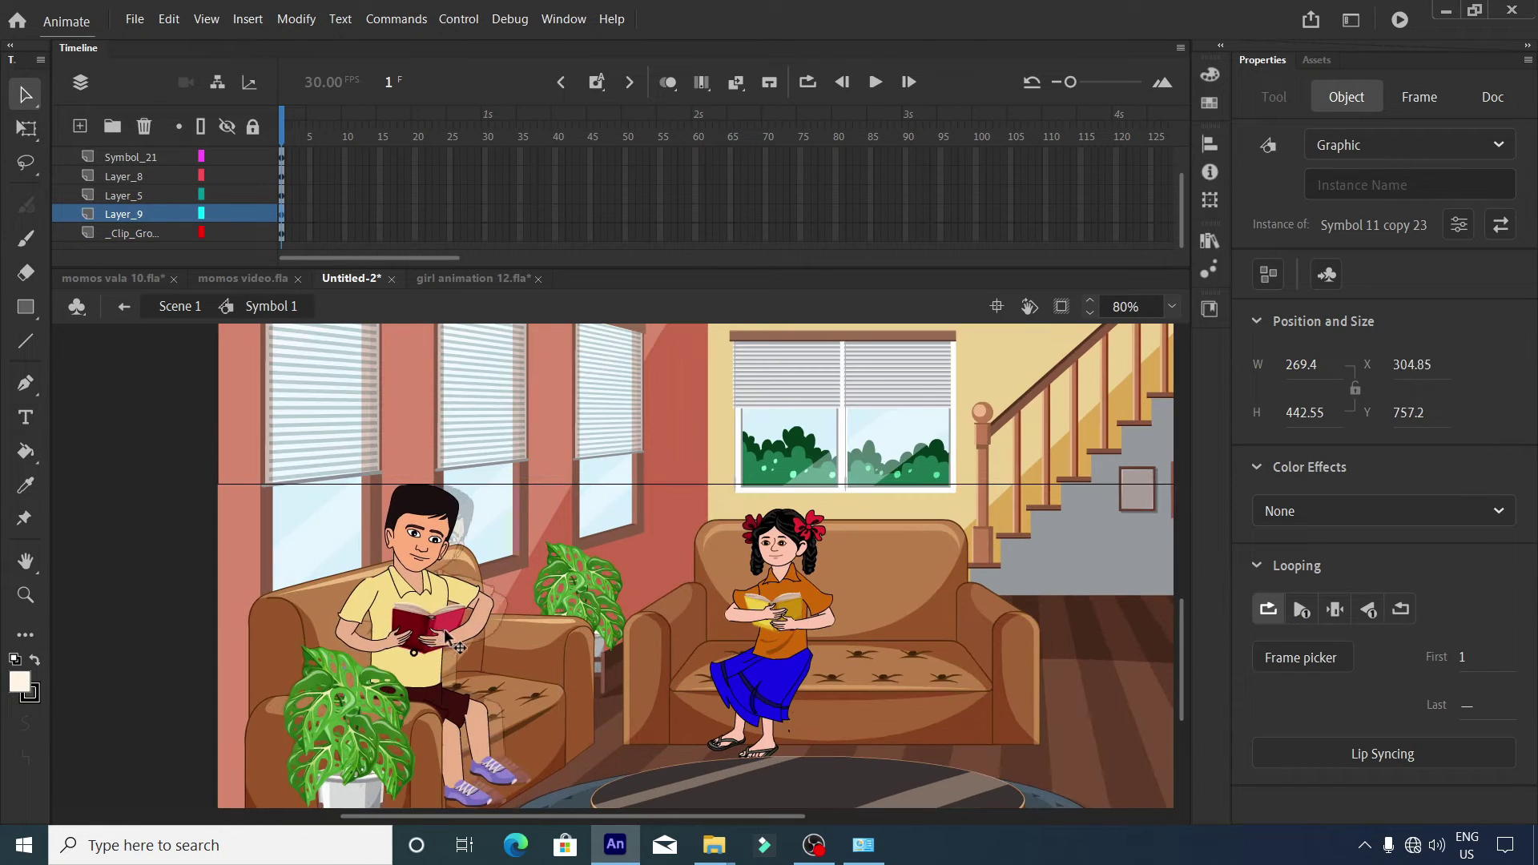
{"action": "left_click", "coordinate": [801, 648]}
{"action": "left_click_drag", "start_coordinate": [796, 642], "coordinate": [776, 633]}
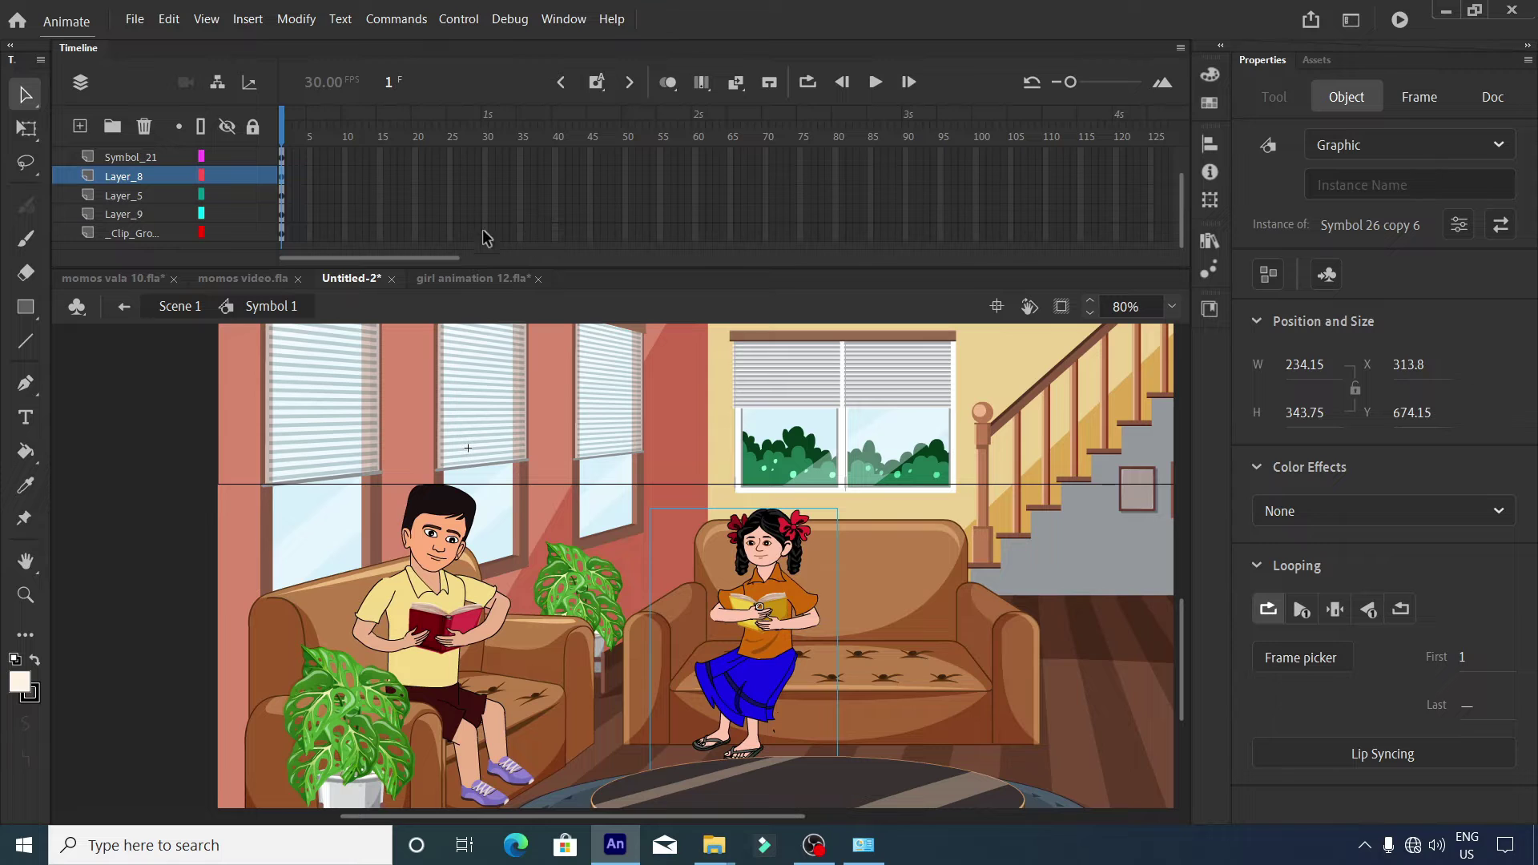
Extend all layers of the living-room symbol with frames to about frame 245.
{"action": "left_click_drag", "start_coordinate": [421, 258], "coordinate": [857, 331]}
{"action": "scroll", "coordinate": [656, 207], "scroll_direction": "up", "scroll_amount": 2}
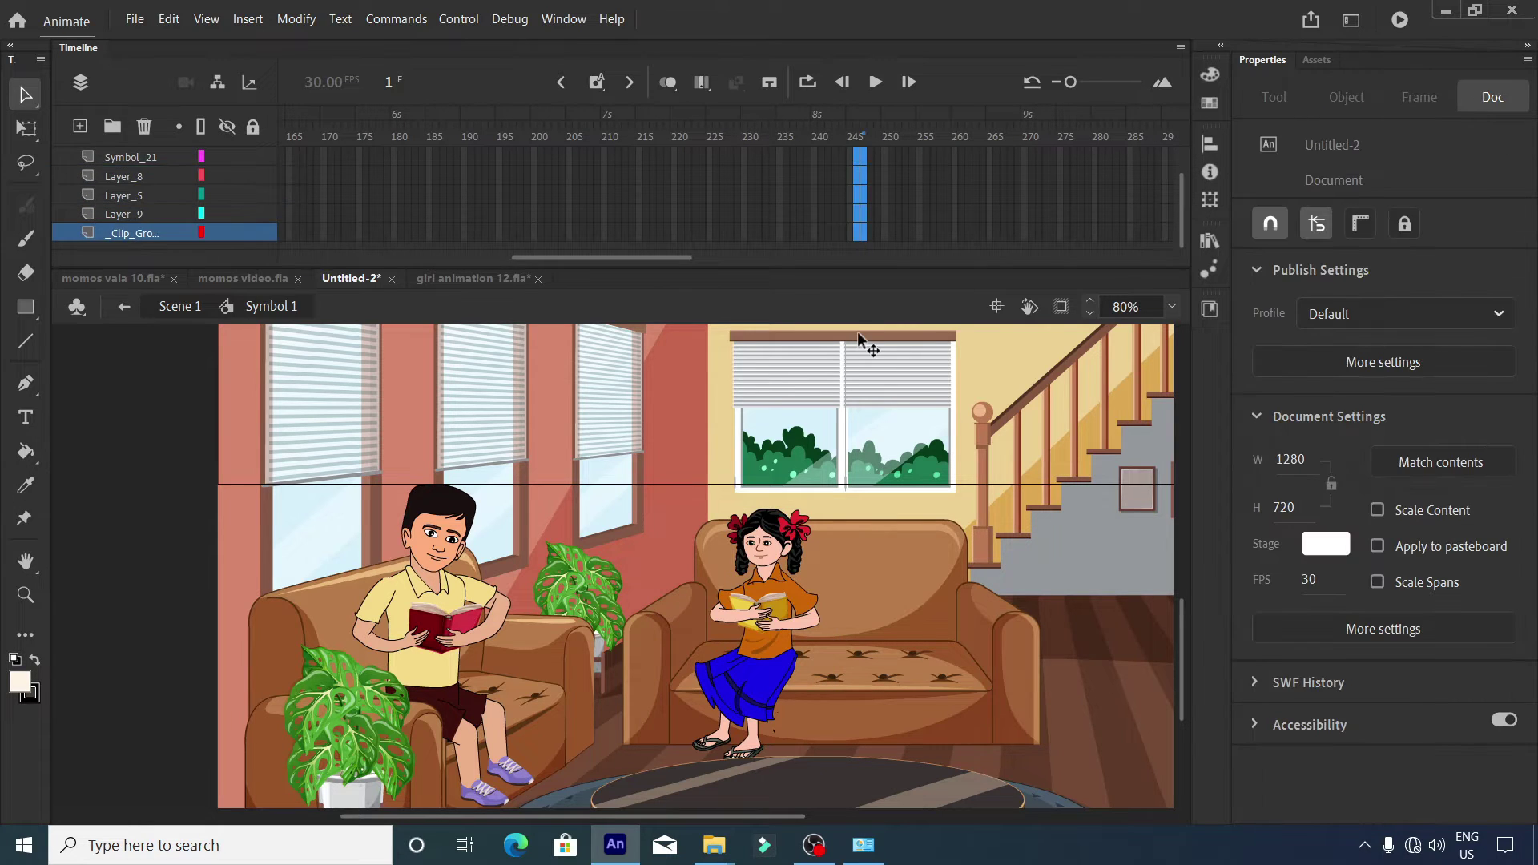
{"action": "key", "text": "F5"}
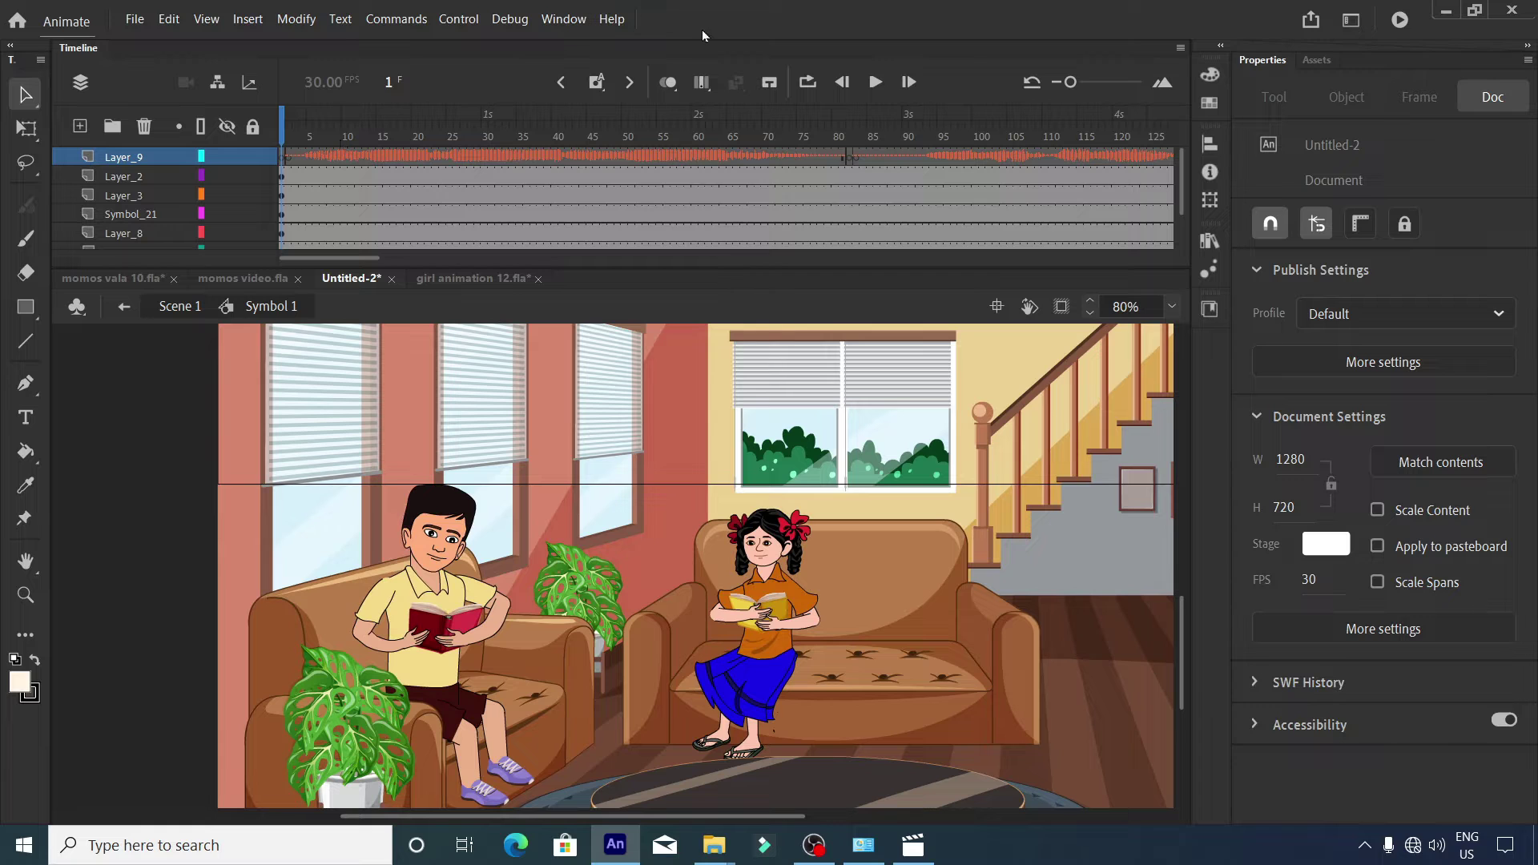
Play the living-room symbol's timeline from frame 1 to examine the reading animation with its audio.
{"action": "left_click", "coordinate": [877, 82]}
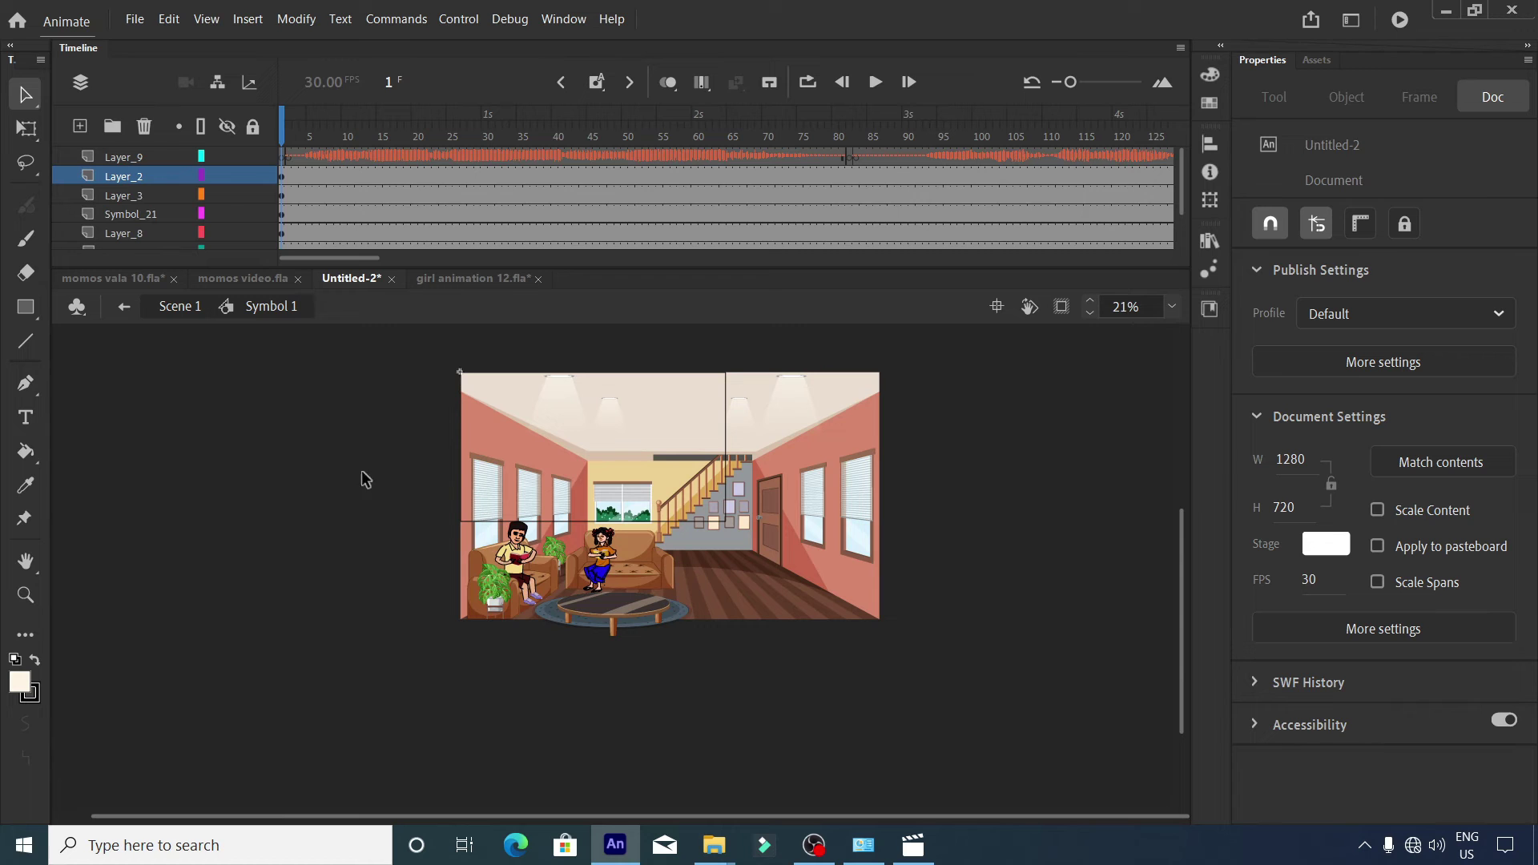
Move all the living-room artwork at frame 1 upward on the stage to X 0, Y -430.1.
{"action": "left_click_drag", "start_coordinate": [328, 410], "coordinate": [943, 746]}
{"action": "left_click_drag", "start_coordinate": [715, 589], "coordinate": [721, 508]}
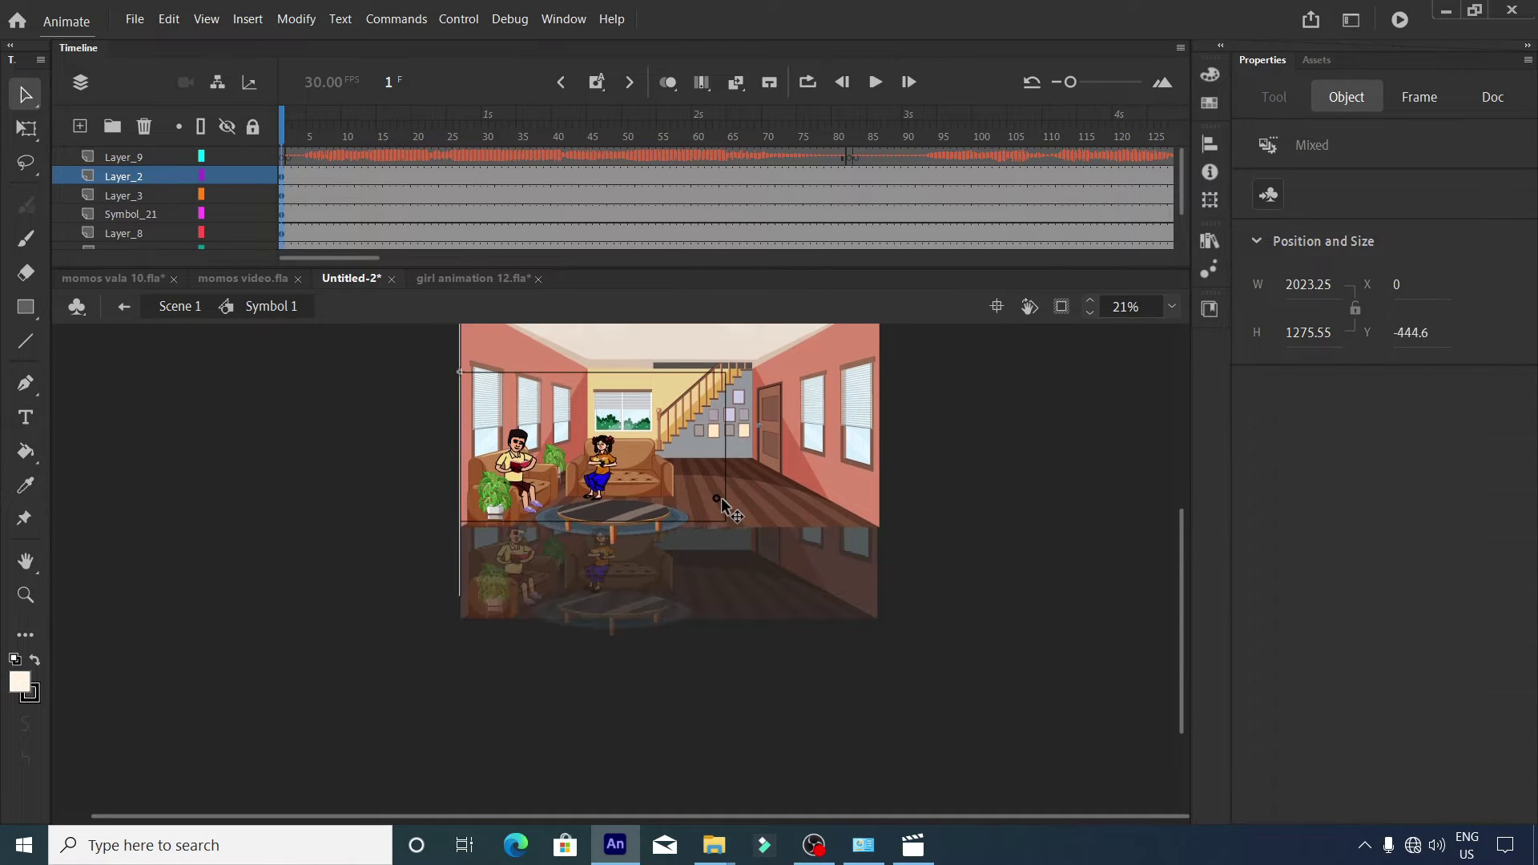
{"action": "key", "text": "ctrl+="}
{"action": "key", "text": "ctrl+minus"}
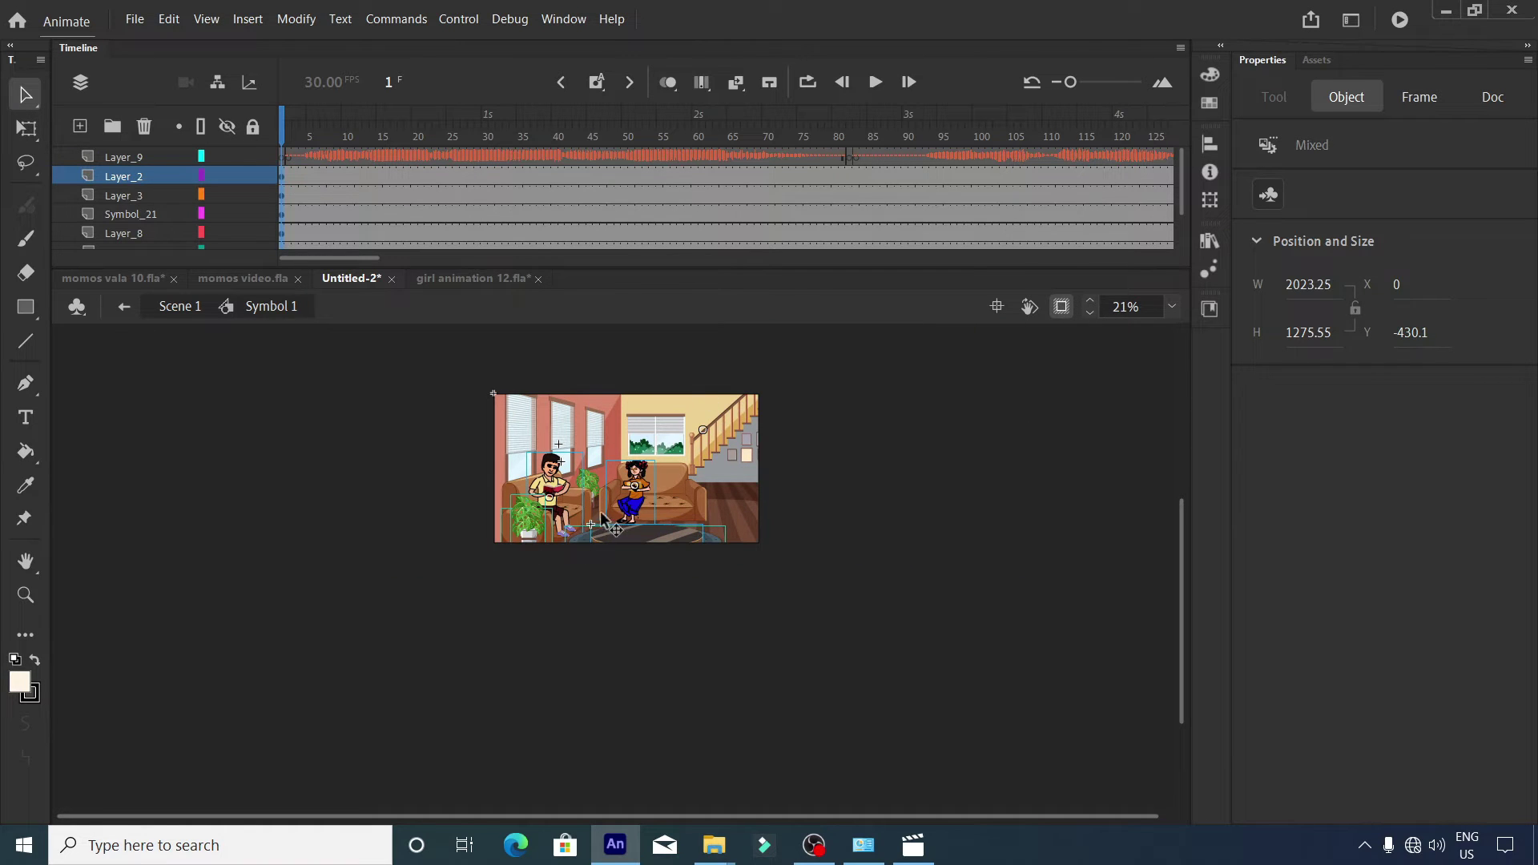
{"action": "key", "text": "ctrl+="}
{"action": "key", "text": "ctrl+="}
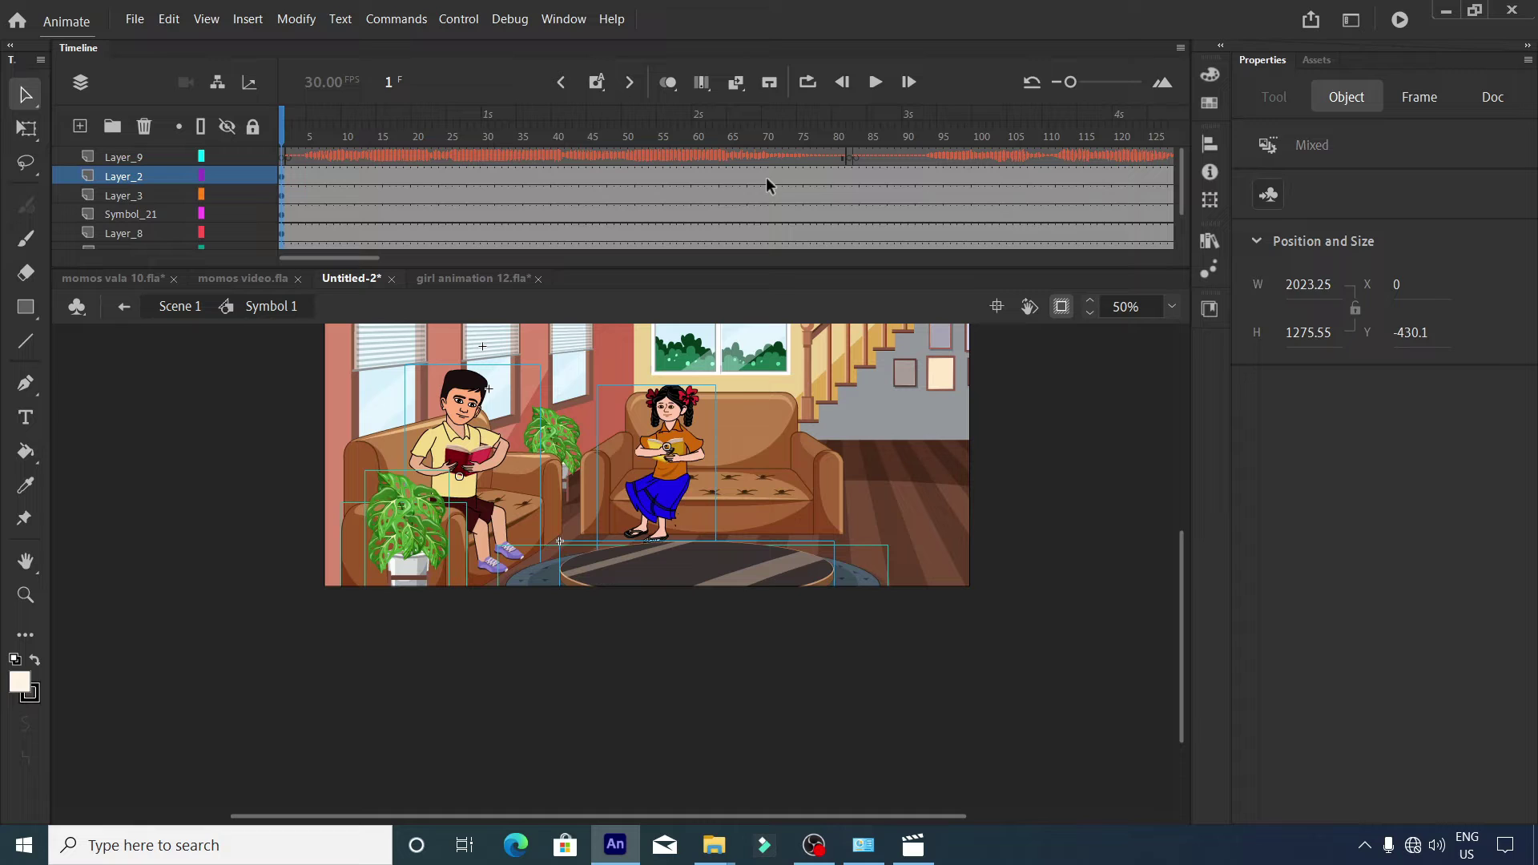
Insert keyframes at frame 46 on every artwork layer of the living-room symbol, leaving out the audio layer.
{"action": "left_click", "coordinate": [873, 83]}
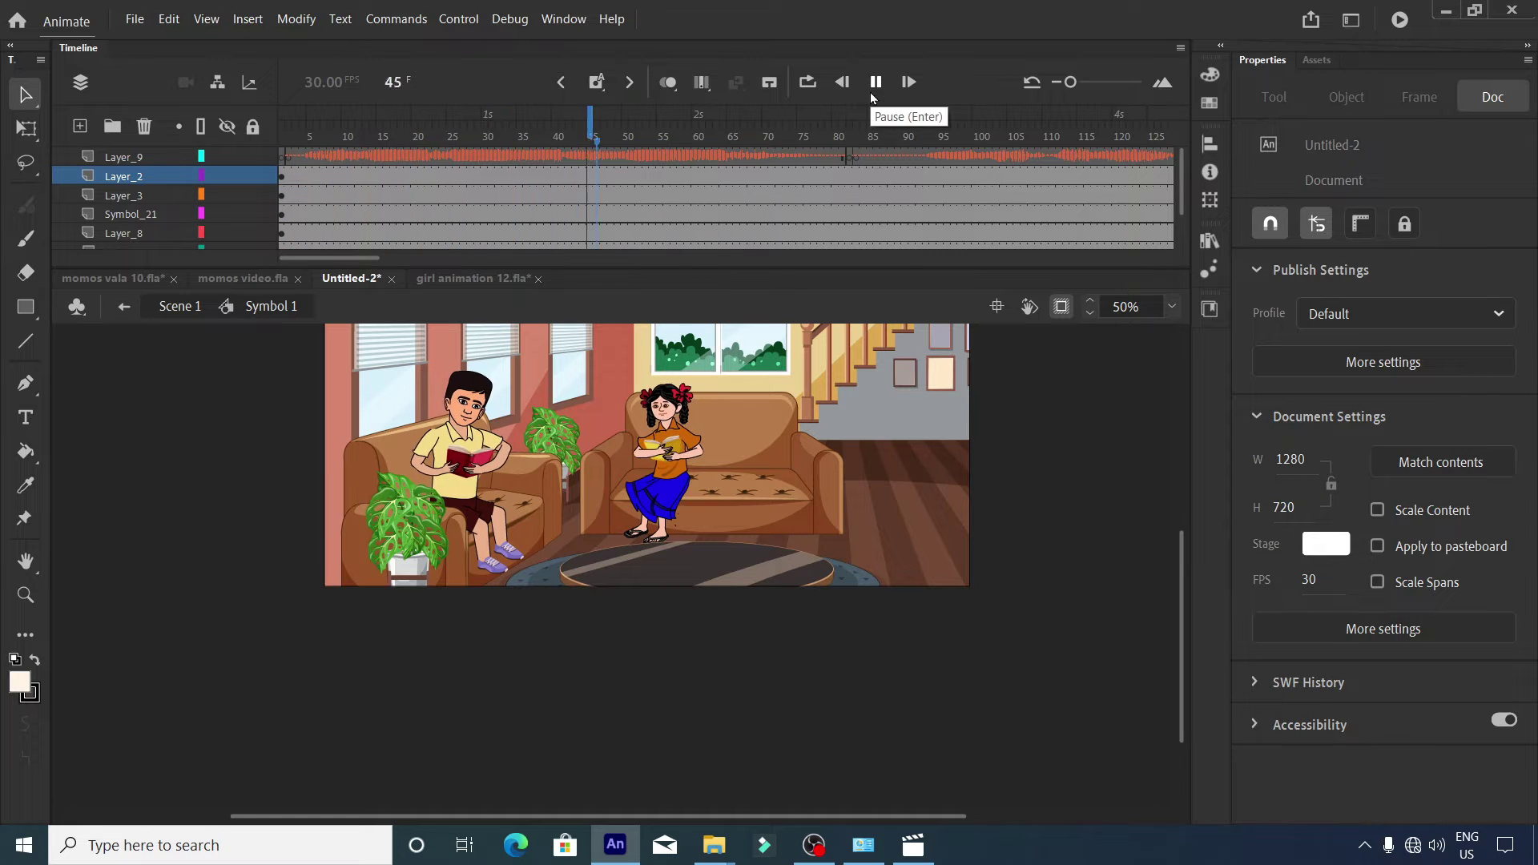
{"action": "left_click", "coordinate": [873, 94]}
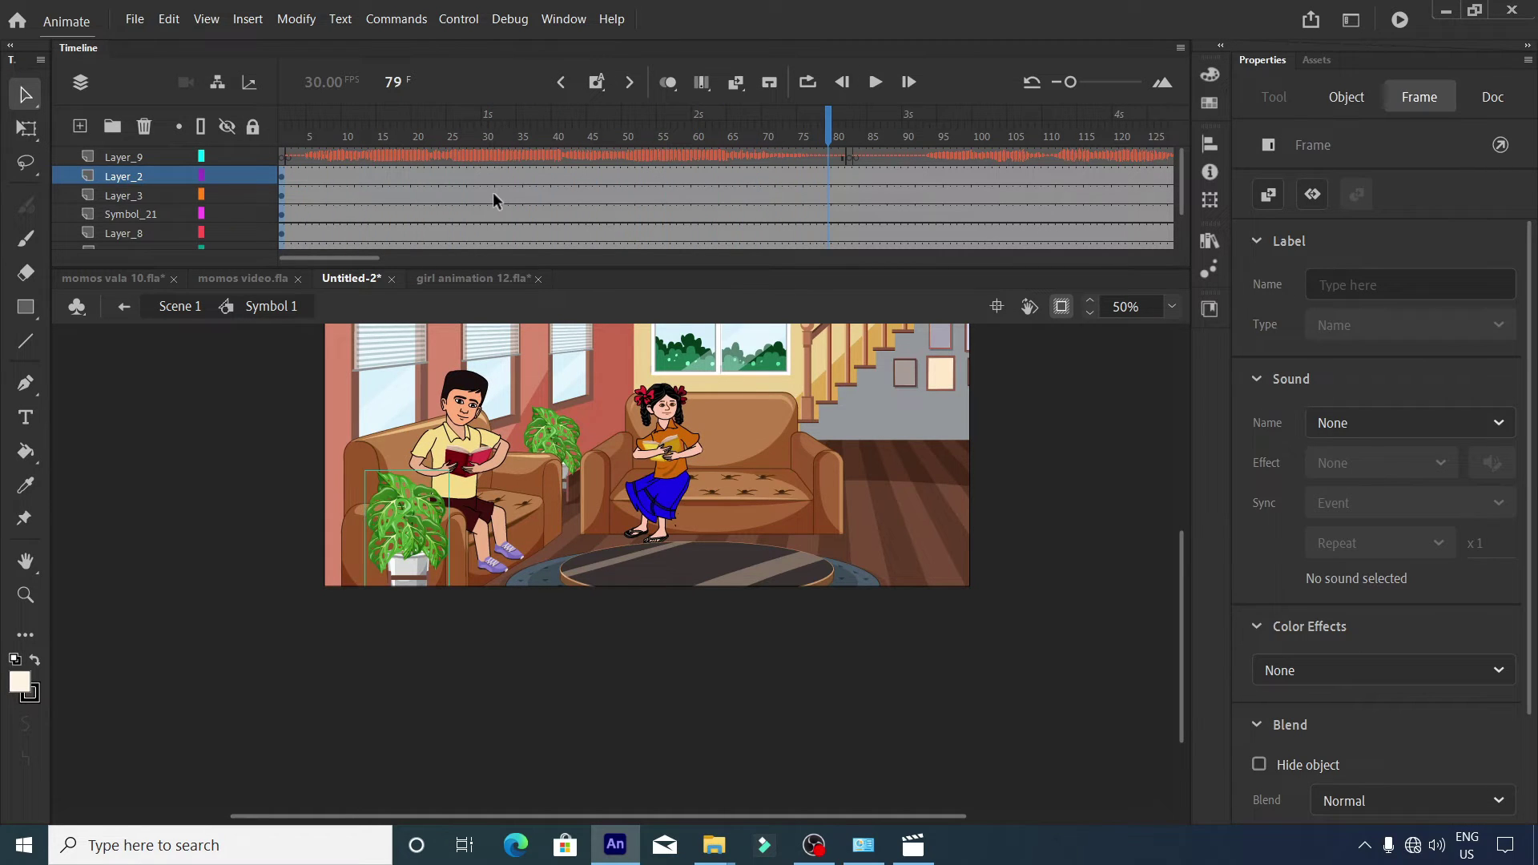
{"action": "left_click", "coordinate": [593, 170]}
{"action": "scroll", "coordinate": [595, 200], "scroll_direction": "down", "scroll_amount": 3}
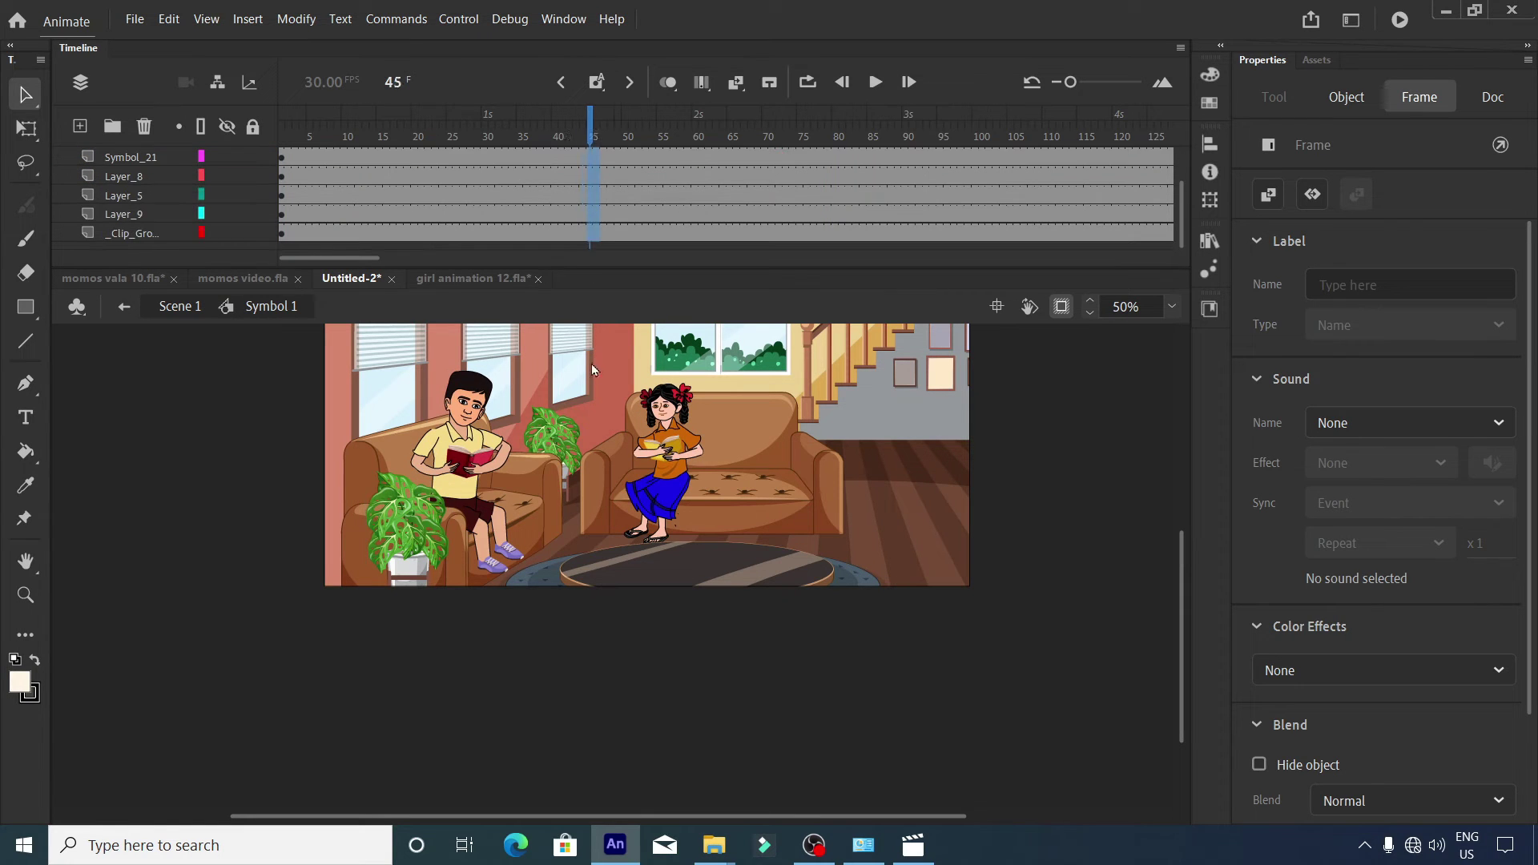
{"action": "key", "text": "ctrl+a"}
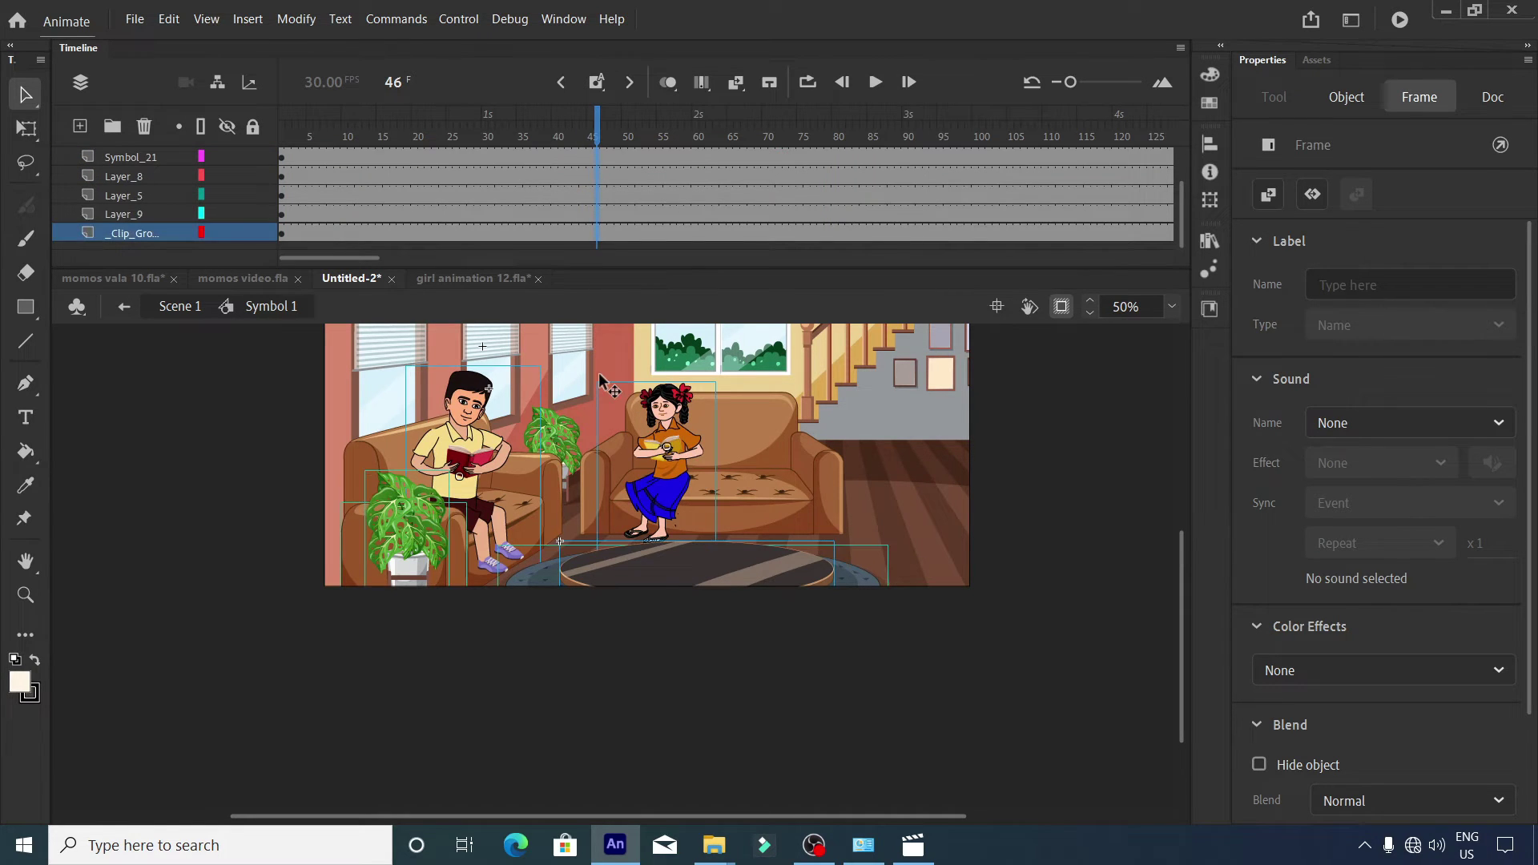
{"action": "key", "text": "F6"}
{"action": "scroll", "coordinate": [603, 193], "scroll_direction": "up", "scroll_amount": 3}
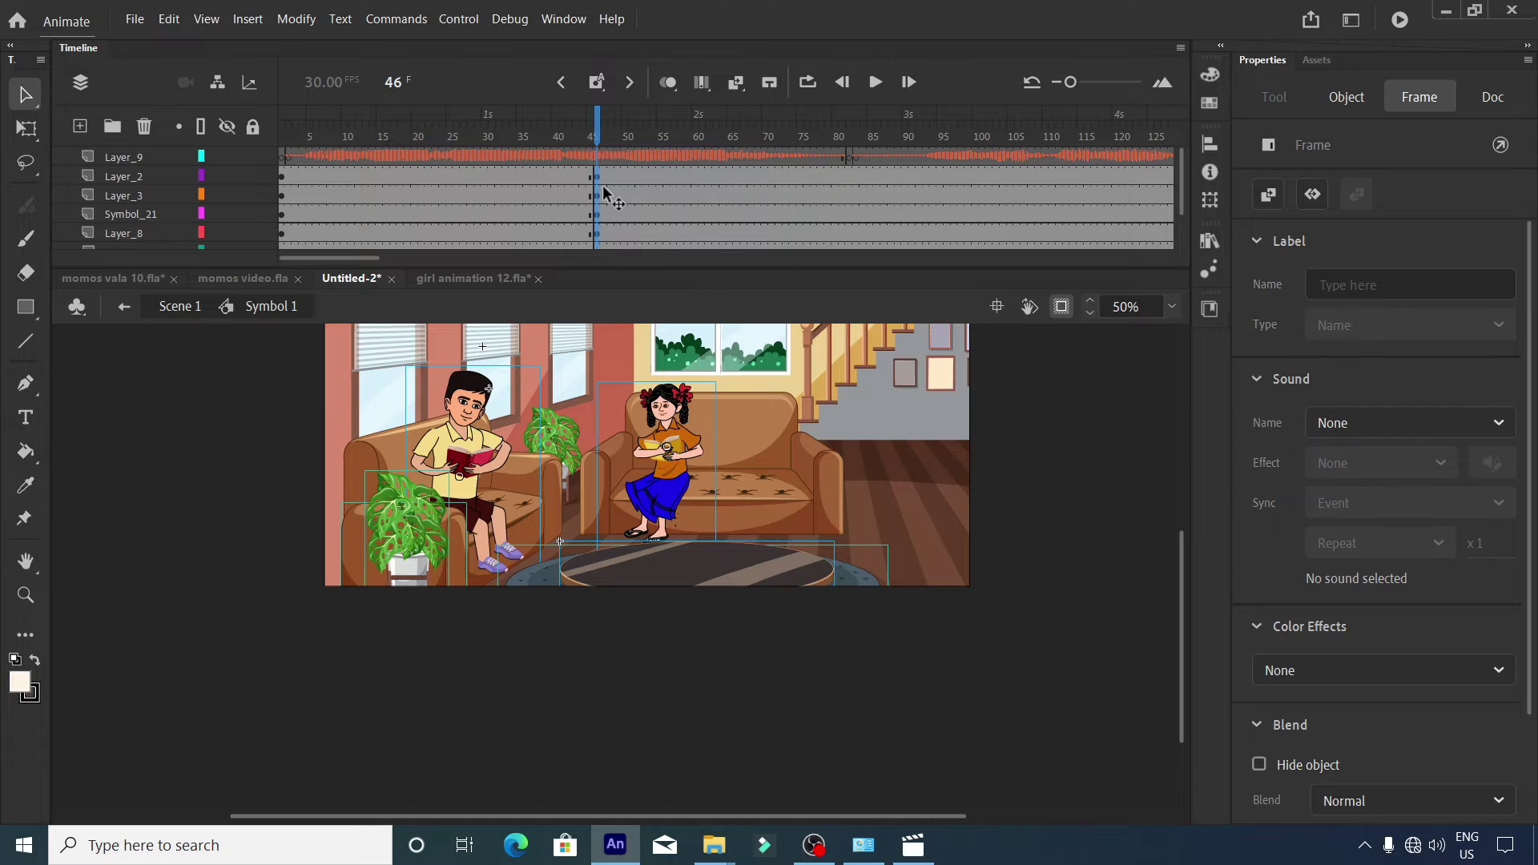
Scale all the artwork at frame 46 to 200% and move it to X -769.25, Y -1216.8 to frame the girl.
{"action": "key", "text": "ctrl+alt+s"}
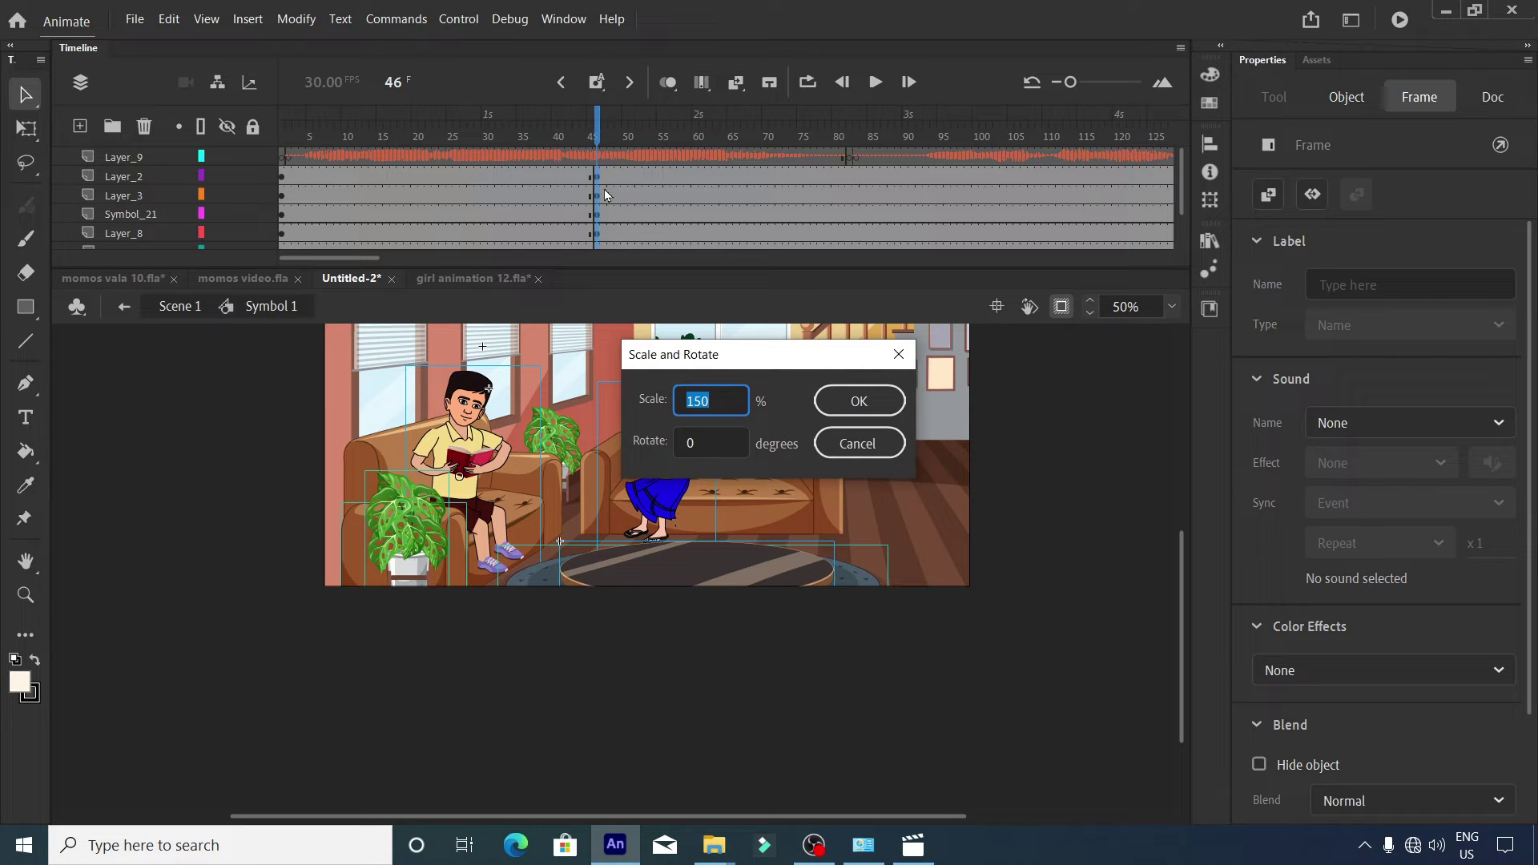
{"action": "key", "text": "BackSpace"}
{"action": "key", "text": "Return"}
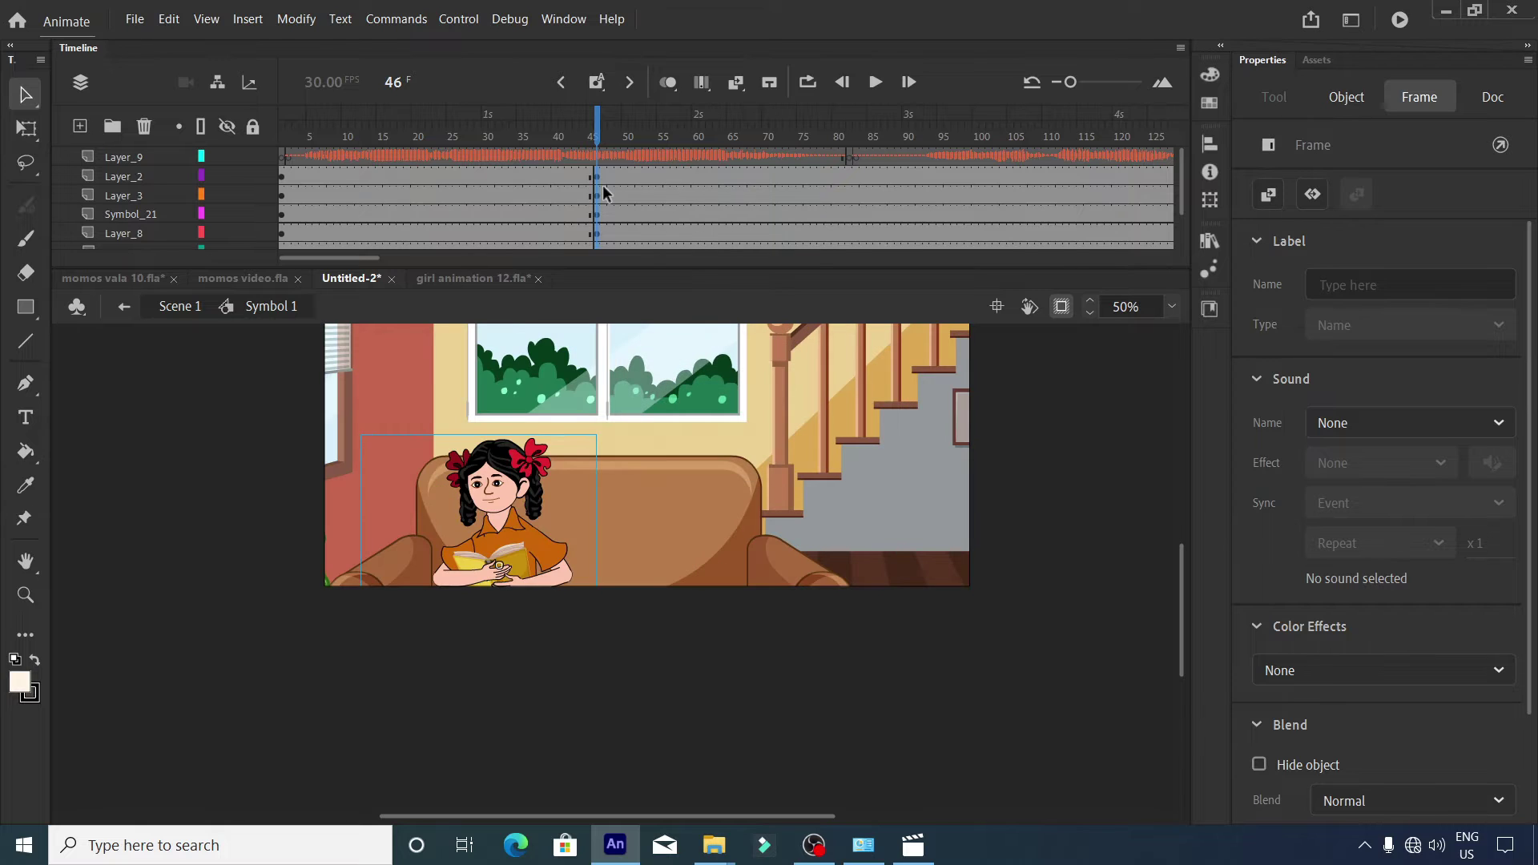
{"action": "scroll", "coordinate": [614, 443], "scroll_direction": "up", "scroll_amount": 2}
{"action": "scroll", "coordinate": [614, 442], "scroll_direction": "down", "scroll_amount": 1}
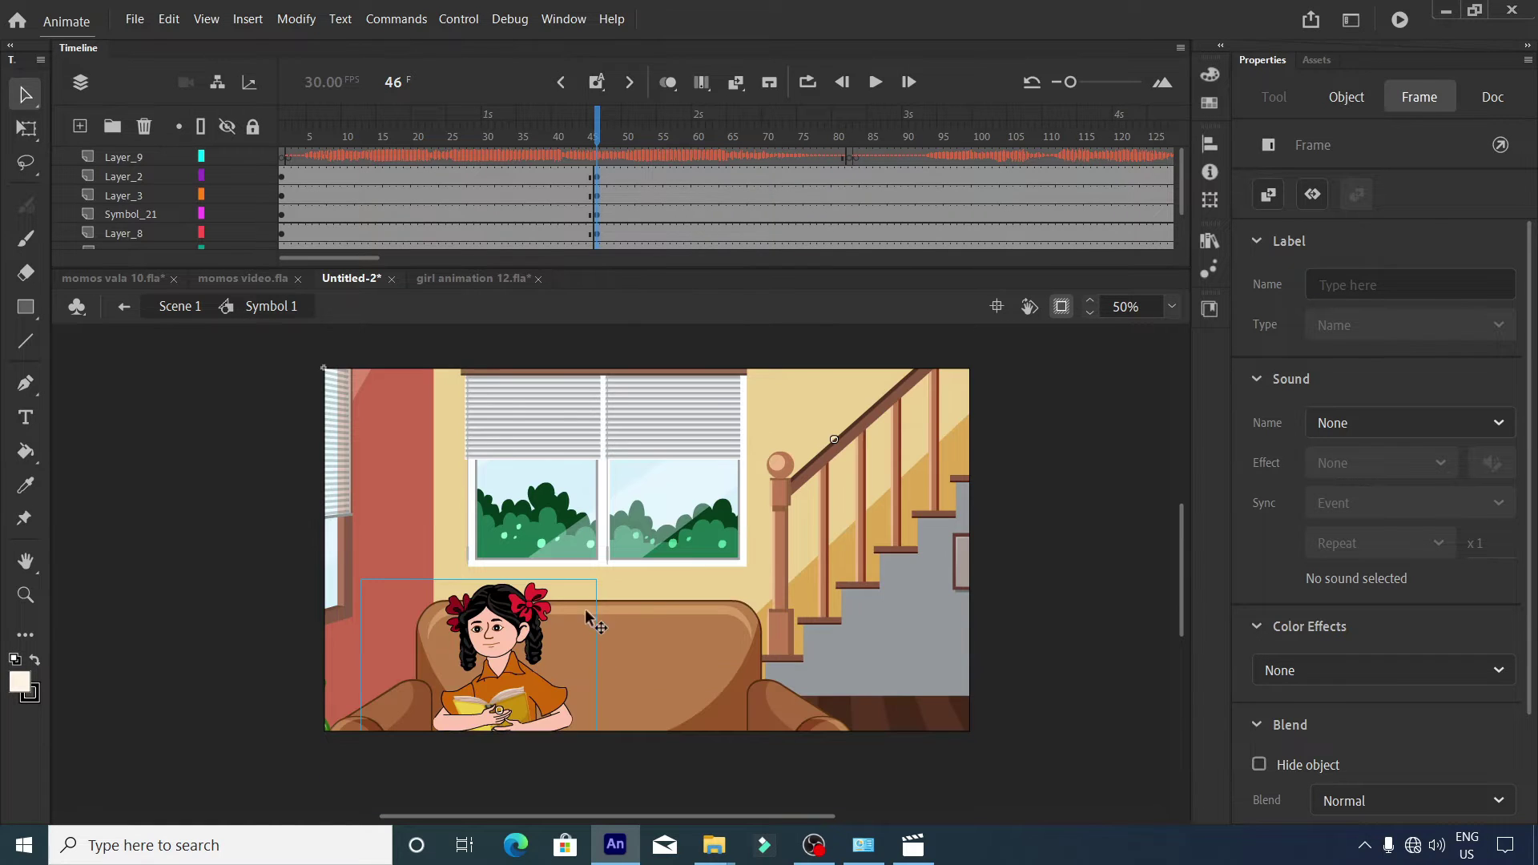
{"action": "left_click_drag", "start_coordinate": [587, 615], "coordinate": [691, 541]}
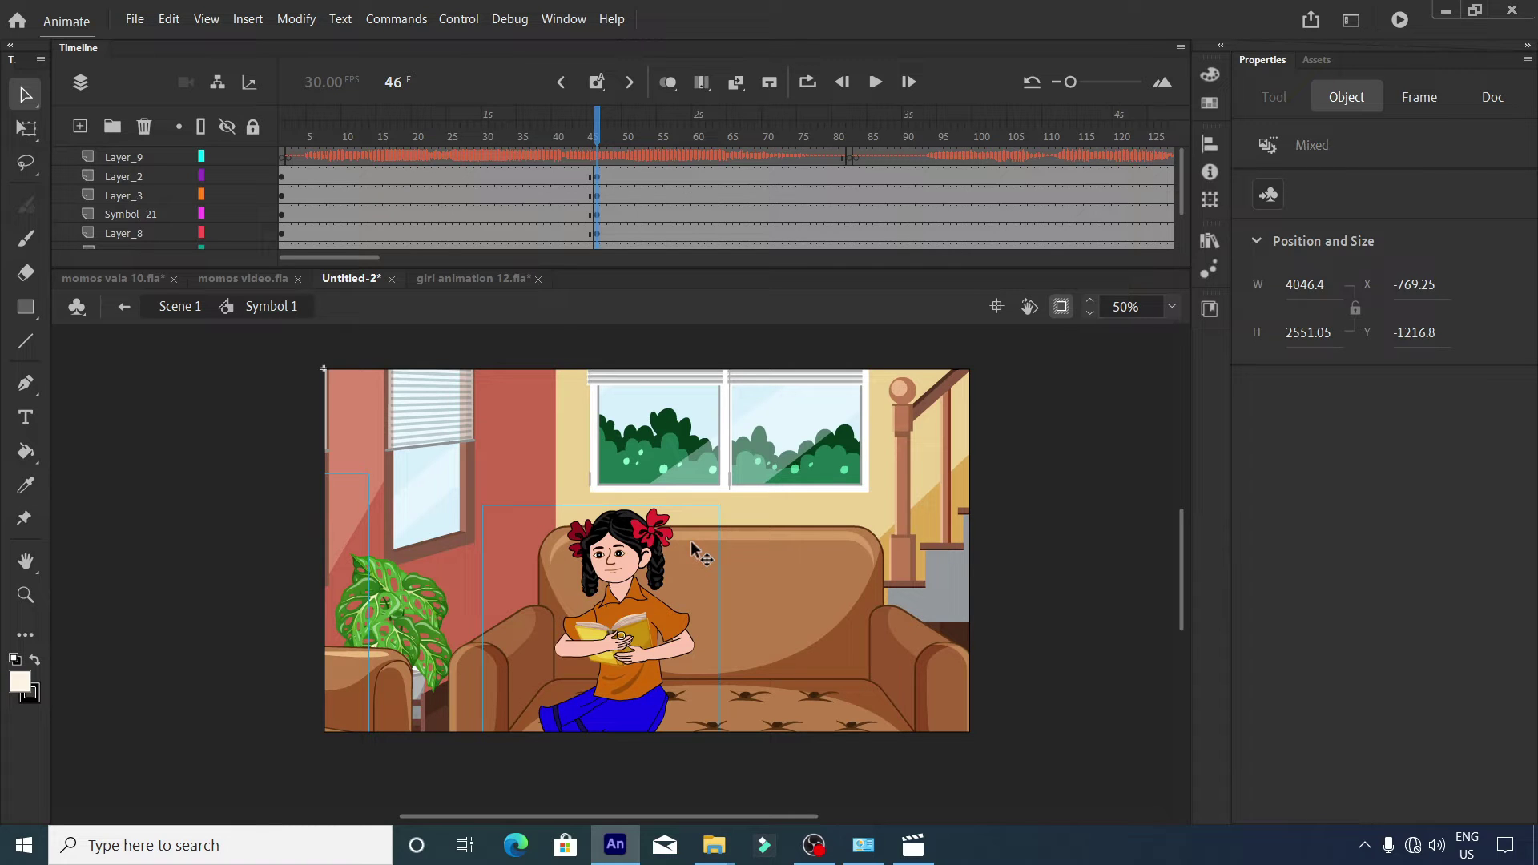
Scale the frame 46 artwork by another 150% and place it at X -1419.5, Y -2150.5 for a close-up of the girl.
{"action": "key", "text": "ctrl+alt+s"}
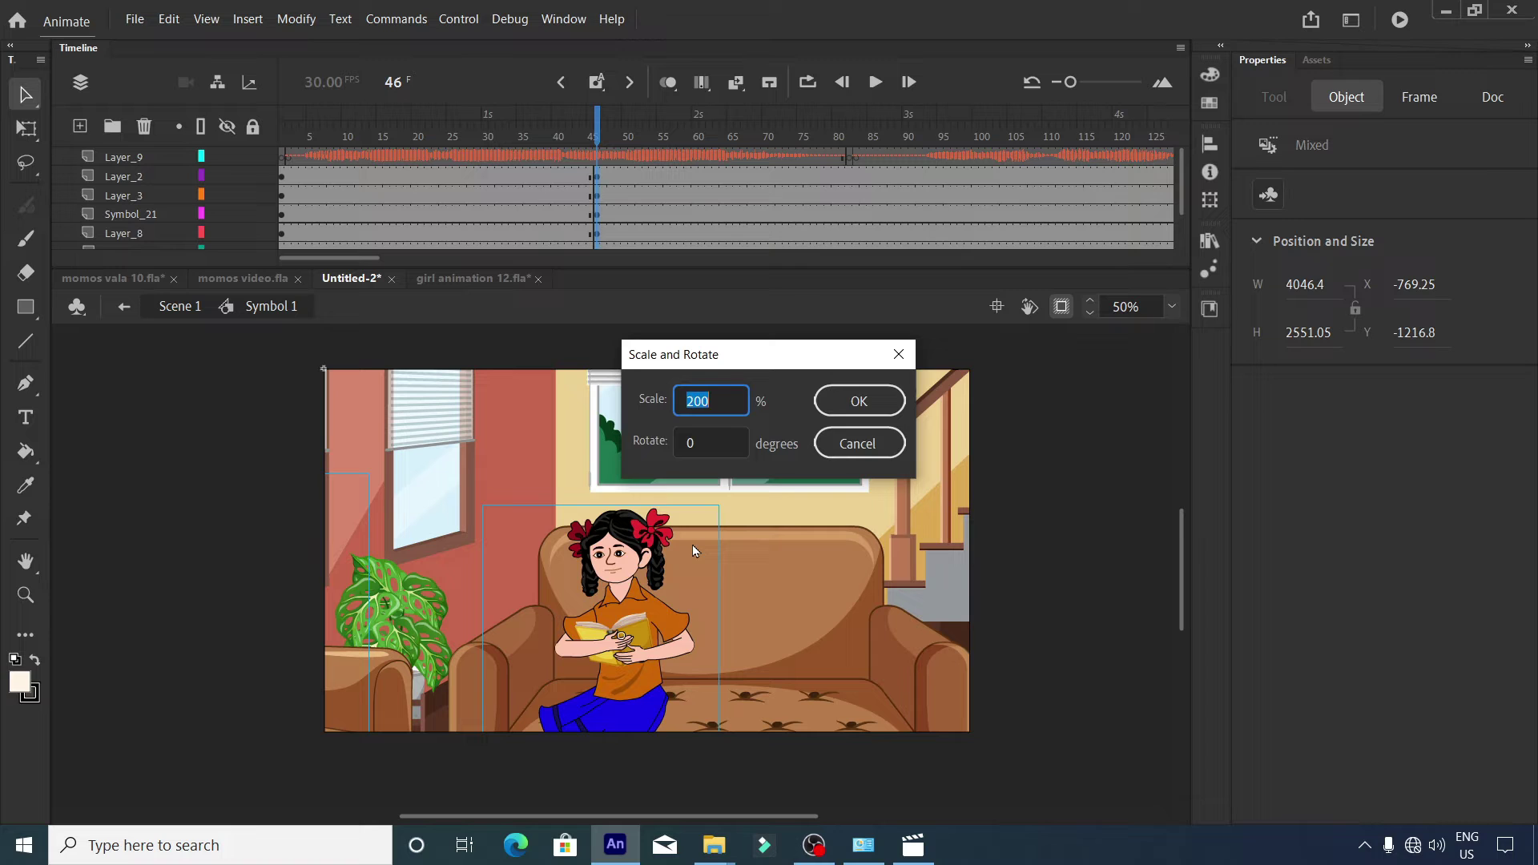
{"action": "type", "text": "150"}
{"action": "key", "text": "Return"}
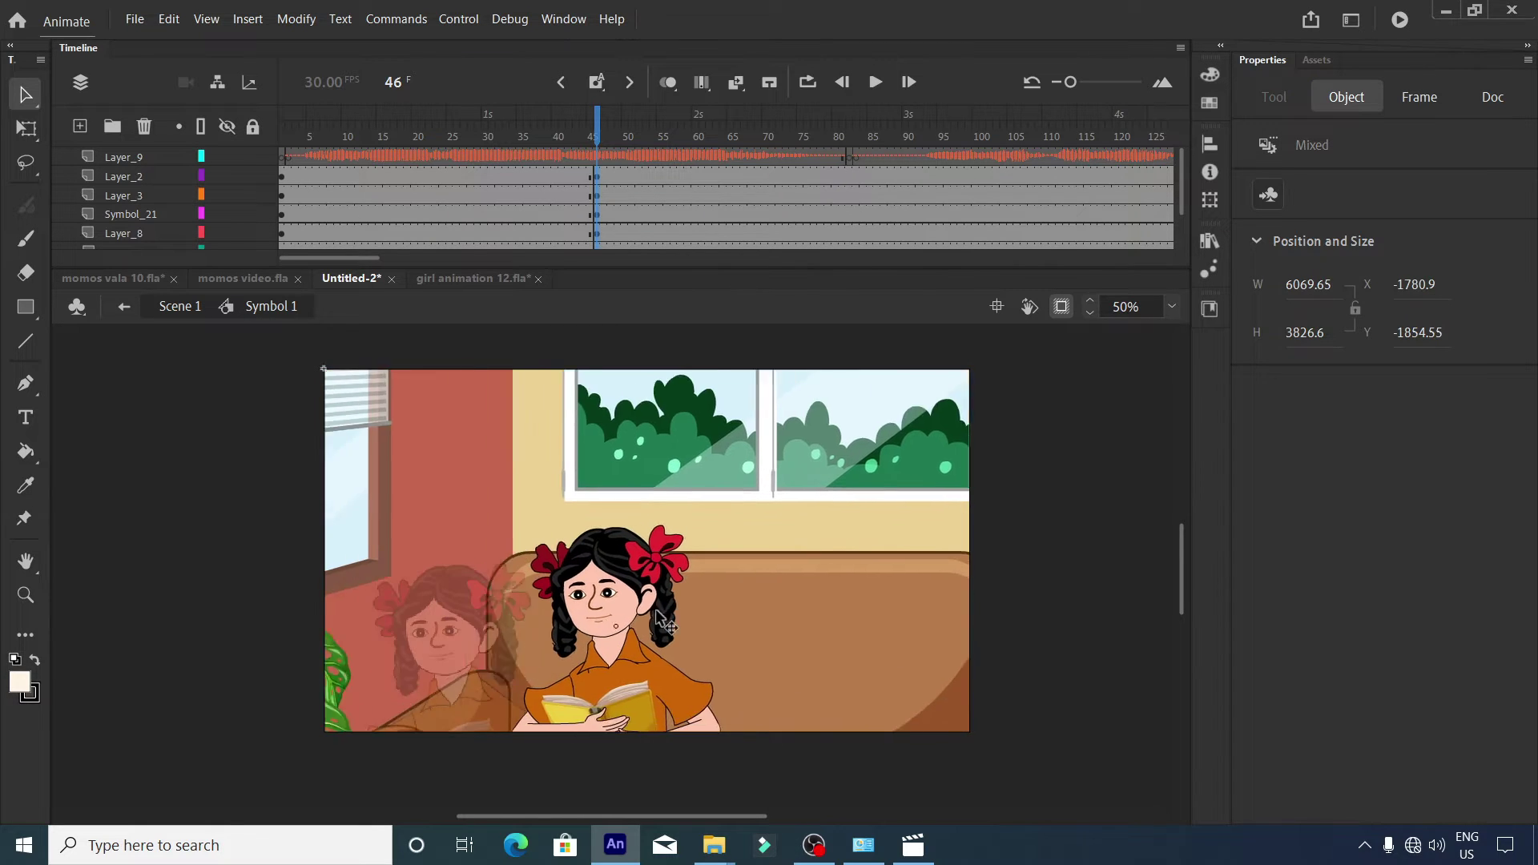
{"action": "left_click_drag", "start_coordinate": [664, 527], "coordinate": [663, 525]}
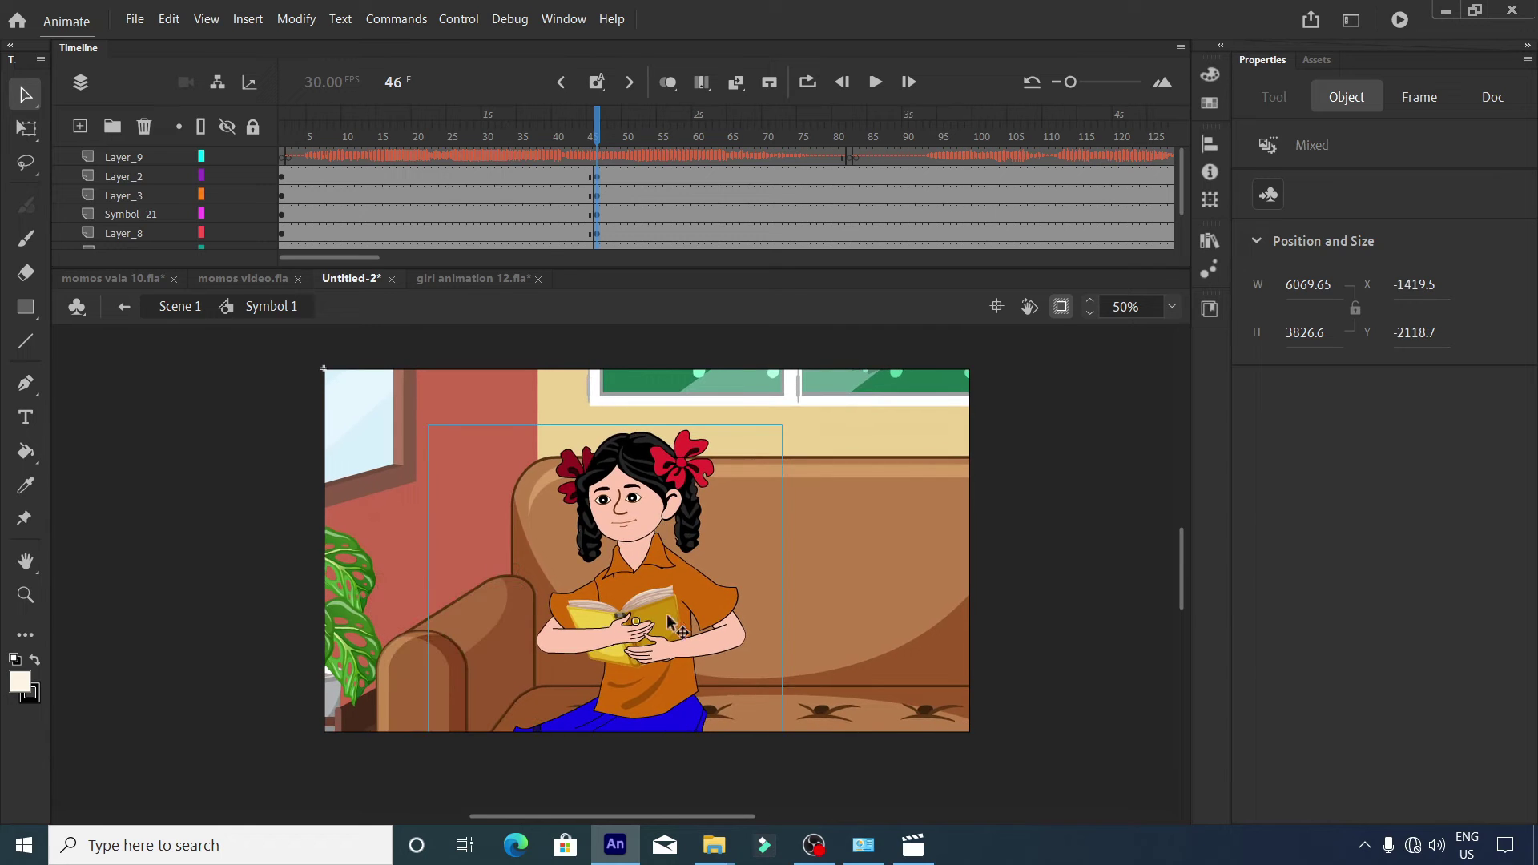
{"action": "key", "text": "shift+Up"}
{"action": "key", "text": "shift+Up"}
{"action": "key", "text": "shift+Up"}
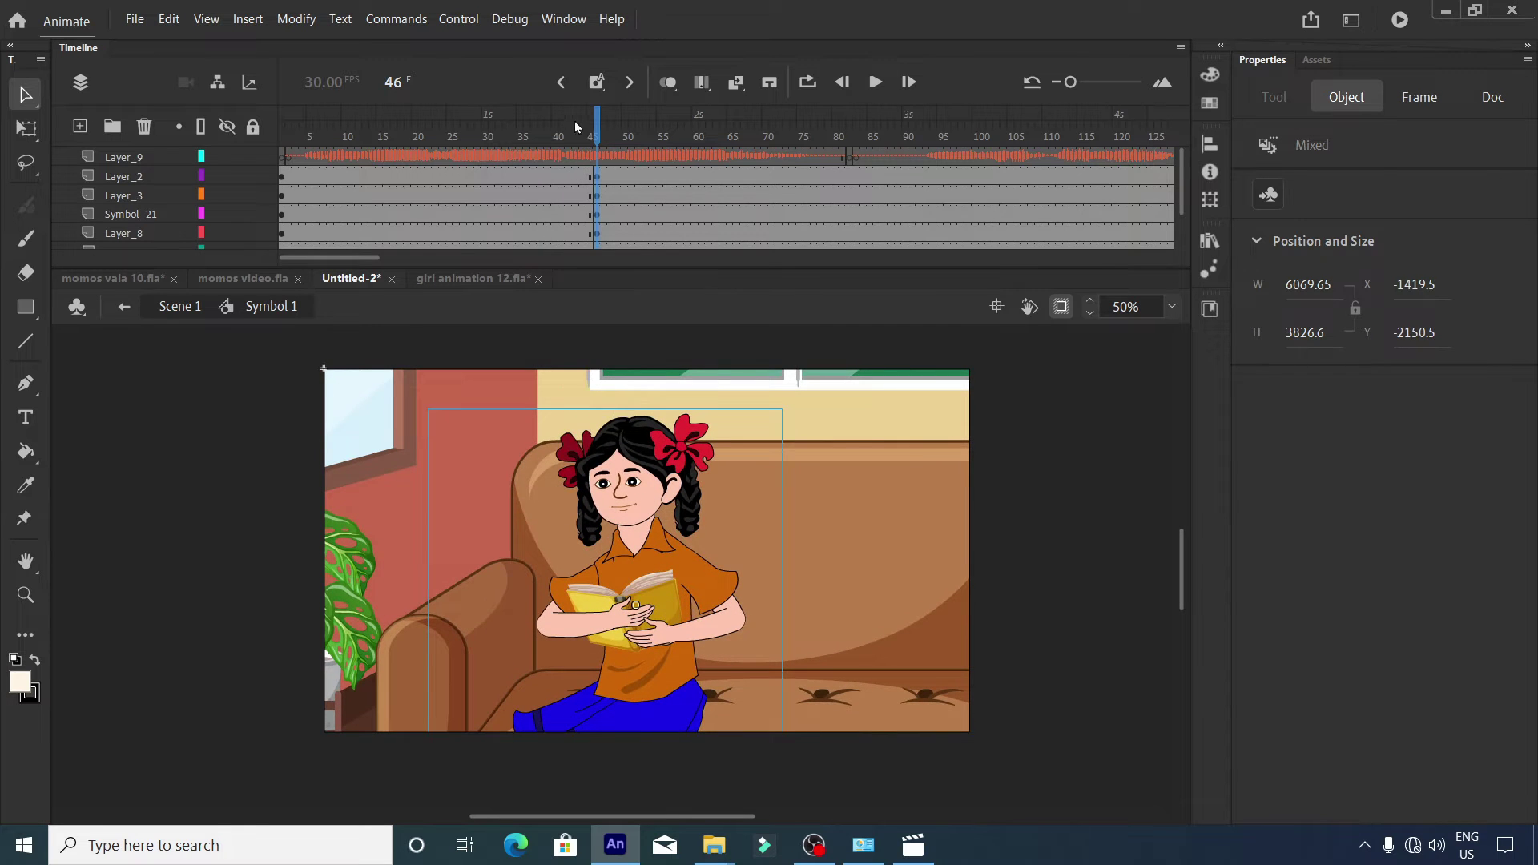
Play the timeline from frame 1 to examine the cut to the girl's close-up against the audio.
{"action": "left_click", "coordinate": [570, 124]}
{"action": "key", "text": "shift+comma"}
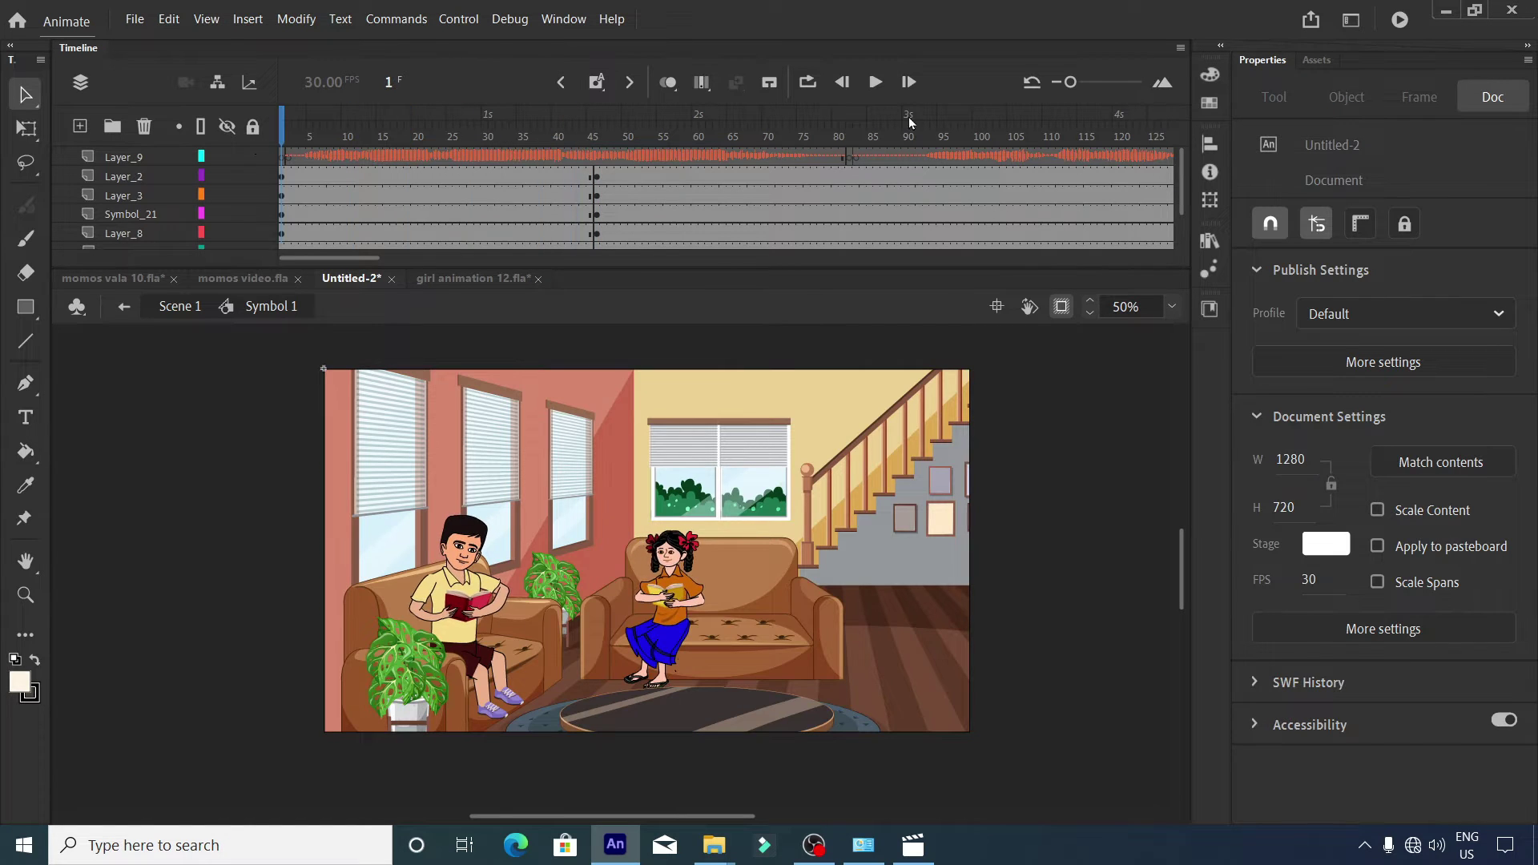
{"action": "left_click", "coordinate": [874, 84]}
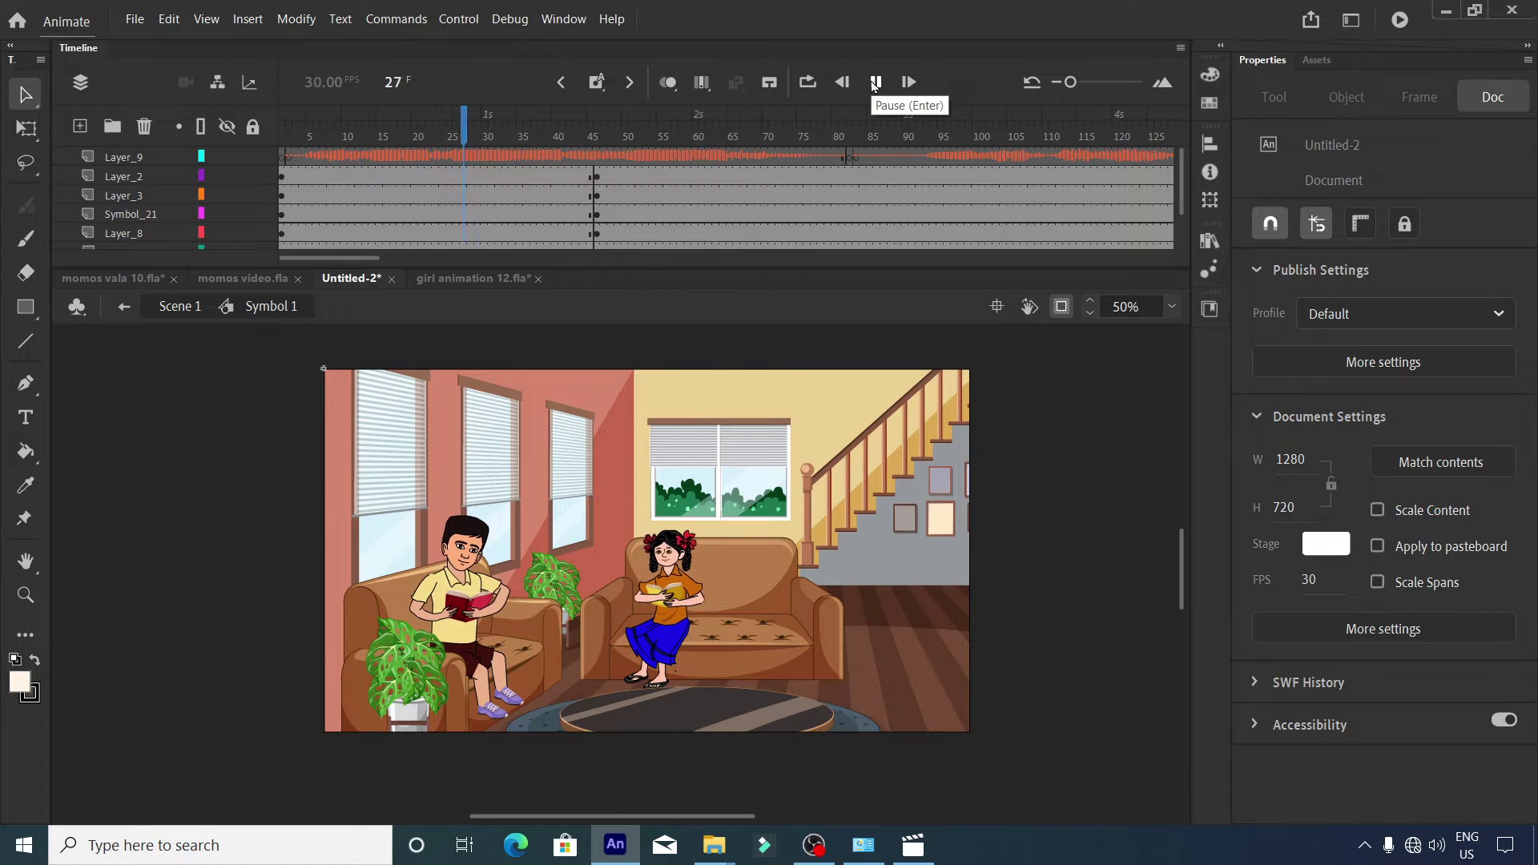
{"action": "left_click", "coordinate": [876, 82]}
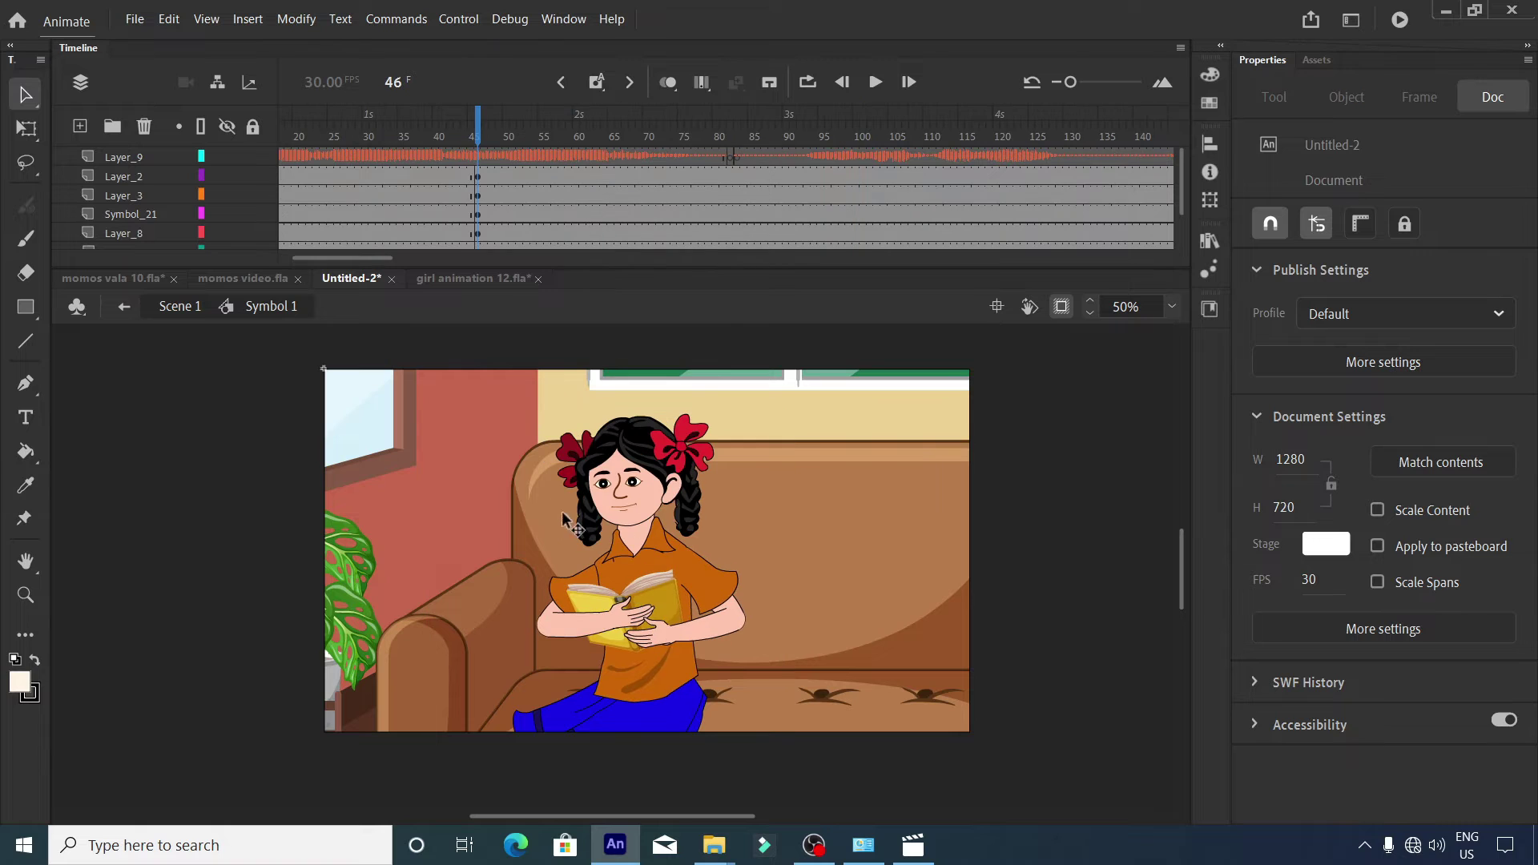
{"action": "left_click", "coordinate": [875, 84]}
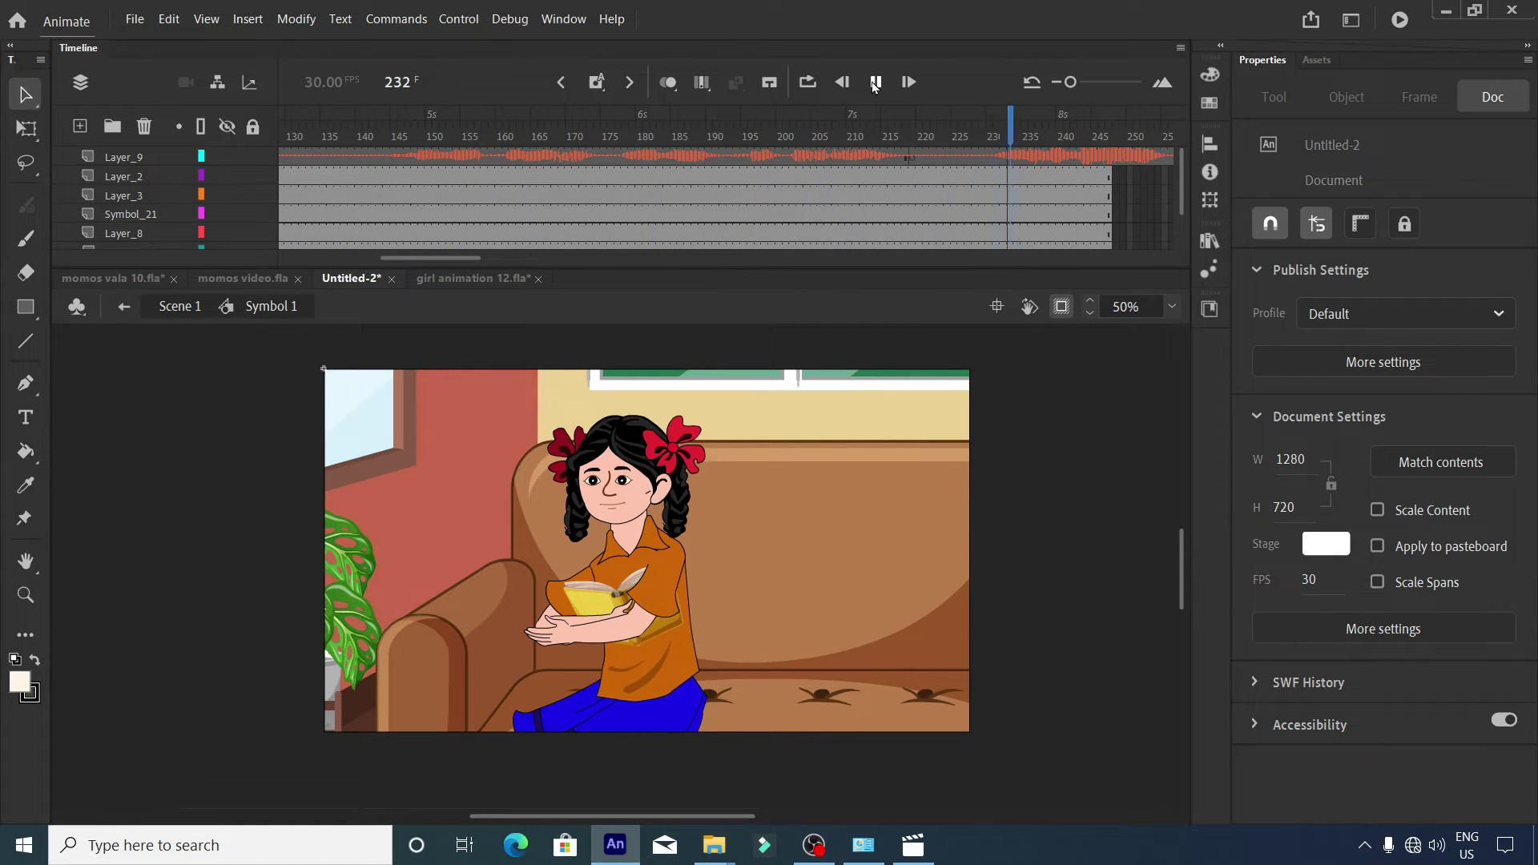
Insert keyframes at frame 221 on all artwork layers of the living-room symbol.
{"action": "left_click", "coordinate": [930, 165]}
{"action": "left_click_drag", "start_coordinate": [926, 172], "coordinate": [926, 365]}
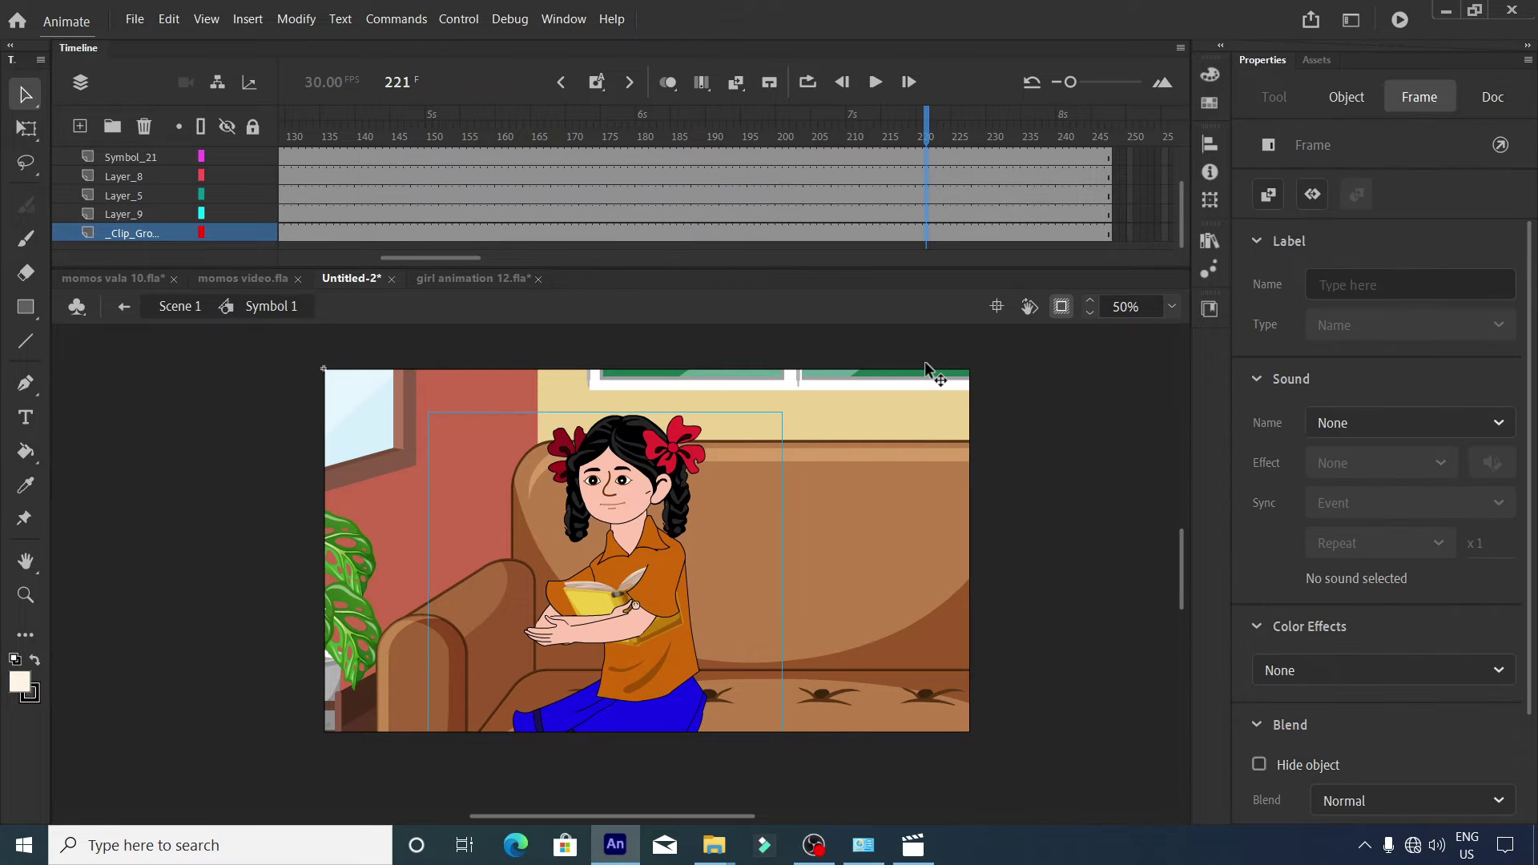
{"action": "key", "text": "ctrl+z"}
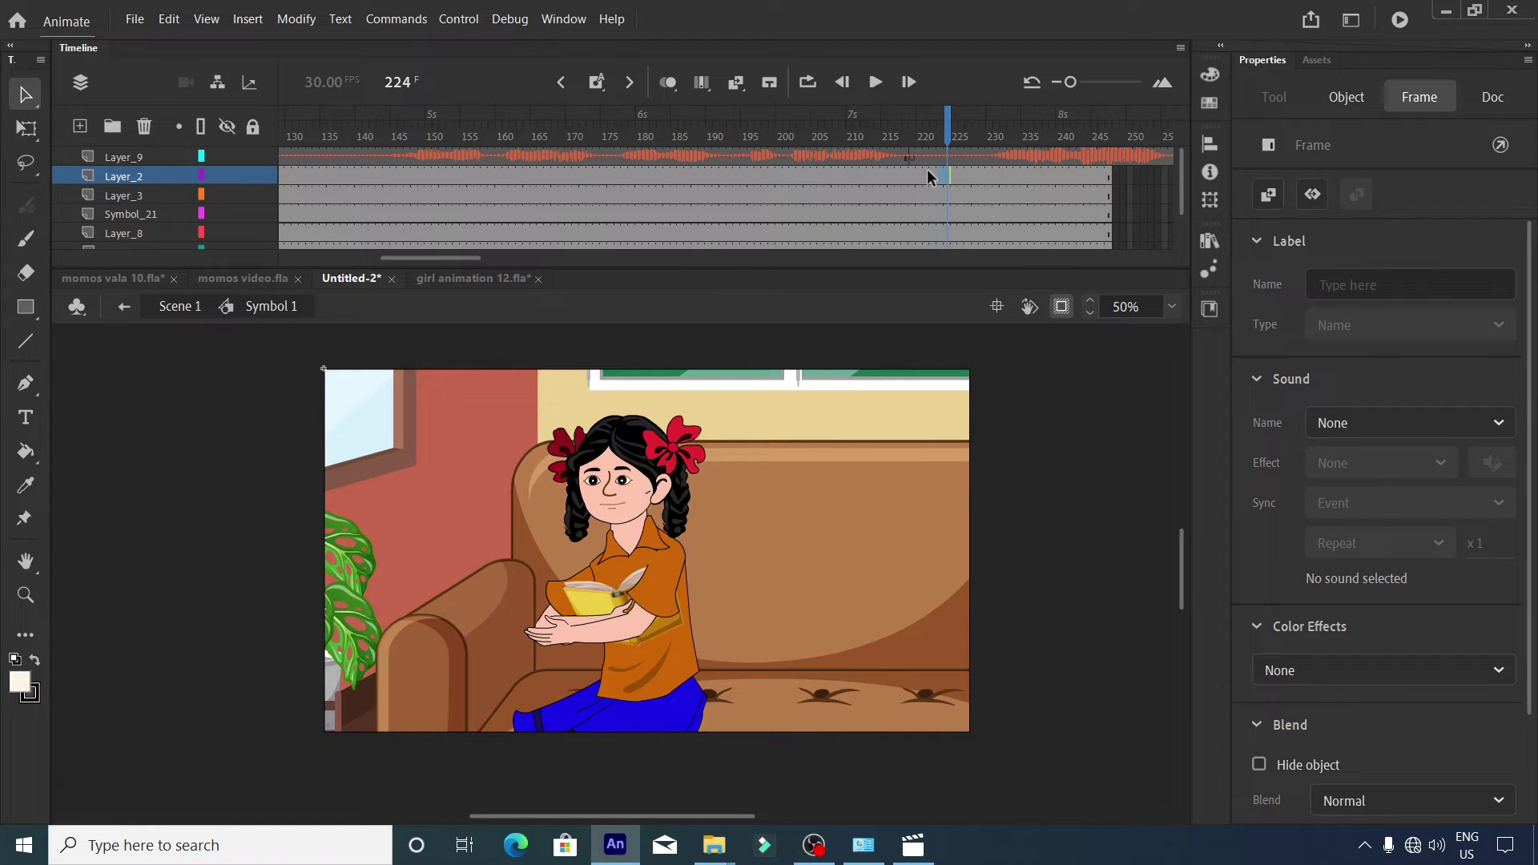
{"action": "left_click_drag", "start_coordinate": [926, 169], "coordinate": [928, 383]}
{"action": "left_click", "coordinate": [927, 387]}
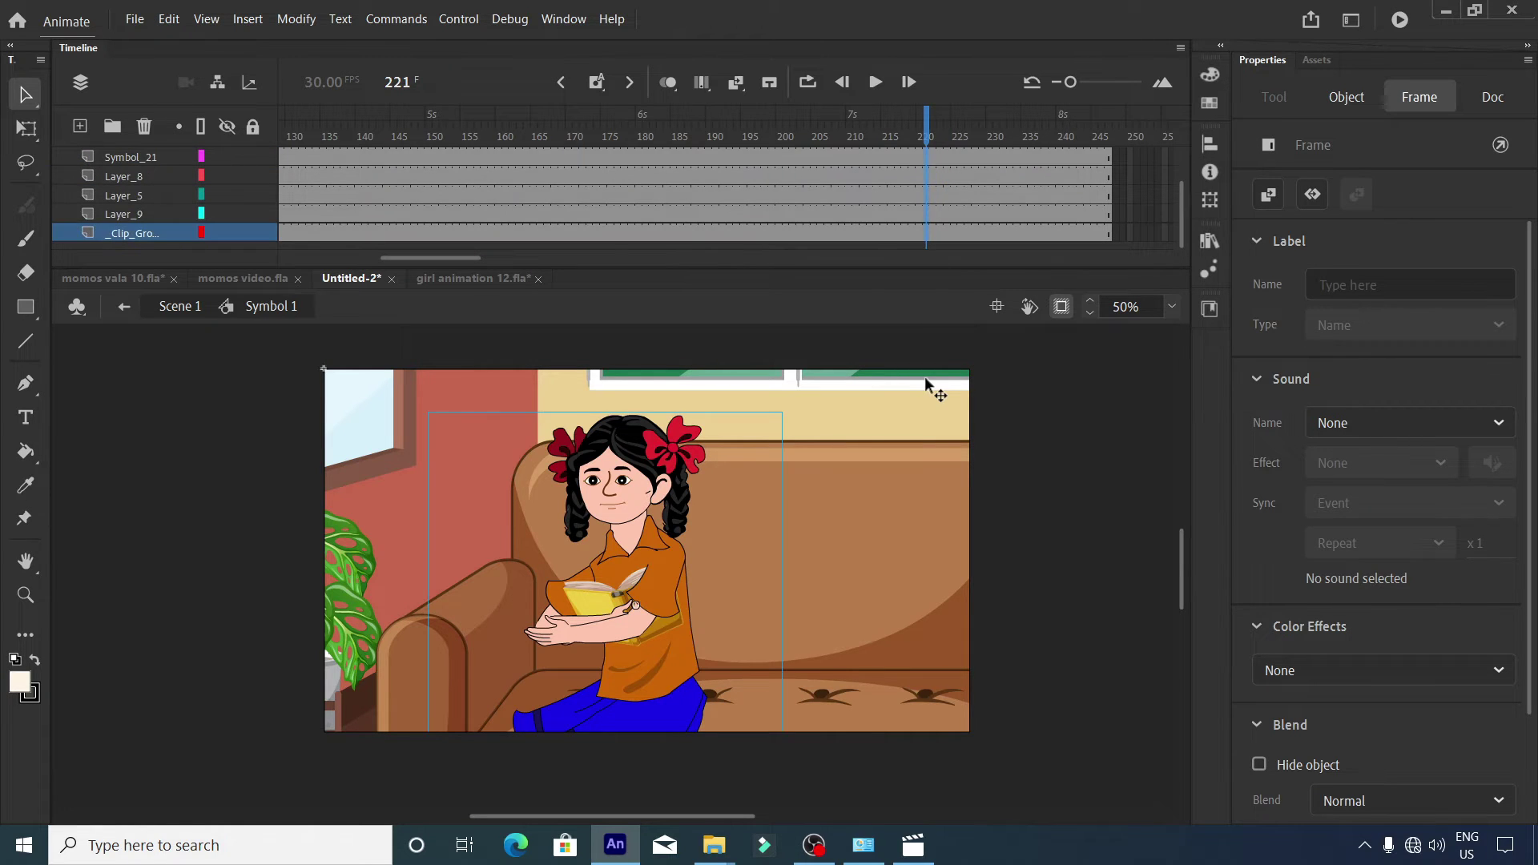
{"action": "key", "text": "F6"}
Shift all the artwork at frame 221 to the right so the boy is centred in the close-up.
{"action": "left_click_drag", "start_coordinate": [558, 596], "coordinate": [947, 563]}
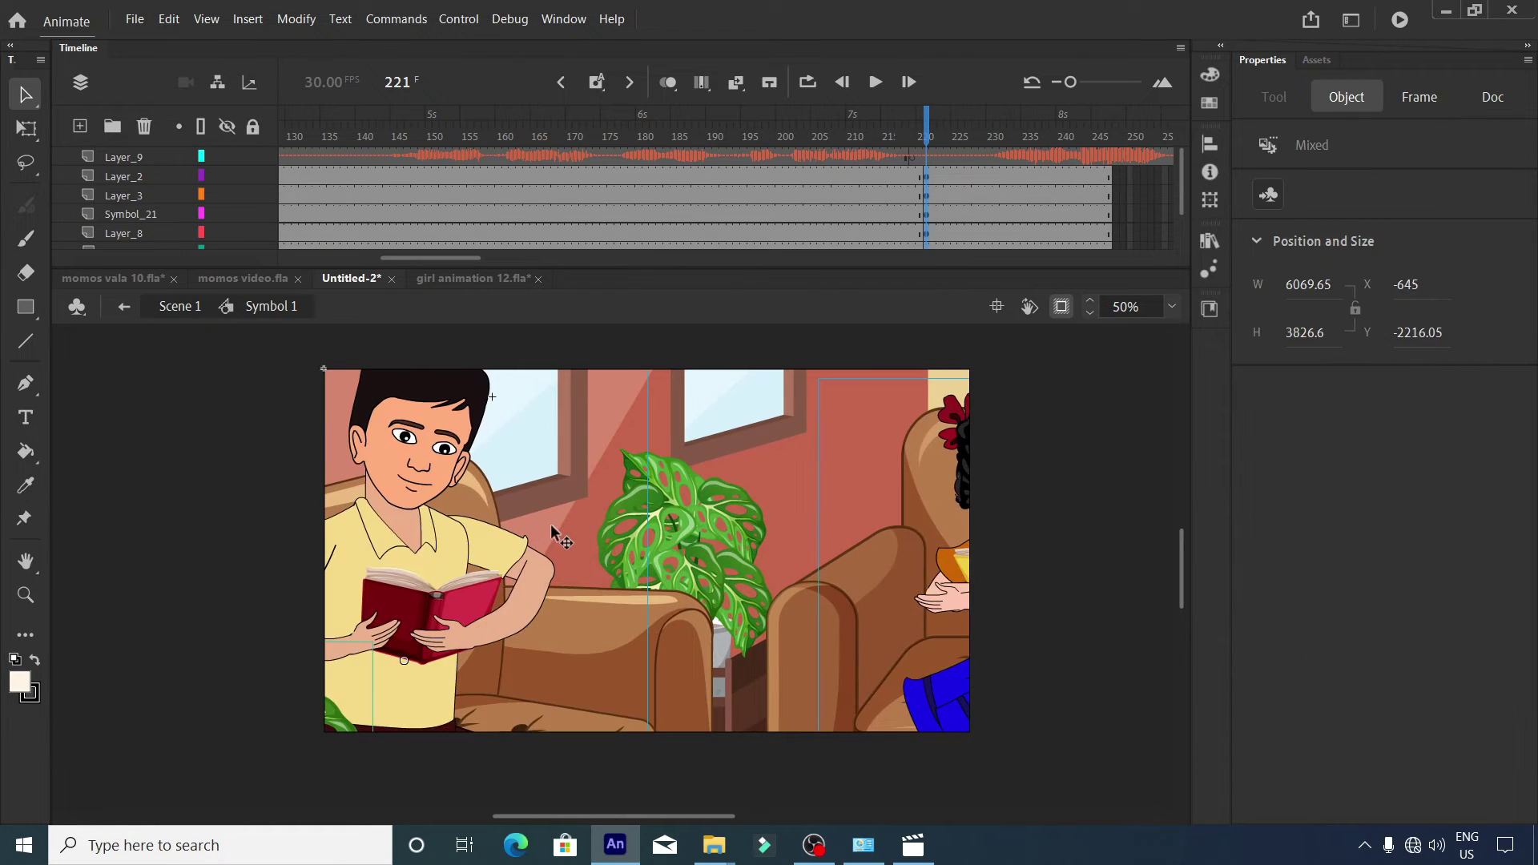
{"action": "left_click_drag", "start_coordinate": [553, 533], "coordinate": [787, 564]}
{"action": "scroll", "coordinate": [709, 506], "scroll_direction": "down", "scroll_amount": 1}
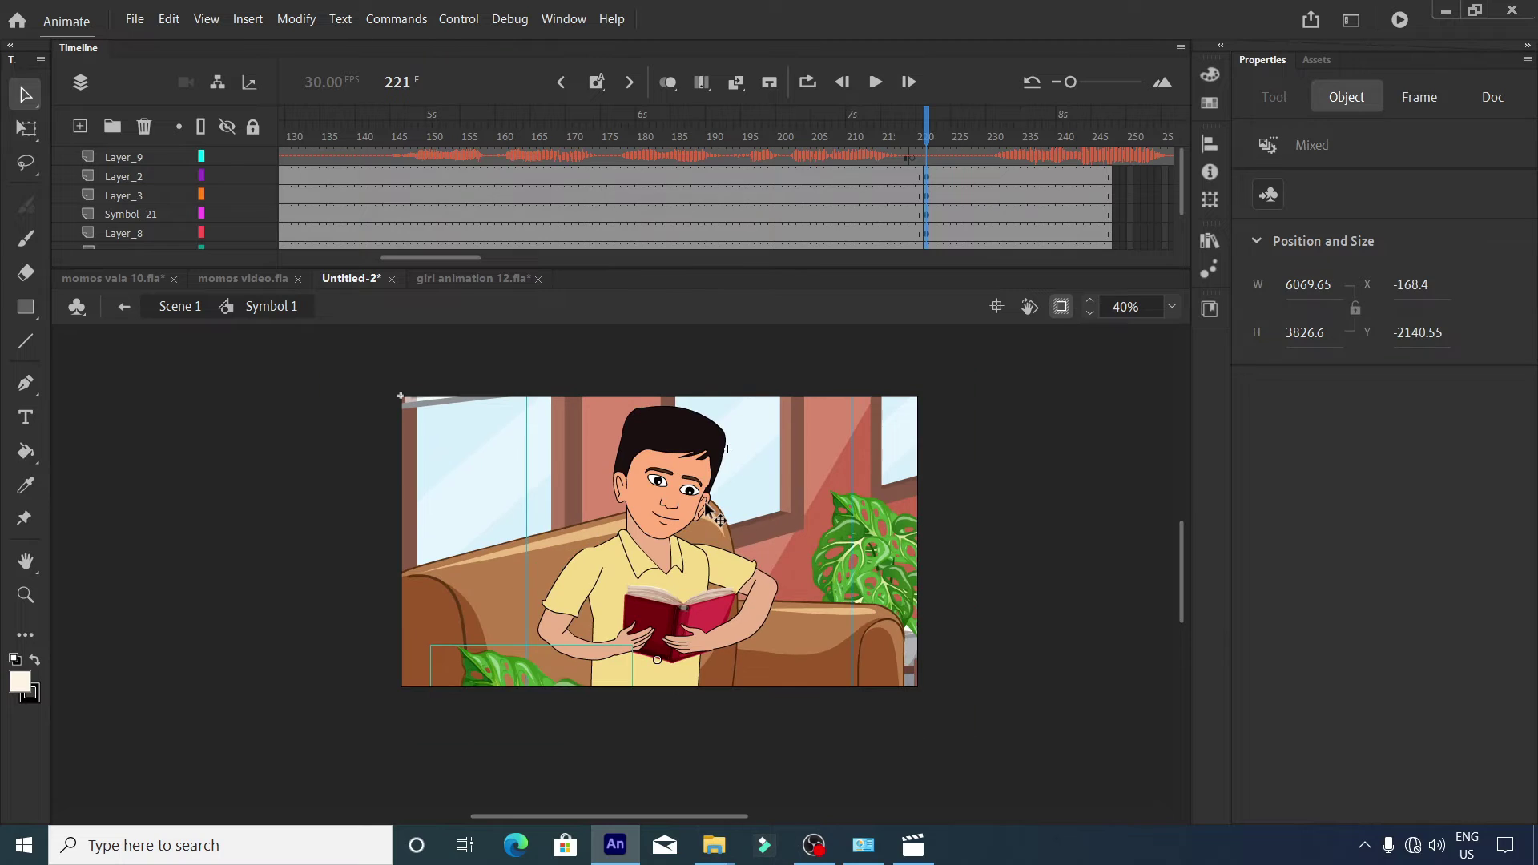
{"action": "mouse_move", "coordinate": [715, 511]}
{"action": "left_mouse_down"}
{"action": "mouse_move", "coordinate": [716, 529]}
{"action": "mouse_move", "coordinate": [712, 515]}
{"action": "left_mouse_up"}
Insert keyframes at frame 219 on all artwork layers, just before the cut to the boy.
{"action": "left_click_drag", "start_coordinate": [929, 132], "coordinate": [782, 157]}
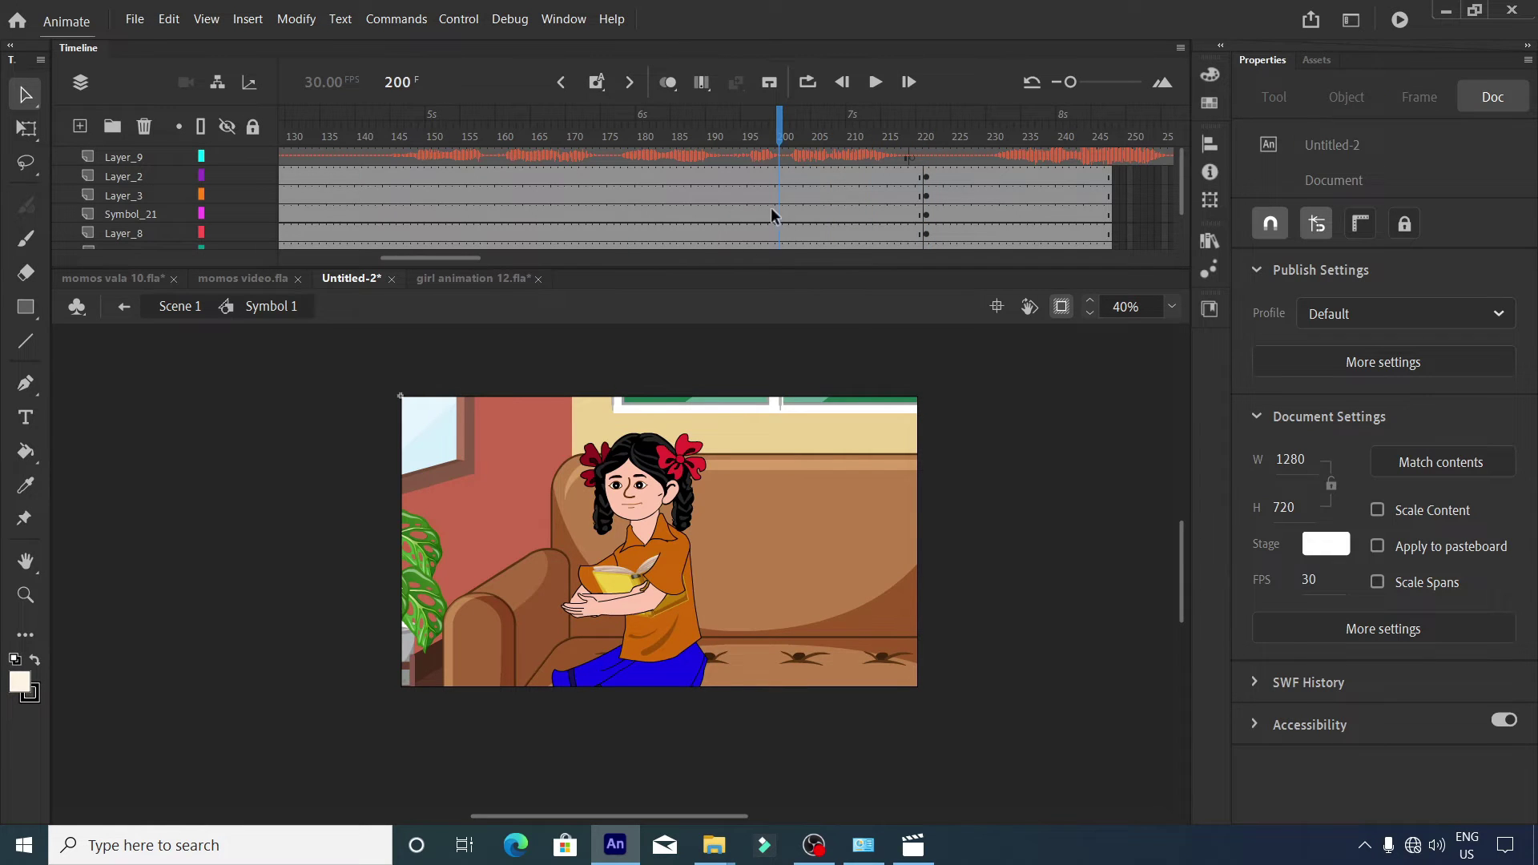
{"action": "left_click", "coordinate": [972, 205]}
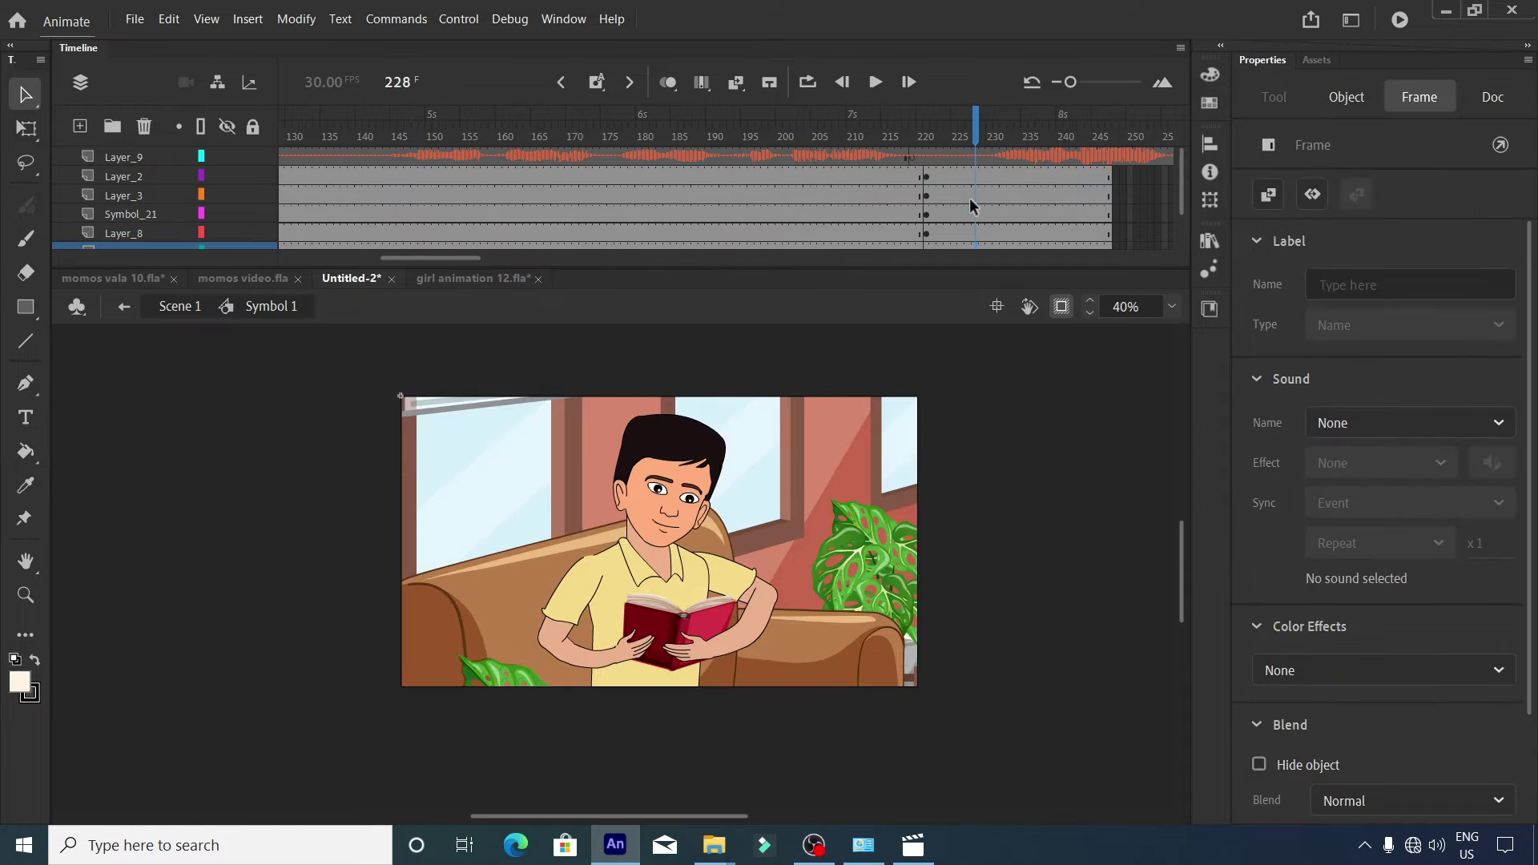
{"action": "left_click", "coordinate": [910, 169]}
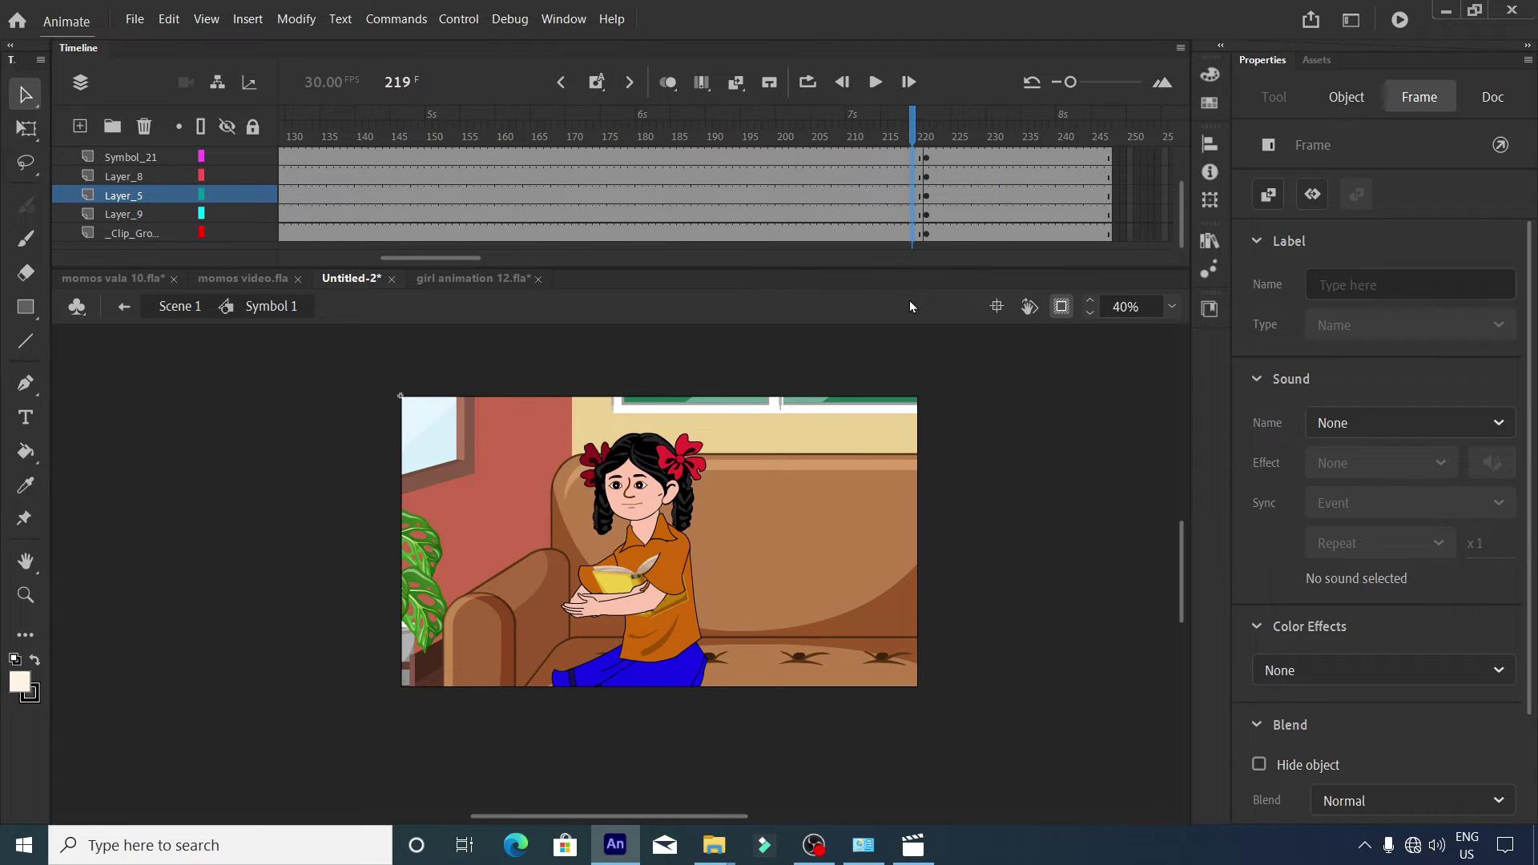
{"action": "key", "text": "ctrl+a"}
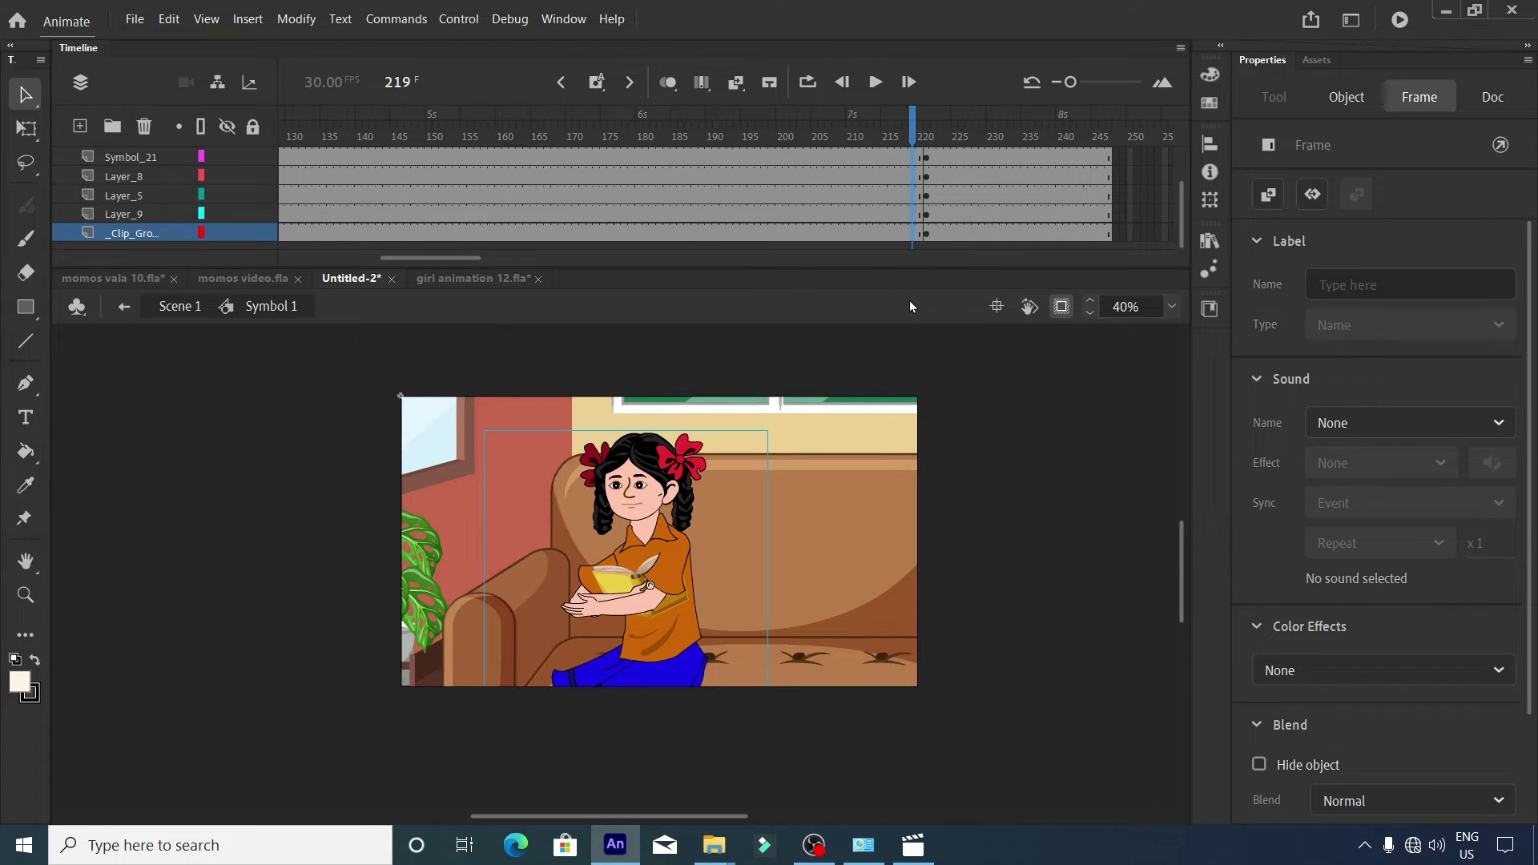
{"action": "key", "text": "F7"}
{"action": "scroll", "coordinate": [906, 186], "scroll_direction": "up", "scroll_amount": 3}
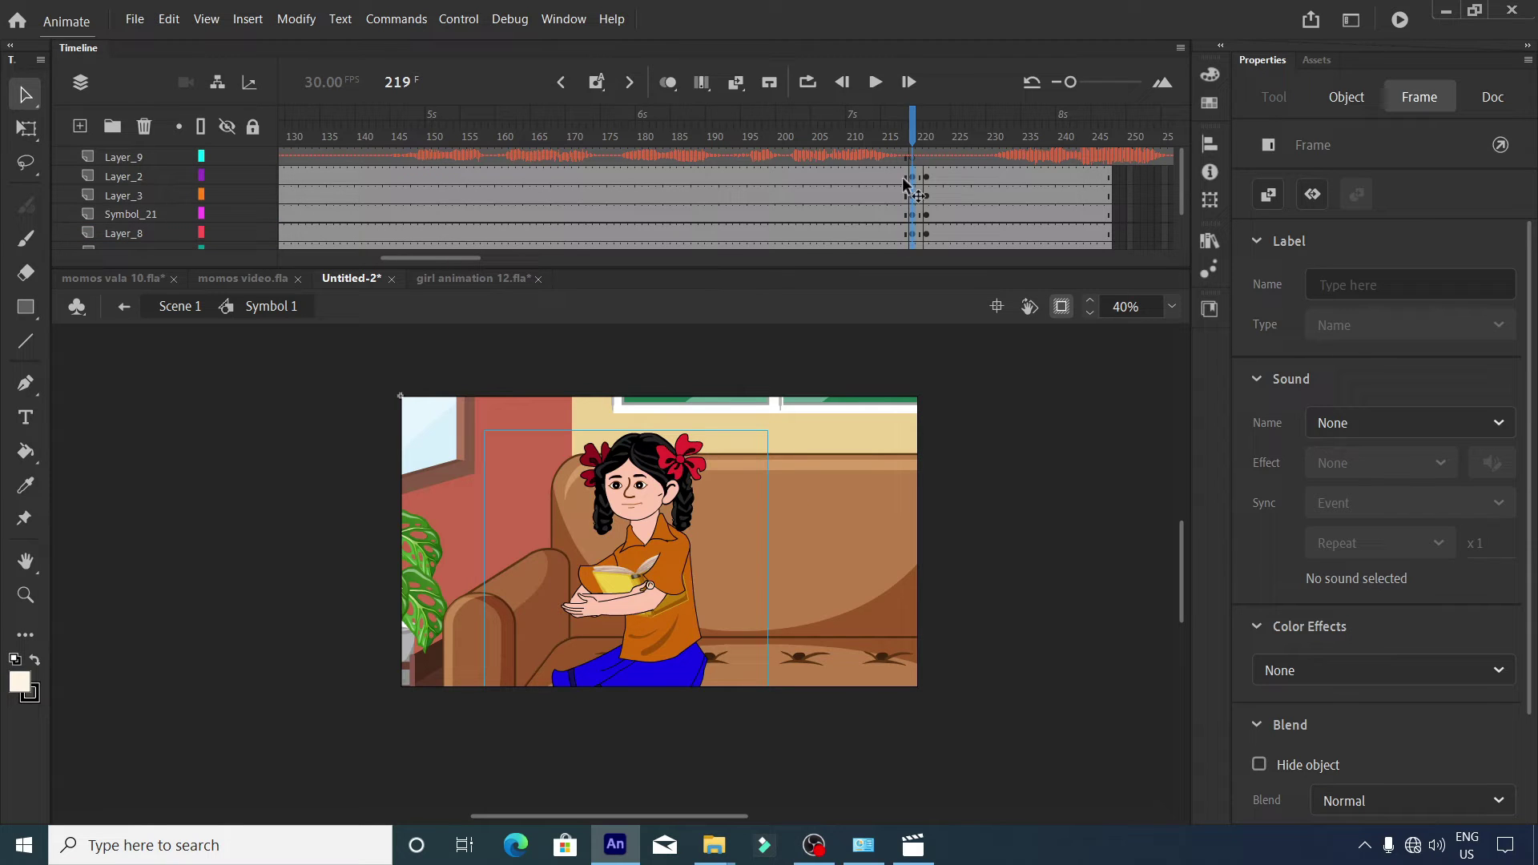
Scale the artwork at frame 219 to 120% and move it to X -1790.6, Y -2600.2 to keep the girl framed.
{"action": "key", "text": "ctrl+alt+s"}
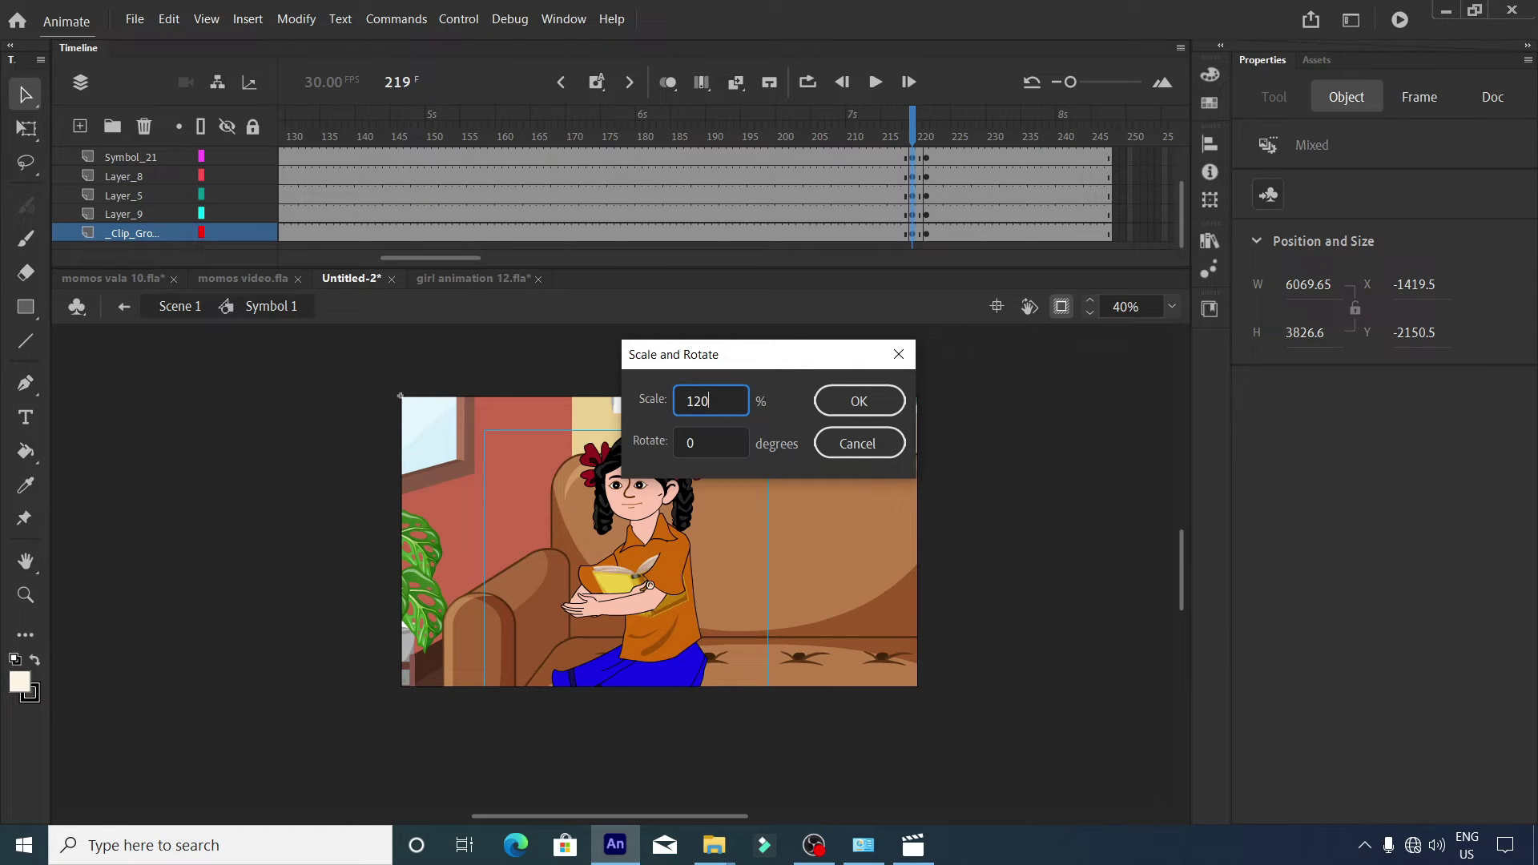
{"action": "type", "text": "120"}
{"action": "key", "text": "Return"}
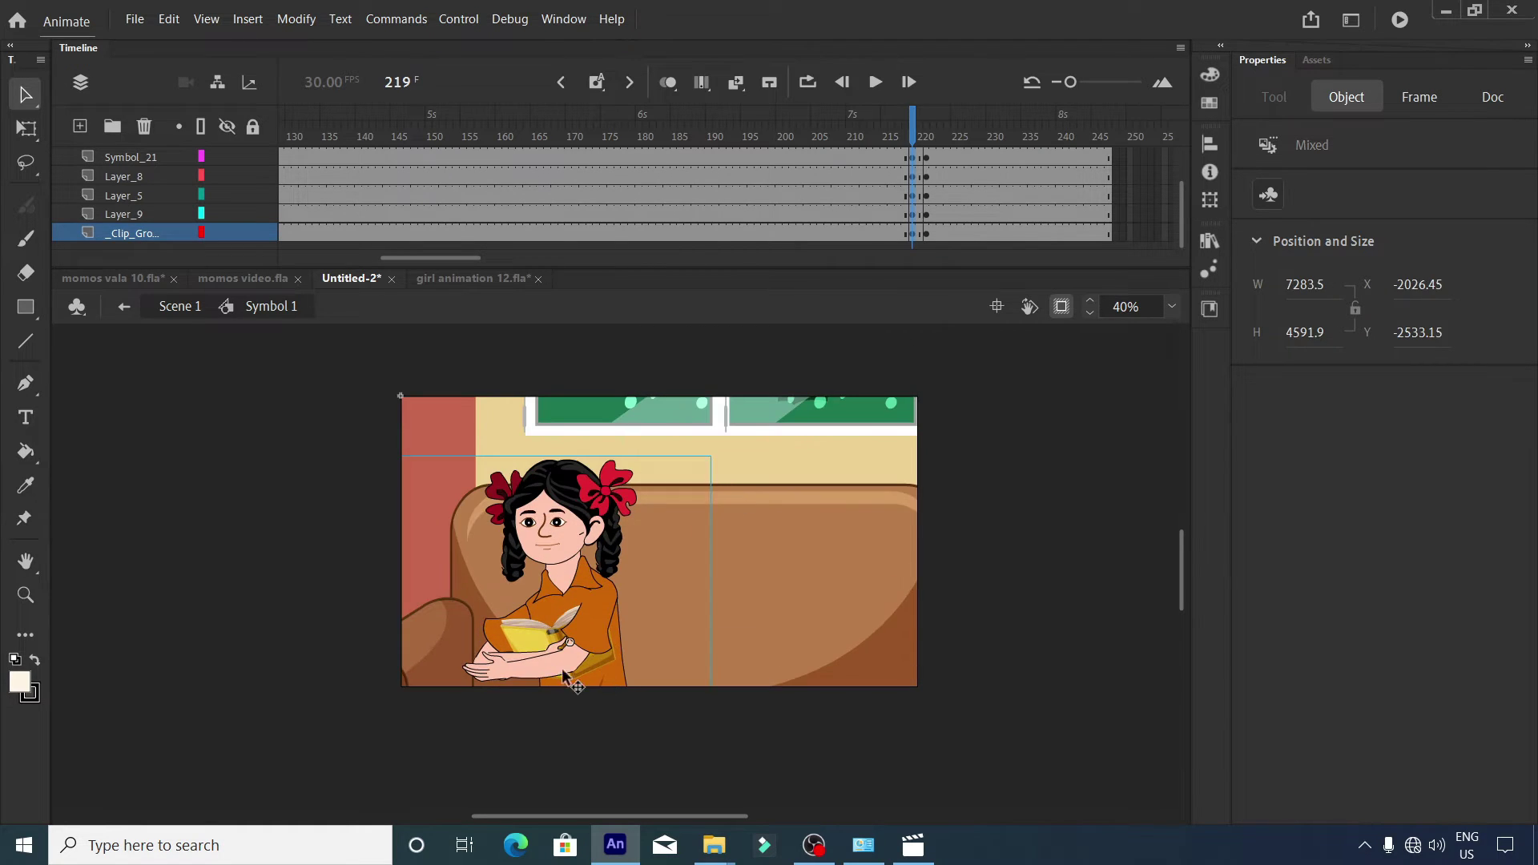
{"action": "left_click_drag", "start_coordinate": [576, 549], "coordinate": [670, 523]}
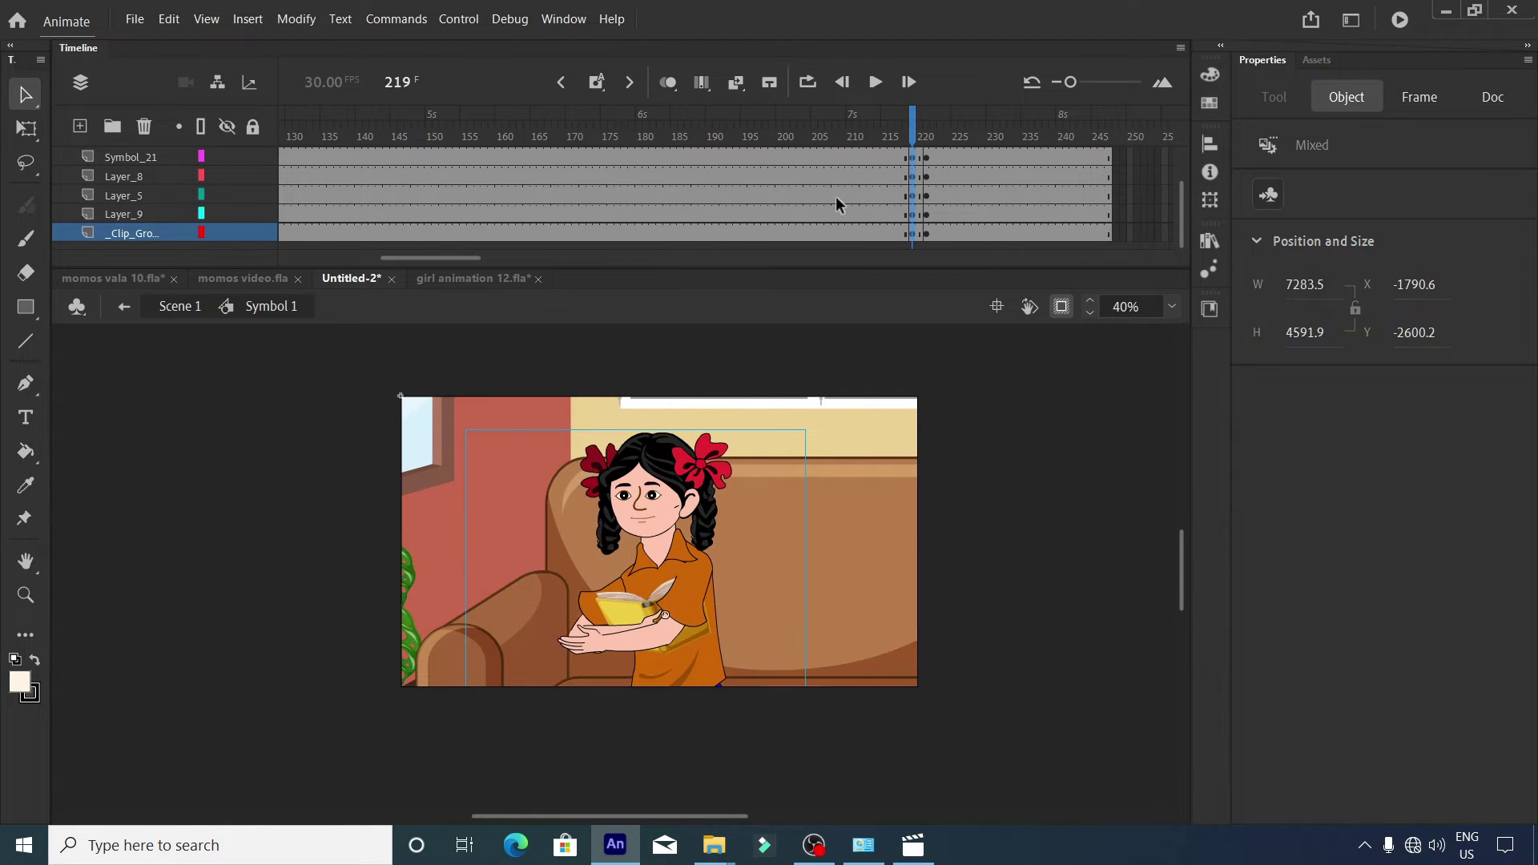
Create classic tweens on all artwork layers between frames 46 and 219, and check the slow zoom around frame 192.
{"action": "scroll", "coordinate": [835, 203], "scroll_direction": "up", "scroll_amount": 1}
{"action": "left_click_drag", "start_coordinate": [834, 177], "coordinate": [854, 317]}
{"action": "right_click", "coordinate": [848, 214]}
{"action": "left_click", "coordinate": [872, 226]}
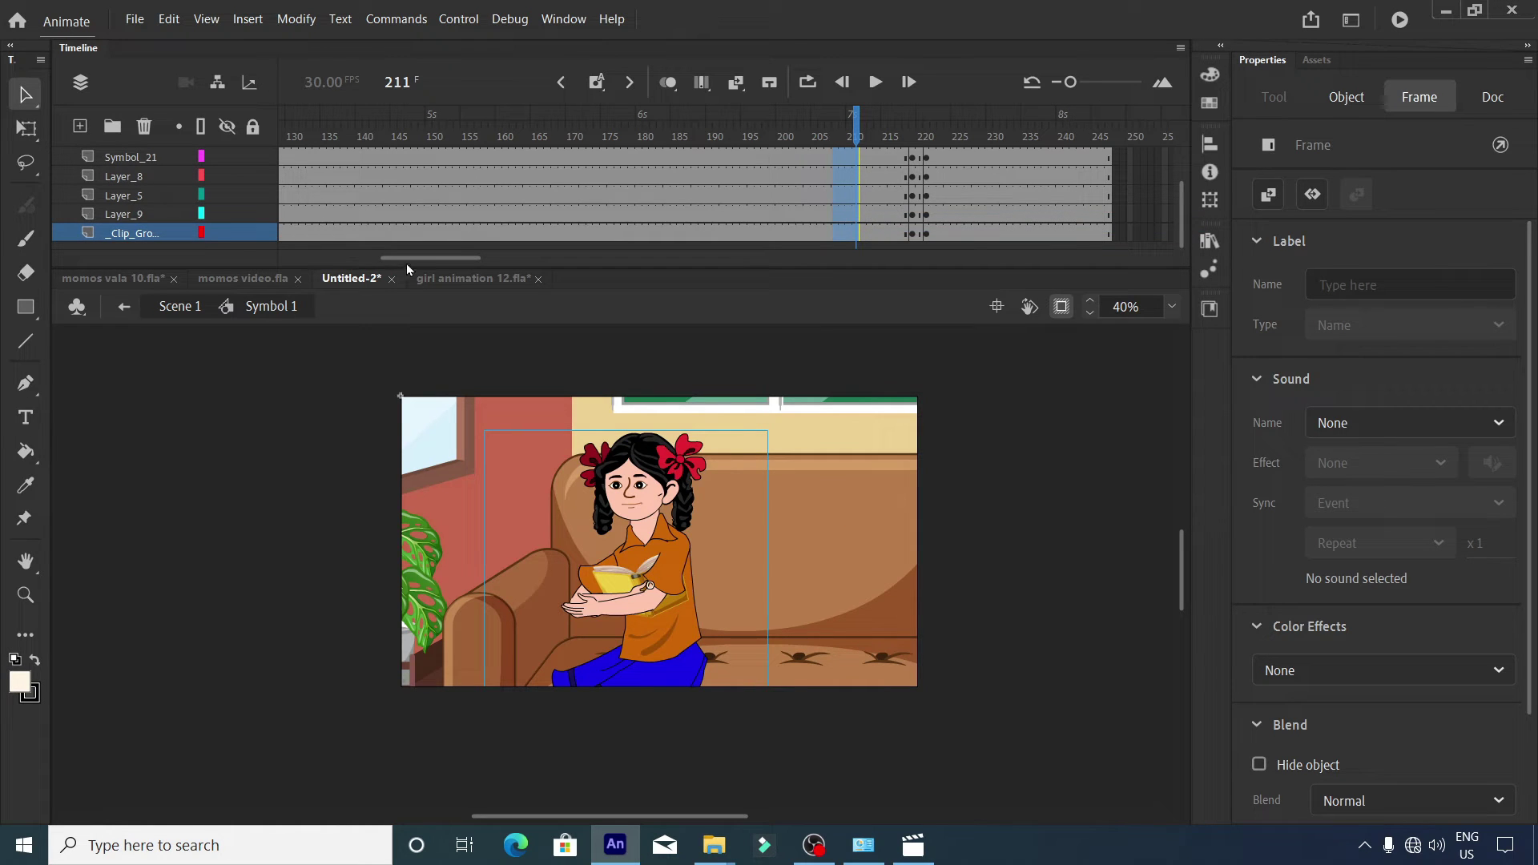
{"action": "left_click", "coordinate": [732, 137]}
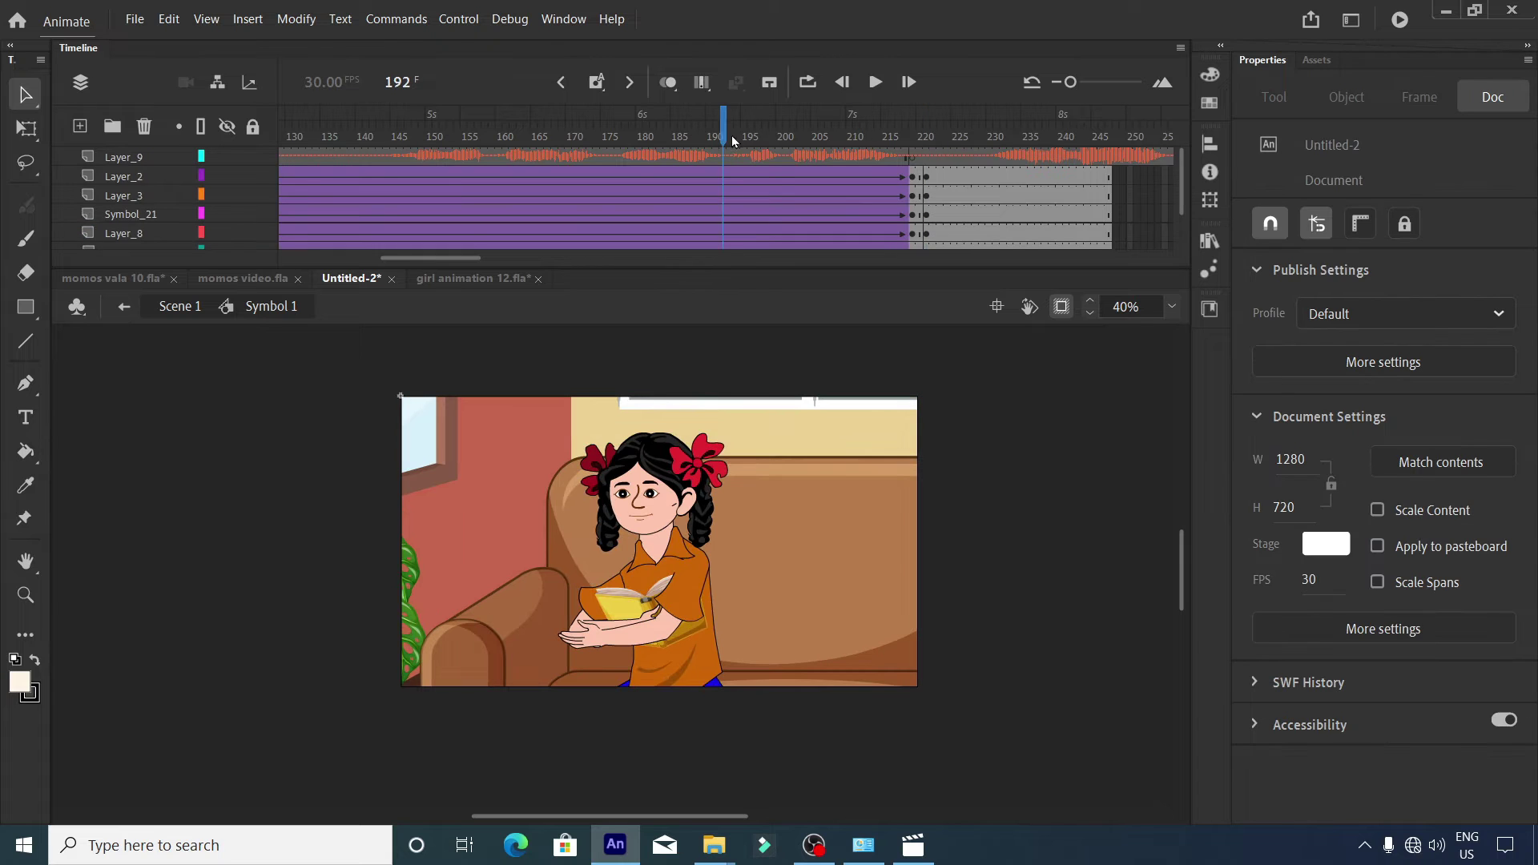
Play the slow zoom on the girl near frame 192 and check the boy's close-up at frame 221.
{"action": "left_click", "coordinate": [878, 83]}
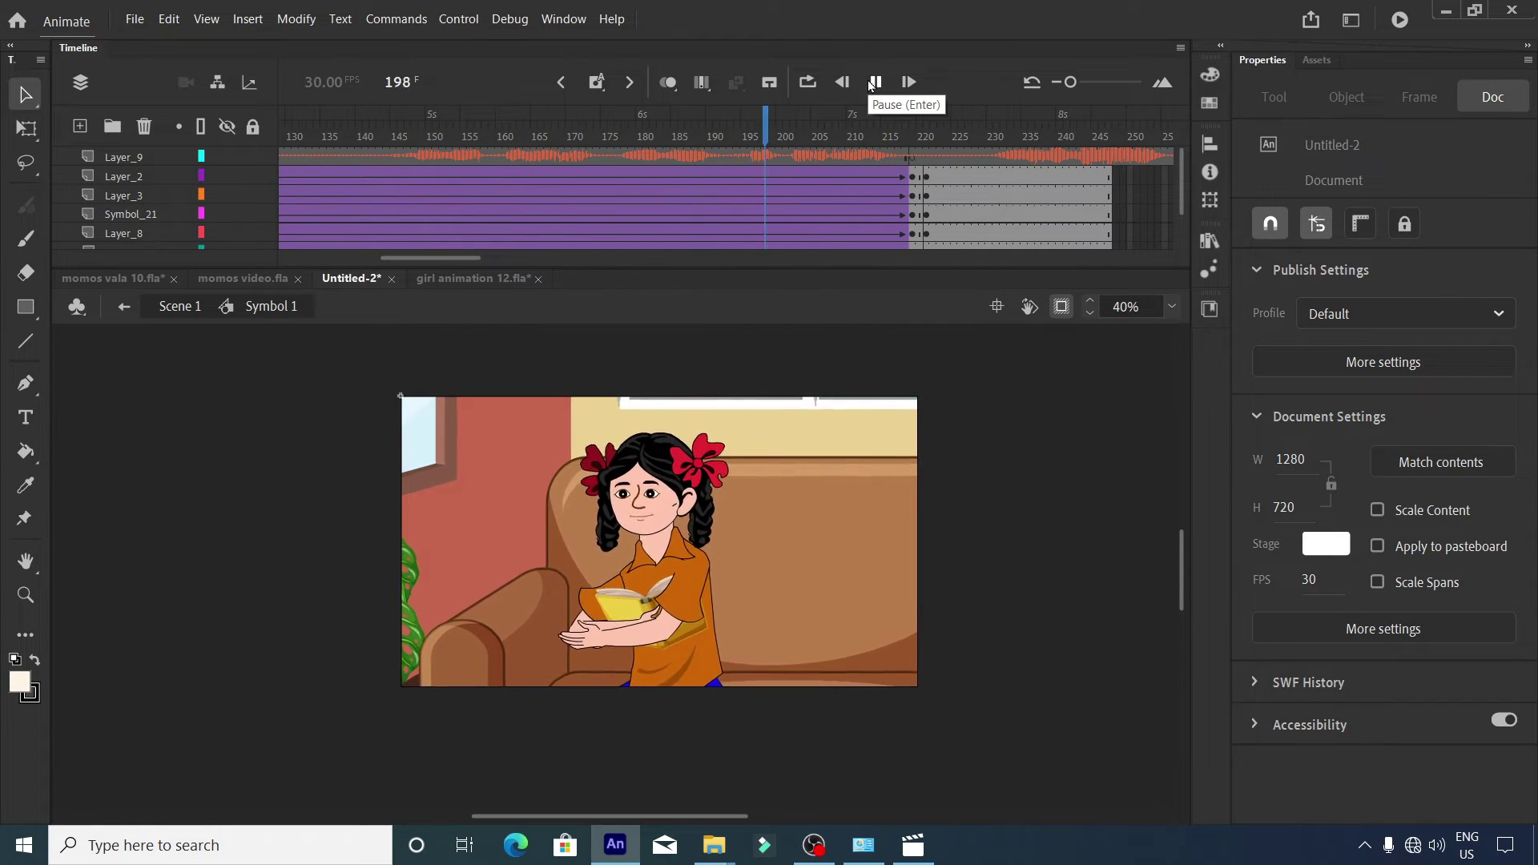
{"action": "left_click", "coordinate": [875, 82]}
{"action": "left_click", "coordinate": [929, 141]}
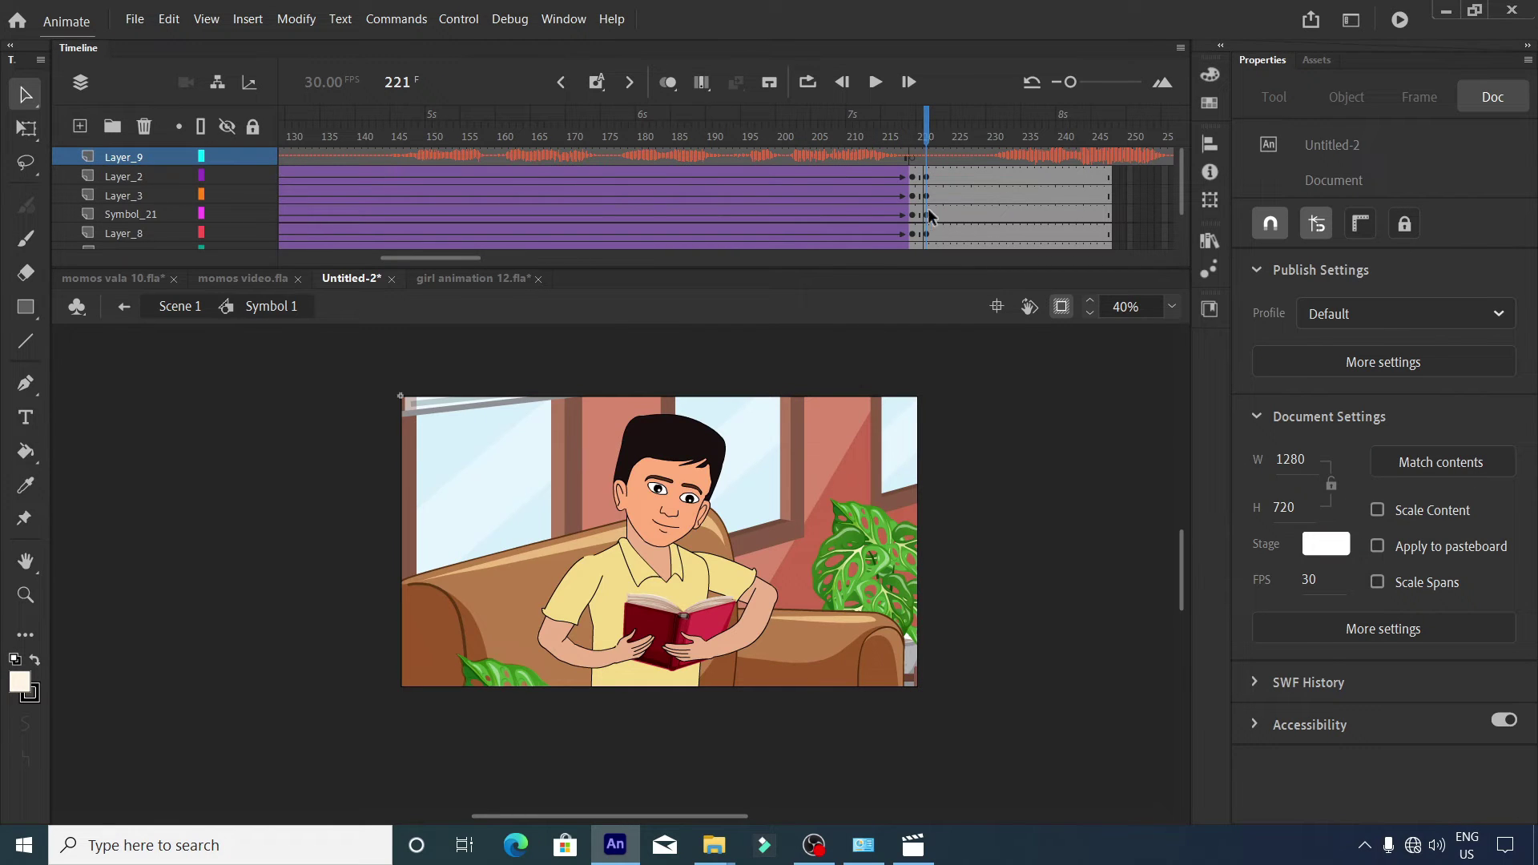
{"action": "scroll", "coordinate": [929, 210], "scroll_direction": "down", "scroll_amount": 2}
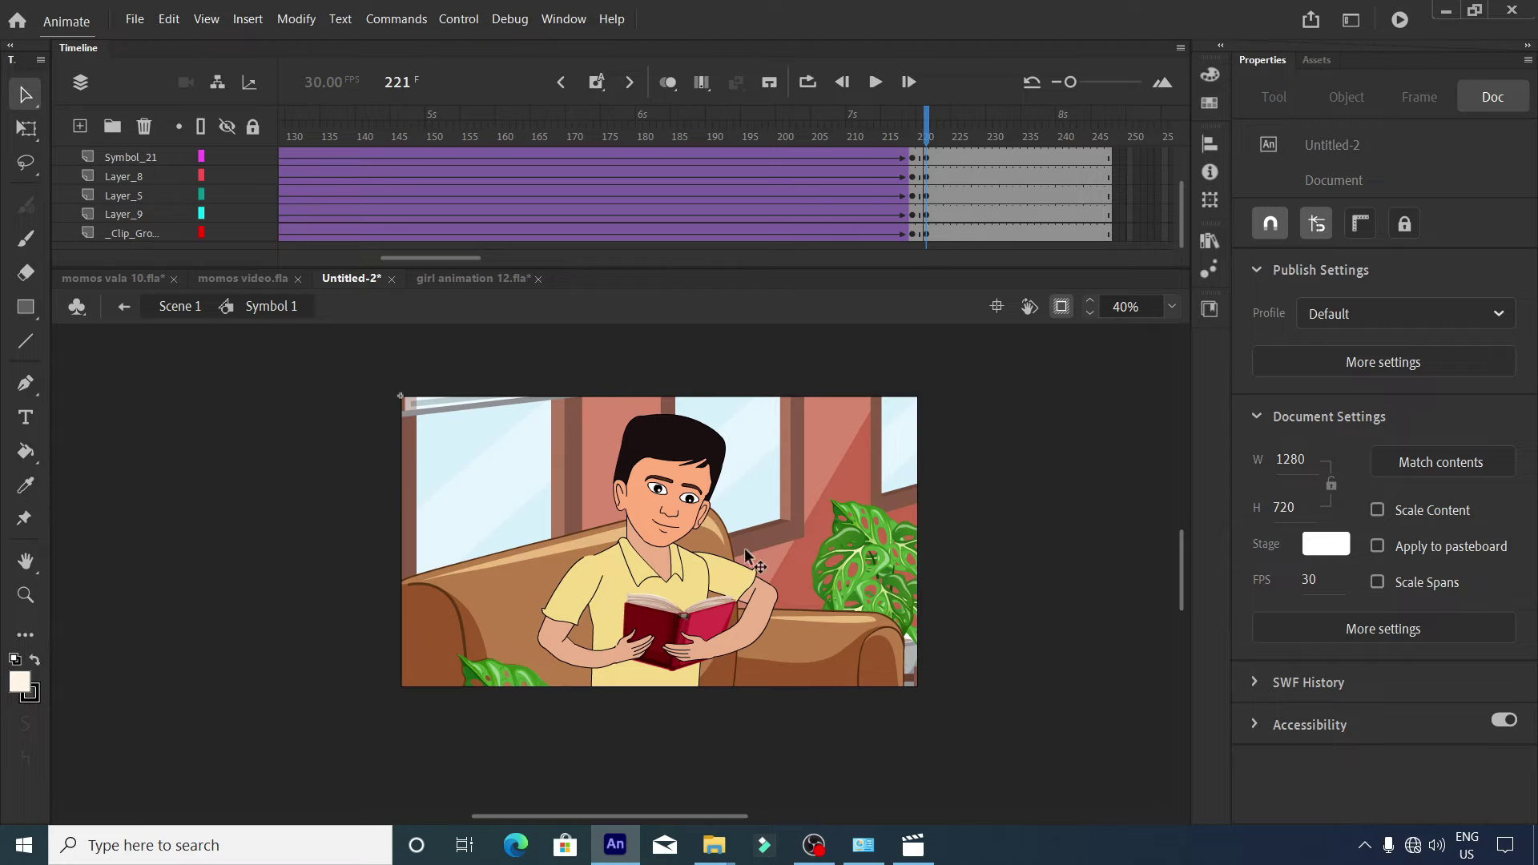
At frame 222 on the boy's layer, Layer_9, clear the reading boy and paste the copied standing boy symbol.
{"action": "left_click", "coordinate": [653, 568]}
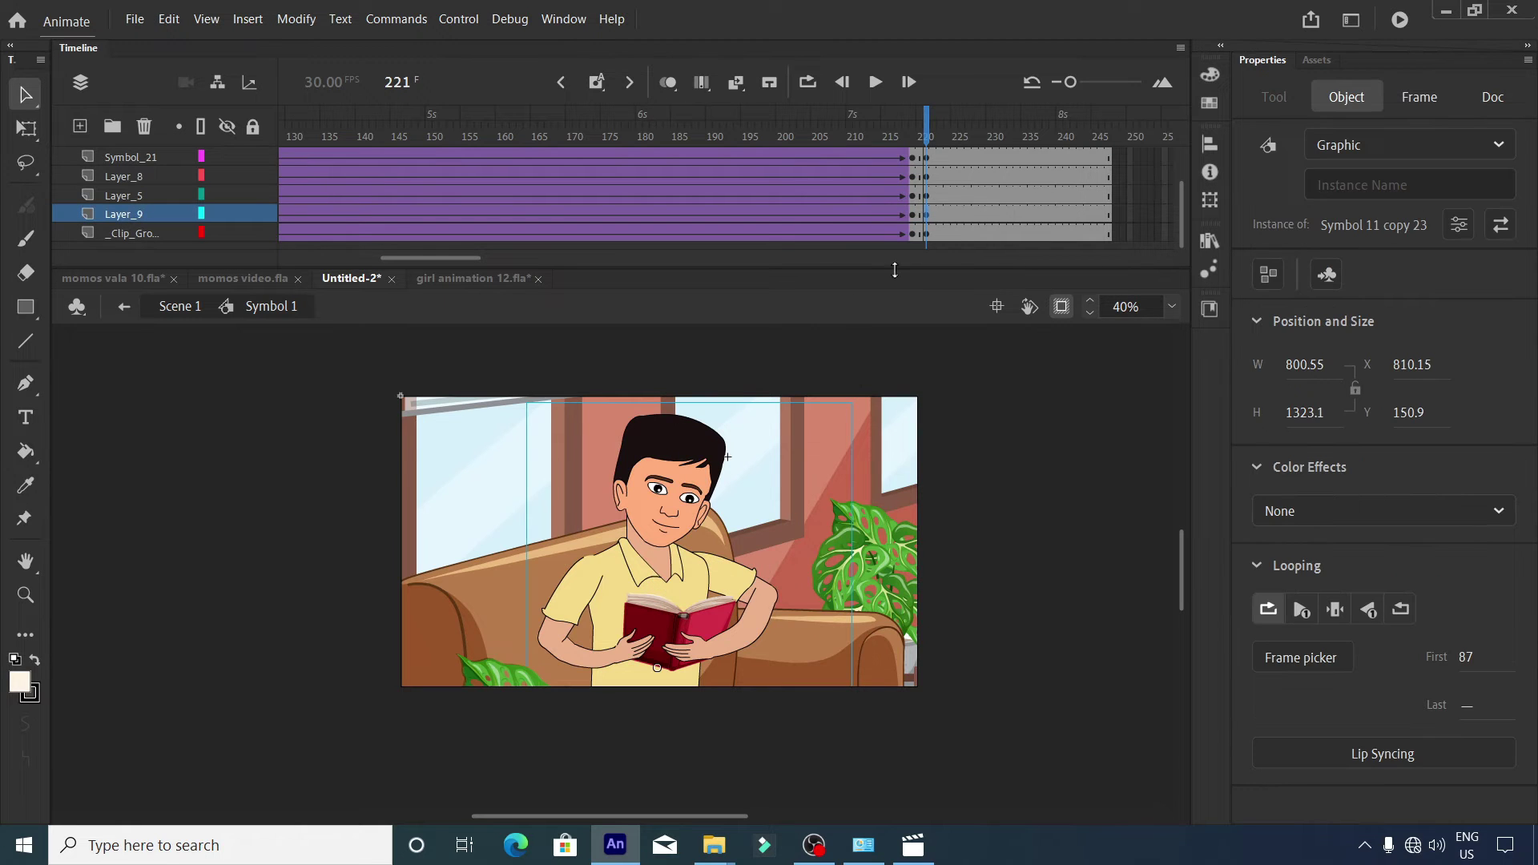
{"action": "left_click", "coordinate": [692, 519]}
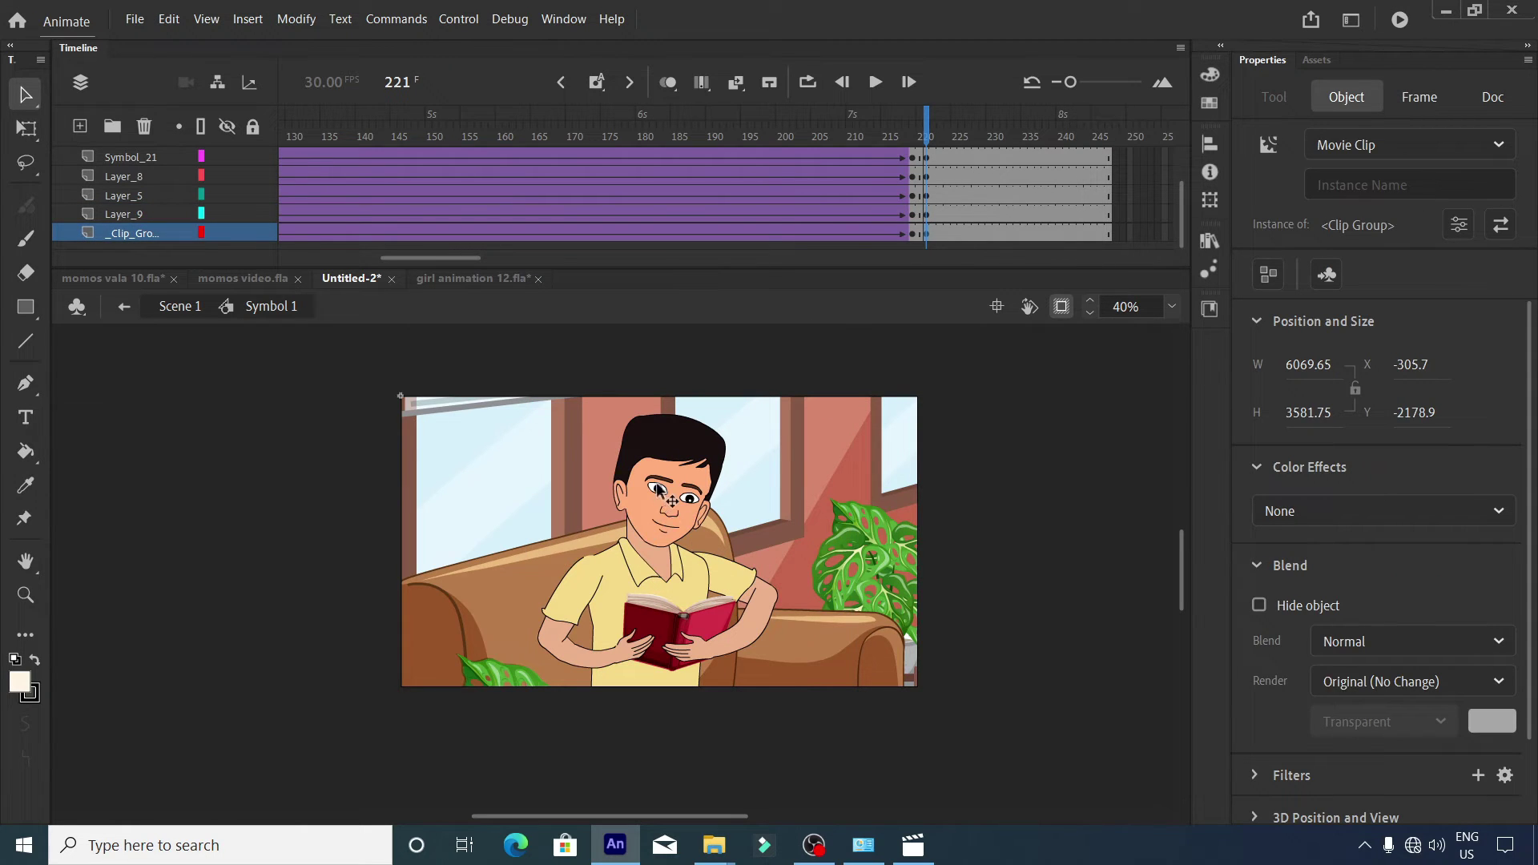
{"action": "left_click", "coordinate": [669, 513]}
{"action": "left_click", "coordinate": [934, 215]}
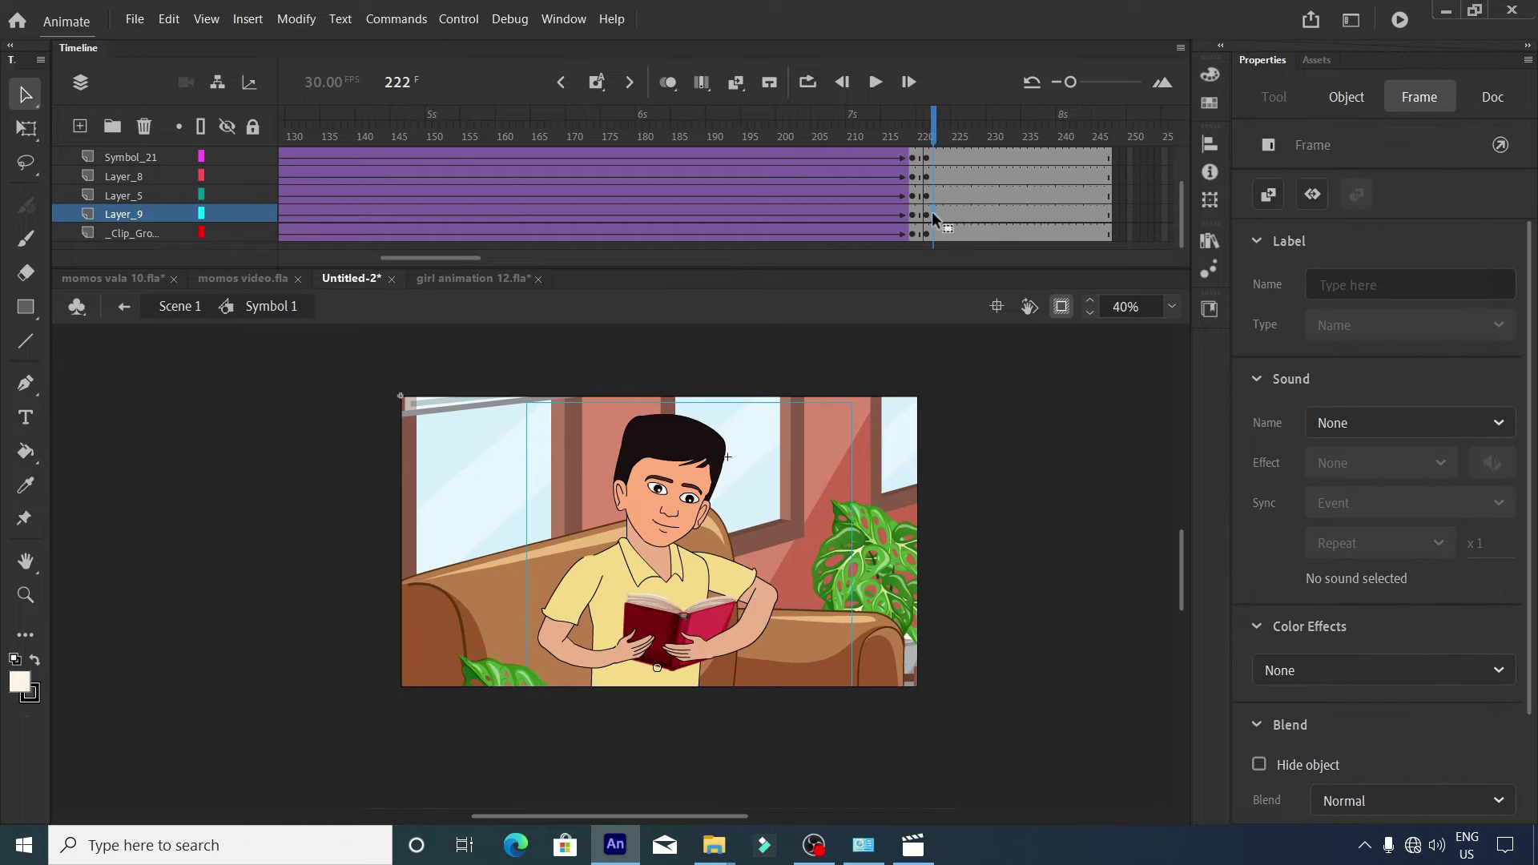
{"action": "left_click", "coordinate": [931, 211]}
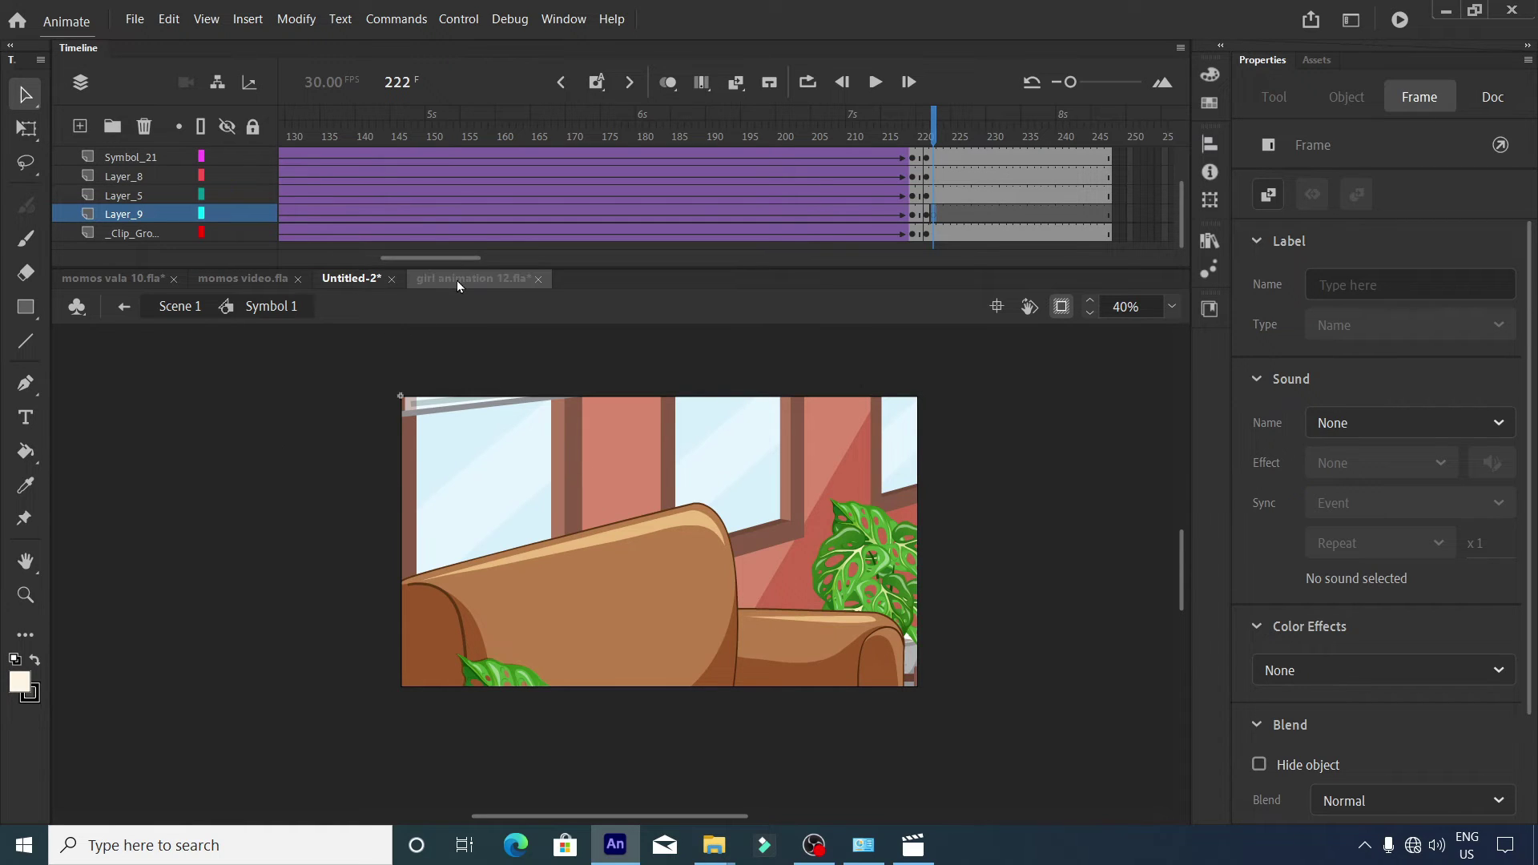
{"action": "scroll", "coordinate": [787, 213], "scroll_direction": "right", "scroll_amount": 2}
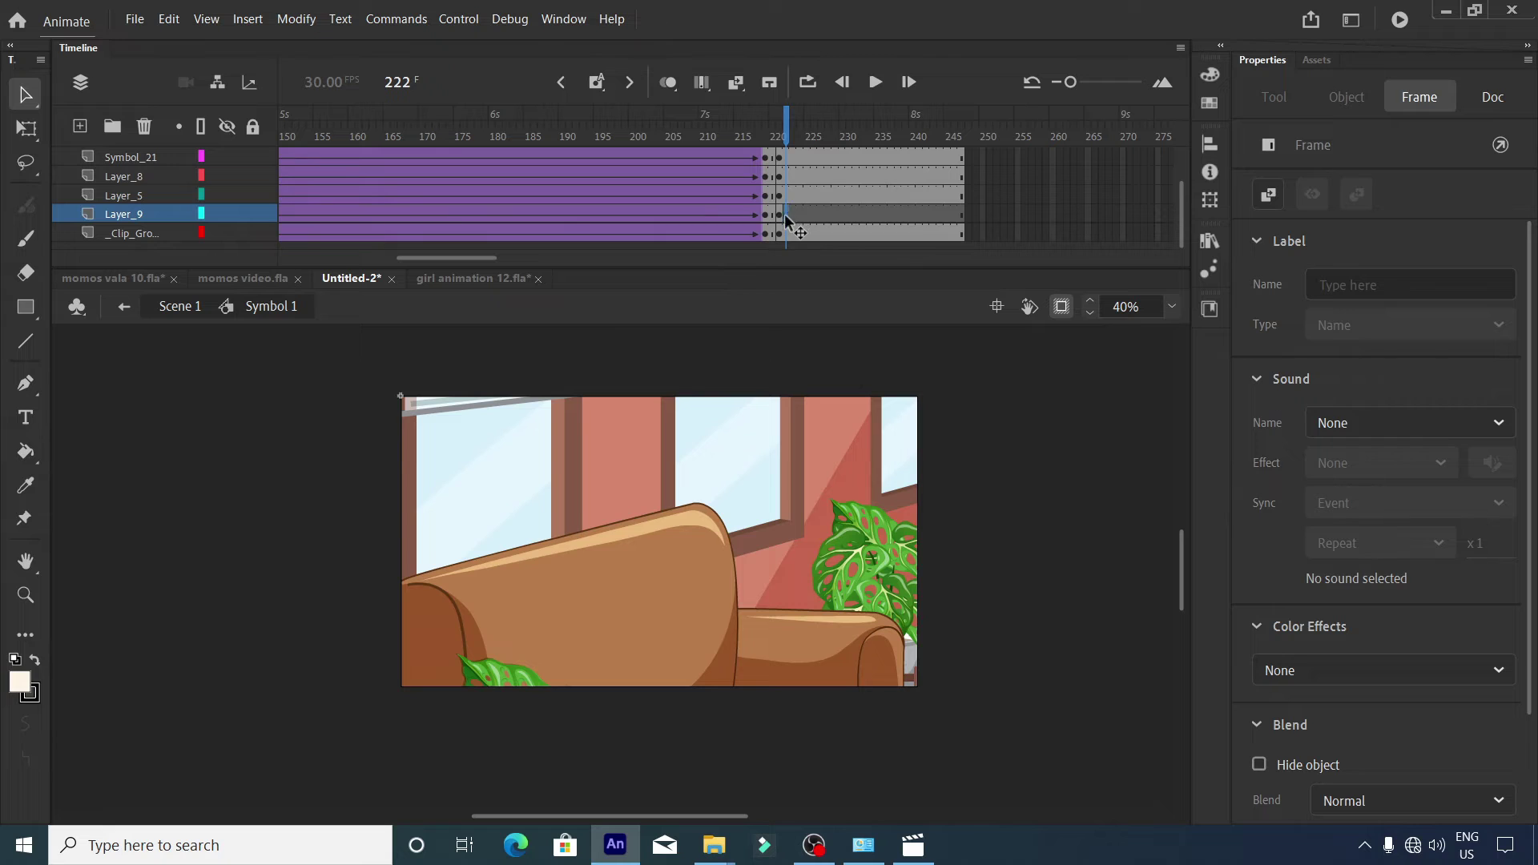
{"action": "key", "text": "ctrl+v"}
Move the standing boy down in front of the sofa to X 780.85, Y 340.85, checking against the artwork outside the stage.
{"action": "scroll", "coordinate": [673, 488], "scroll_direction": "down", "scroll_amount": 3}
{"action": "scroll", "coordinate": [657, 486], "scroll_direction": "up", "scroll_amount": 1}
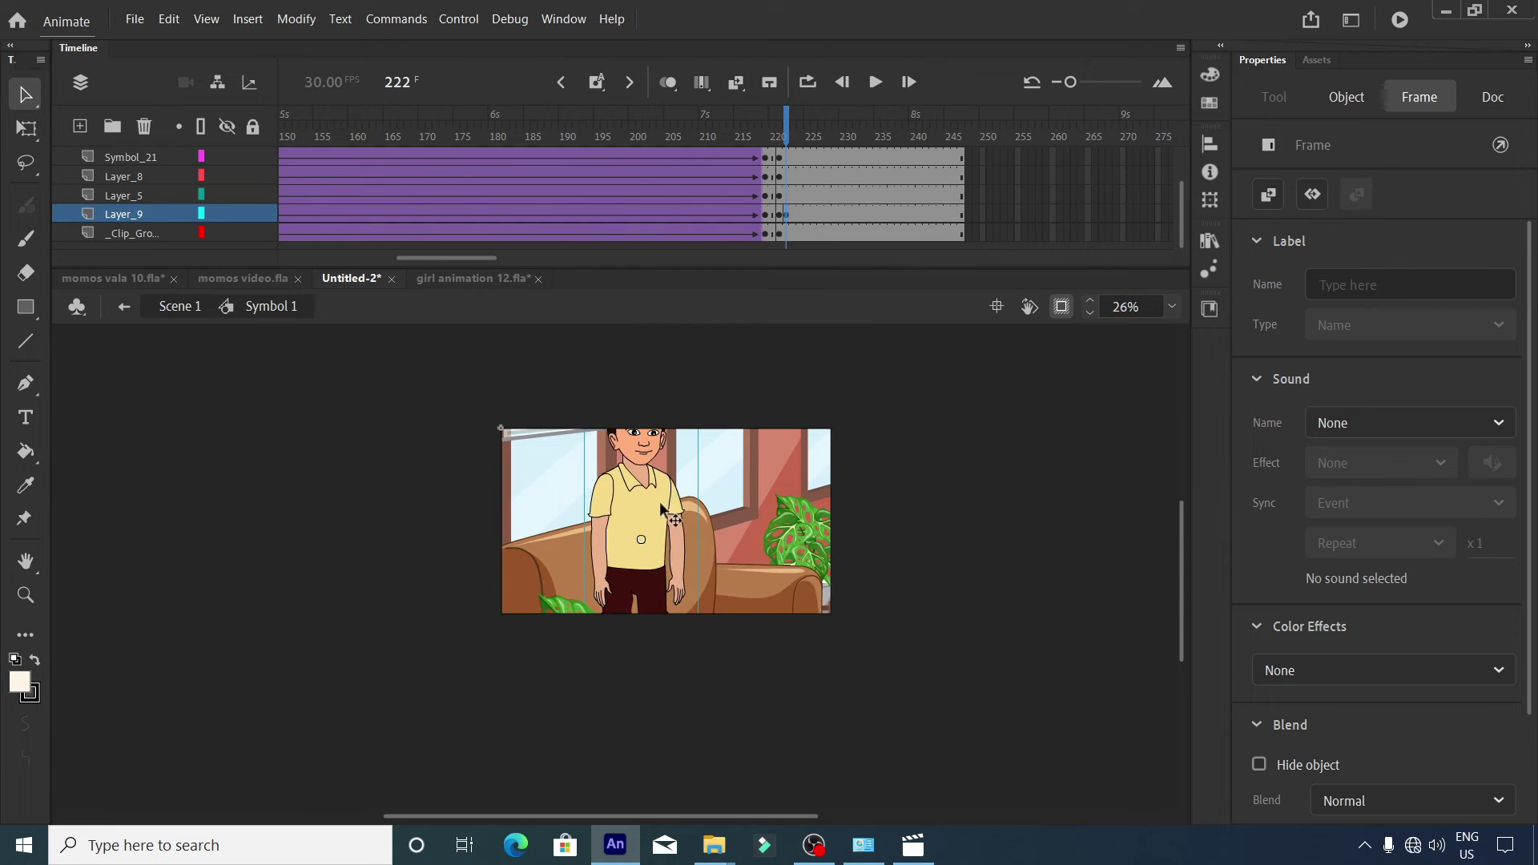
{"action": "left_click", "coordinate": [1063, 308]}
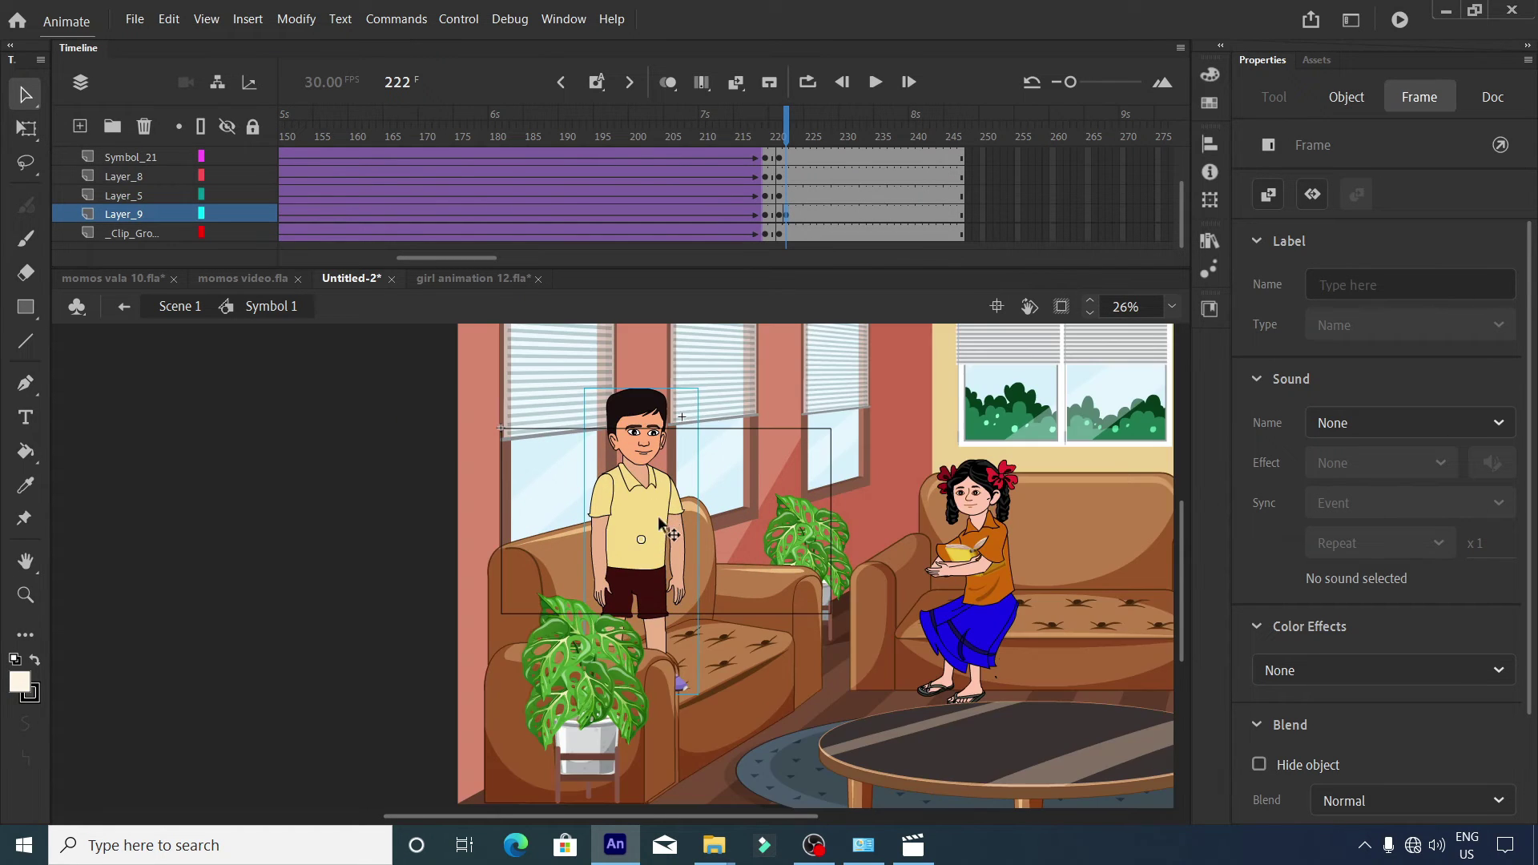
{"action": "left_click_drag", "start_coordinate": [651, 512], "coordinate": [670, 611]}
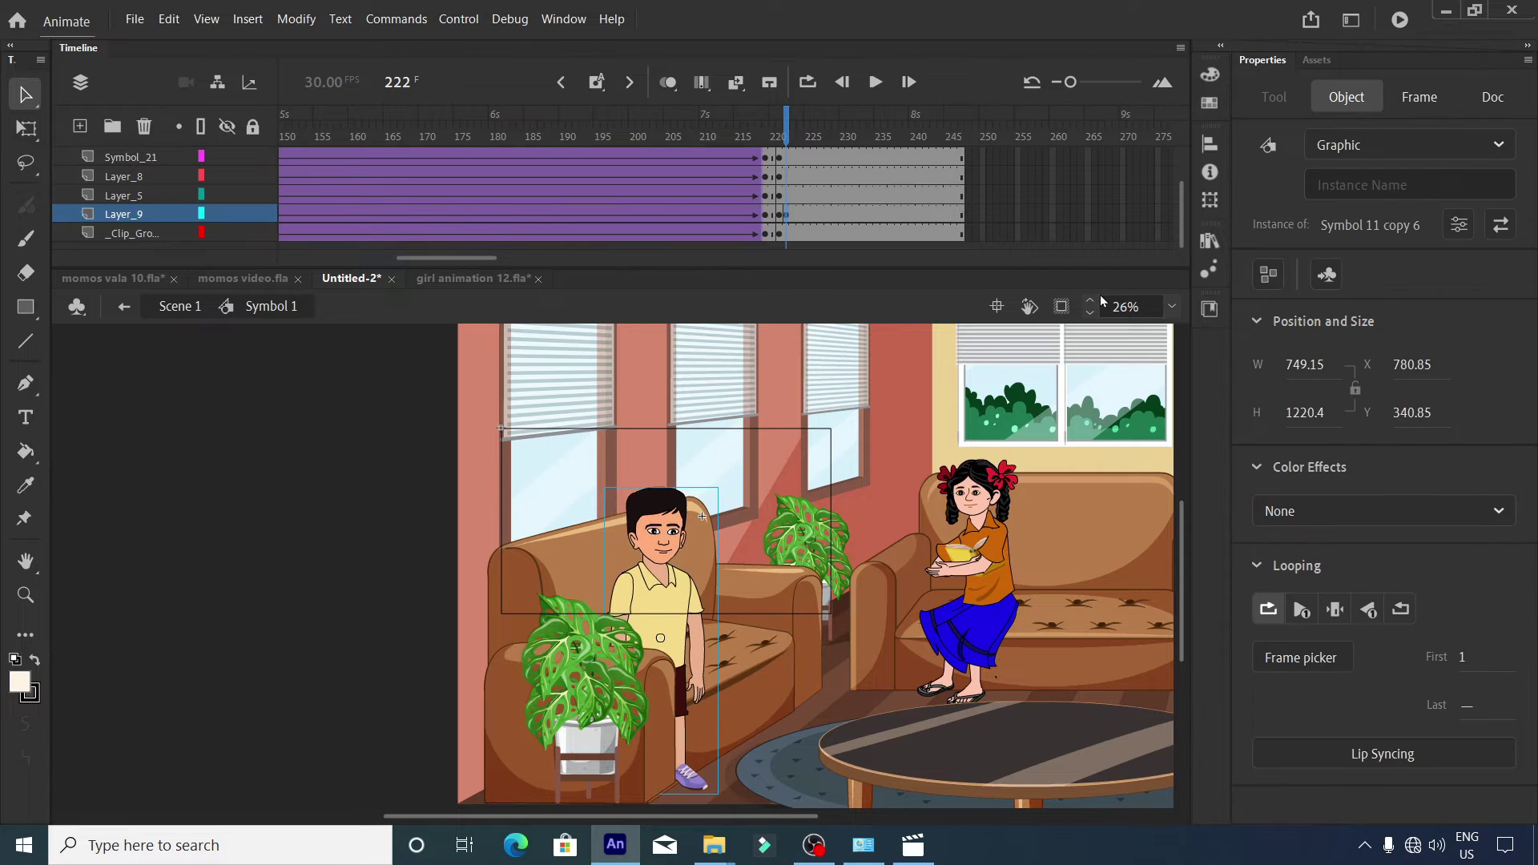
{"action": "left_click", "coordinate": [1061, 306]}
Enable onion skinning and align the standing boy with the reading pose at X 833.15, Y 154.1.
{"action": "left_click", "coordinate": [667, 82]}
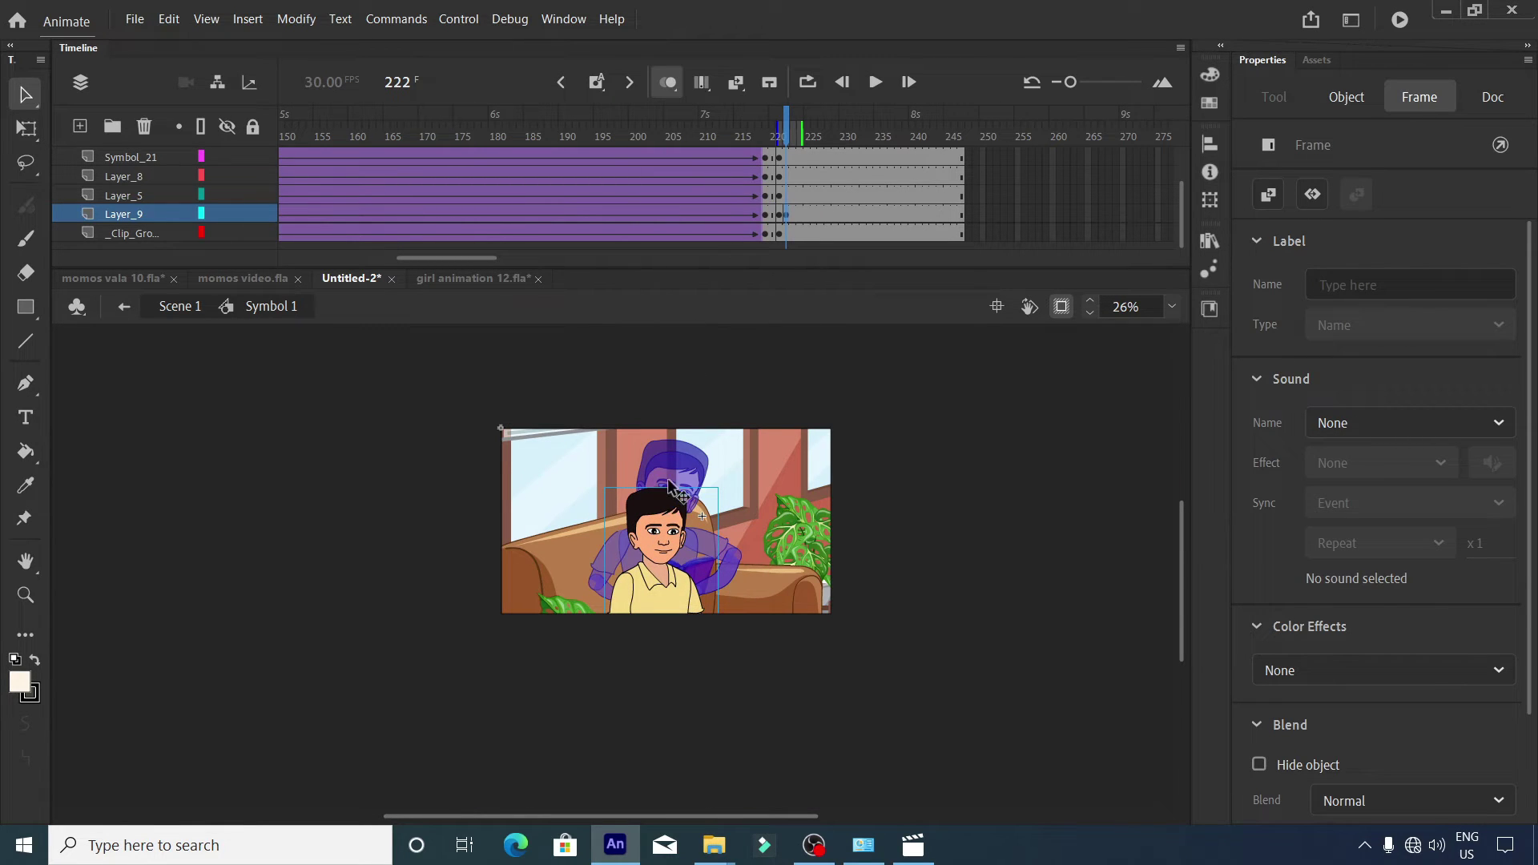
{"action": "scroll", "coordinate": [687, 473], "scroll_direction": "up", "scroll_amount": 2}
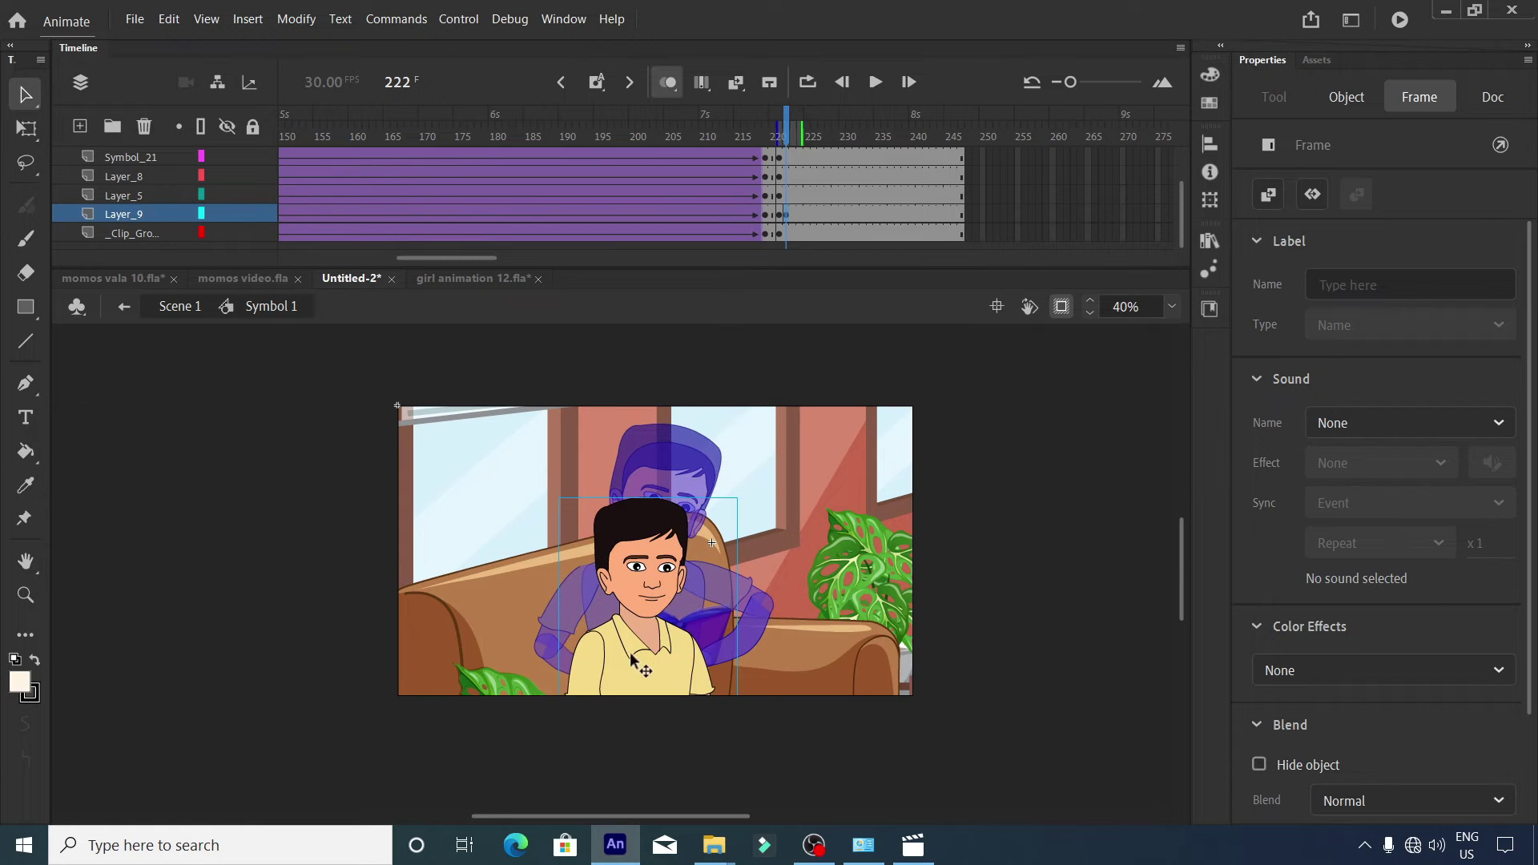
{"action": "left_click_drag", "start_coordinate": [634, 651], "coordinate": [655, 574]}
{"action": "scroll", "coordinate": [665, 593], "scroll_direction": "up", "scroll_amount": 2}
{"action": "scroll", "coordinate": [665, 593], "scroll_direction": "down", "scroll_amount": 1}
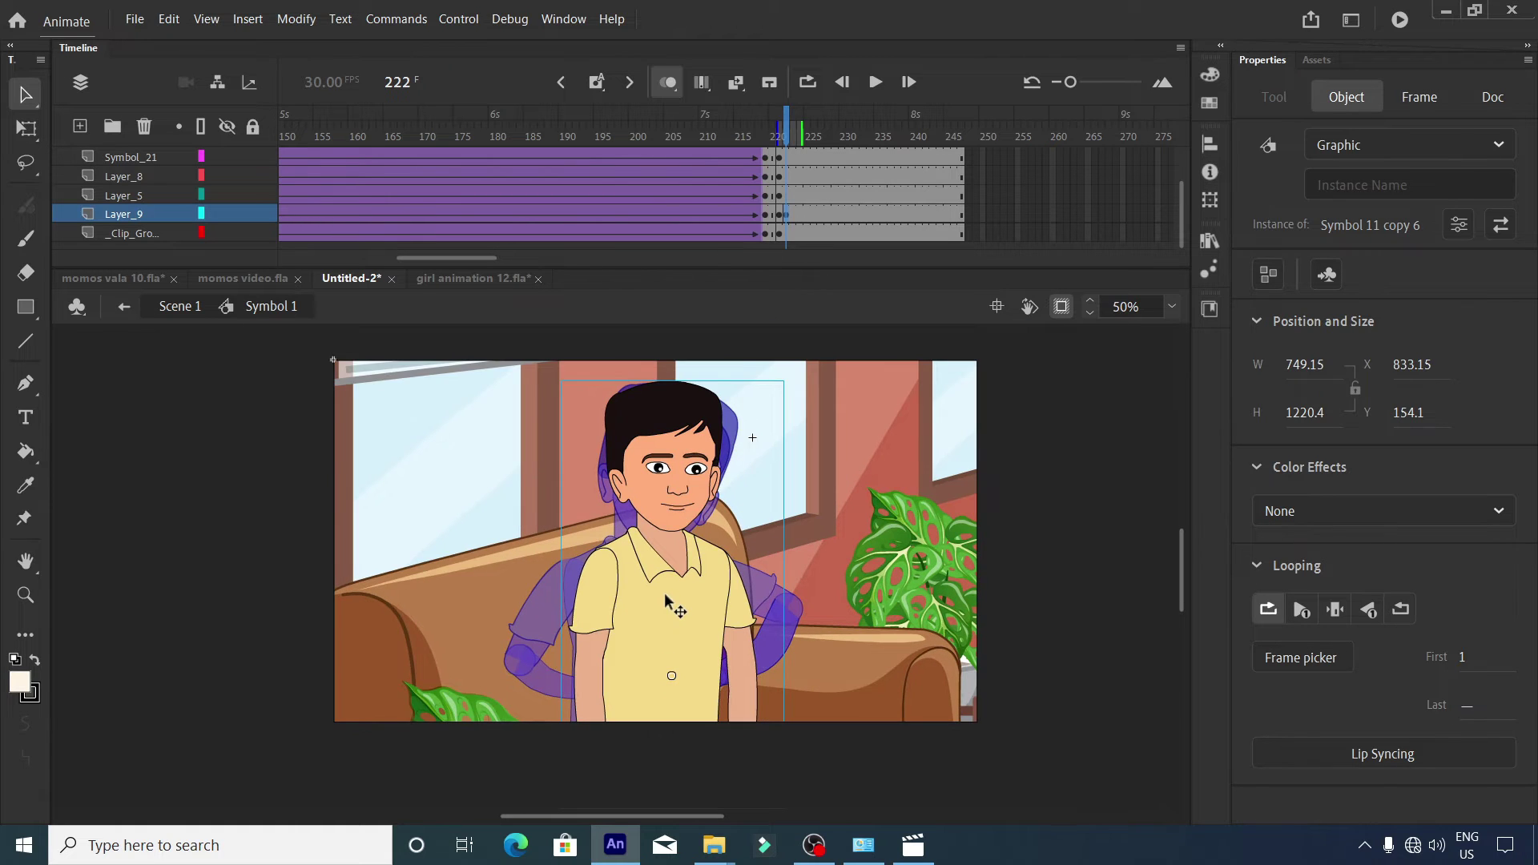
Scale the standing boy by 125%, reduce him in repeated 95% steps to W 762.75, H 1242.45, and disable onion skinning.
{"action": "key", "text": "ctrl+alt+s"}
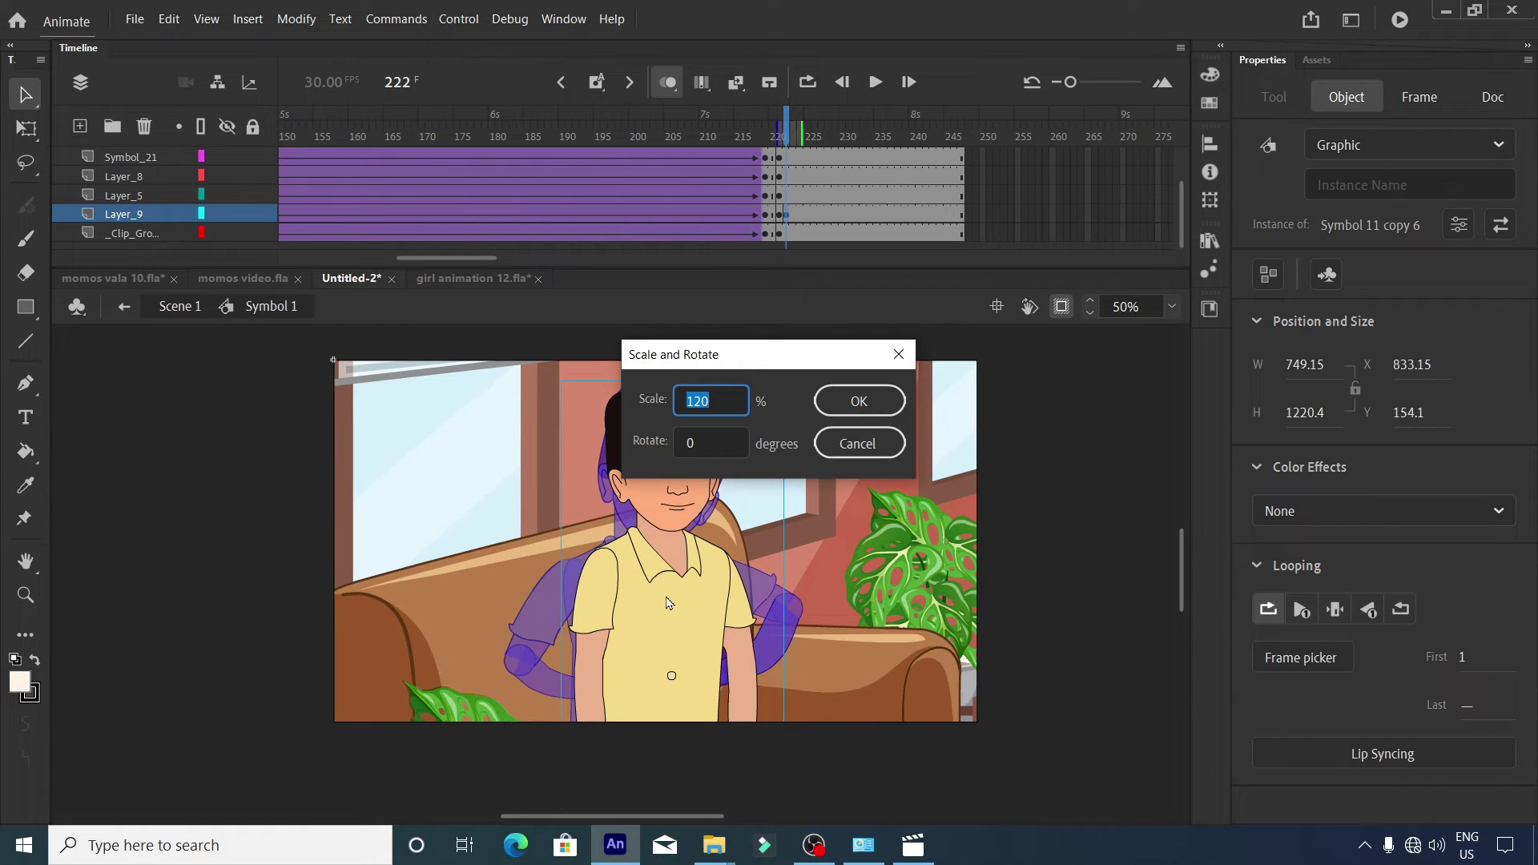
{"action": "type", "text": "1"}
{"action": "key", "text": "Return"}
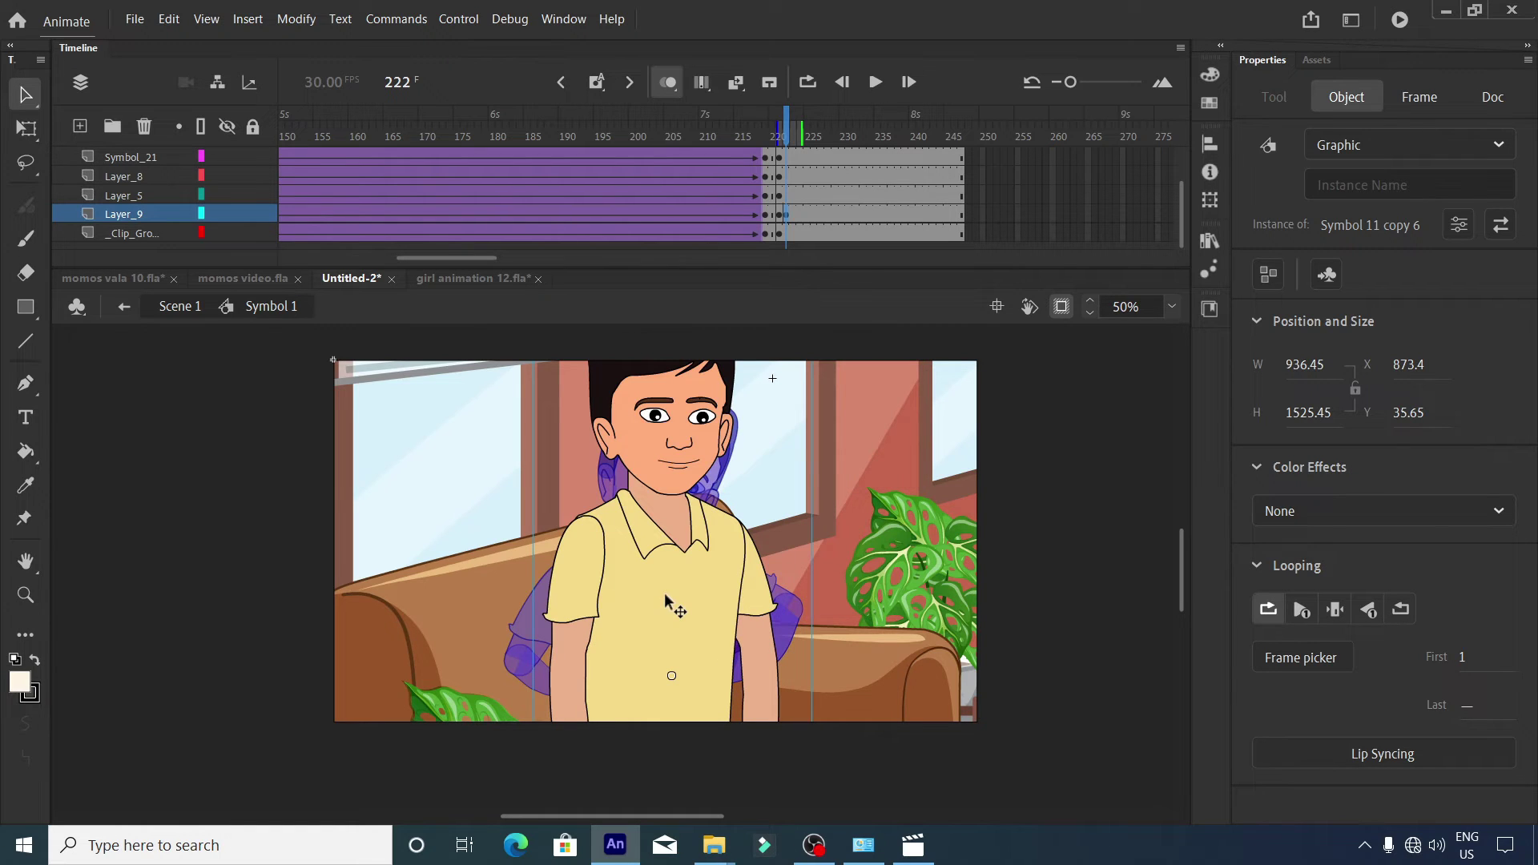
{"action": "key", "text": "ctrl+alt+s"}
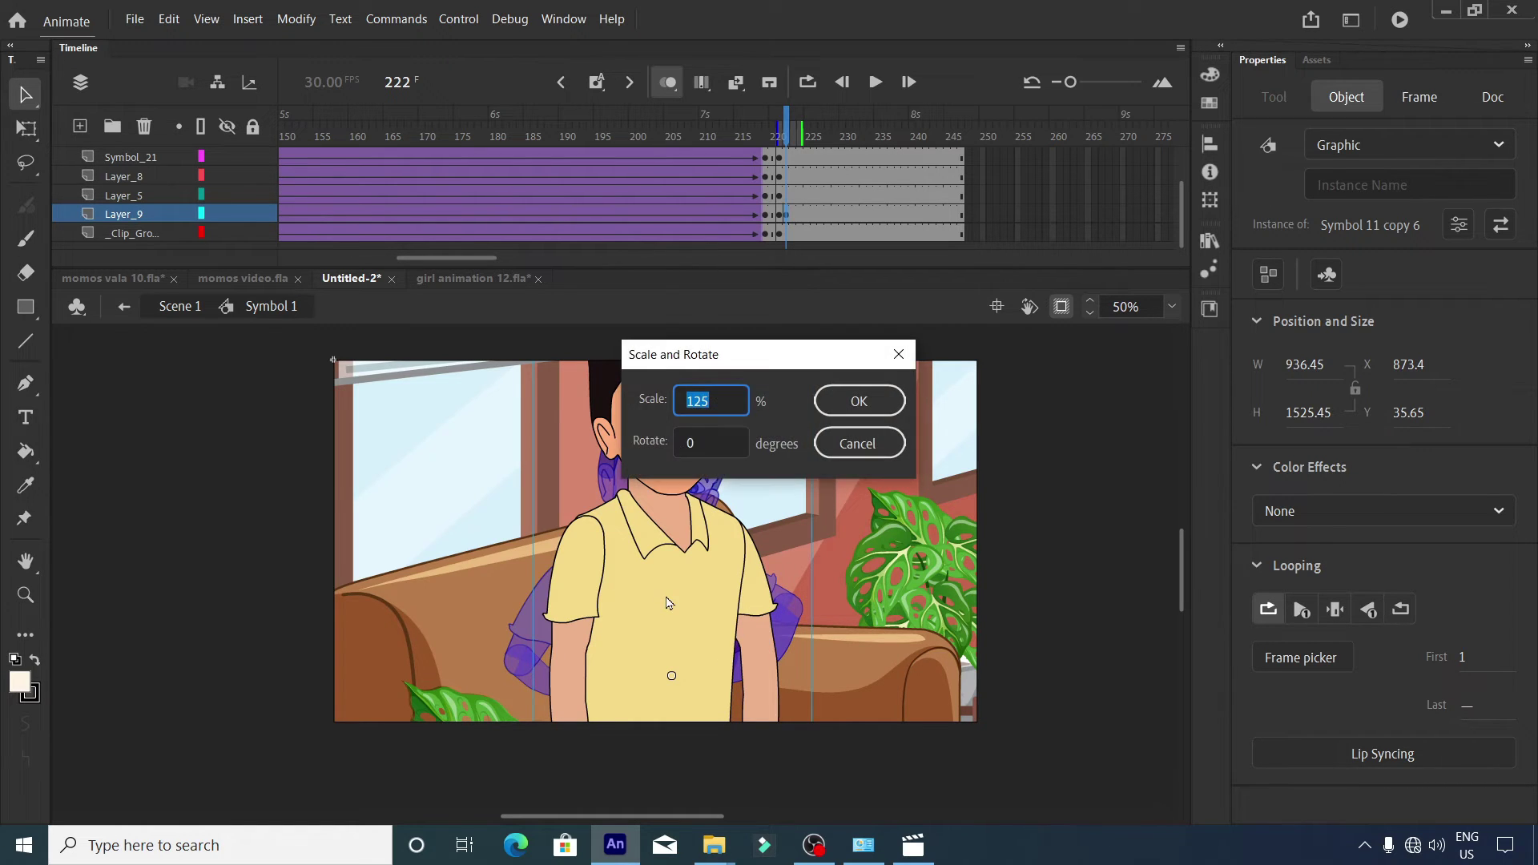
{"action": "type", "text": "95"}
{"action": "key", "text": "Return"}
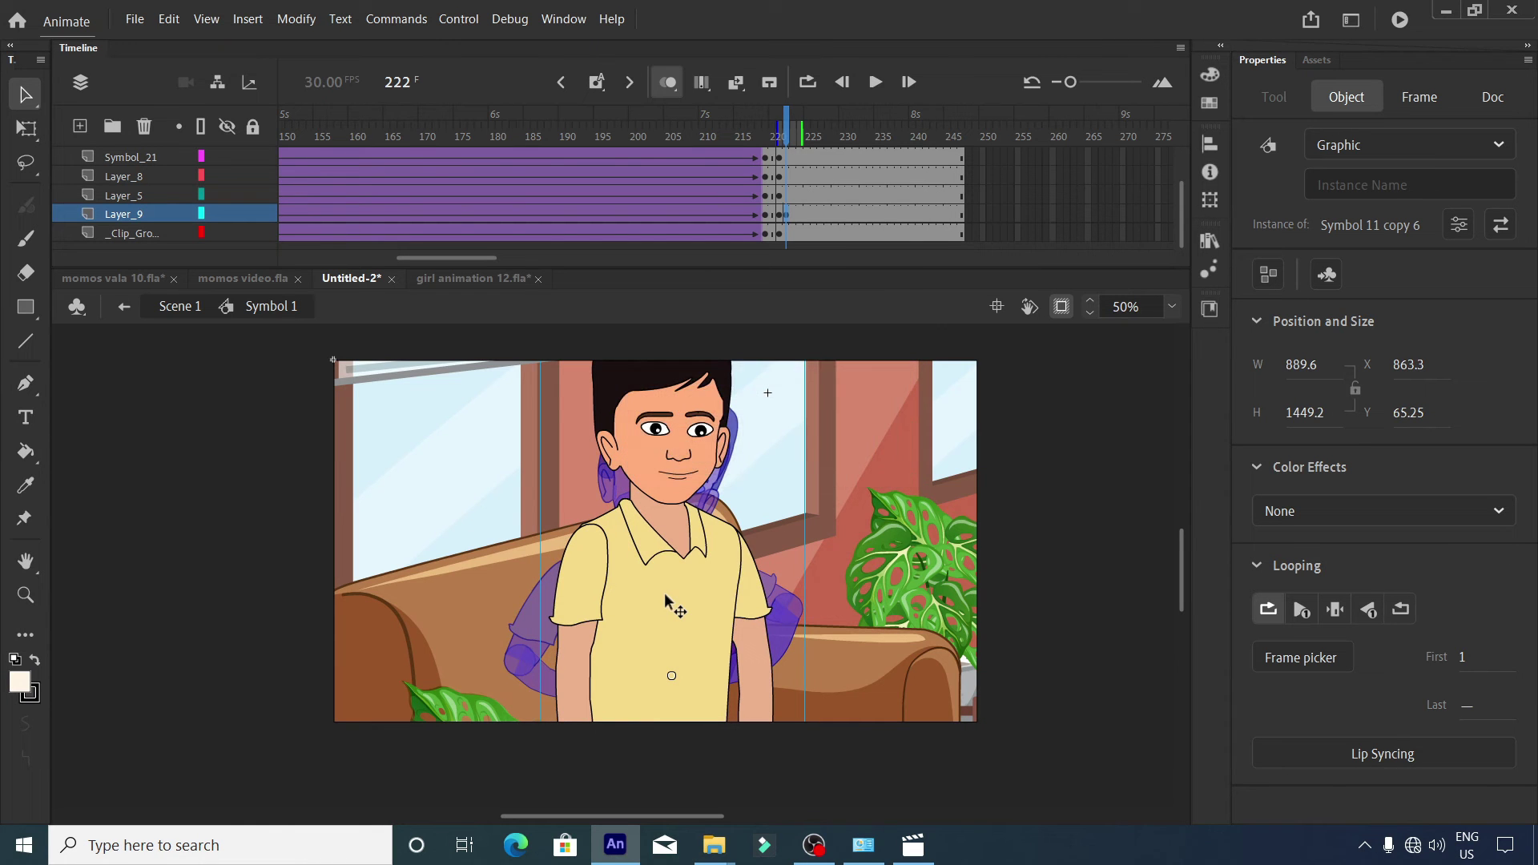
{"action": "key", "text": "ctrl+alt+s"}
{"action": "key", "text": "Return"}
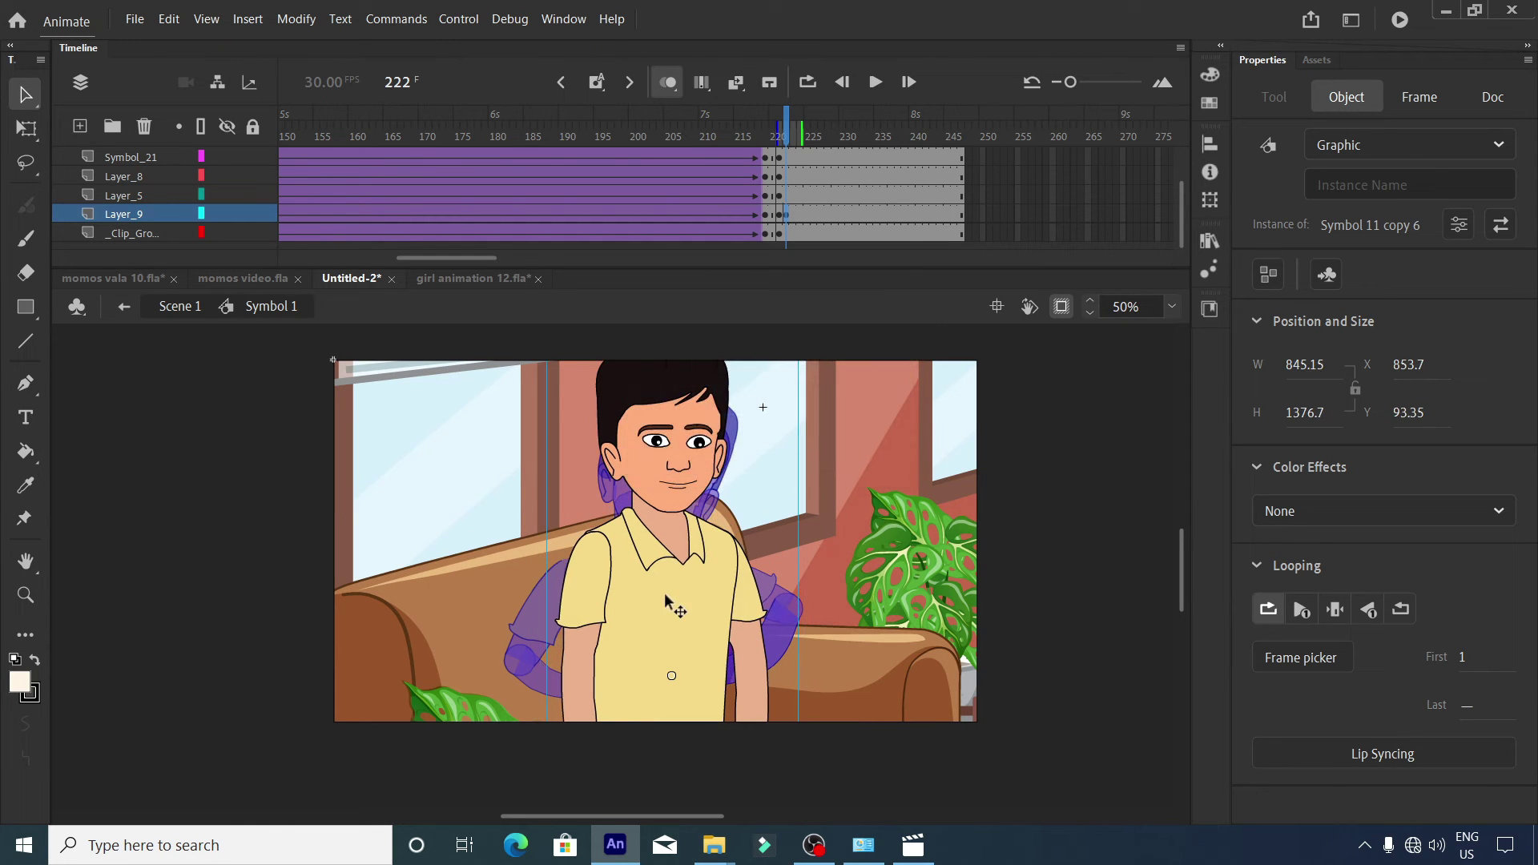
{"action": "key", "text": "ctrl+alt+s"}
{"action": "key", "text": "Return"}
{"action": "key", "text": "ctrl+alt+s"}
{"action": "key", "text": "Return"}
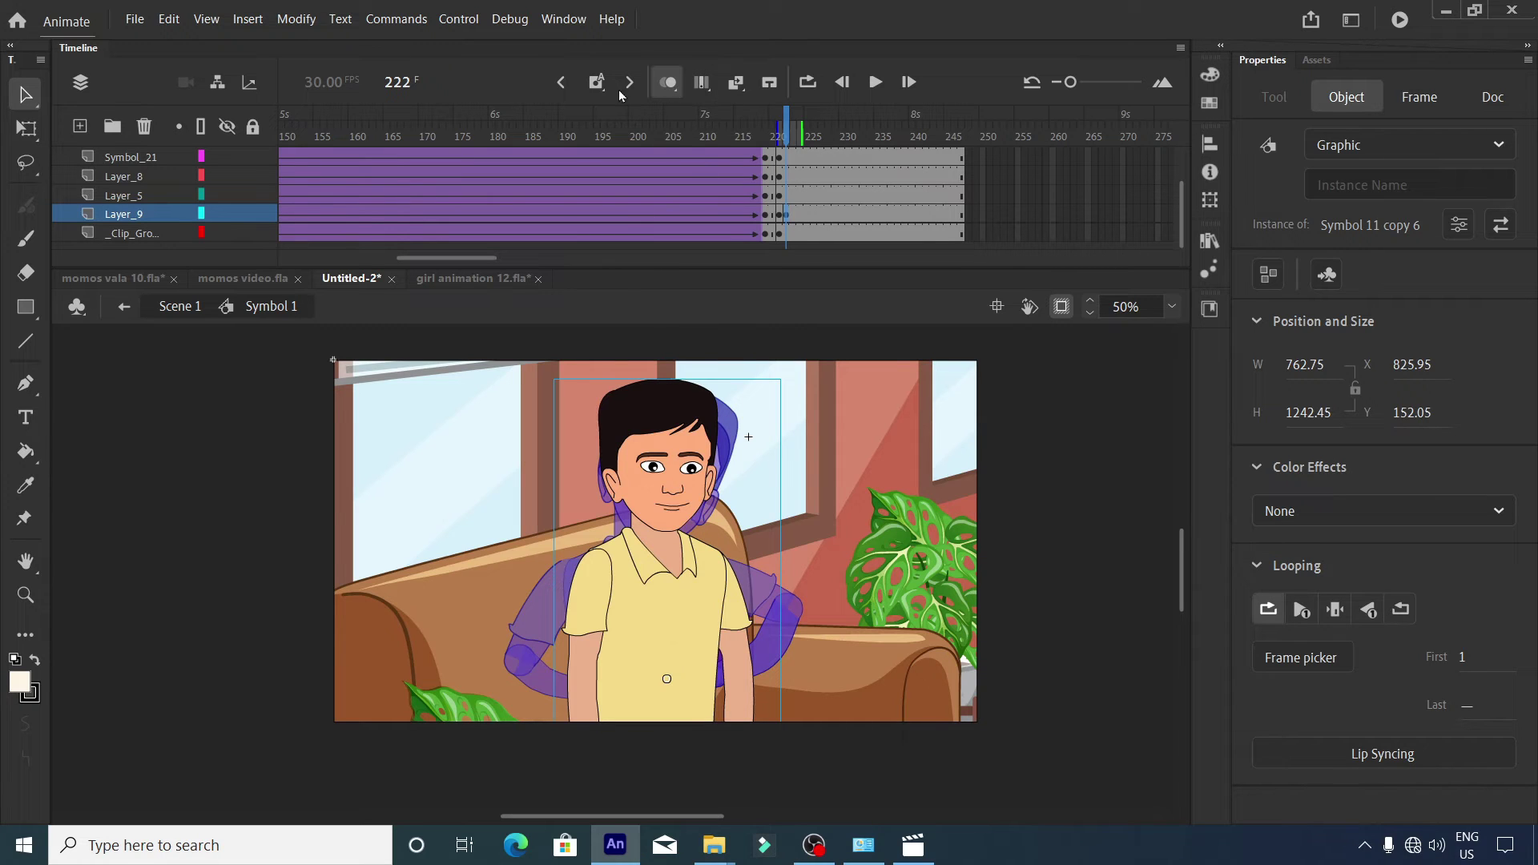
{"action": "left_click", "coordinate": [666, 82]}
Check the boy's change from the reading pose to the standing pose around frames 221 to 224.
{"action": "left_click", "coordinate": [786, 218]}
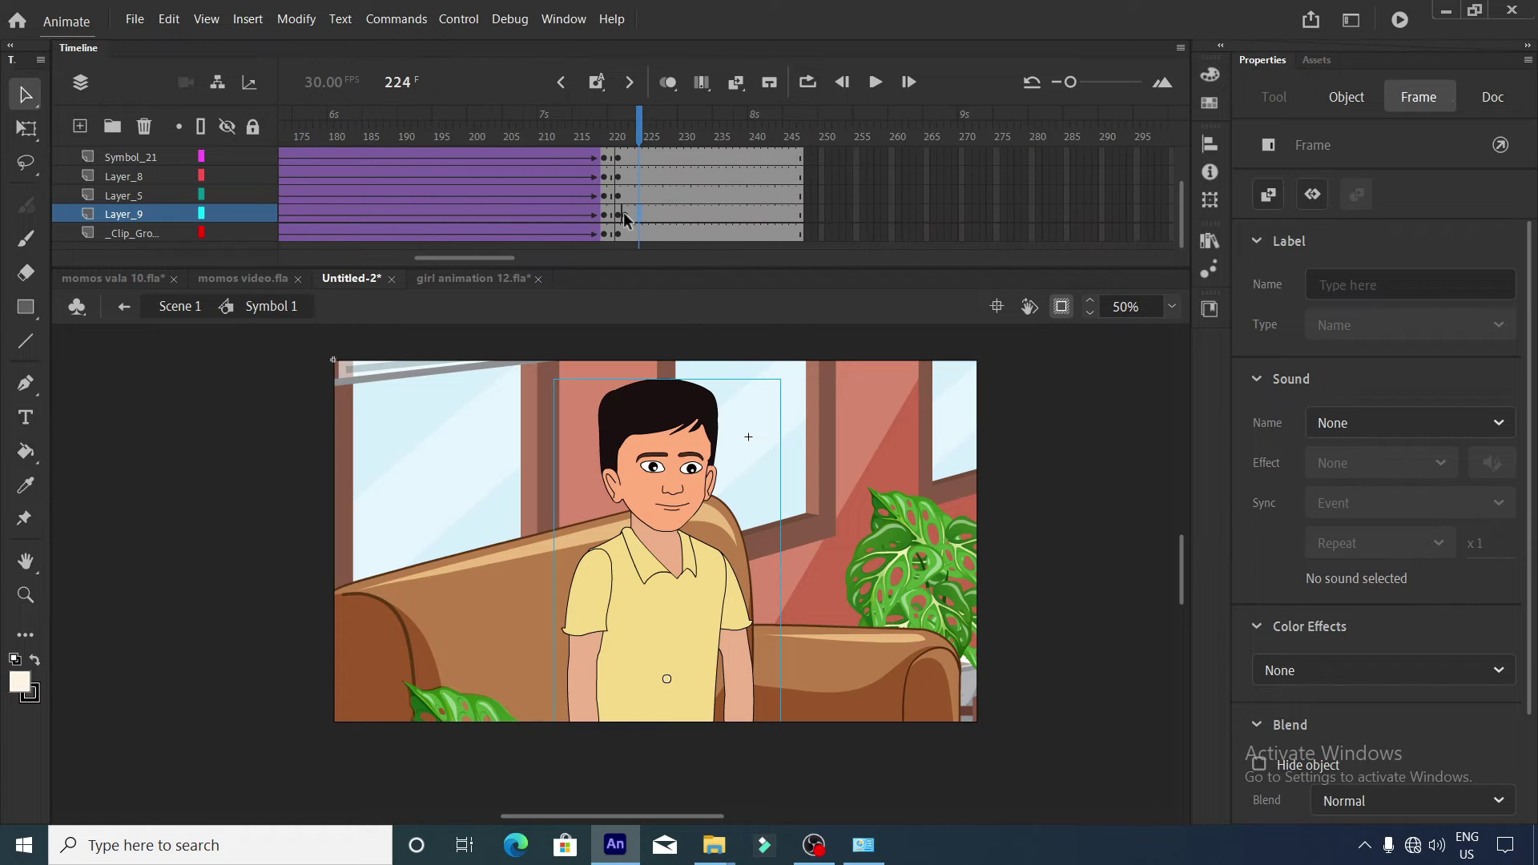
{"action": "left_click", "coordinate": [625, 214]}
{"action": "left_click_drag", "start_coordinate": [619, 139], "coordinate": [625, 133]}
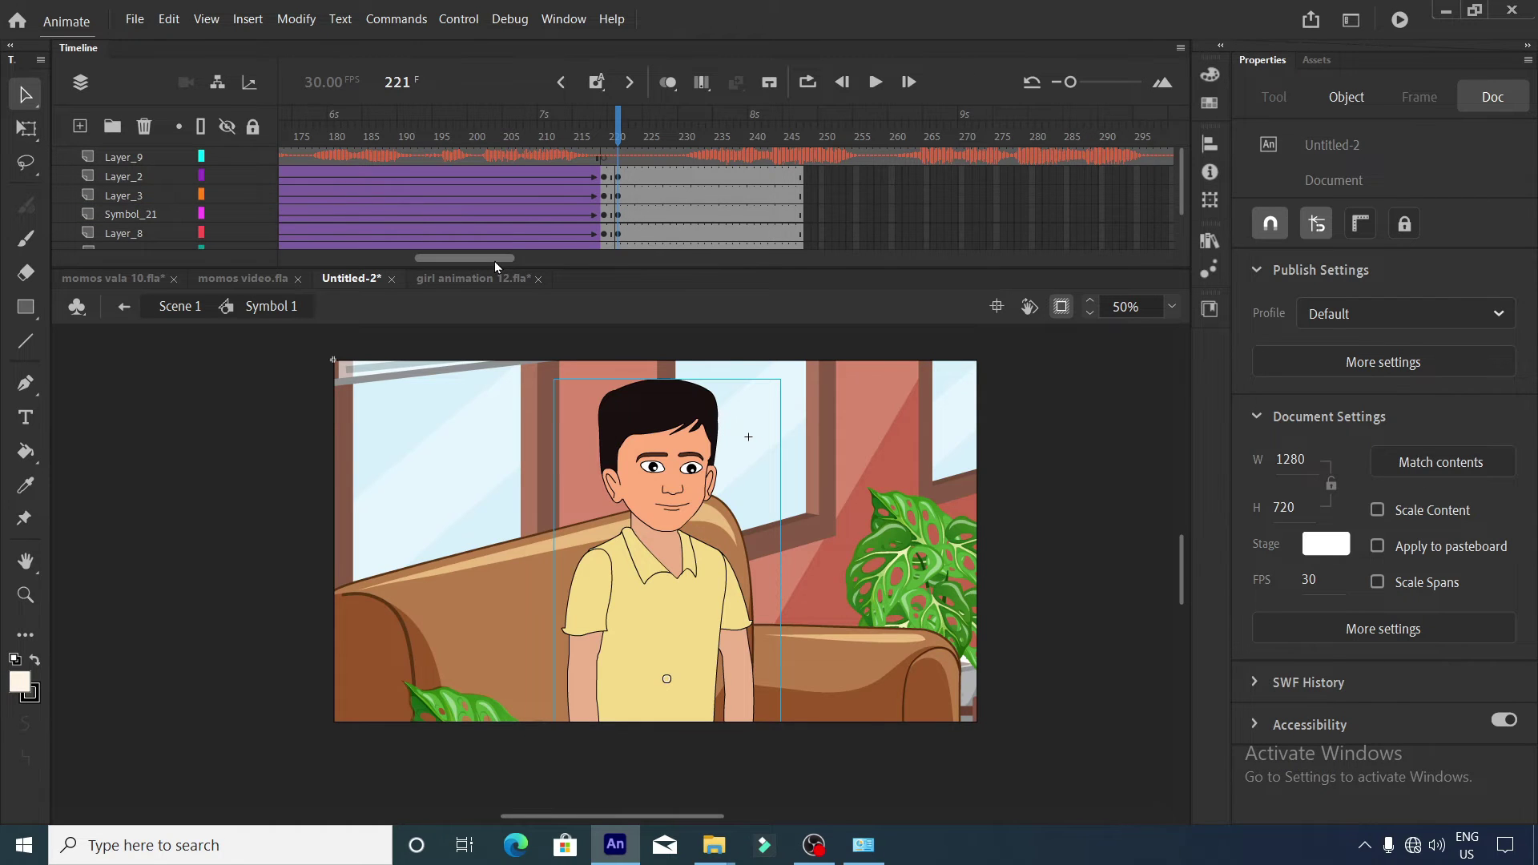
{"action": "mouse_move", "coordinate": [494, 259]}
{"action": "left_mouse_down"}
{"action": "mouse_move", "coordinate": [588, 286]}
{"action": "mouse_move", "coordinate": [631, 264]}
{"action": "mouse_move", "coordinate": [411, 257]}
{"action": "mouse_move", "coordinate": [480, 270]}
{"action": "left_mouse_up"}
Extend the frame spans of all artwork layers to about frame 391 so the boy's shot covers his dialogue.
{"action": "left_click", "coordinate": [729, 183]}
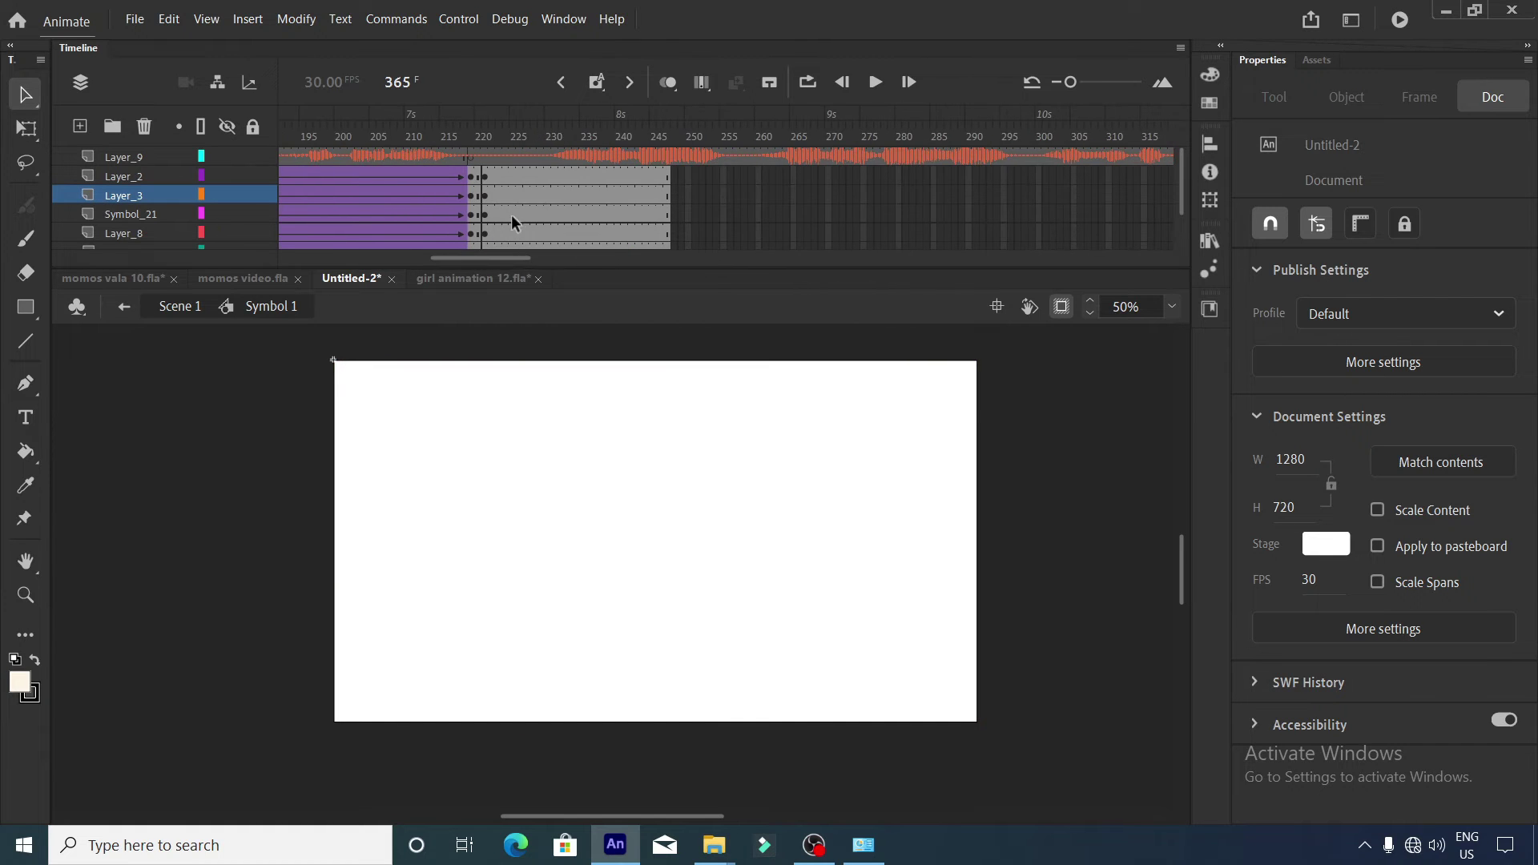
{"action": "left_click_drag", "start_coordinate": [652, 186], "coordinate": [578, 404]}
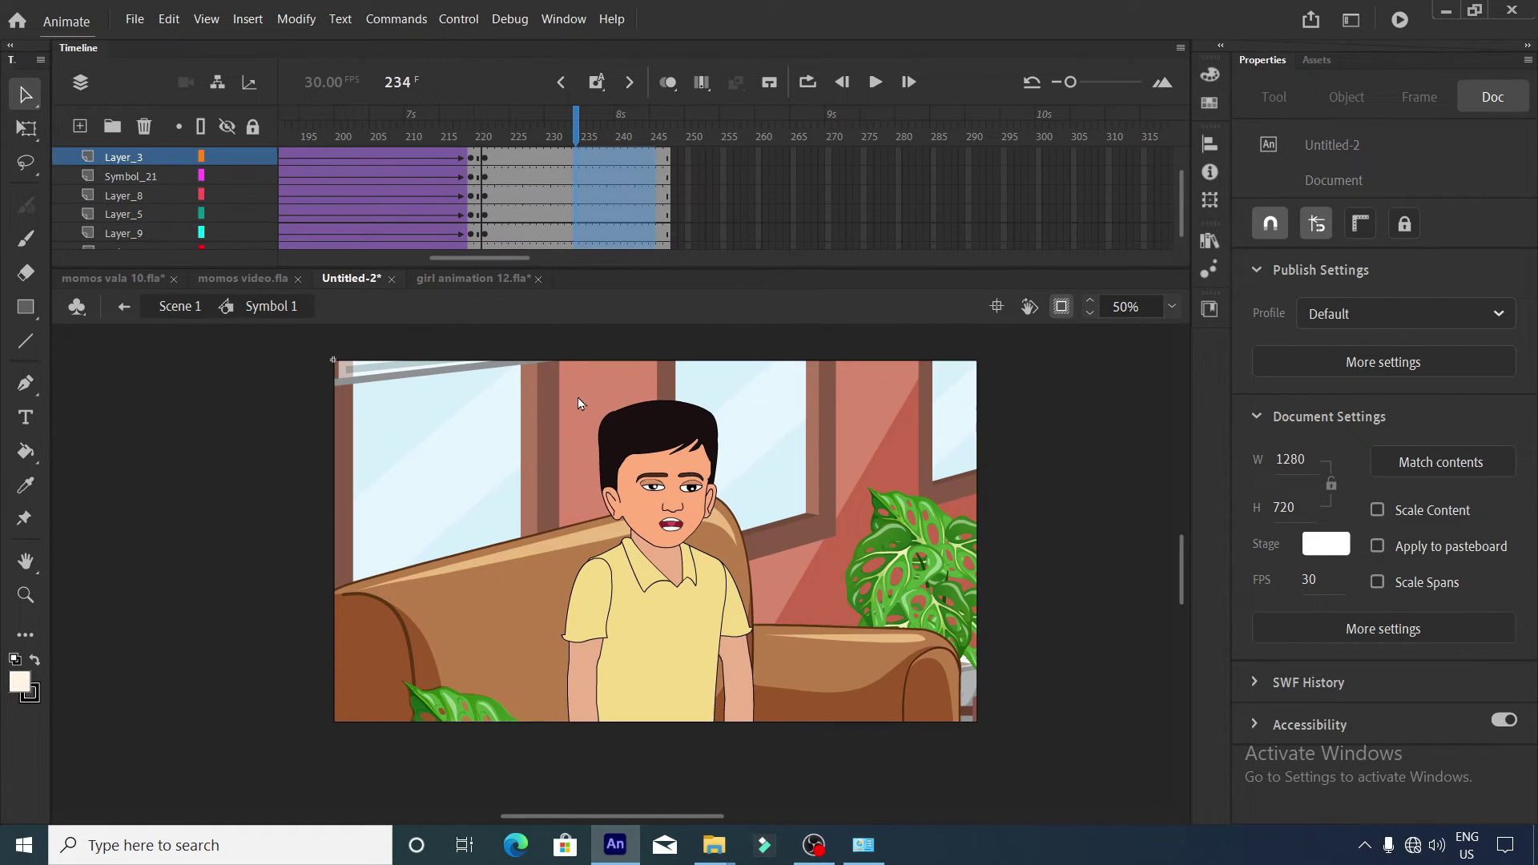
{"action": "left_click", "coordinate": [578, 439]}
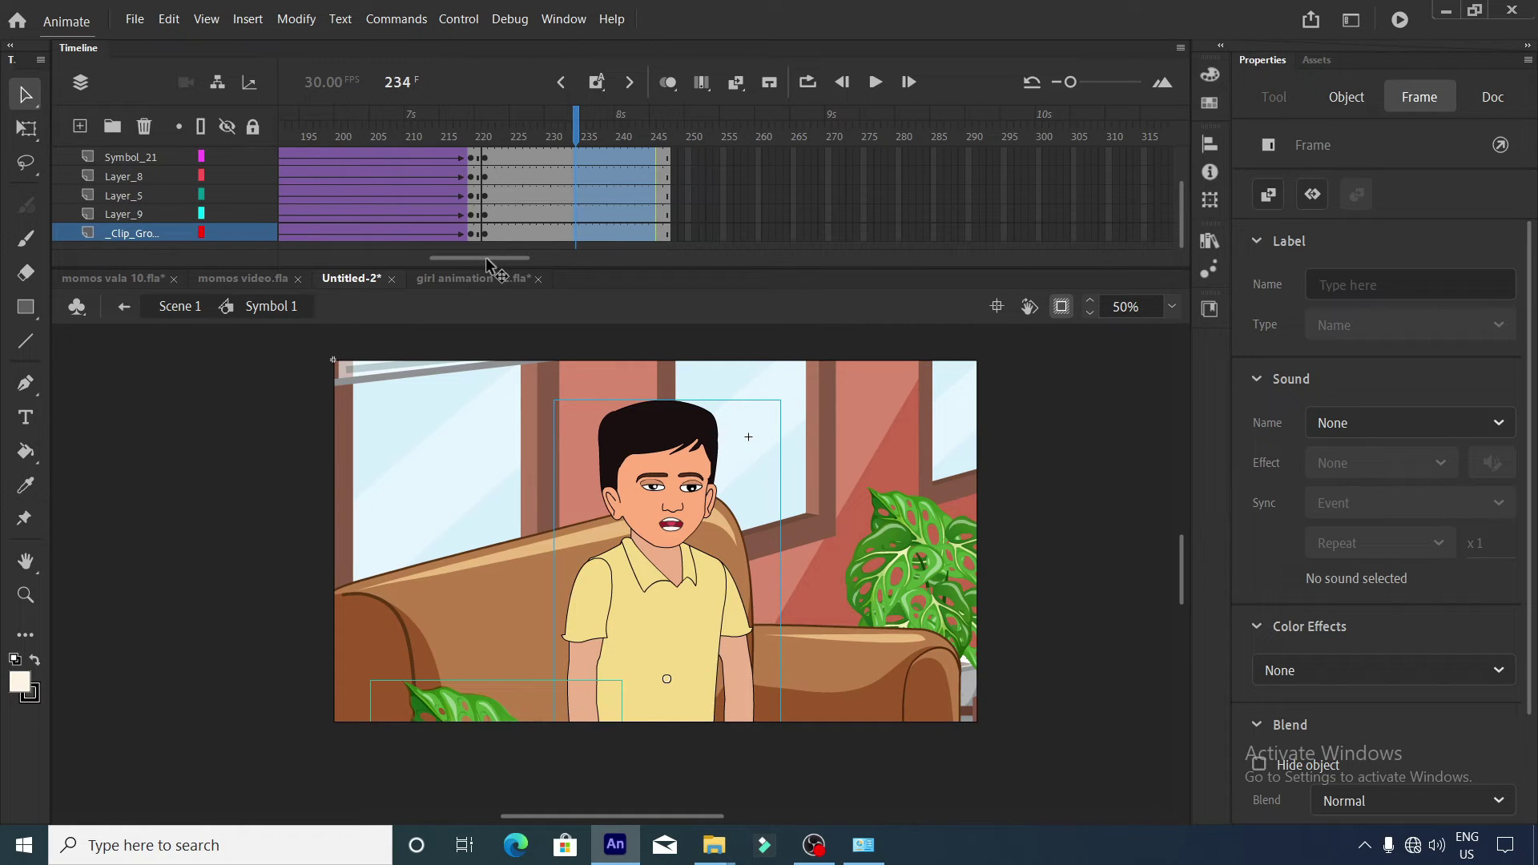
{"action": "key", "text": "ctrl+z"}
Play the boy's talking shot from frame 225 and scrub past frame 352 to locate the end of his line.
{"action": "left_click", "coordinate": [514, 131]}
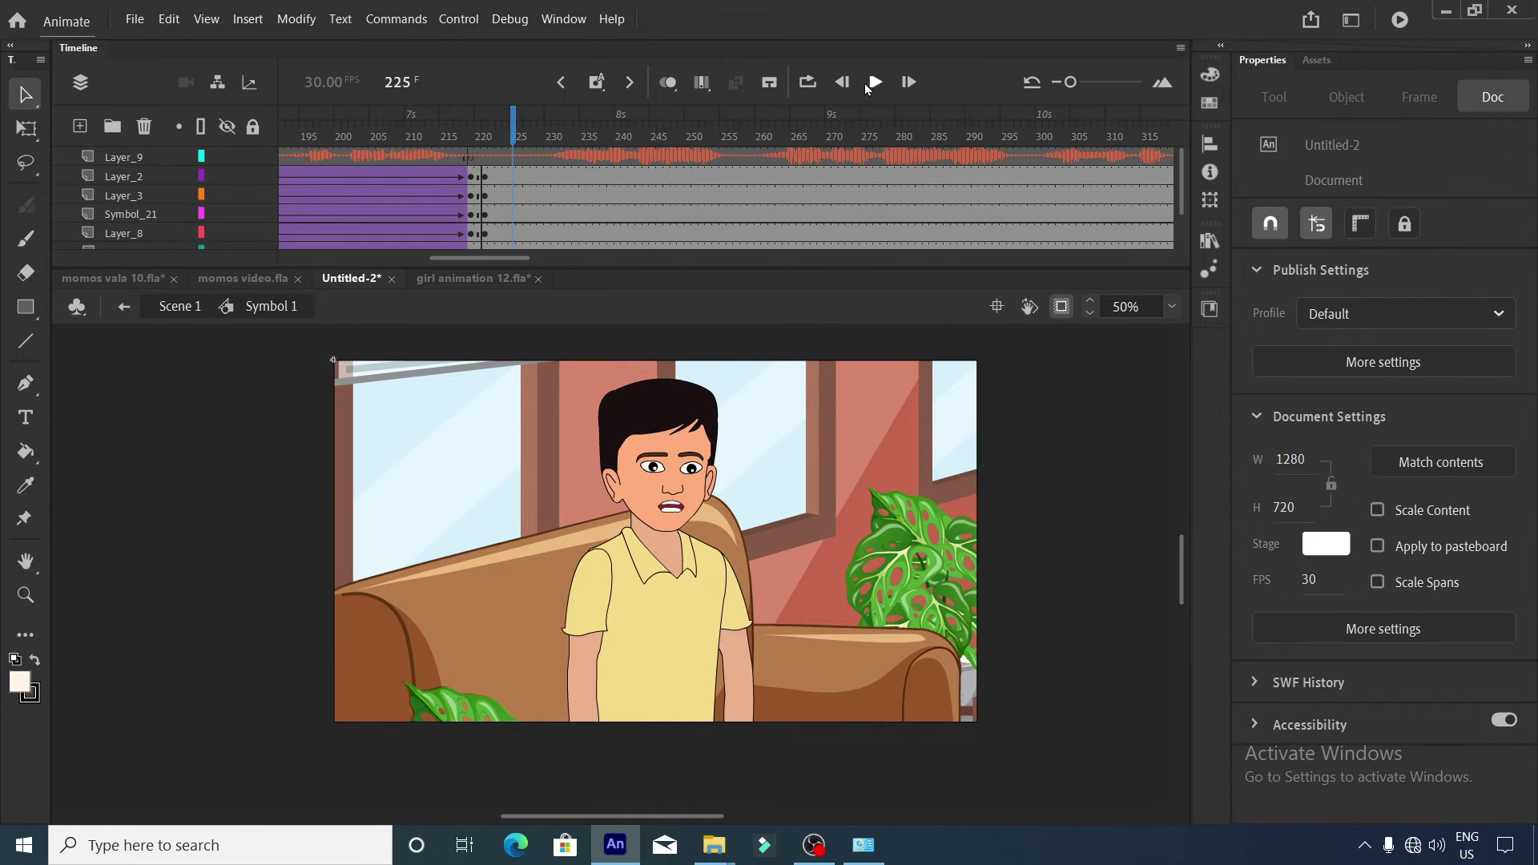
{"action": "left_click", "coordinate": [873, 84]}
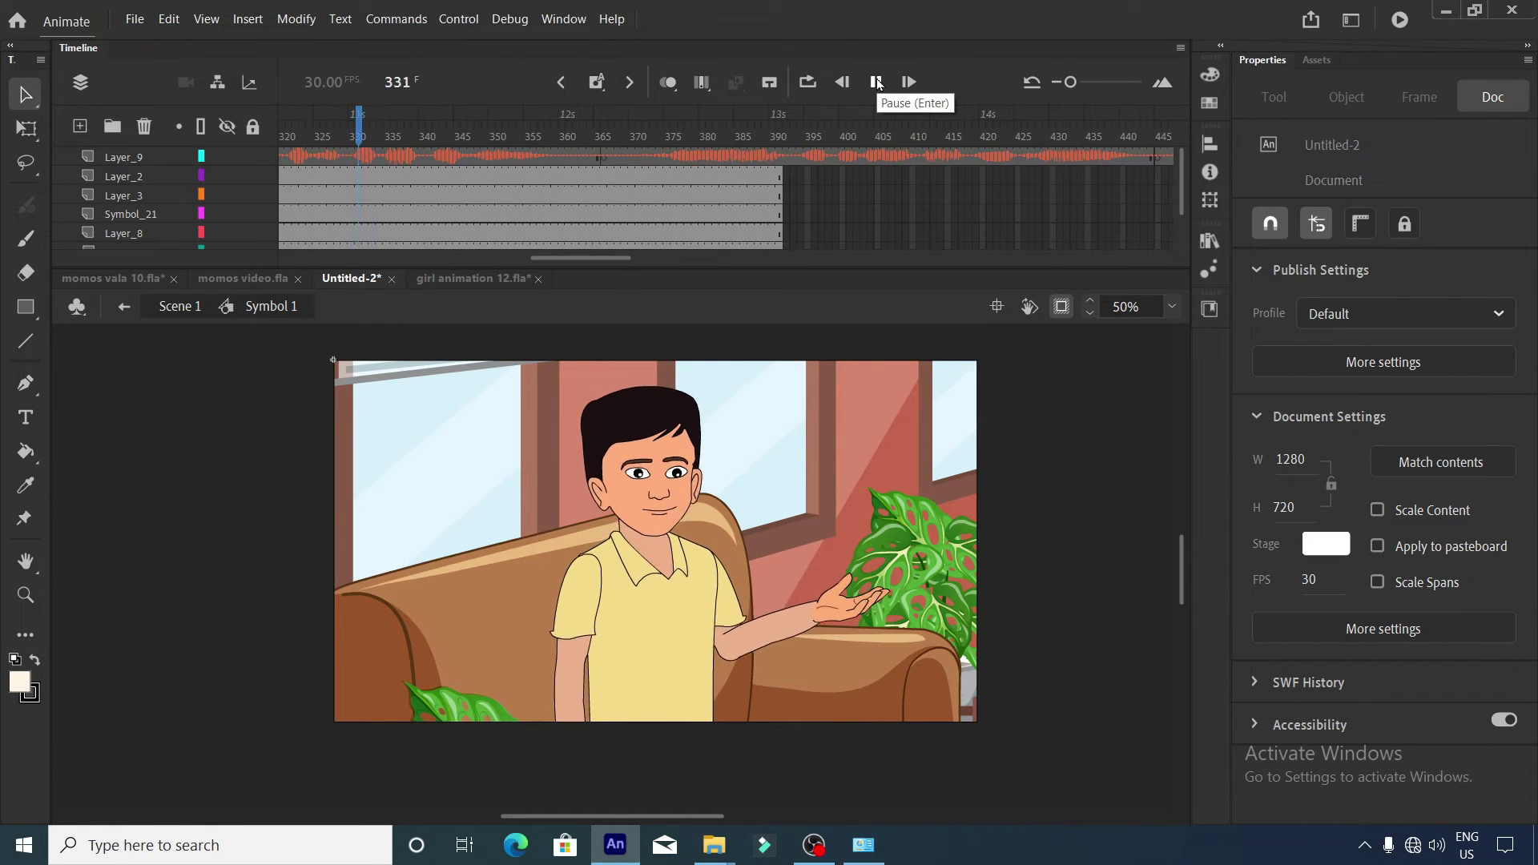
{"action": "left_click", "coordinate": [878, 83]}
{"action": "left_click", "coordinate": [507, 120]}
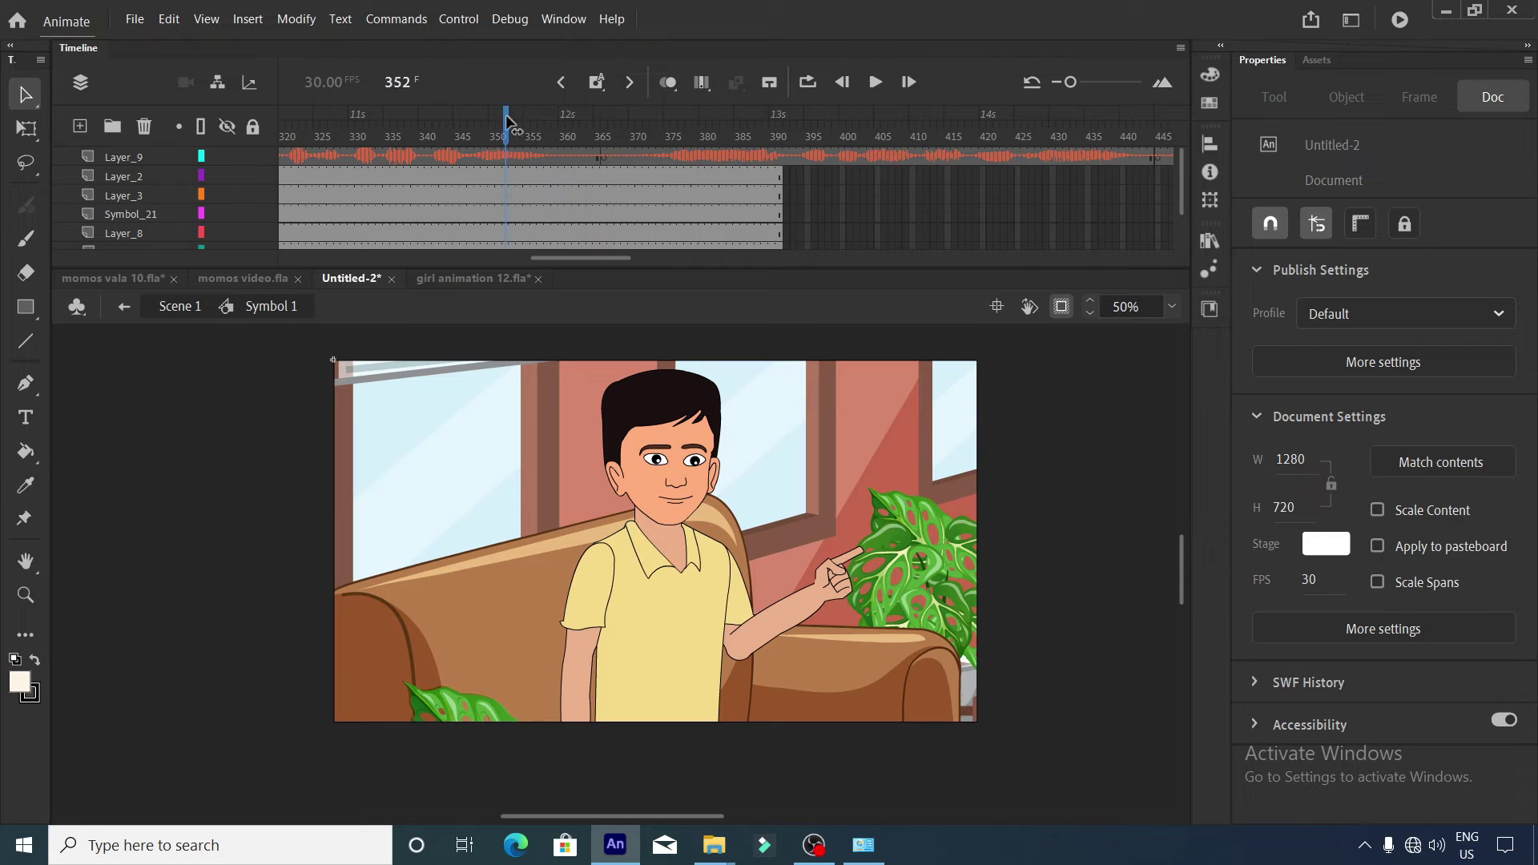
{"action": "left_click_drag", "start_coordinate": [507, 120], "coordinate": [639, 124]}
Insert keyframes at frame 365 on all artwork layers, where the boy's line ends.
{"action": "left_click", "coordinate": [593, 178]}
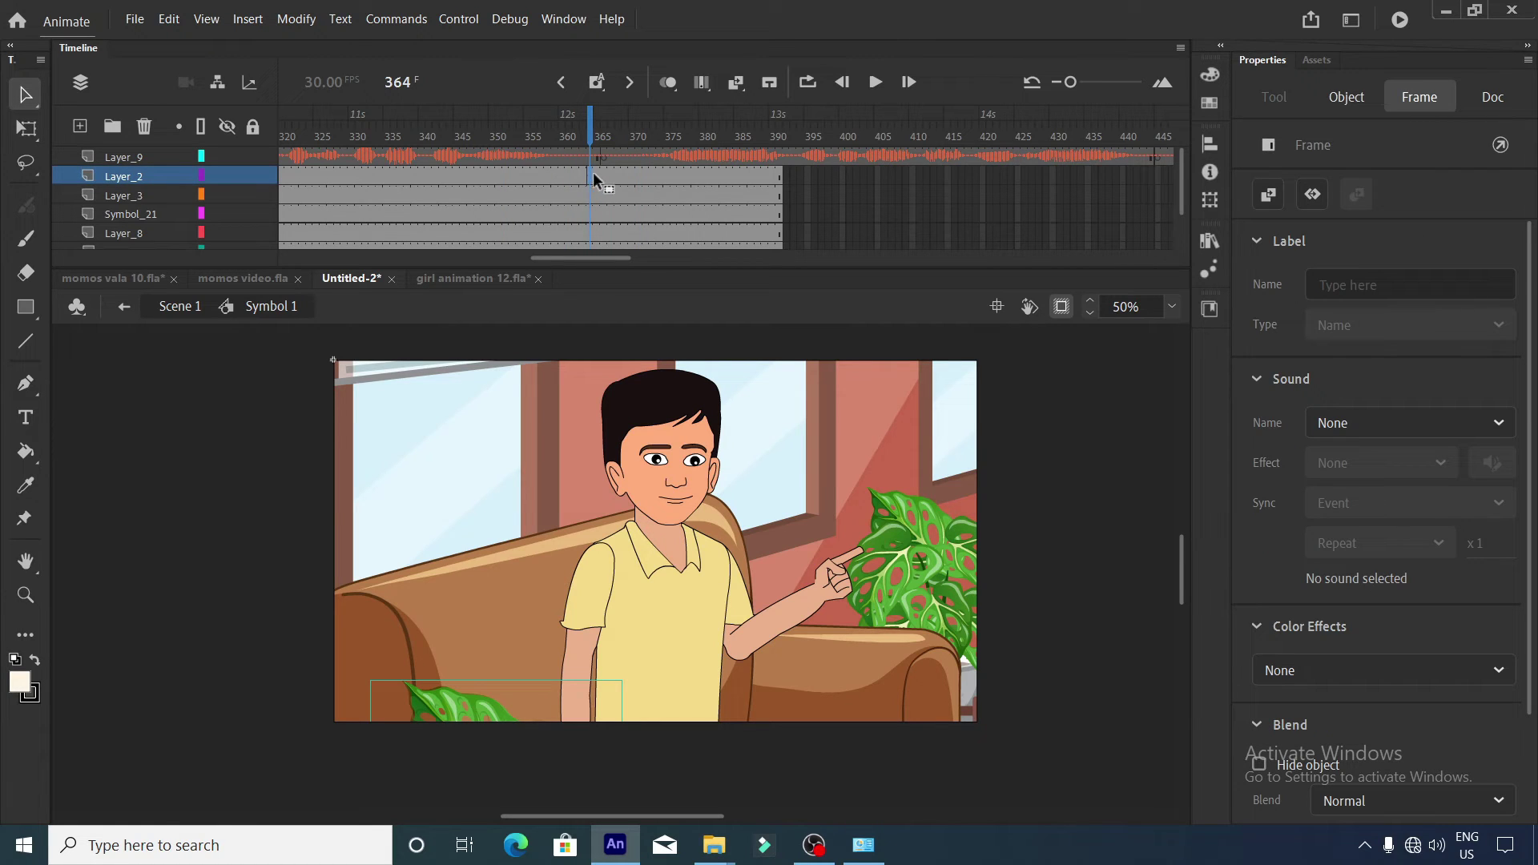
{"action": "left_click_drag", "start_coordinate": [596, 171], "coordinate": [595, 374]}
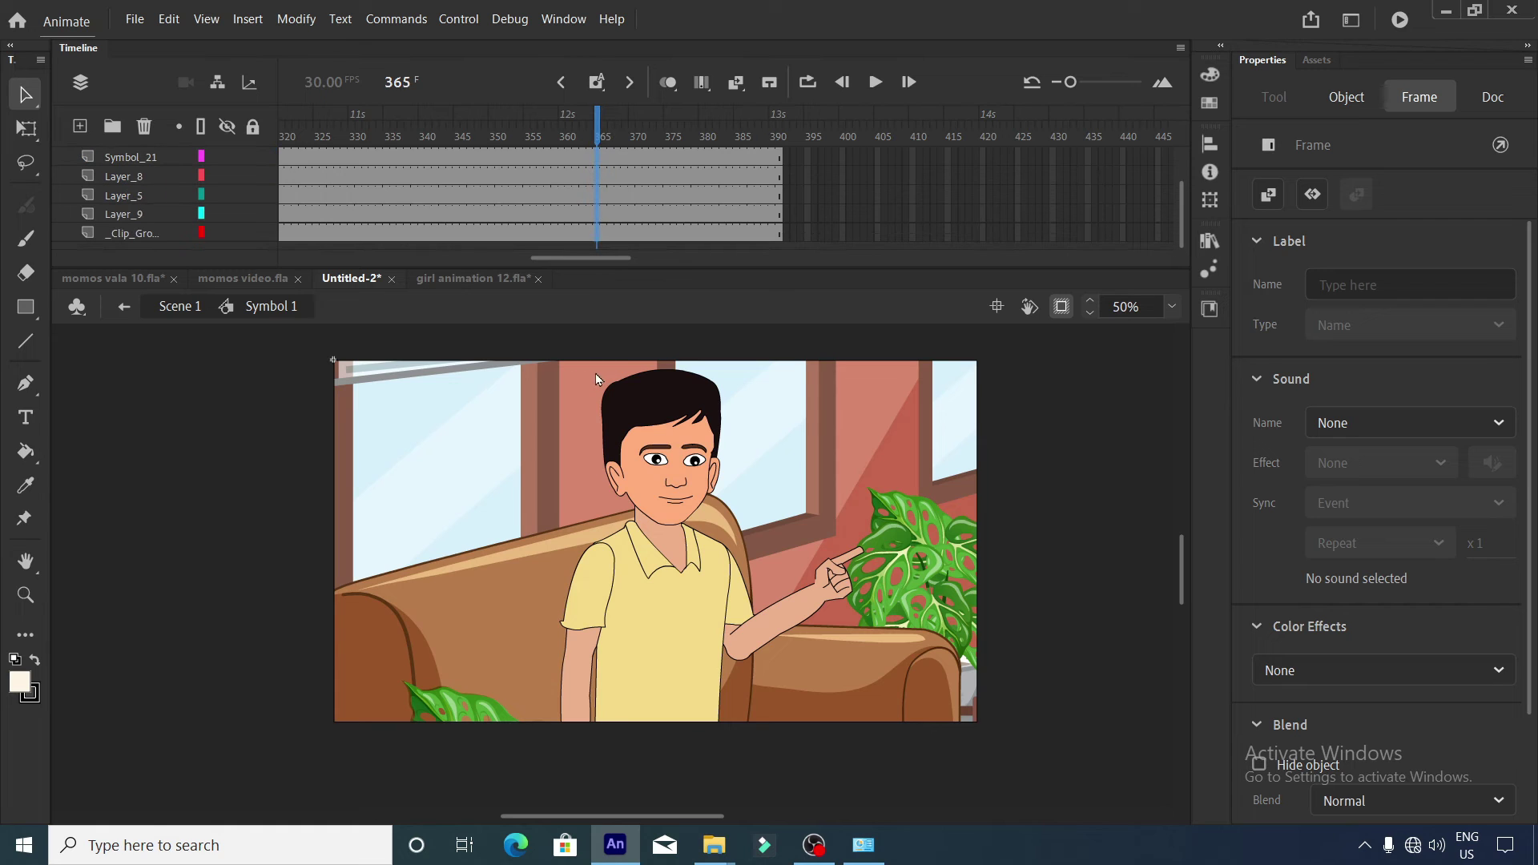
{"action": "left_click", "coordinate": [595, 373]}
{"action": "key", "text": "F6"}
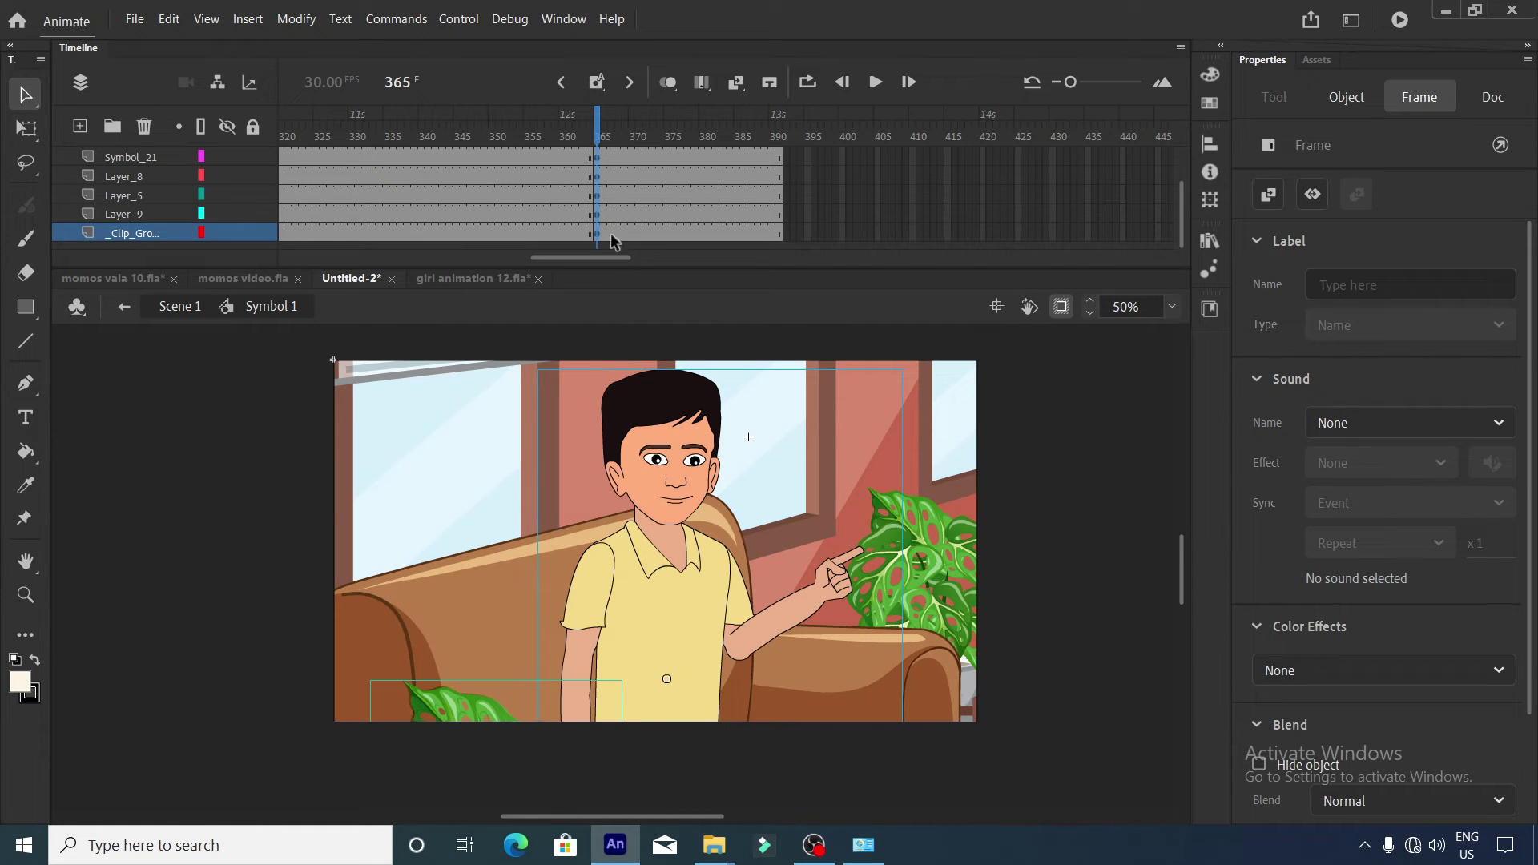
{"action": "scroll", "coordinate": [616, 210], "scroll_direction": "up", "scroll_amount": 3}
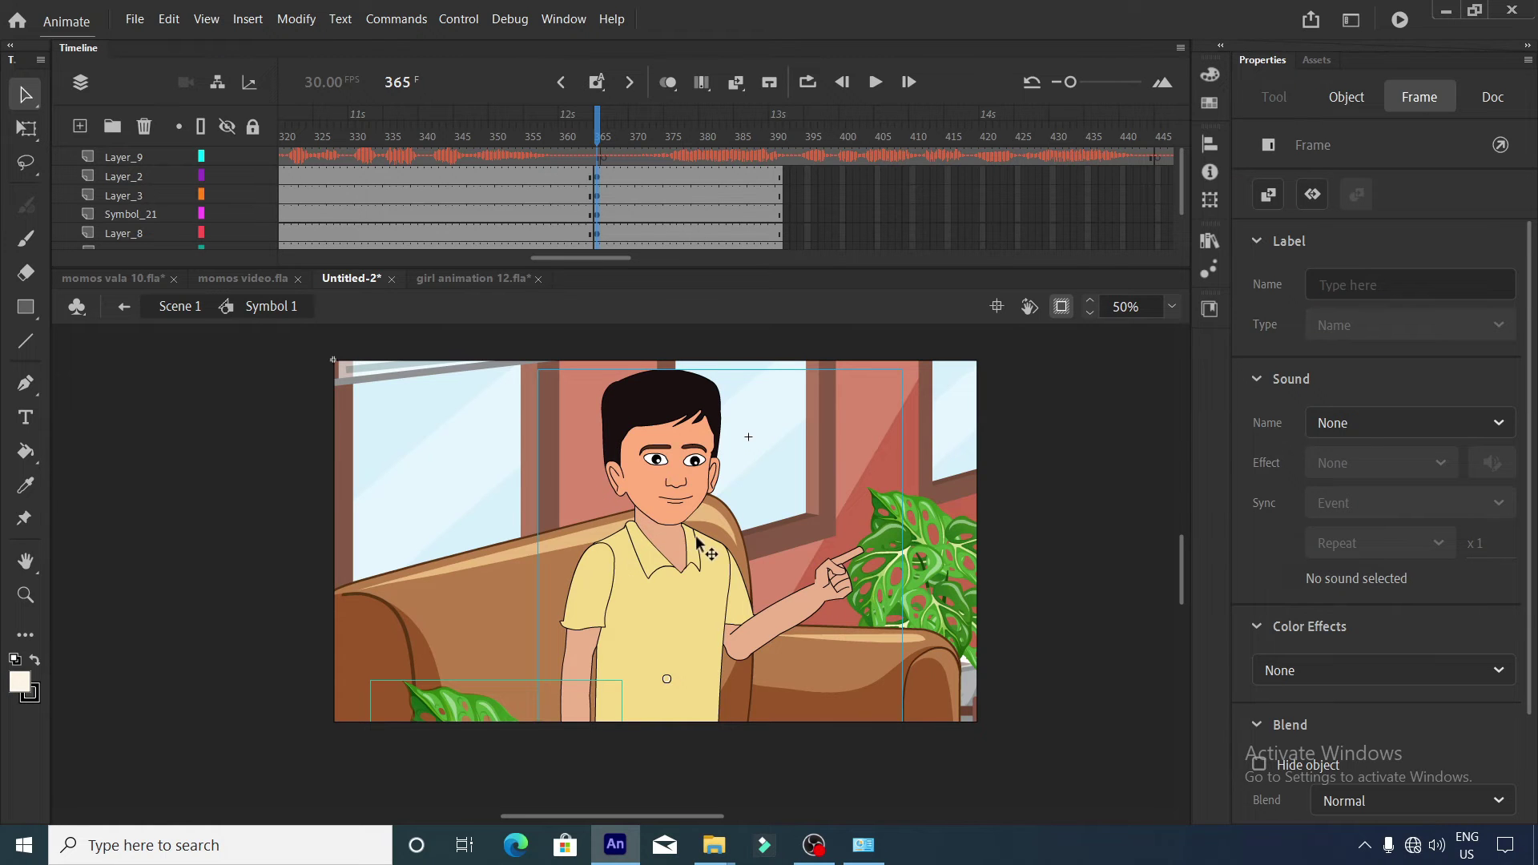
Try to shift all the artwork at frame 365 so the girl is framed in the close-up.
{"action": "left_click_drag", "start_coordinate": [681, 549], "coordinate": [64, 555]}
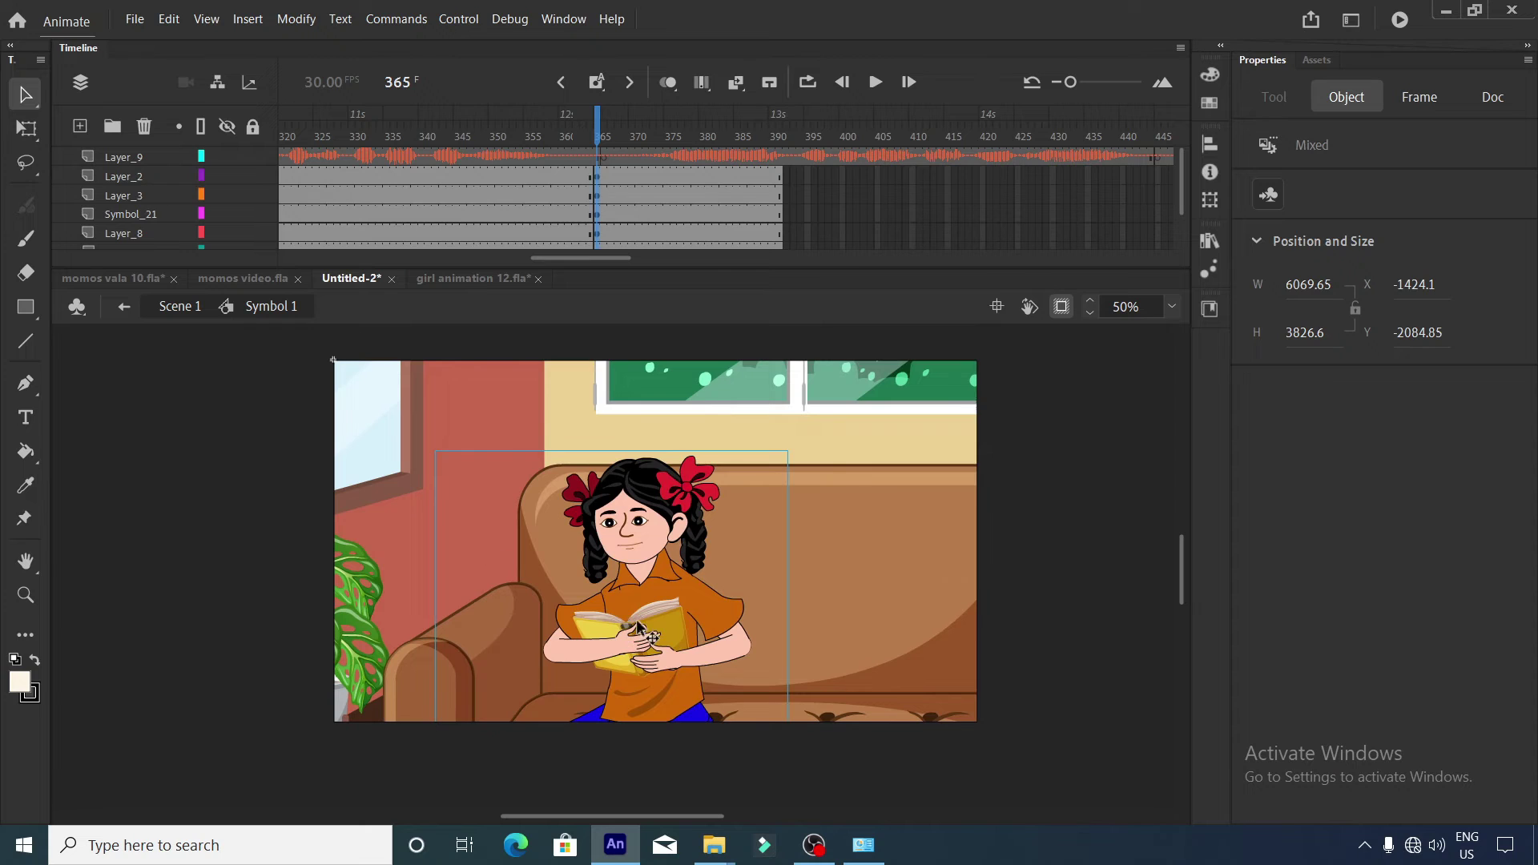
{"action": "left_click_drag", "start_coordinate": [641, 616], "coordinate": [636, 559]}
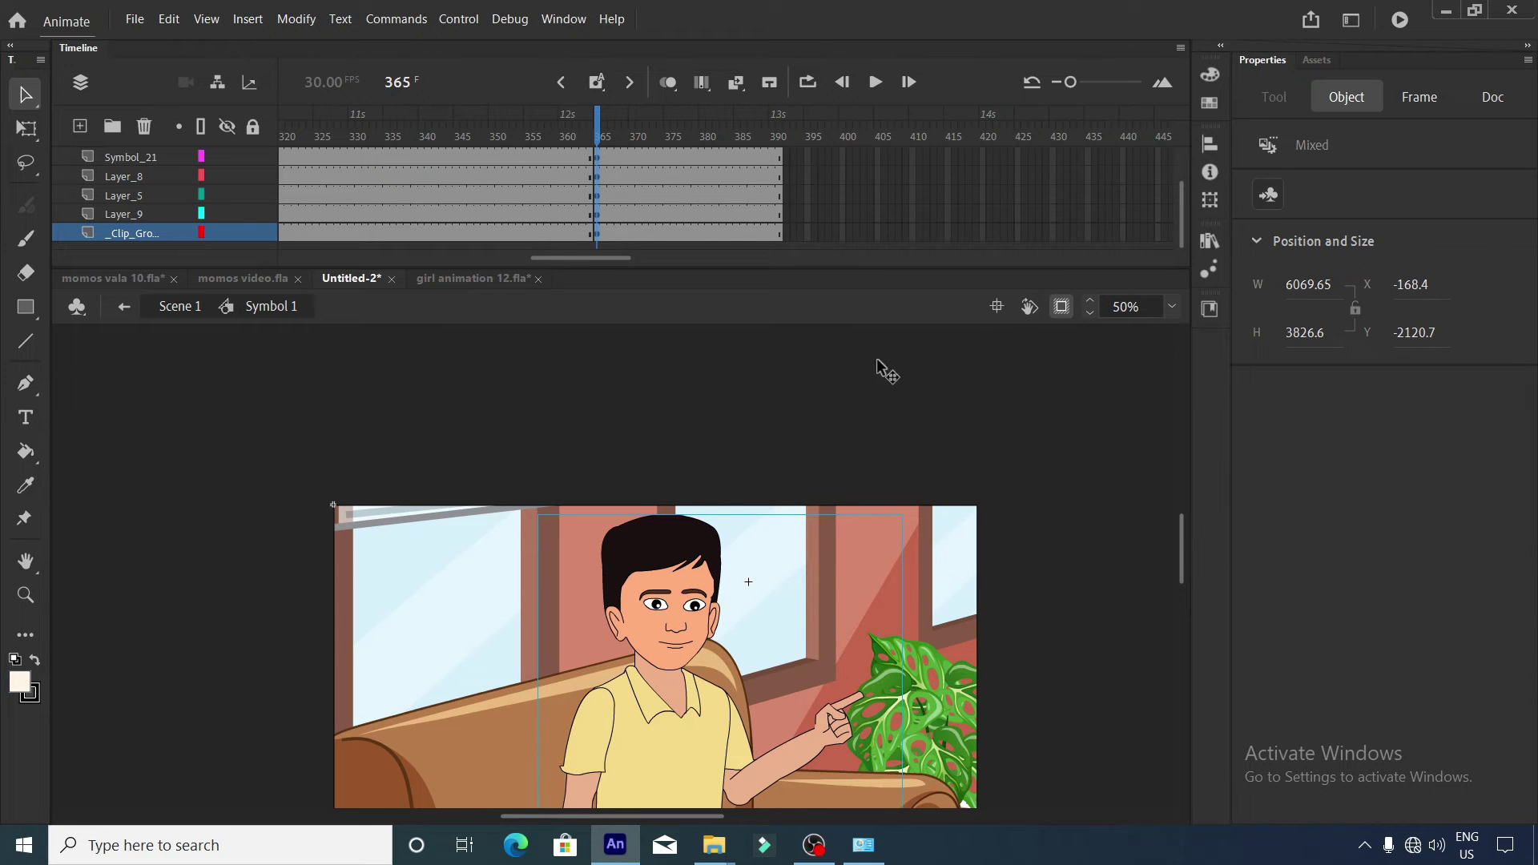
{"action": "left_click", "coordinate": [1056, 310]}
{"action": "scroll", "coordinate": [765, 461], "scroll_direction": "down", "scroll_amount": 4}
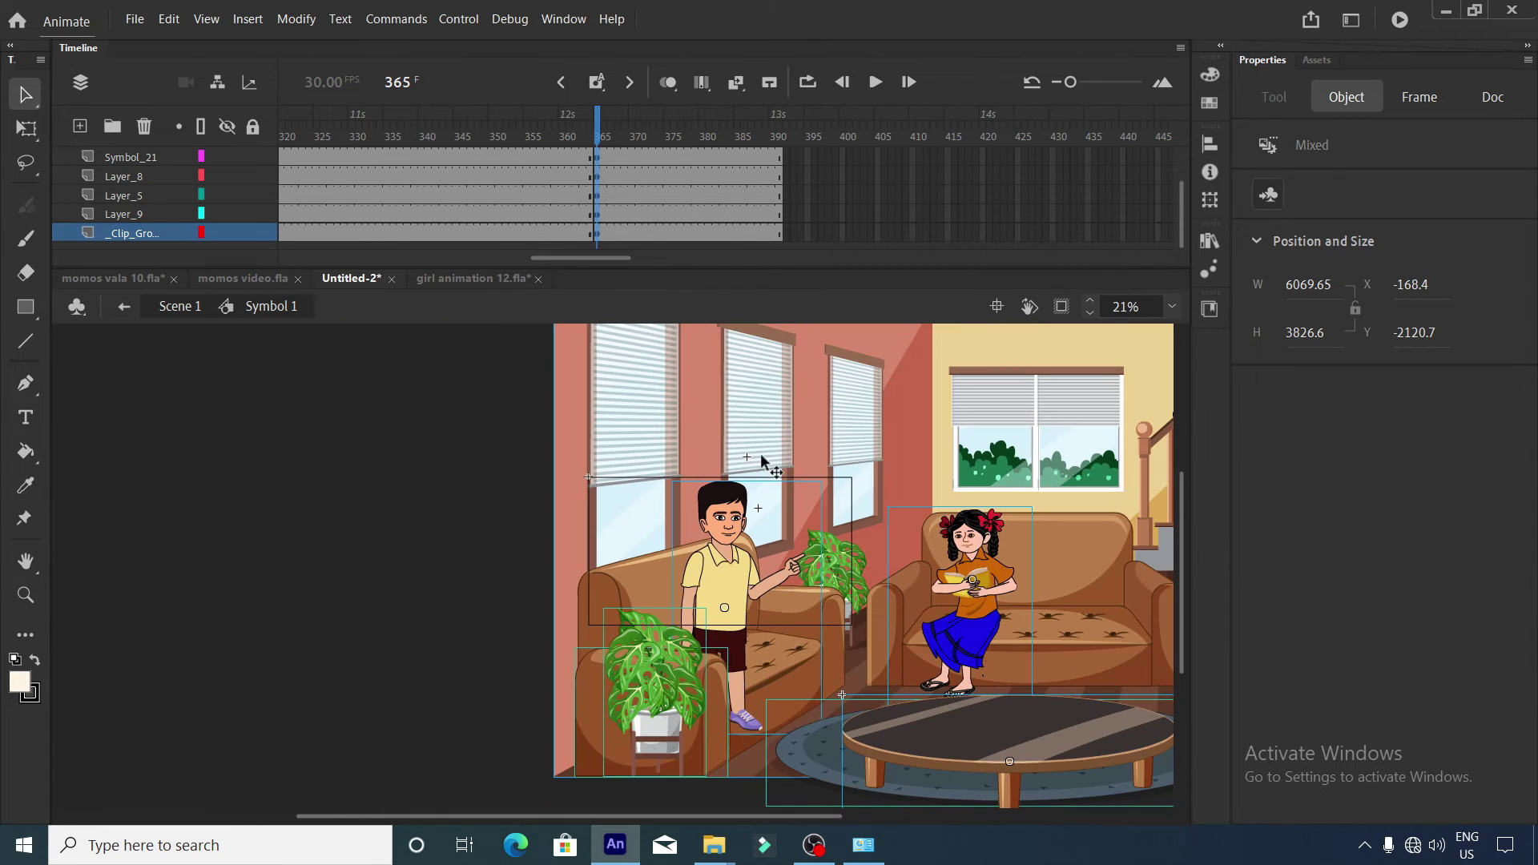
{"action": "scroll", "coordinate": [1000, 639], "scroll_direction": "down", "scroll_amount": 2}
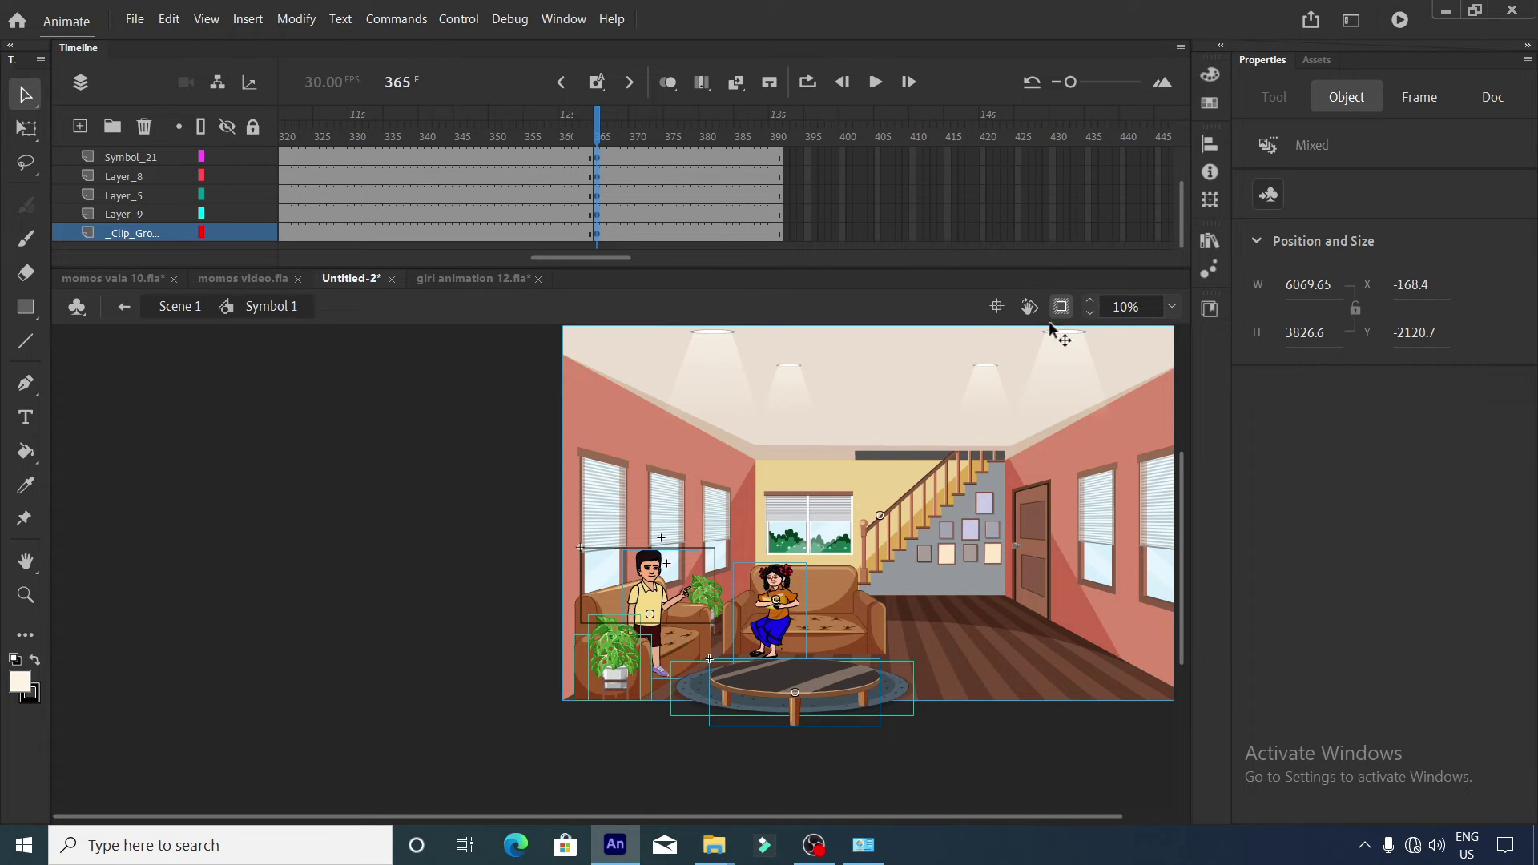
{"action": "left_click", "coordinate": [1058, 309]}
{"action": "scroll", "coordinate": [667, 573], "scroll_direction": "up", "scroll_amount": 3}
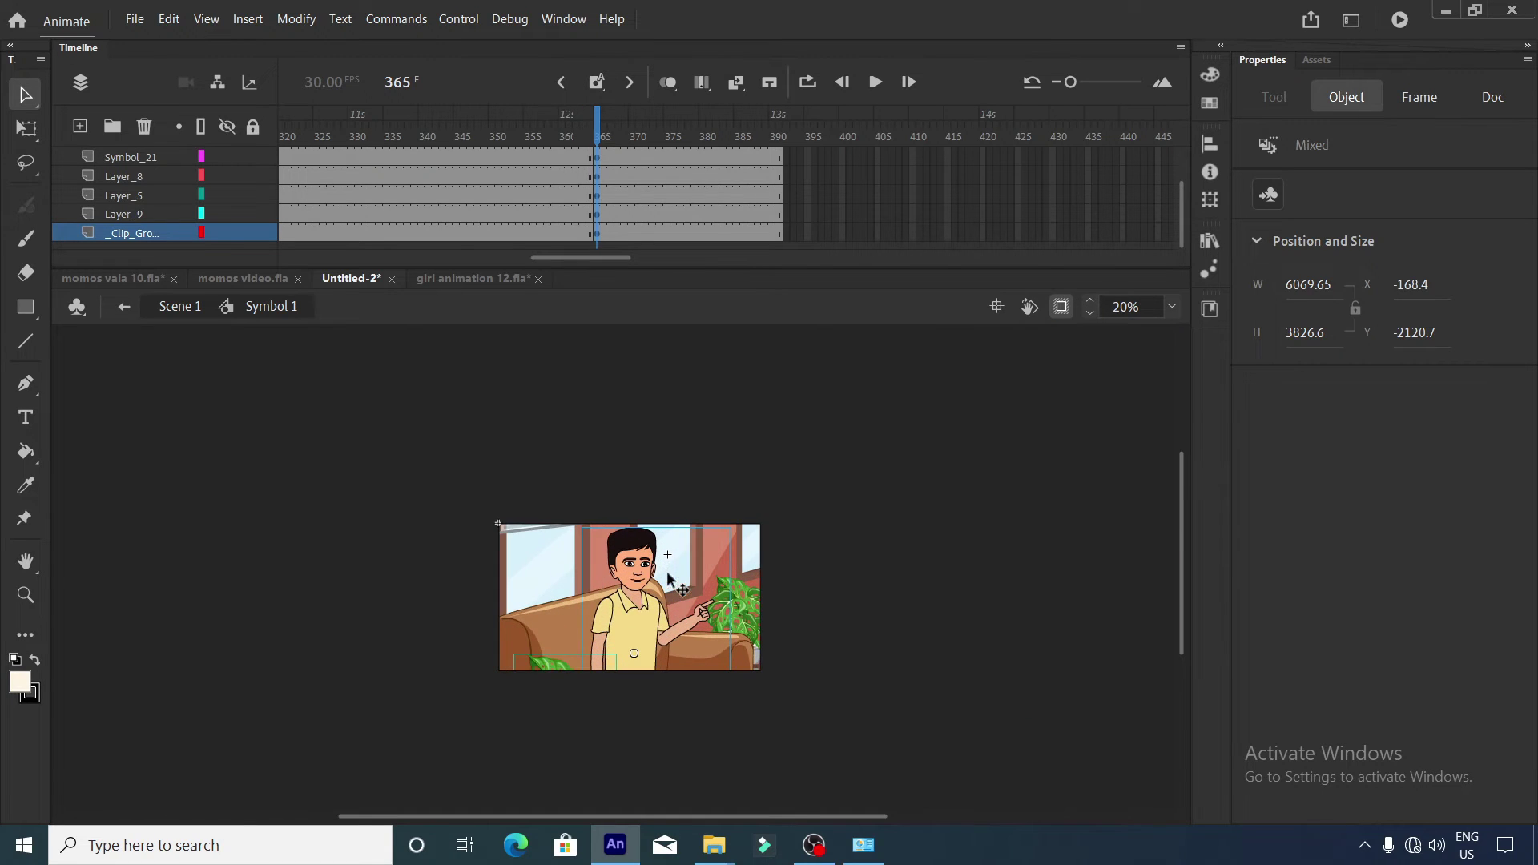
{"action": "left_click", "coordinate": [652, 118]}
{"action": "left_click", "coordinate": [627, 616]}
{"action": "left_click_drag", "start_coordinate": [626, 615], "coordinate": [487, 628]}
{"action": "key", "text": "ctrl+z"}
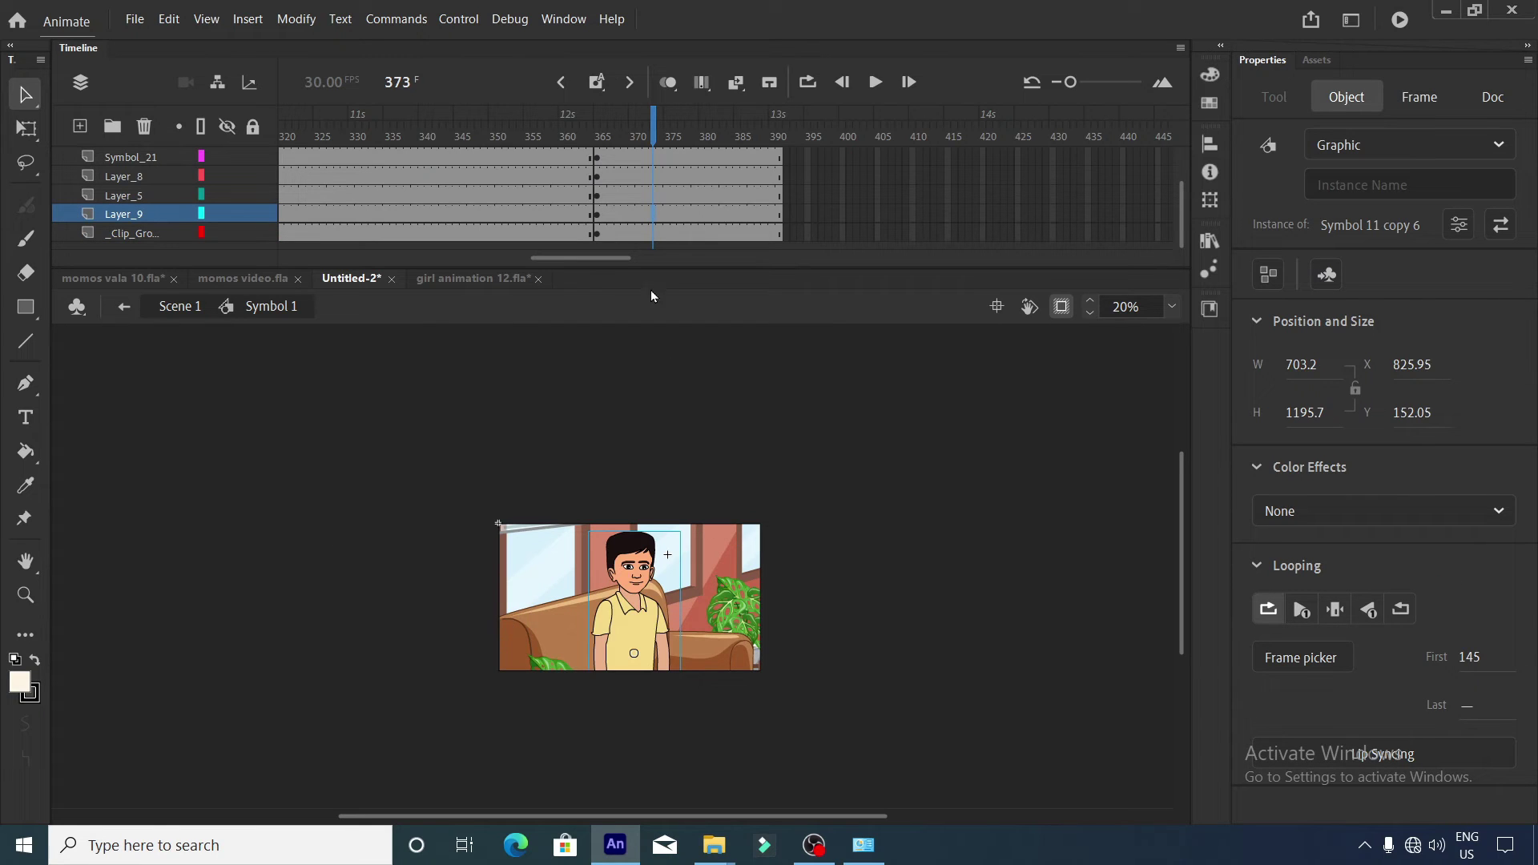
Shift all the artwork on every layer at frame 365 so the girl on the sofa is framed in the close-up.
{"action": "scroll", "coordinate": [593, 164], "scroll_direction": "up", "scroll_amount": 2}
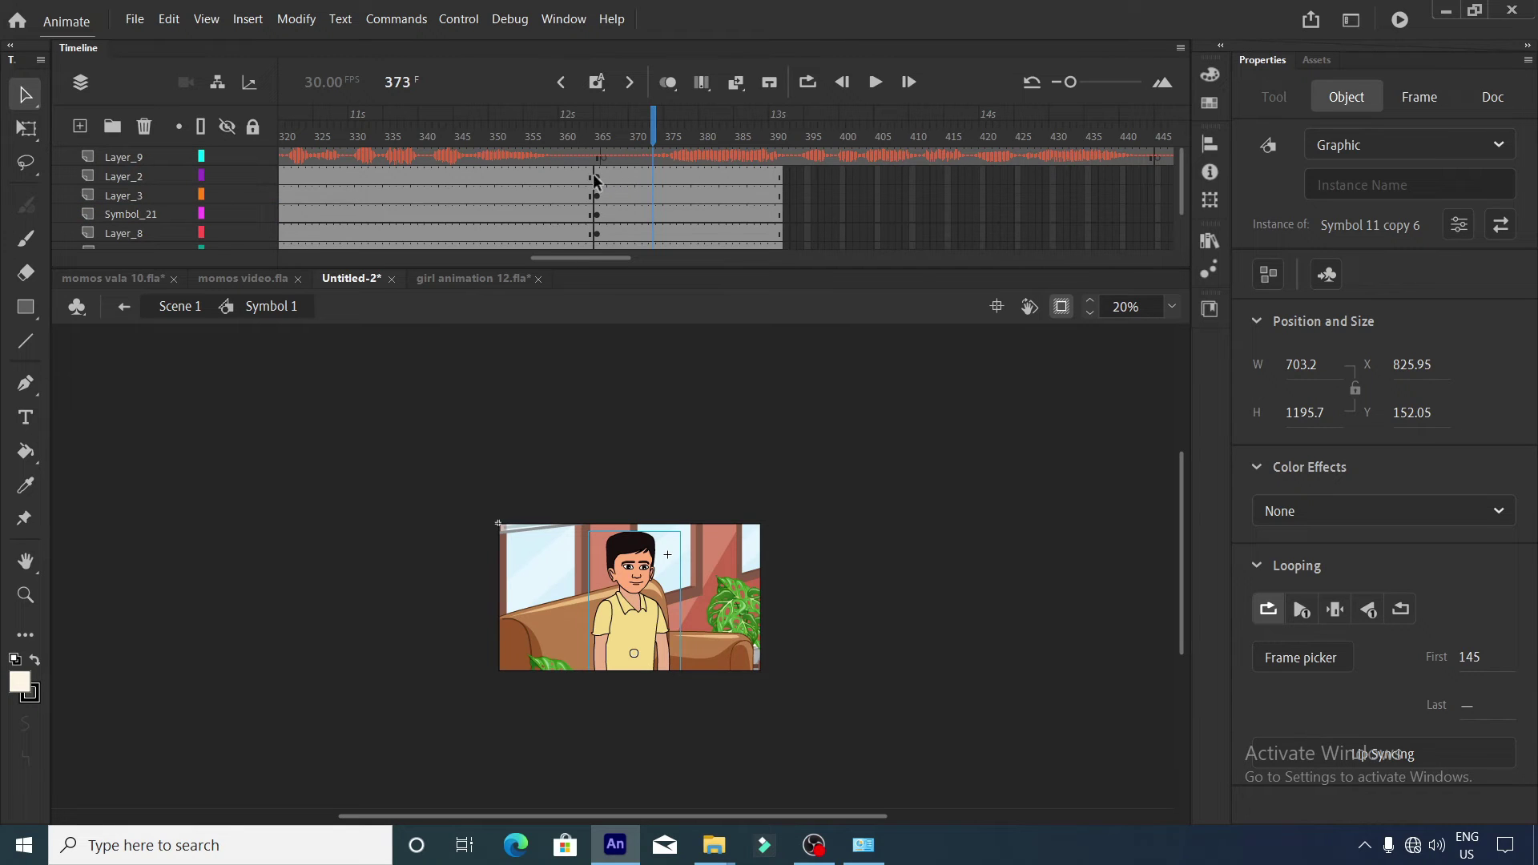
{"action": "left_click", "coordinate": [594, 175]}
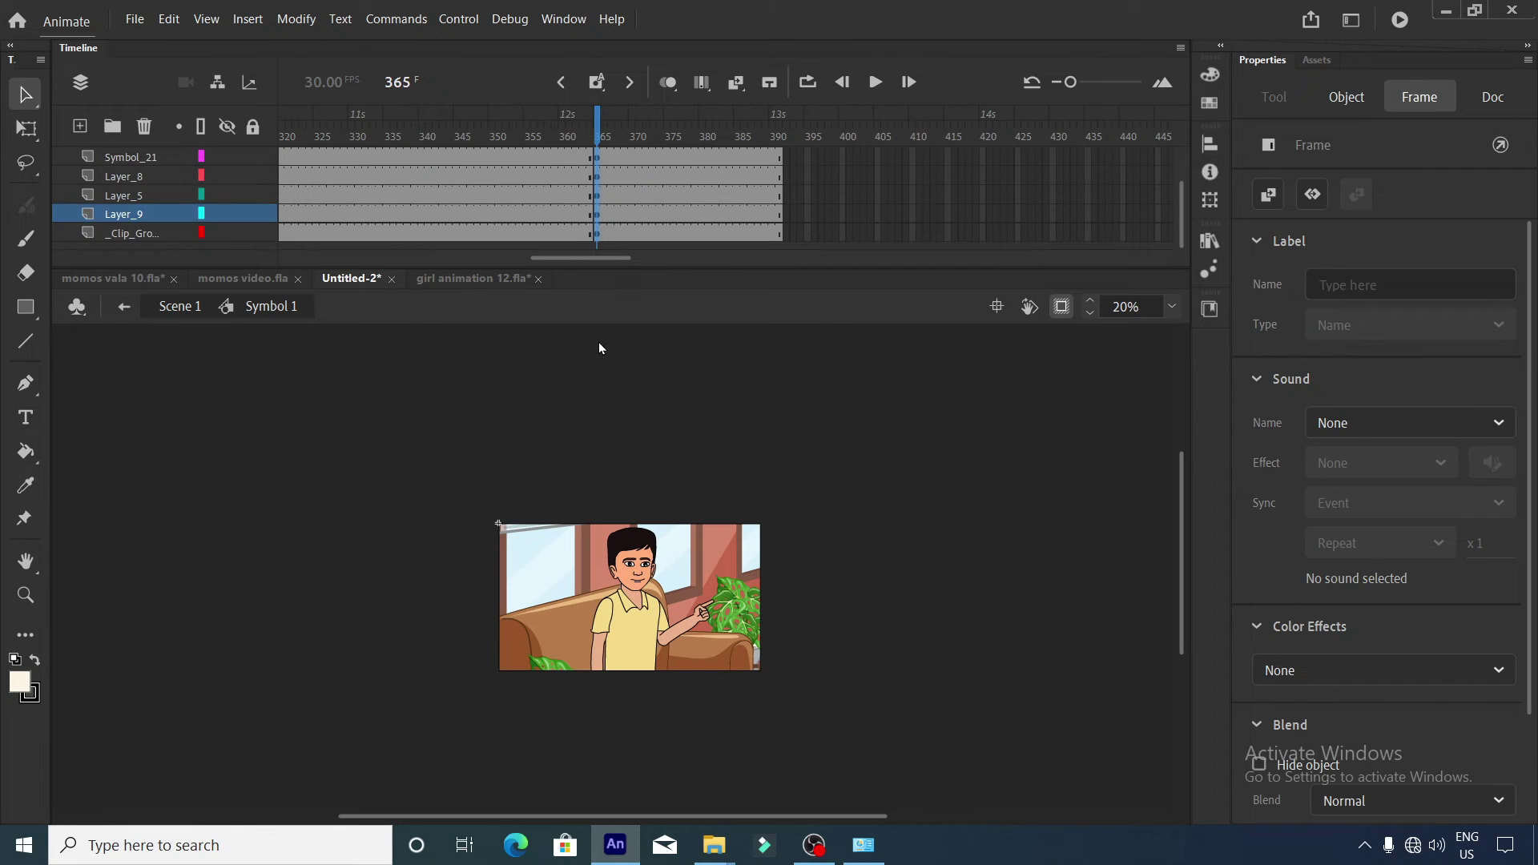
{"action": "scroll", "coordinate": [684, 470], "scroll_direction": "down", "scroll_amount": 2}
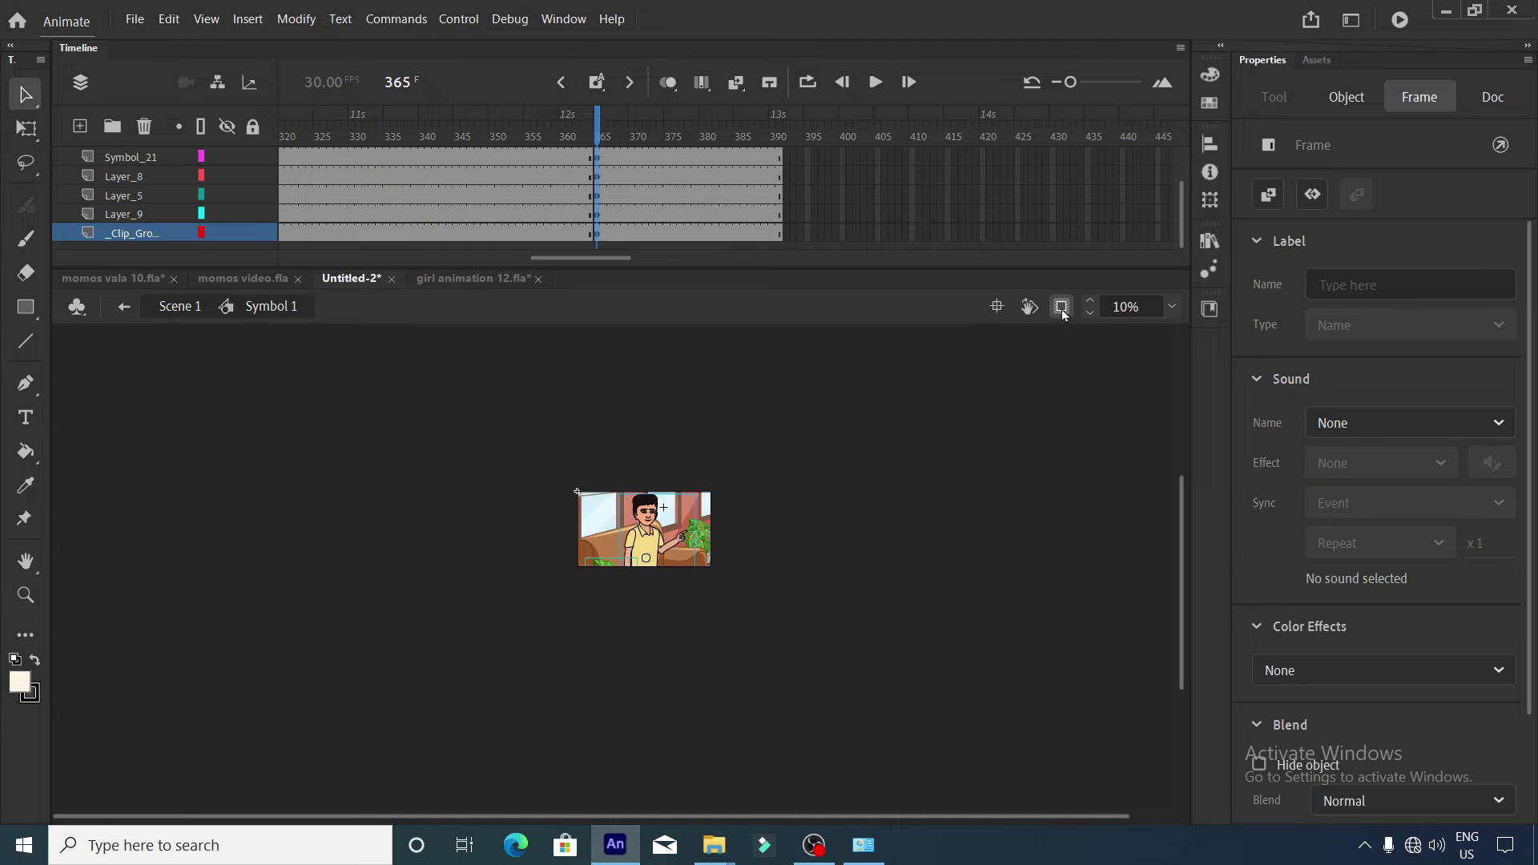
{"action": "left_click", "coordinate": [1062, 311]}
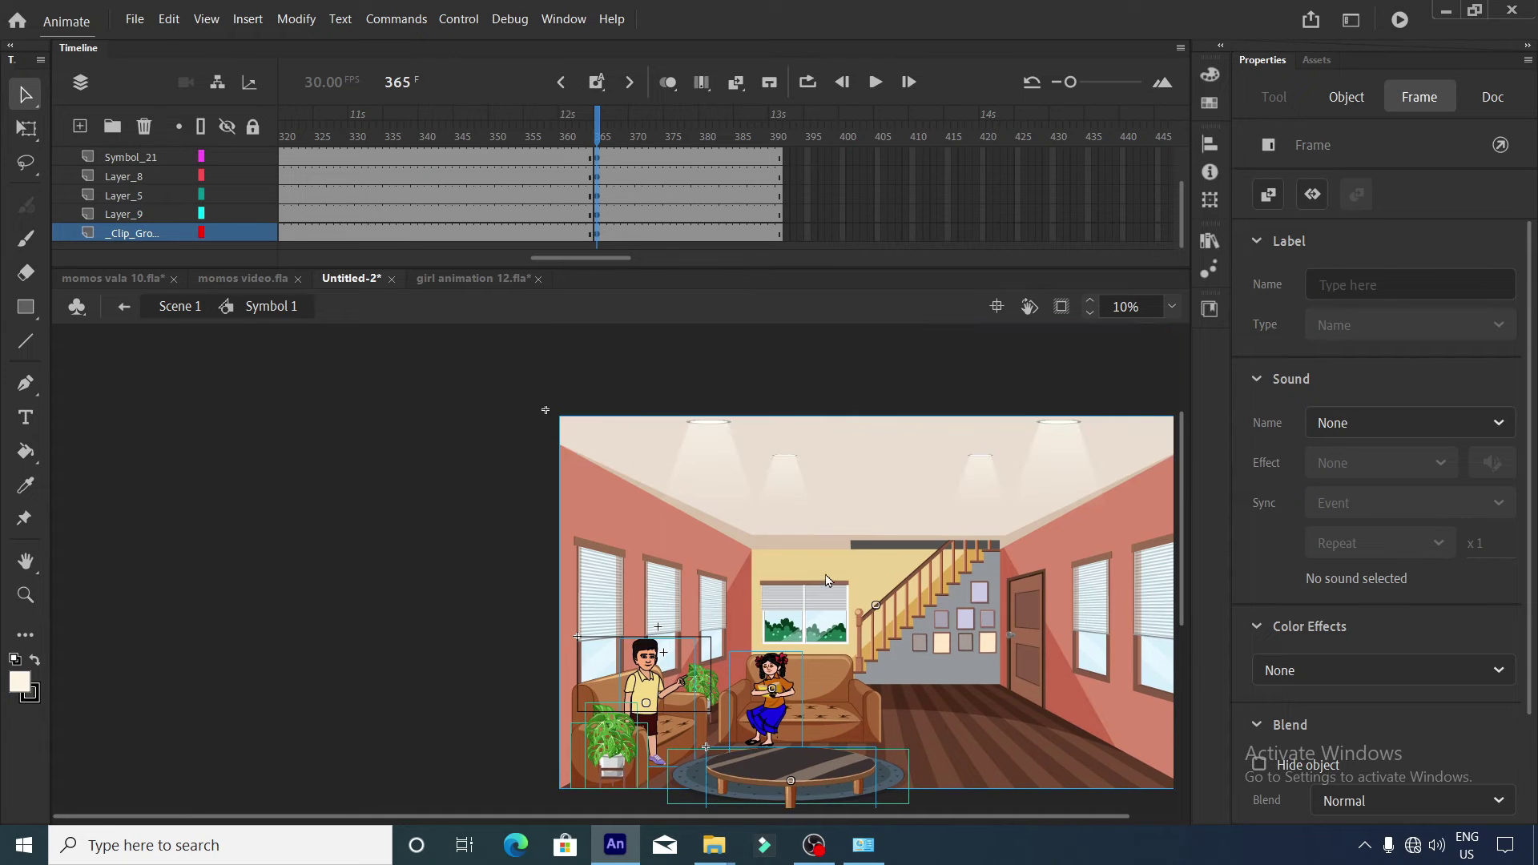
{"action": "scroll", "coordinate": [769, 605], "scroll_direction": "down", "scroll_amount": 2}
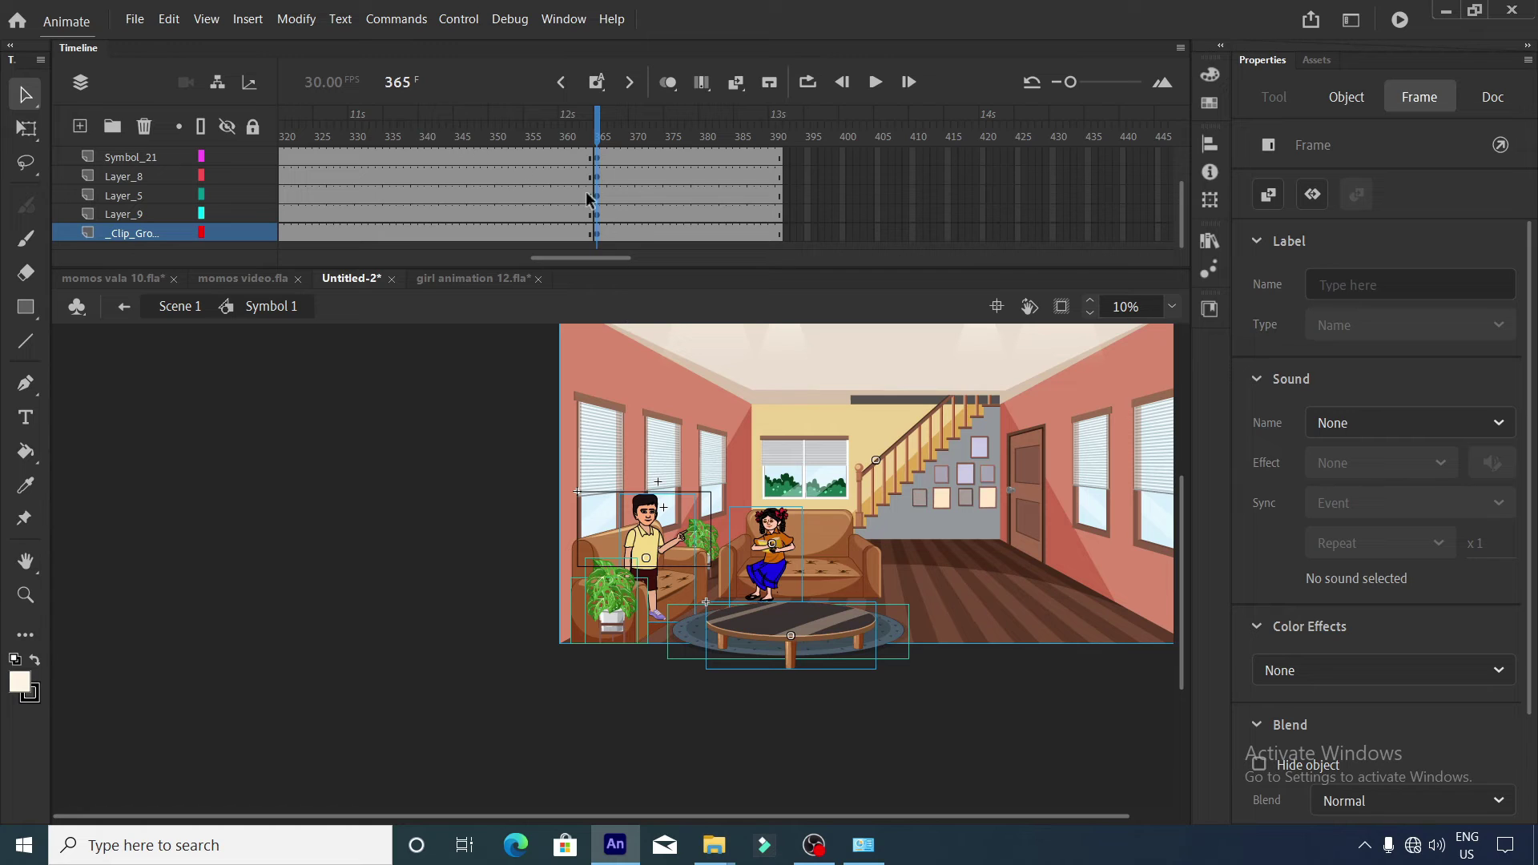
{"action": "scroll", "coordinate": [603, 204], "scroll_direction": "up", "scroll_amount": 2}
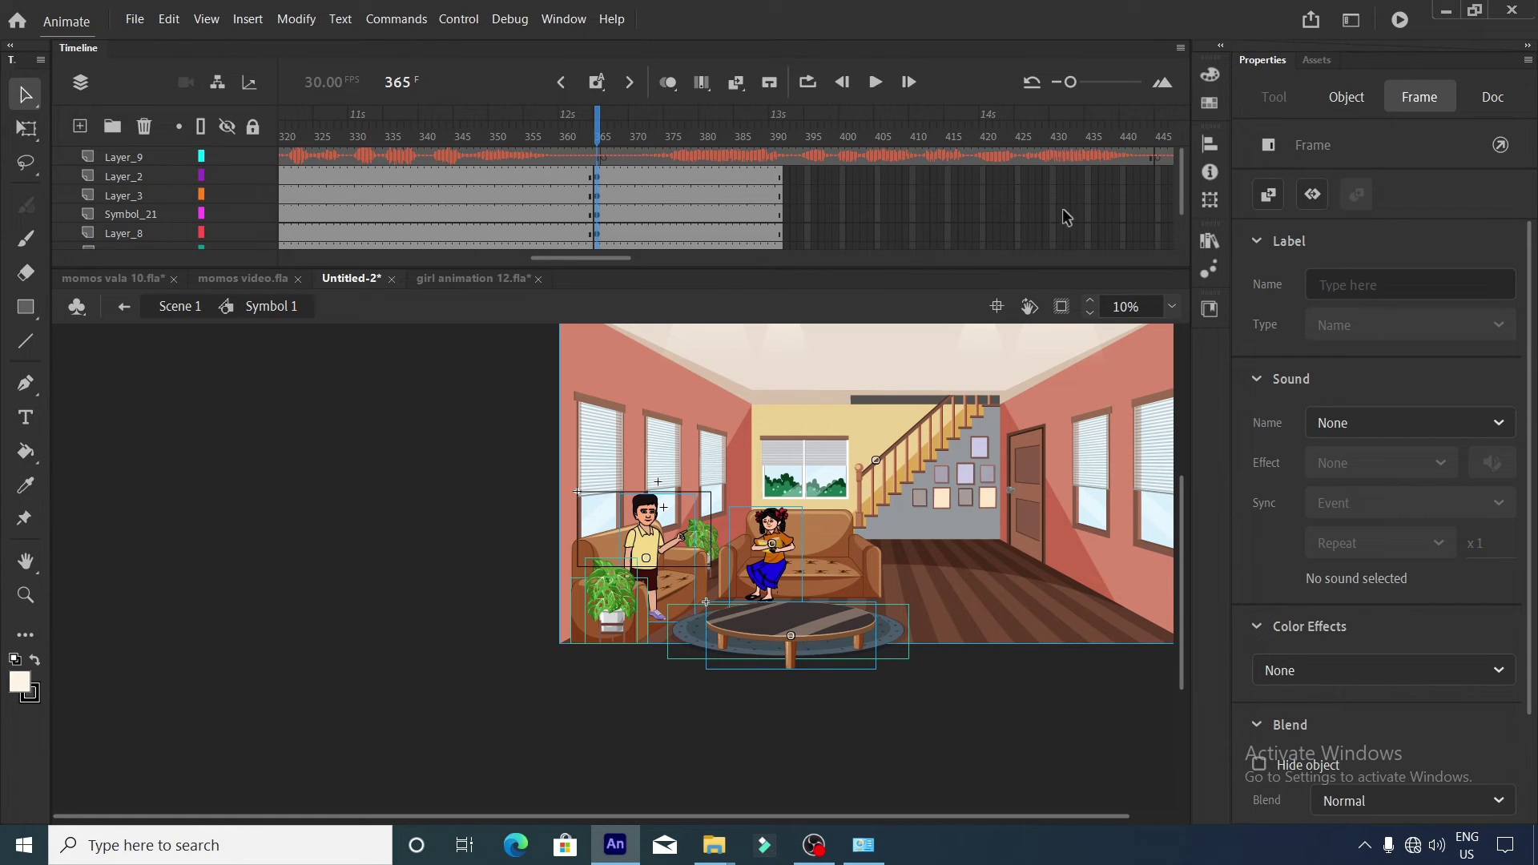
{"action": "left_click", "coordinate": [1061, 306]}
{"action": "scroll", "coordinate": [639, 533], "scroll_direction": "up", "scroll_amount": 6}
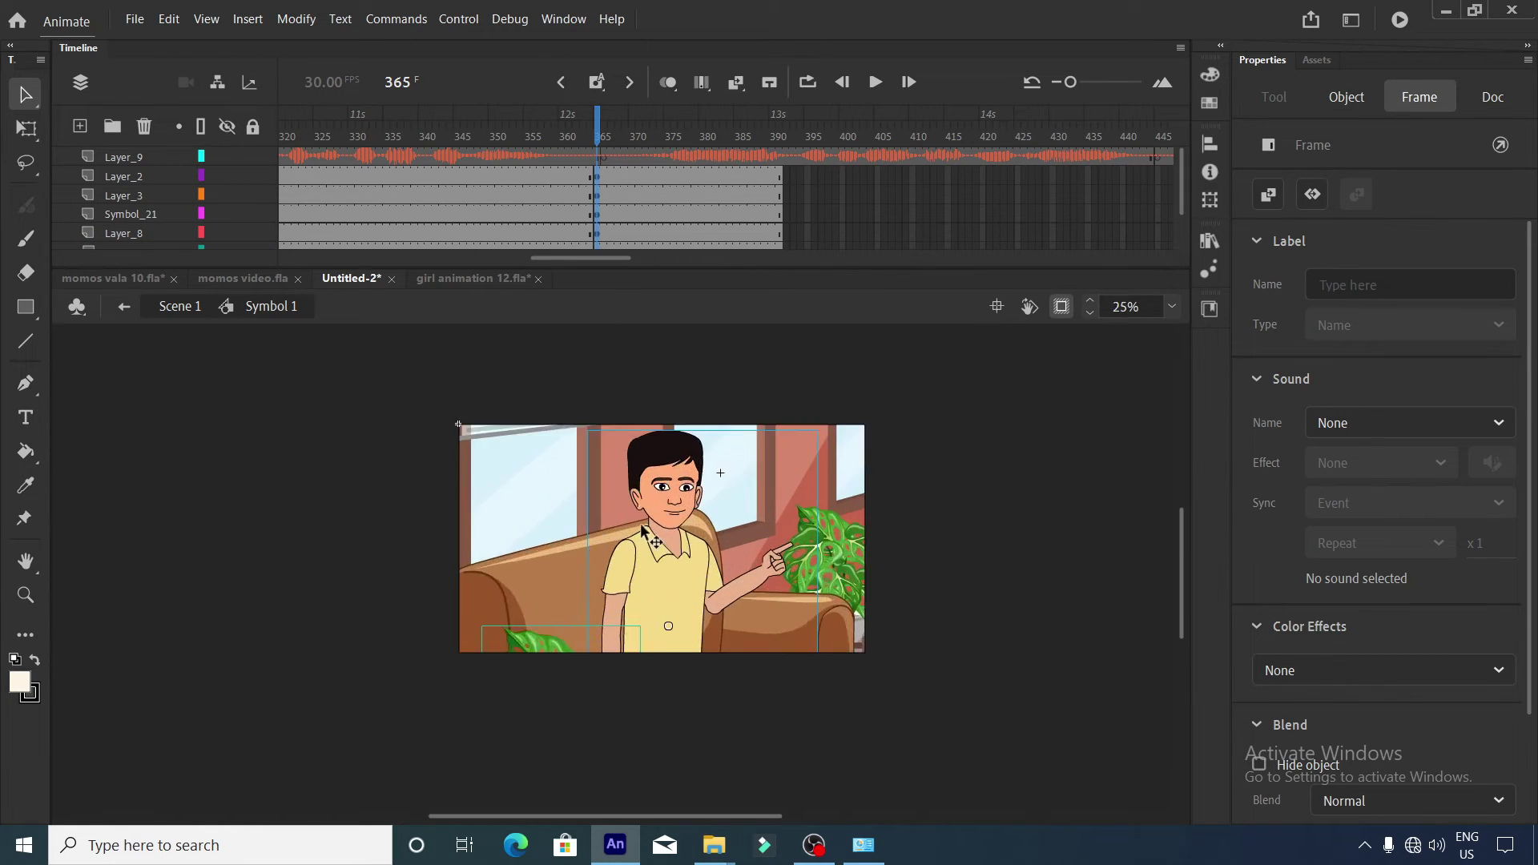
{"action": "left_click_drag", "start_coordinate": [696, 589], "coordinate": [314, 569]}
{"action": "left_click_drag", "start_coordinate": [760, 569], "coordinate": [706, 570]}
{"action": "scroll", "coordinate": [722, 538], "scroll_direction": "up", "scroll_amount": 3}
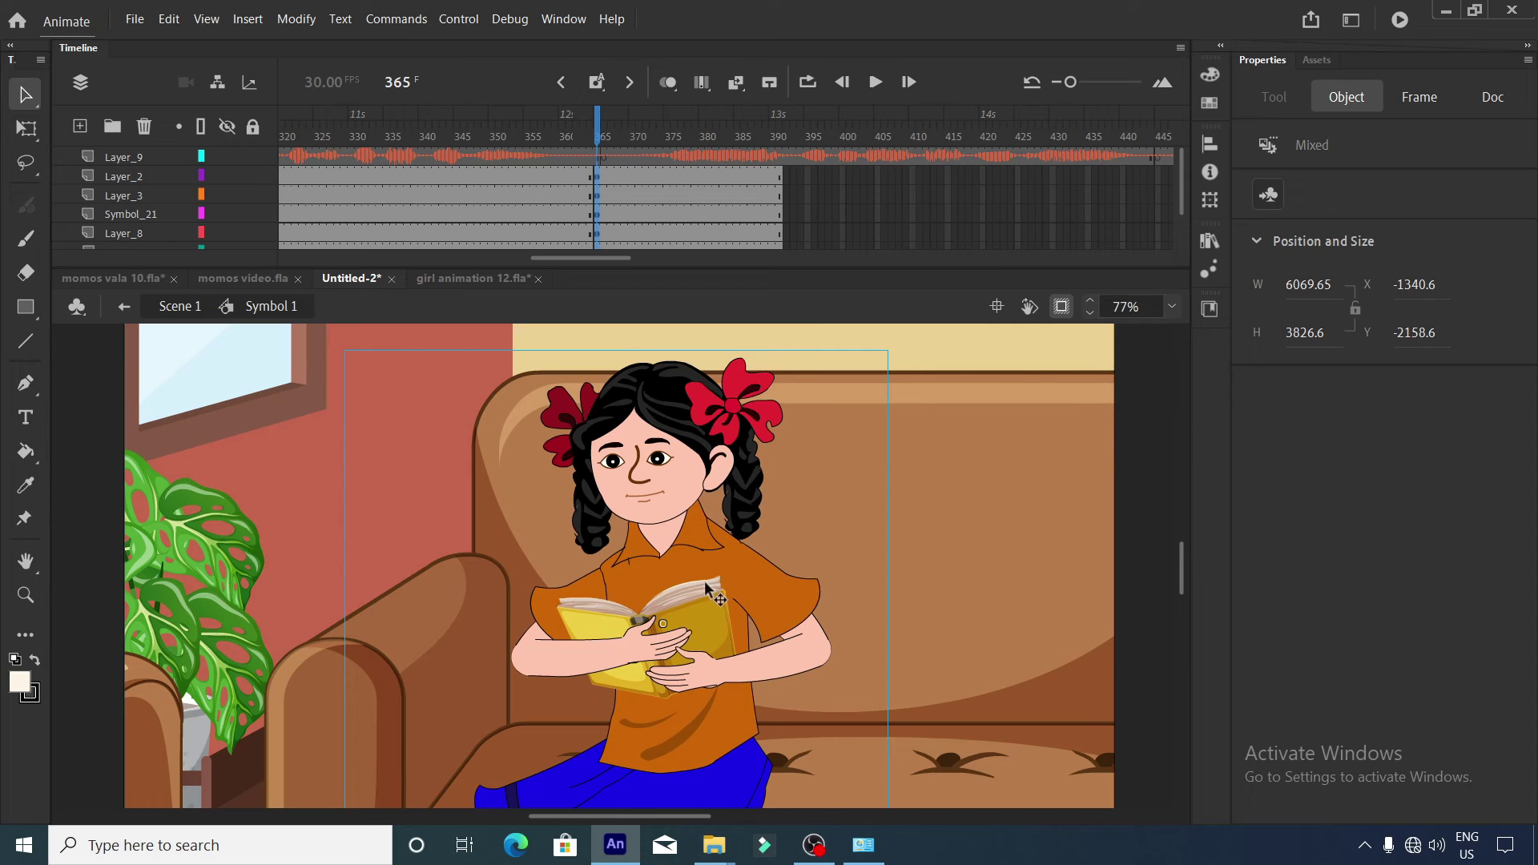
{"action": "scroll", "coordinate": [702, 583], "scroll_direction": "down", "scroll_amount": 2}
{"action": "left_click_drag", "start_coordinate": [692, 575], "coordinate": [680, 565]}
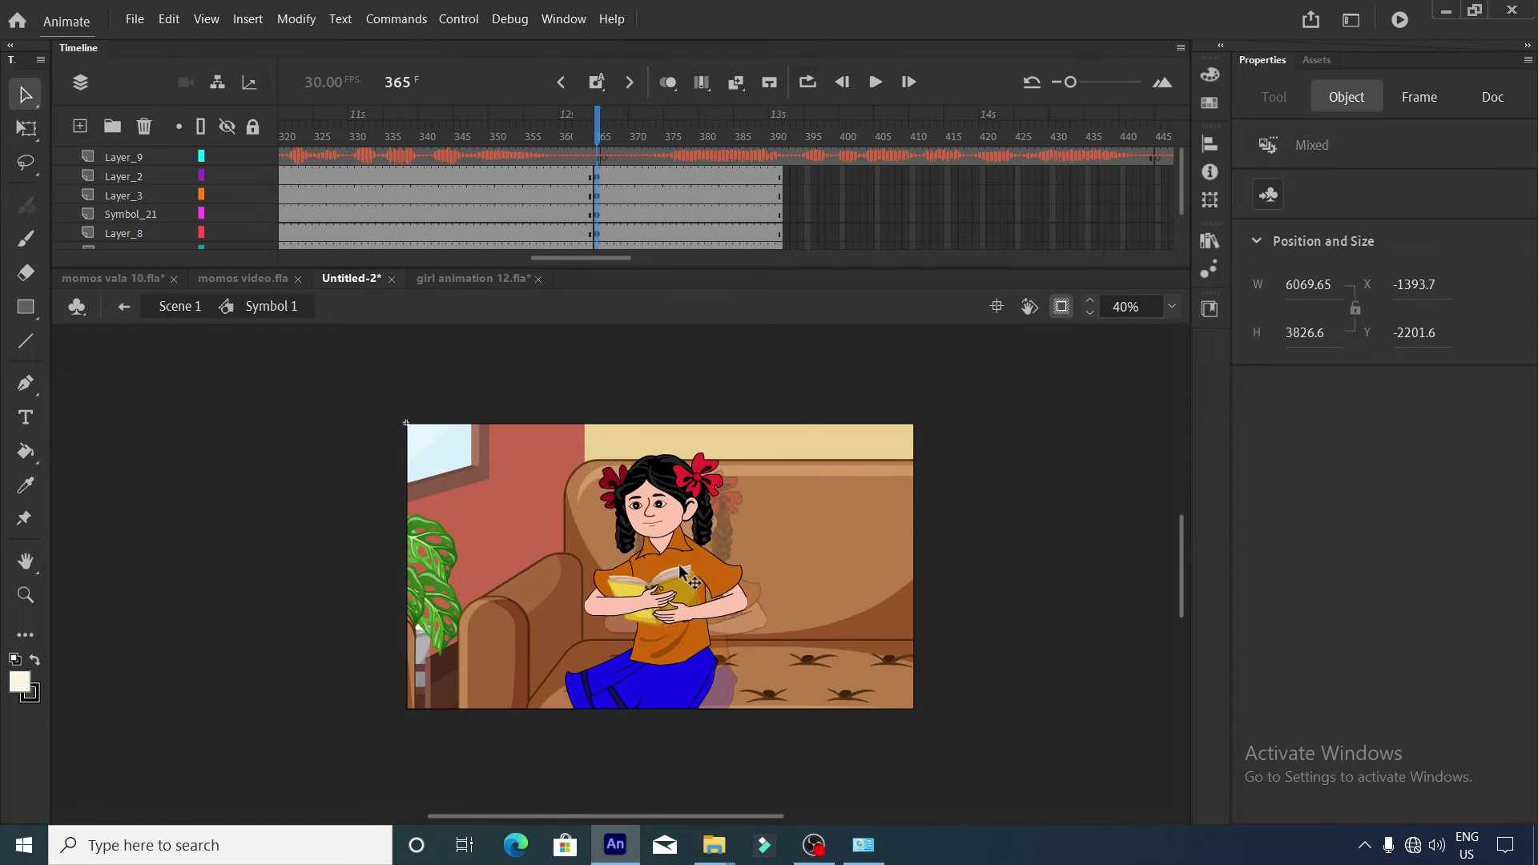
{"action": "scroll", "coordinate": [680, 543], "scroll_direction": "up", "scroll_amount": 1}
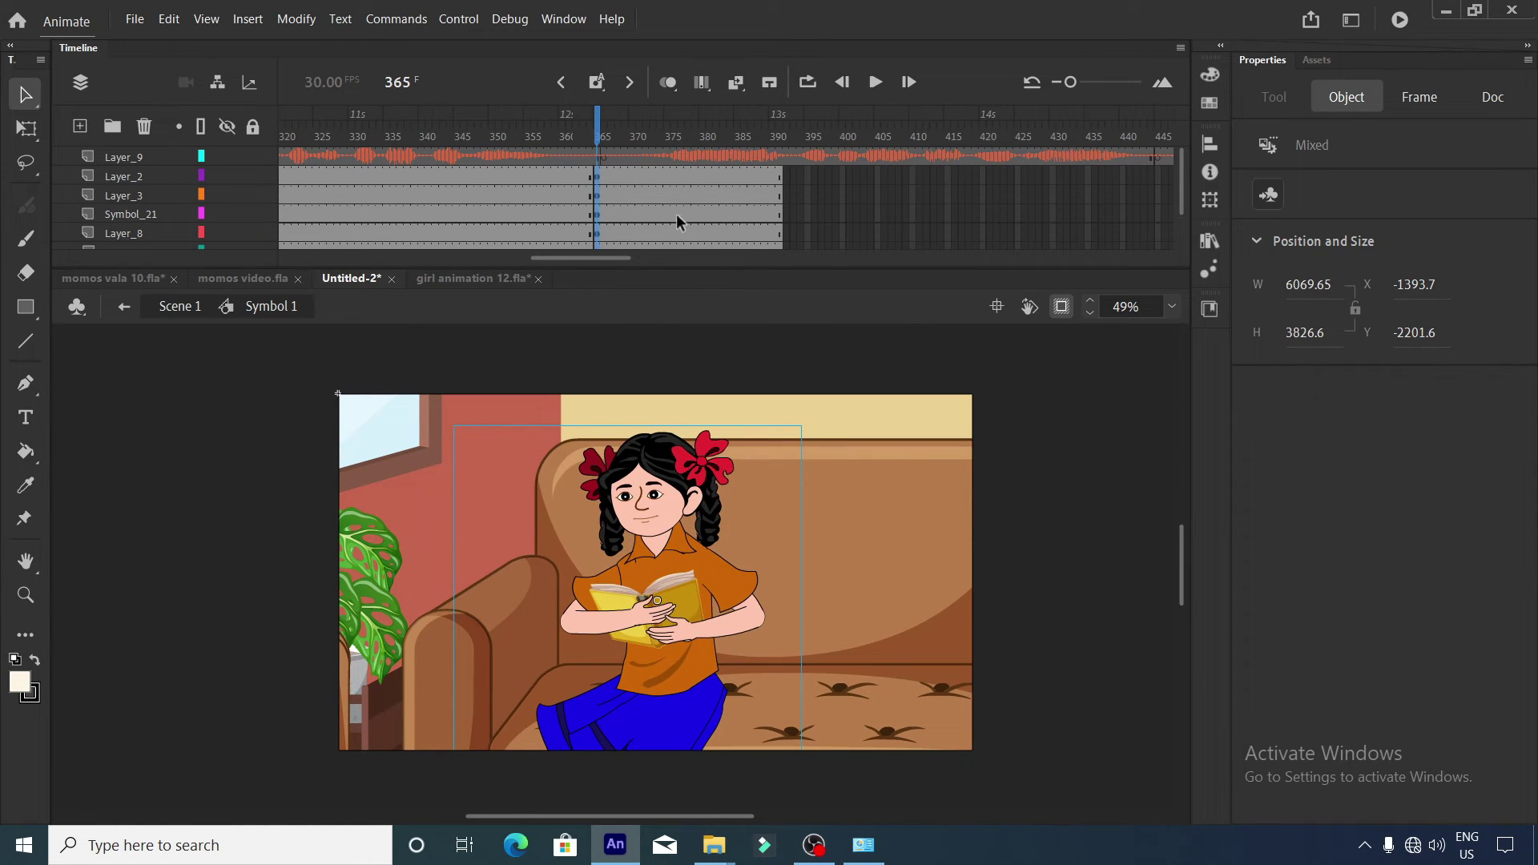
Extend the frame spans of all artwork layers to frame 445 to cover the girl's line.
{"action": "left_click", "coordinate": [660, 196]}
{"action": "left_click", "coordinate": [505, 175]}
{"action": "left_click_drag", "start_coordinate": [580, 258], "coordinate": [700, 306]}
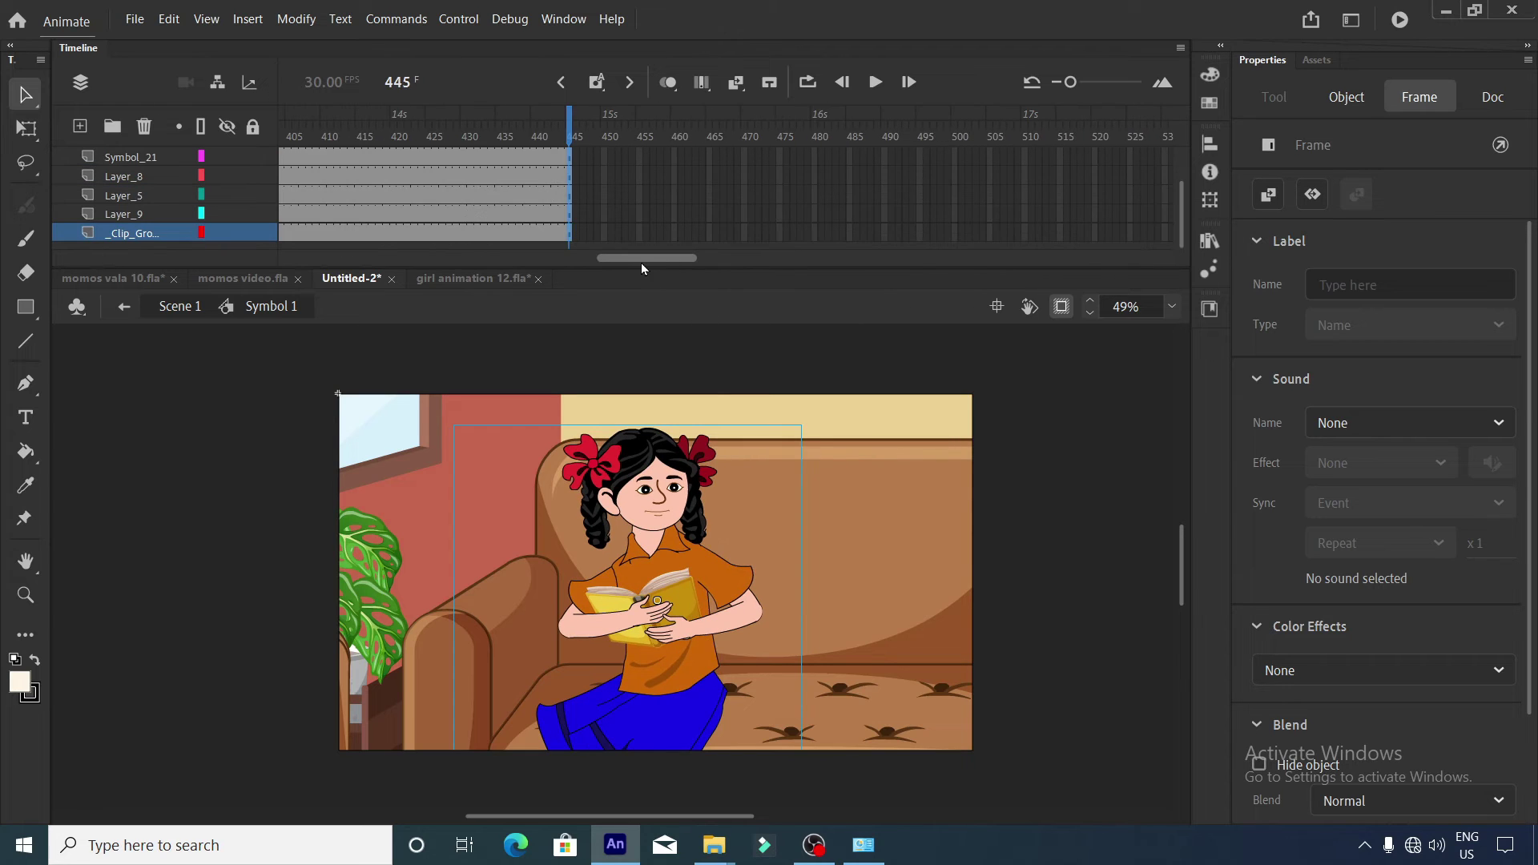
{"action": "left_click_drag", "start_coordinate": [641, 262], "coordinate": [602, 271]}
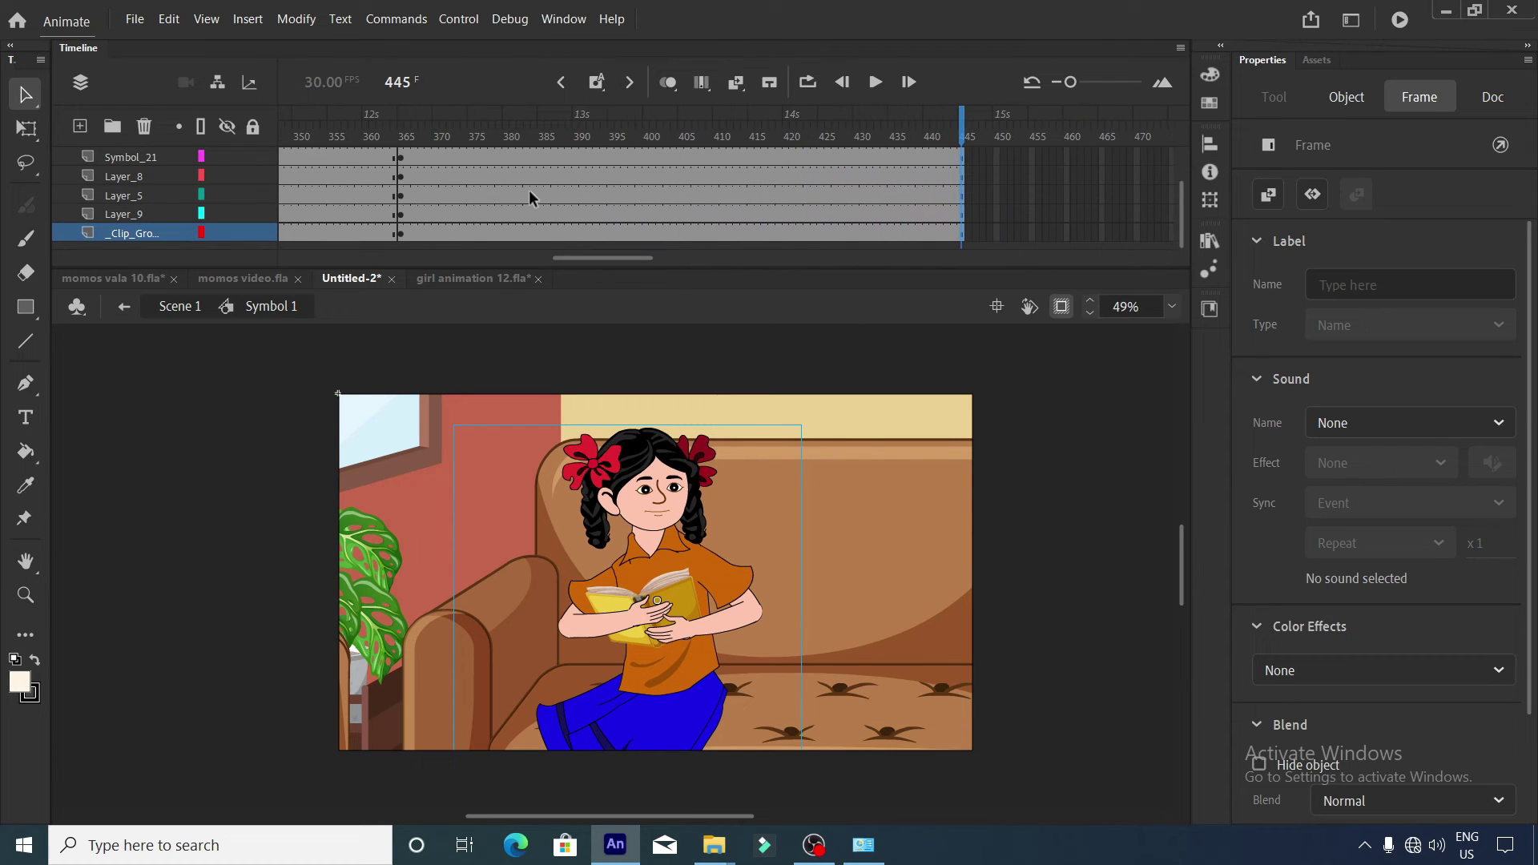
Delete the seated girl holding the book from Layer_8 at frame 366.
{"action": "scroll", "coordinate": [480, 181], "scroll_direction": "up", "scroll_amount": 2}
{"action": "left_click", "coordinate": [416, 135]}
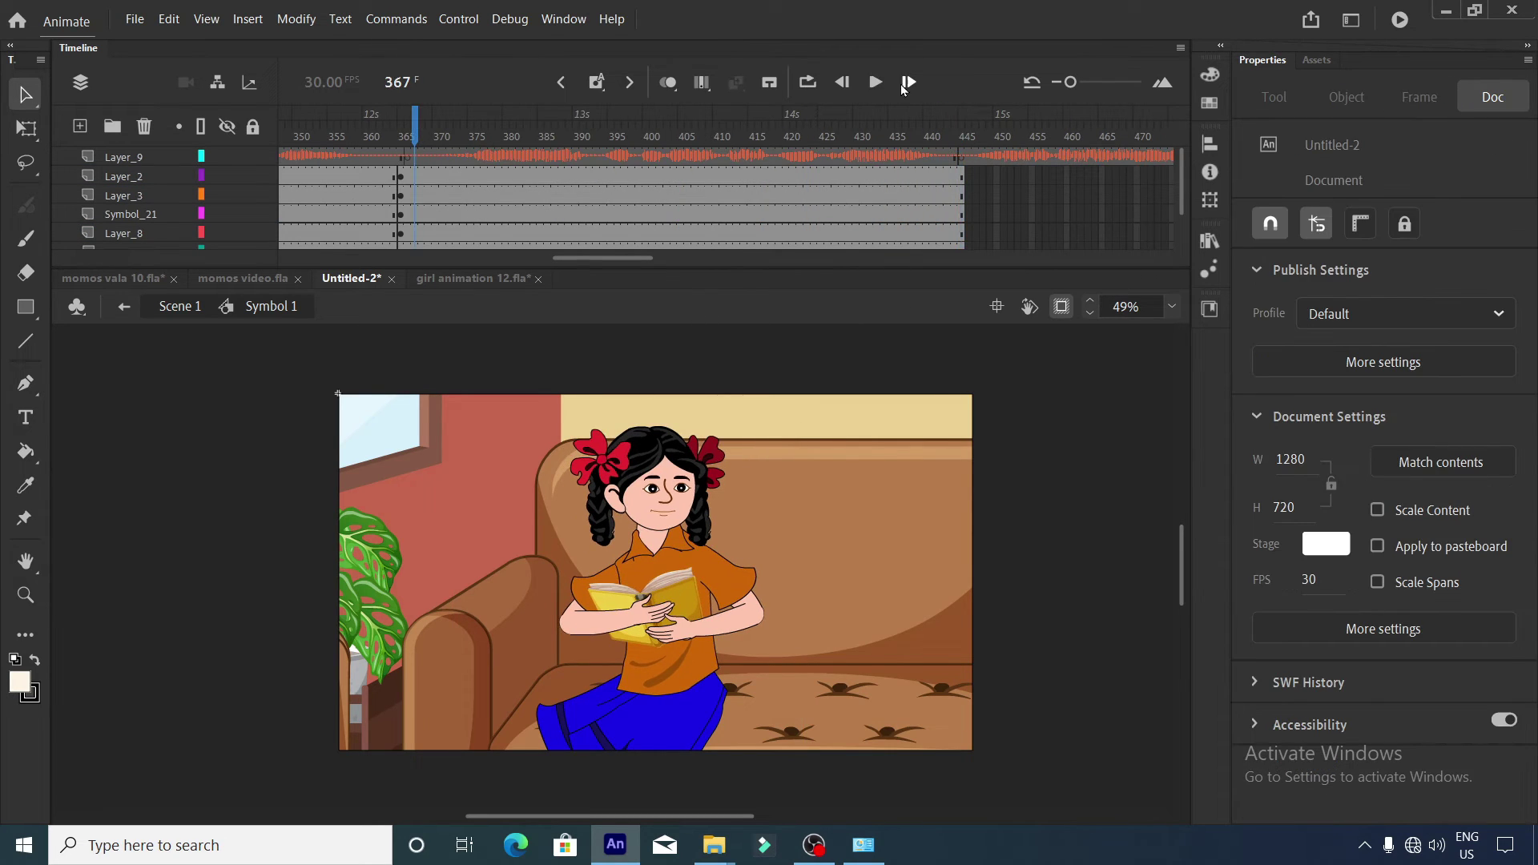
{"action": "left_click", "coordinate": [407, 234]}
{"action": "left_click", "coordinate": [656, 561]}
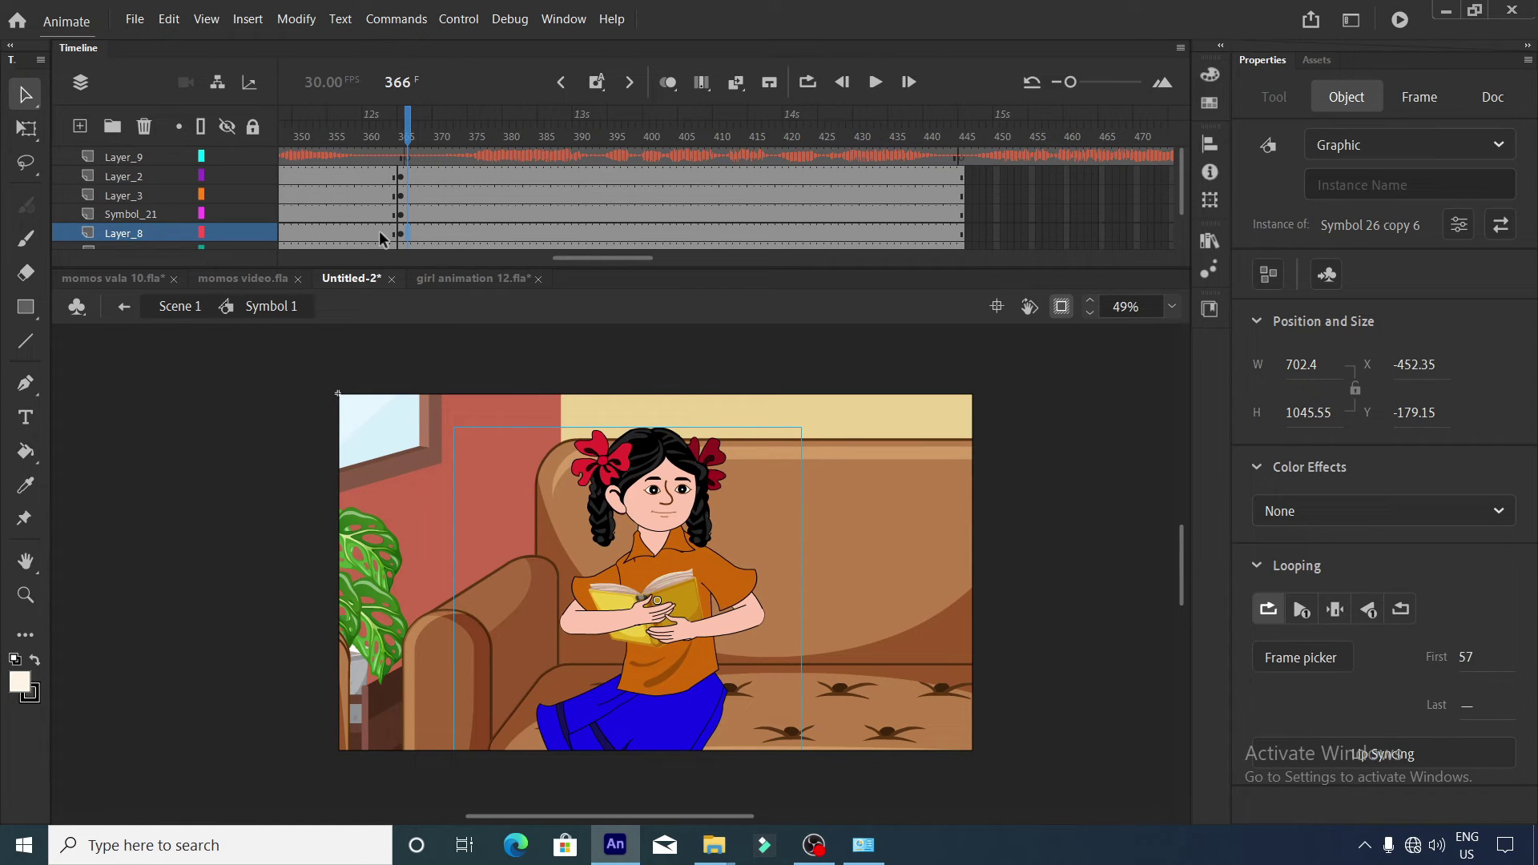
{"action": "key", "text": "Delete"}
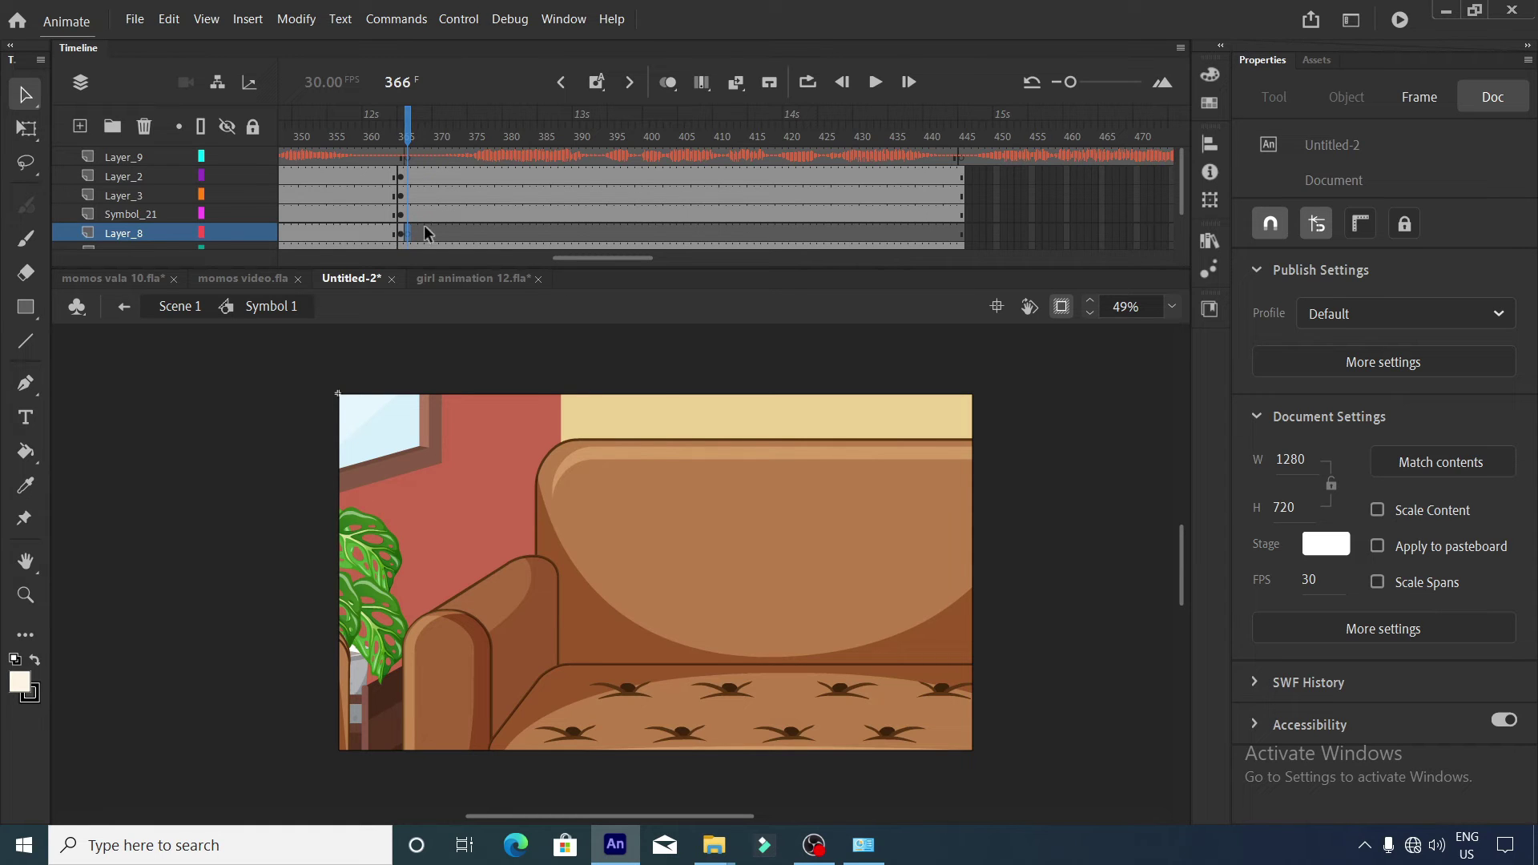
Preview the talking animation in girl animation 12.fla from frame 366 and copy the standing girl.
{"action": "left_click", "coordinate": [436, 280]}
{"action": "left_click", "coordinate": [875, 83]}
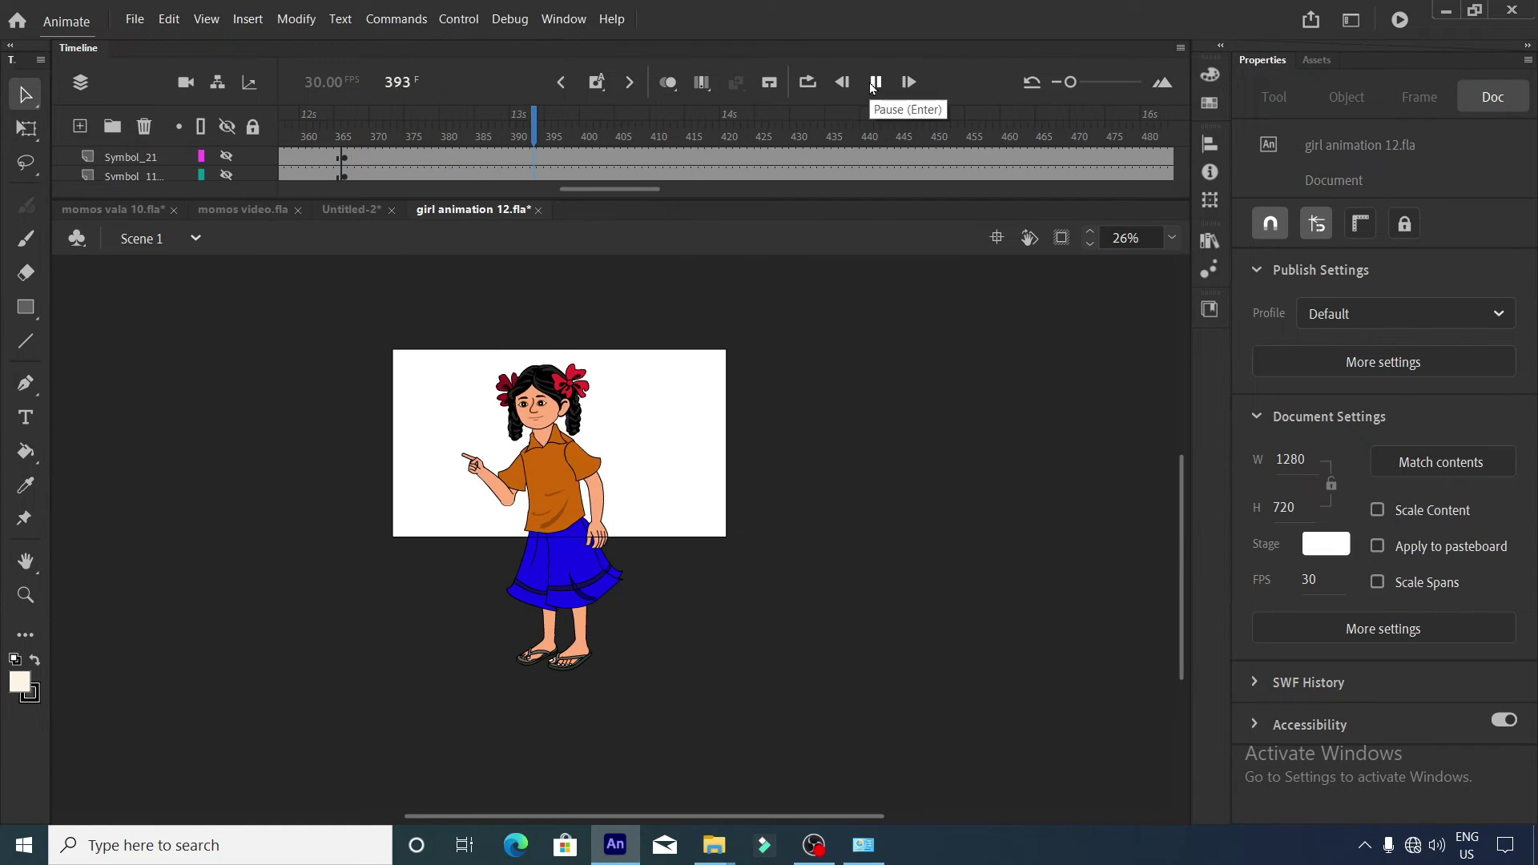
{"action": "left_click", "coordinate": [875, 83]}
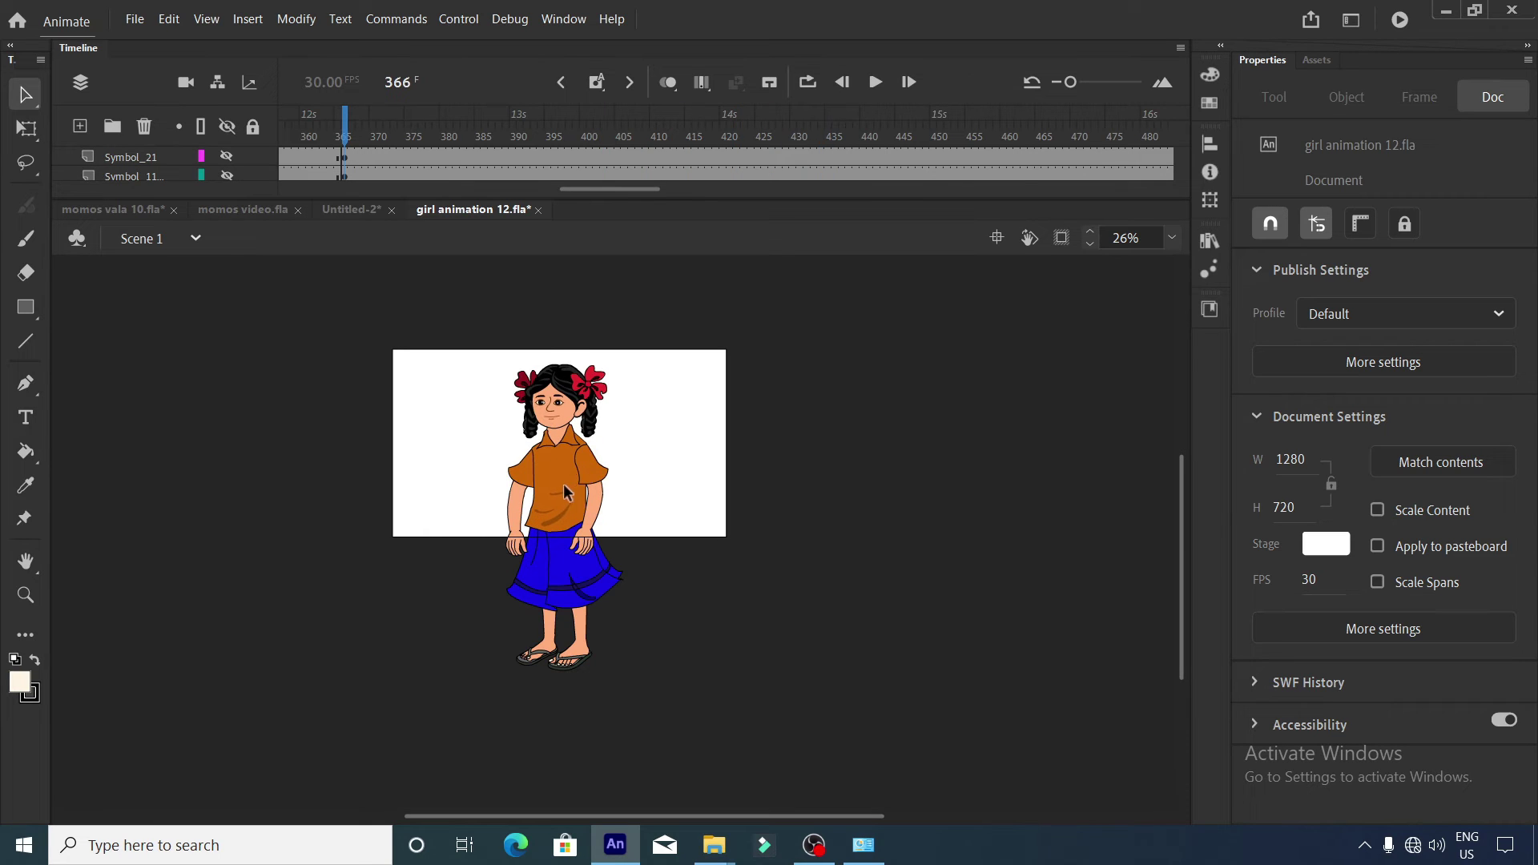
{"action": "left_click", "coordinate": [539, 475]}
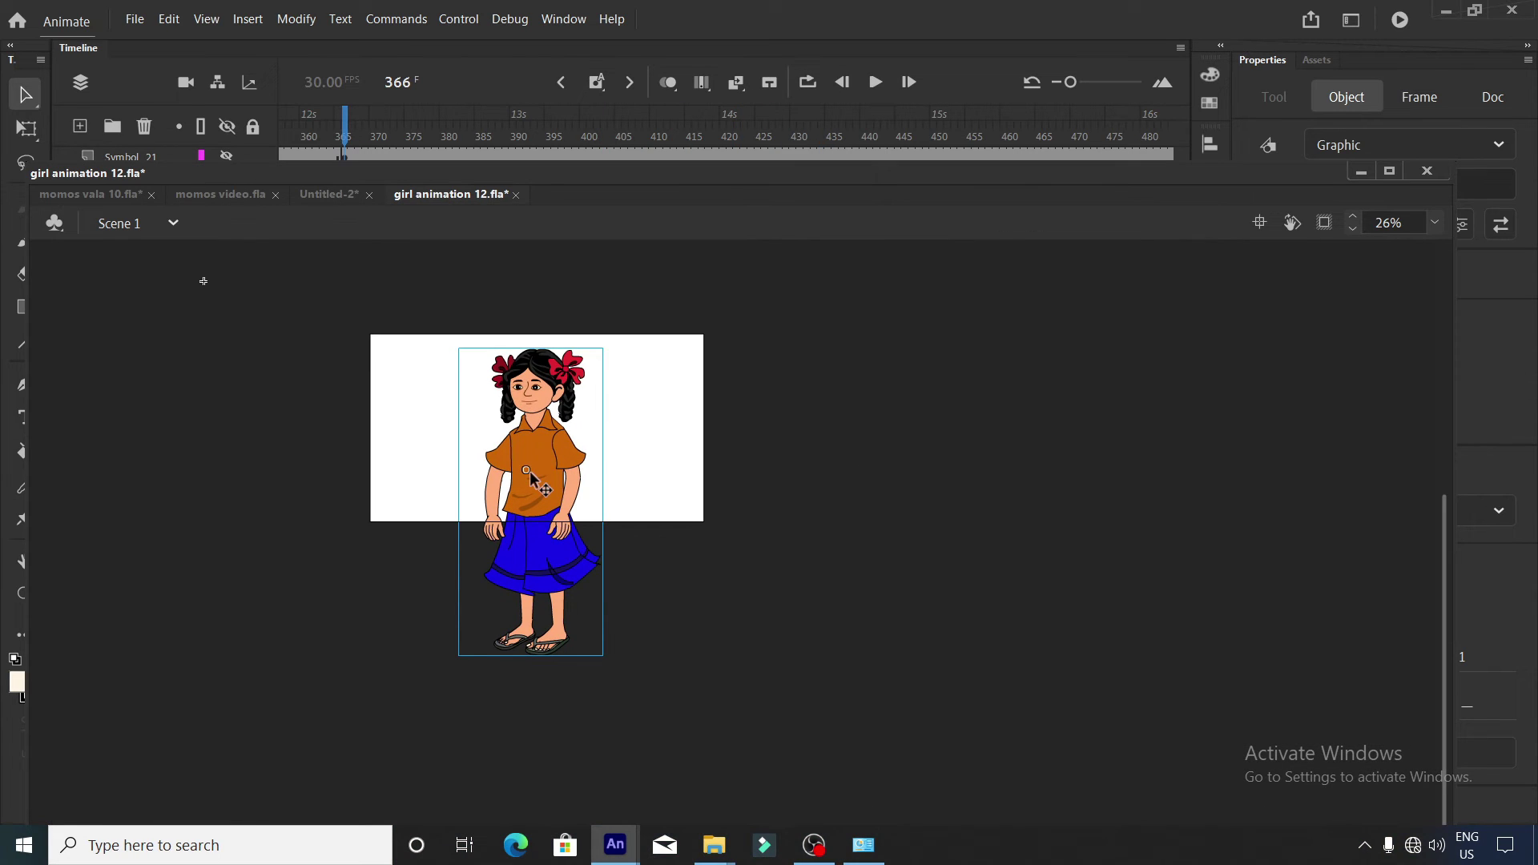
Return to Untitled-2 and paste the standing girl in place on Layer_8 at frame 366.
{"action": "left_click", "coordinate": [343, 200]}
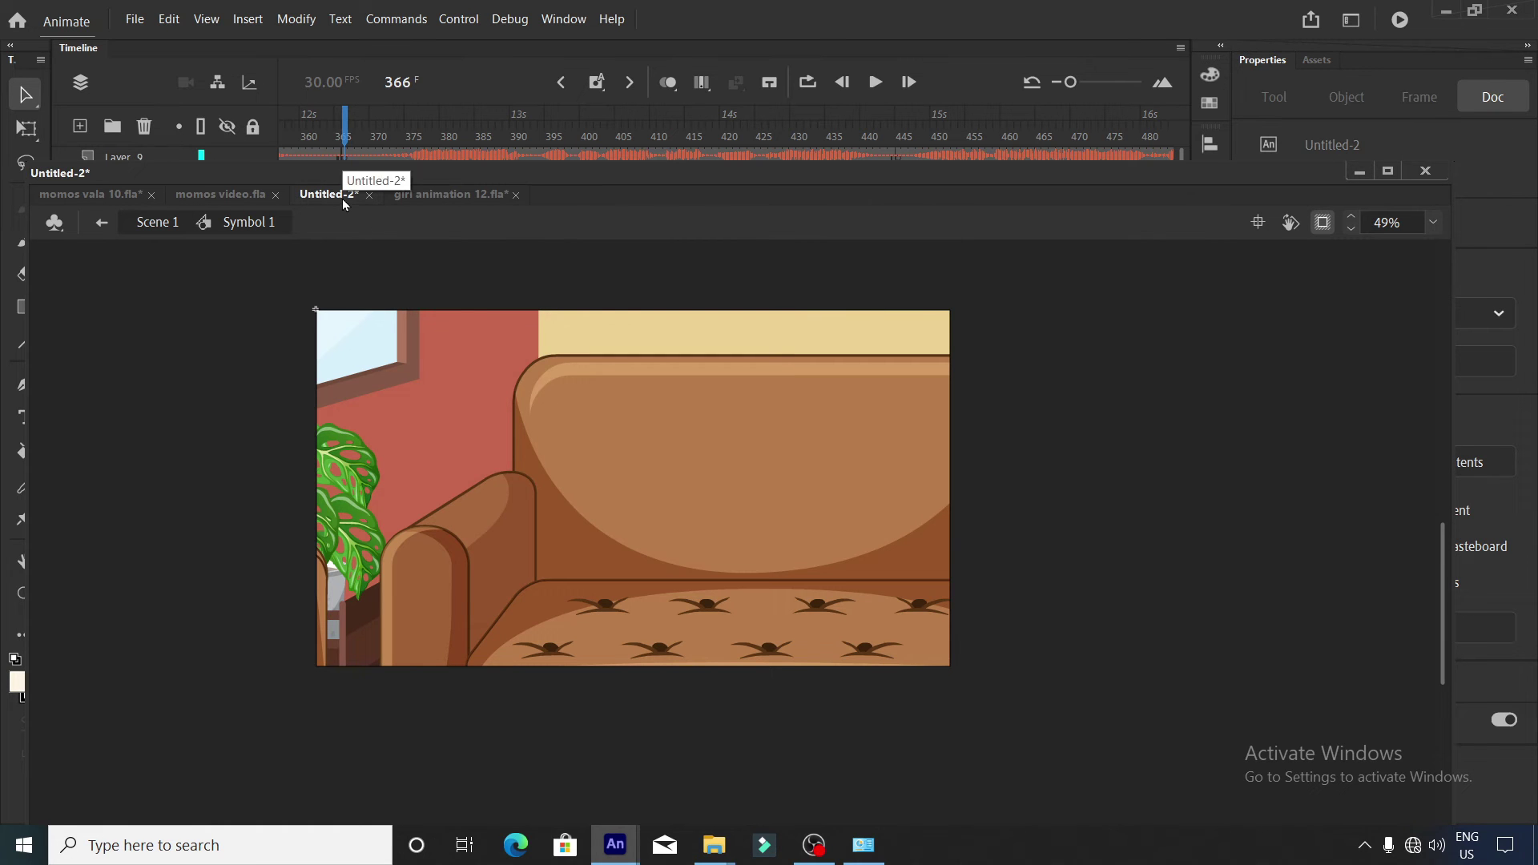
{"action": "left_click_drag", "start_coordinate": [651, 199], "coordinate": [626, 275]}
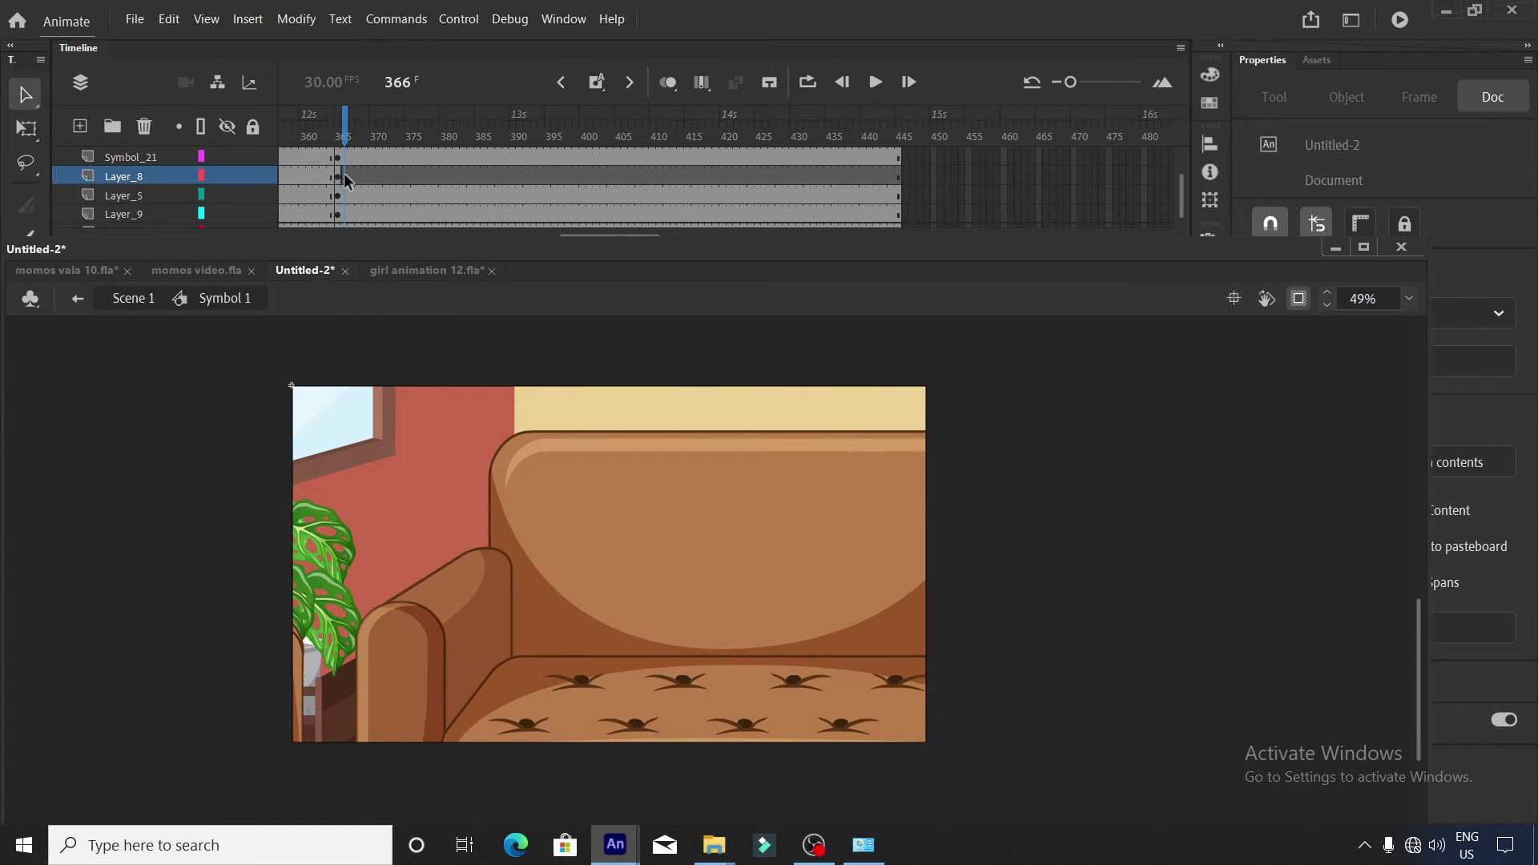
{"action": "left_click", "coordinate": [345, 175]}
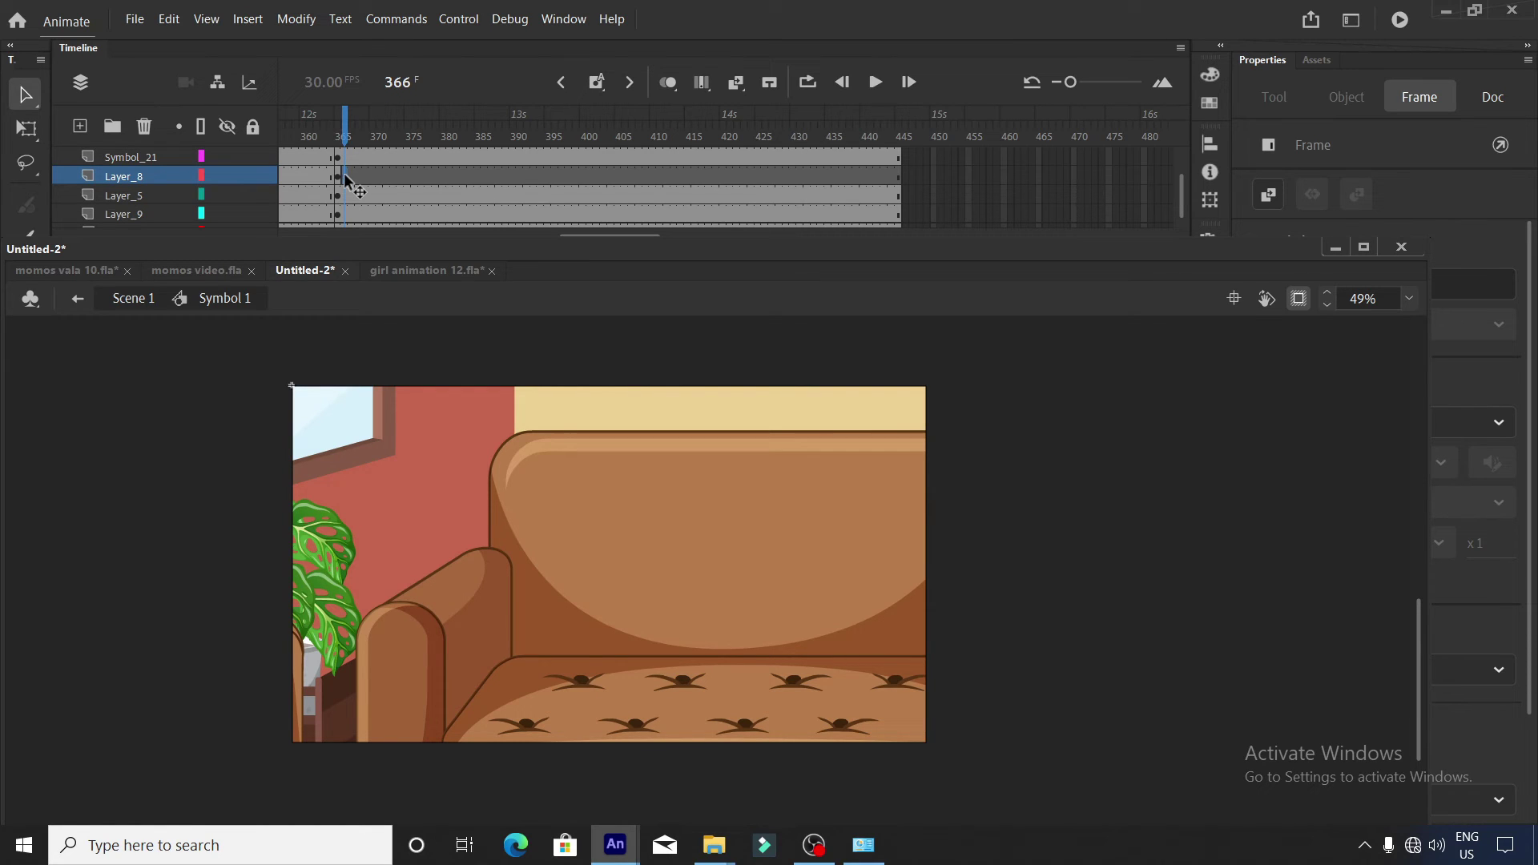
{"action": "key", "text": "ctrl+shift+v"}
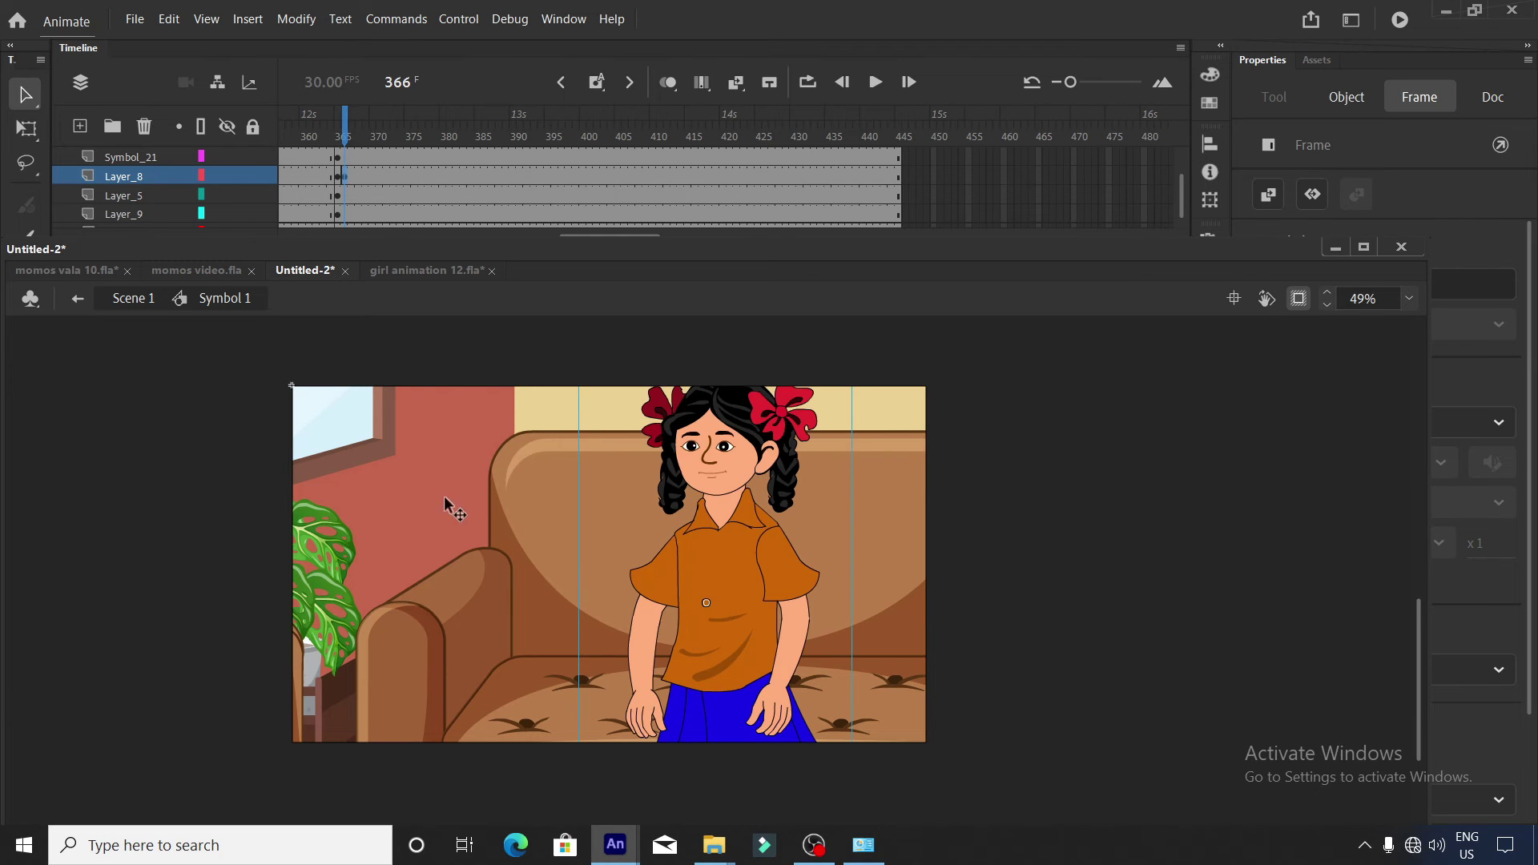
Move the pasted girl in front of the sofa and turn on onion skinning to compare her with the seated pose.
{"action": "scroll", "coordinate": [703, 526], "scroll_direction": "down", "scroll_amount": 2}
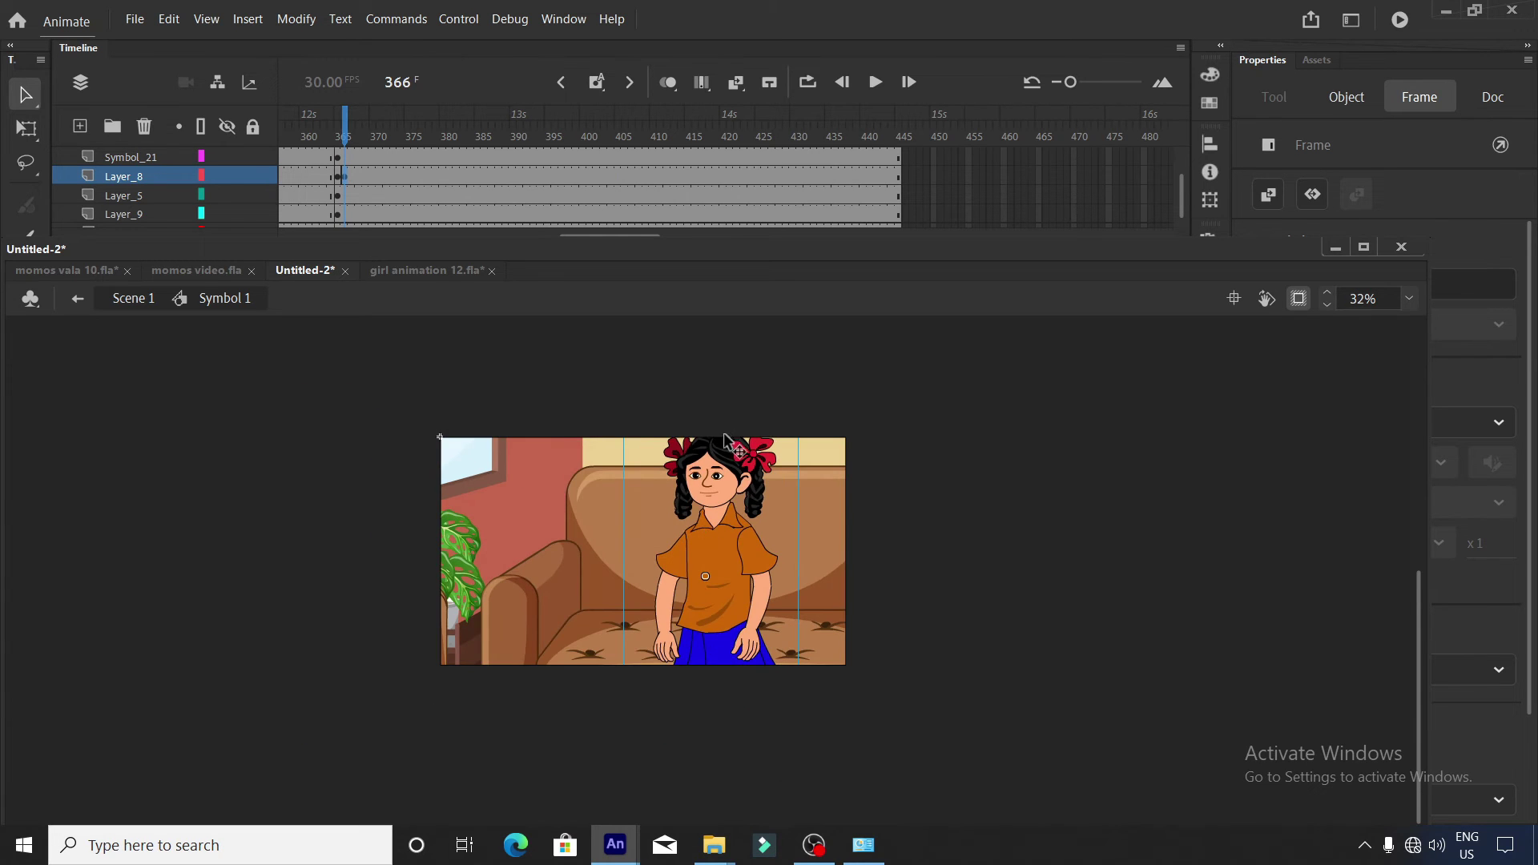
{"action": "left_click_drag", "start_coordinate": [725, 531], "coordinate": [647, 555]}
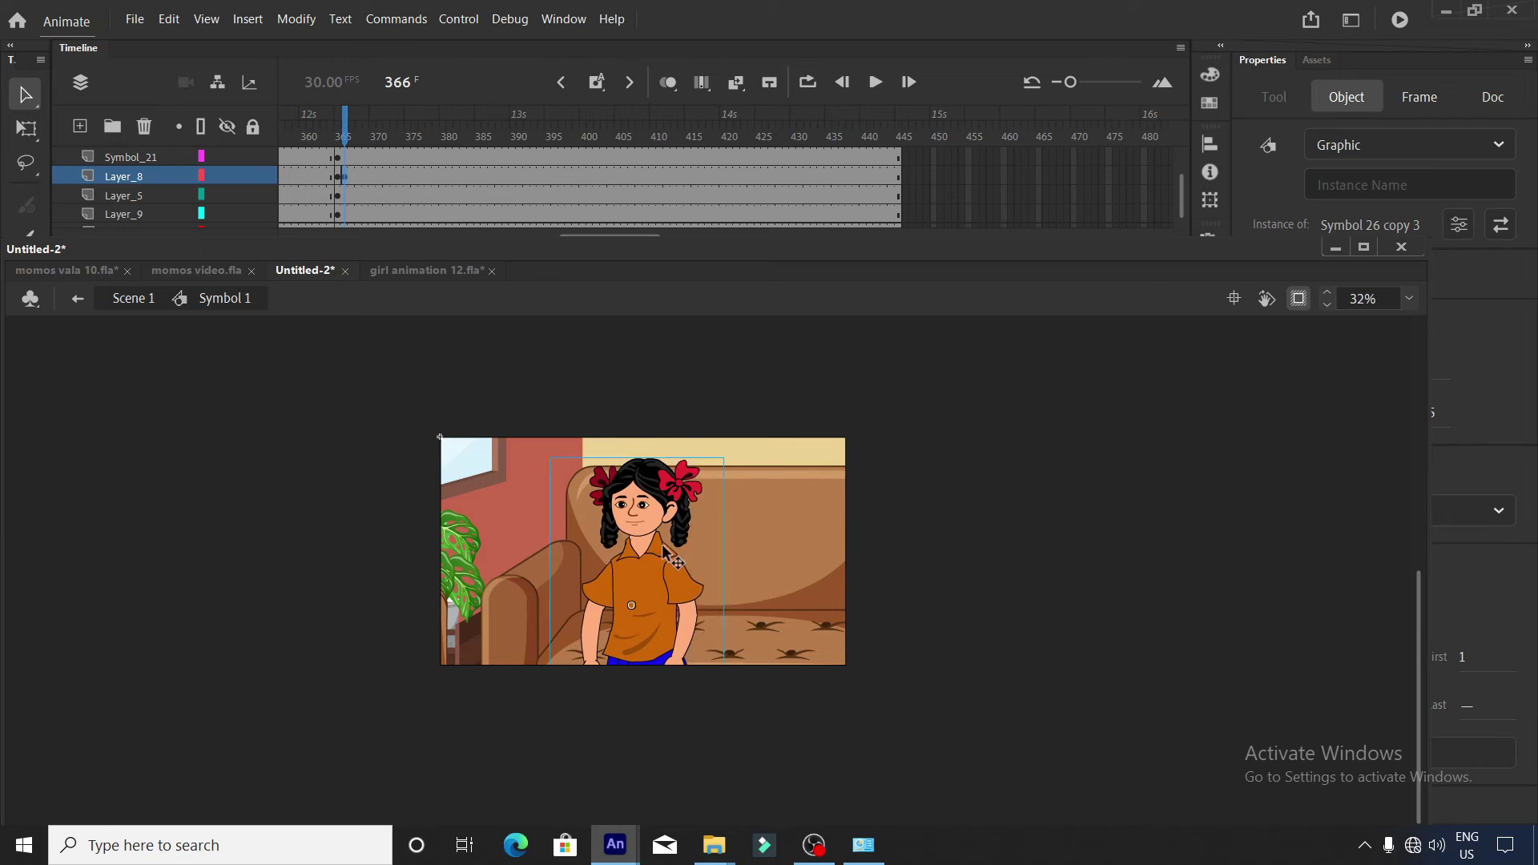
{"action": "left_click", "coordinate": [672, 84]}
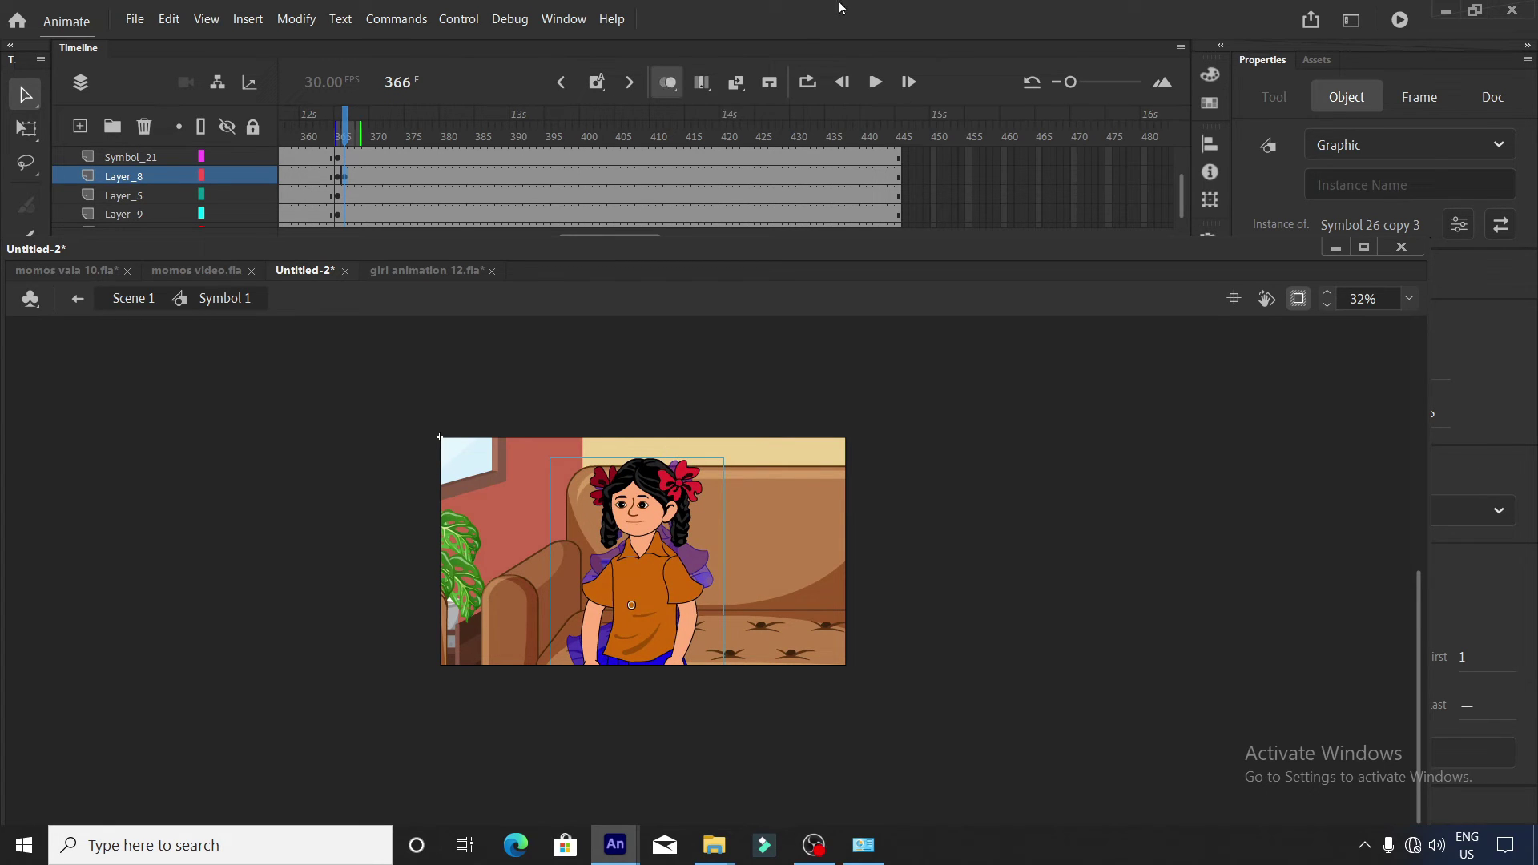
{"action": "left_click", "coordinate": [671, 85]}
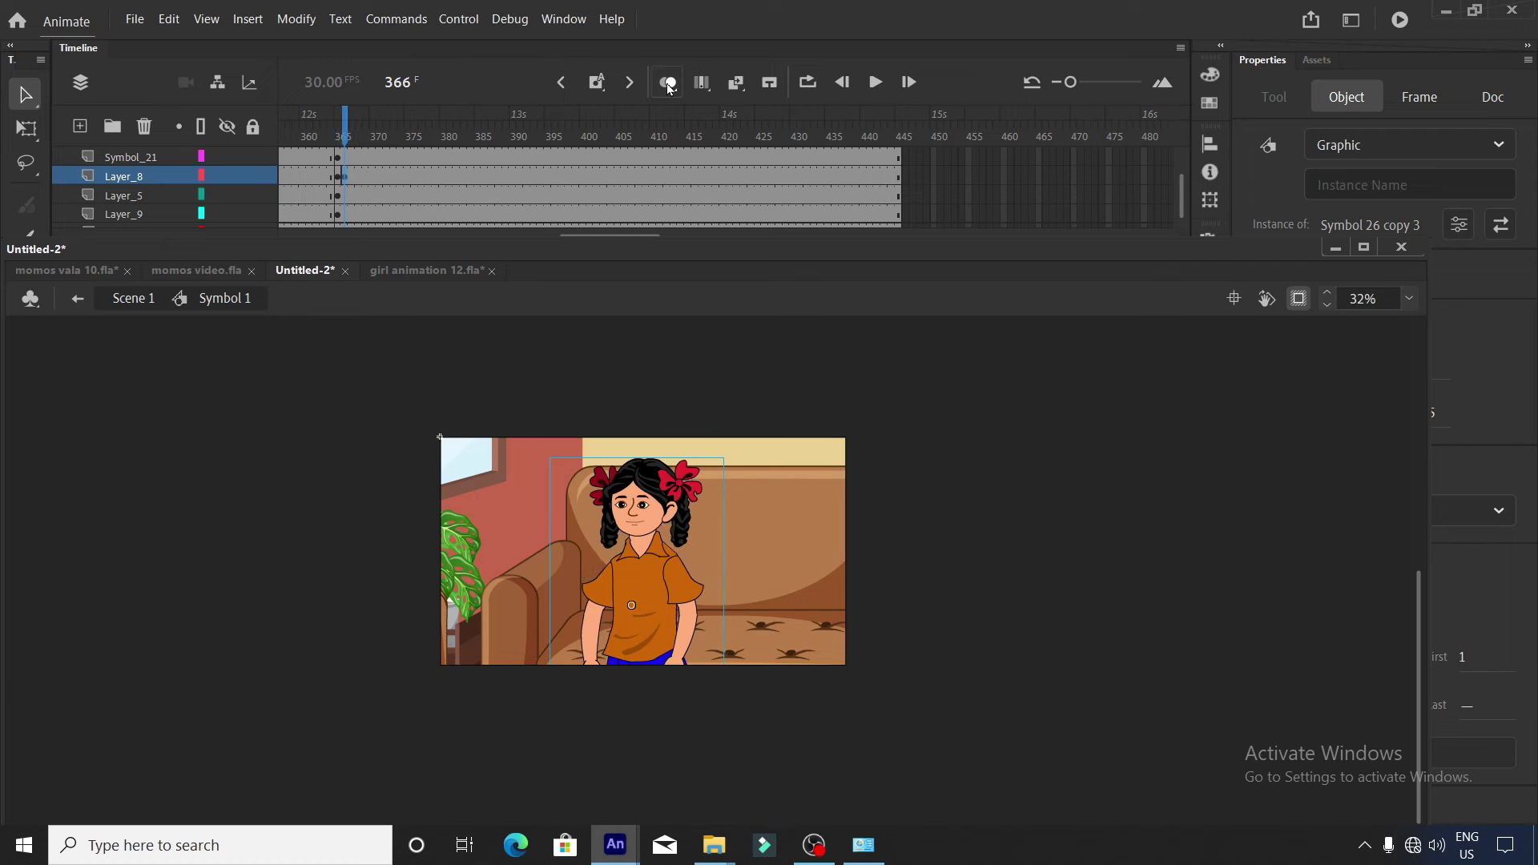
{"action": "left_click", "coordinate": [669, 84]}
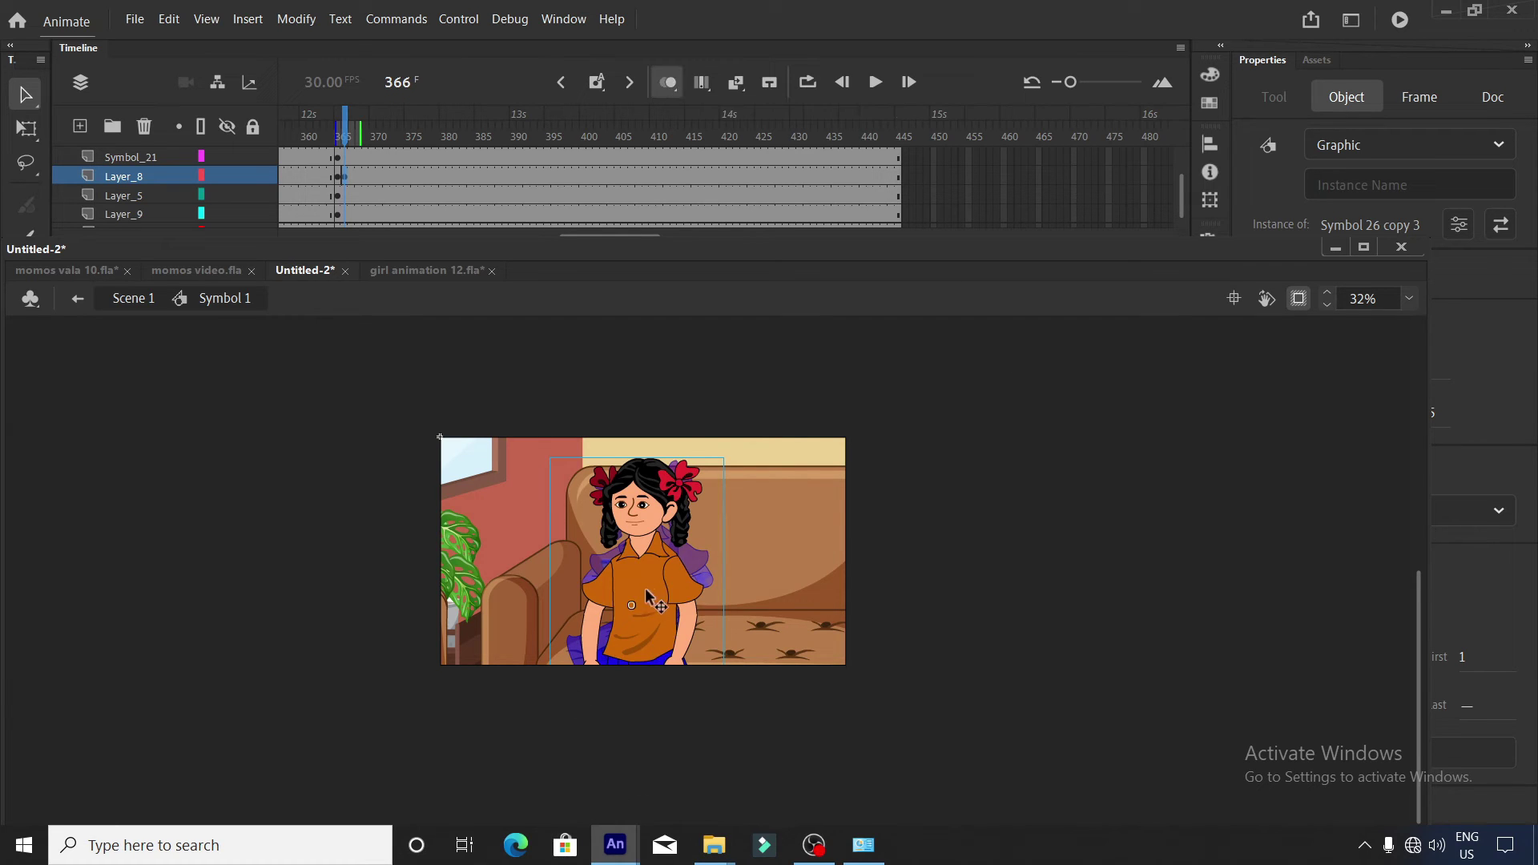
Fine-tune the pasted girl's position against the seated pose's ghost and turn off onion skinning.
{"action": "mouse_move", "coordinate": [645, 597]}
{"action": "left_mouse_down"}
{"action": "mouse_move", "coordinate": [716, 609]}
{"action": "mouse_move", "coordinate": [622, 577]}
{"action": "left_mouse_up"}
{"action": "left_click_drag", "start_coordinate": [623, 586], "coordinate": [640, 595]}
{"action": "scroll", "coordinate": [649, 490], "scroll_direction": "up", "scroll_amount": 3}
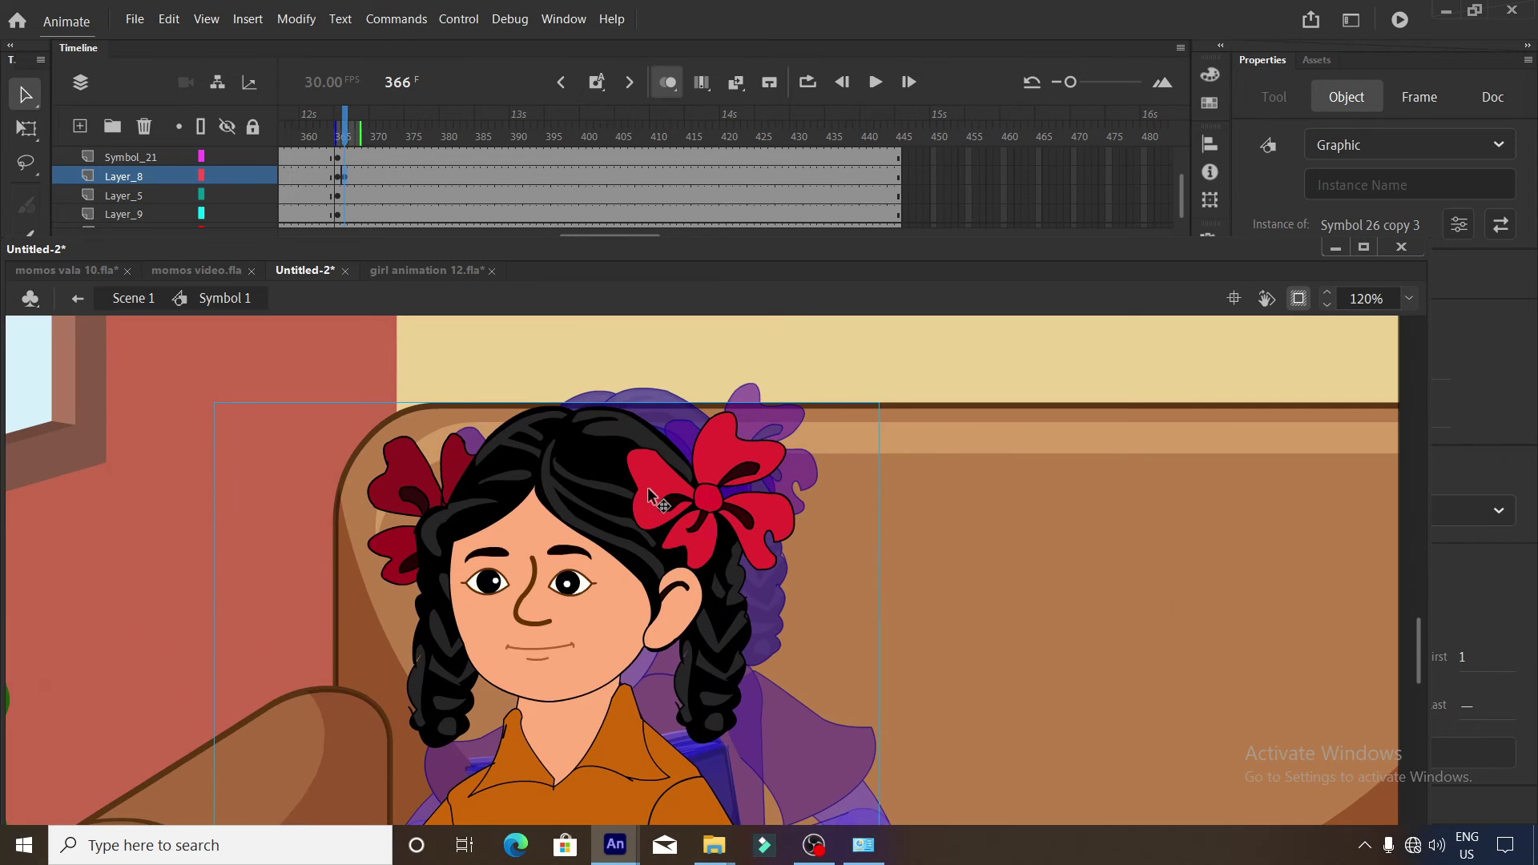
{"action": "scroll", "coordinate": [649, 490], "scroll_direction": "down", "scroll_amount": 2}
{"action": "left_click_drag", "start_coordinate": [651, 515], "coordinate": [654, 509]}
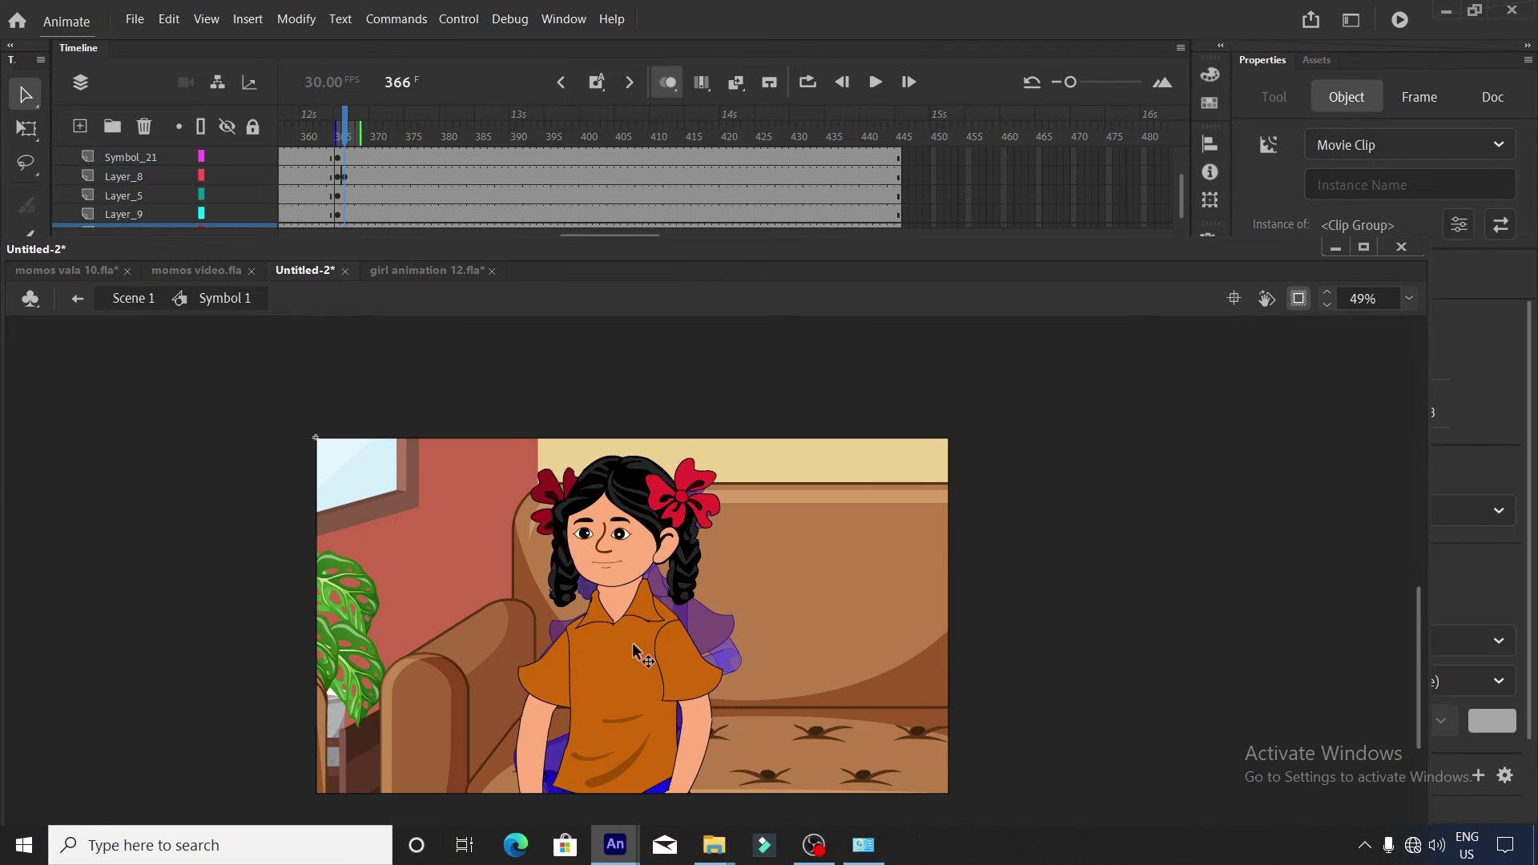
{"action": "left_click", "coordinate": [709, 601]}
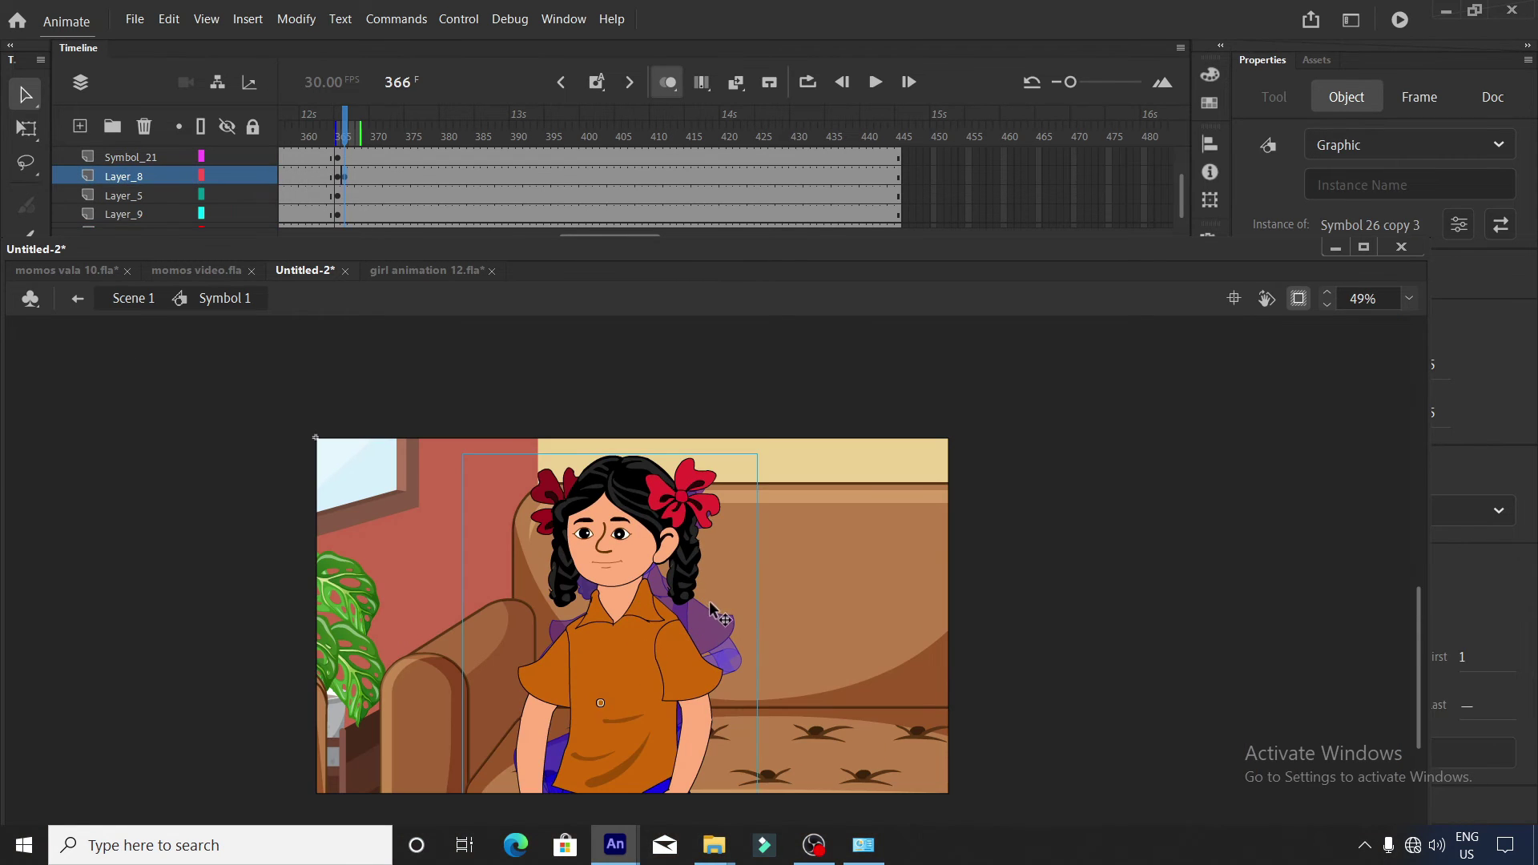
{"action": "left_click", "coordinate": [651, 648]}
{"action": "left_click", "coordinate": [642, 694]}
{"action": "left_click", "coordinate": [669, 82]}
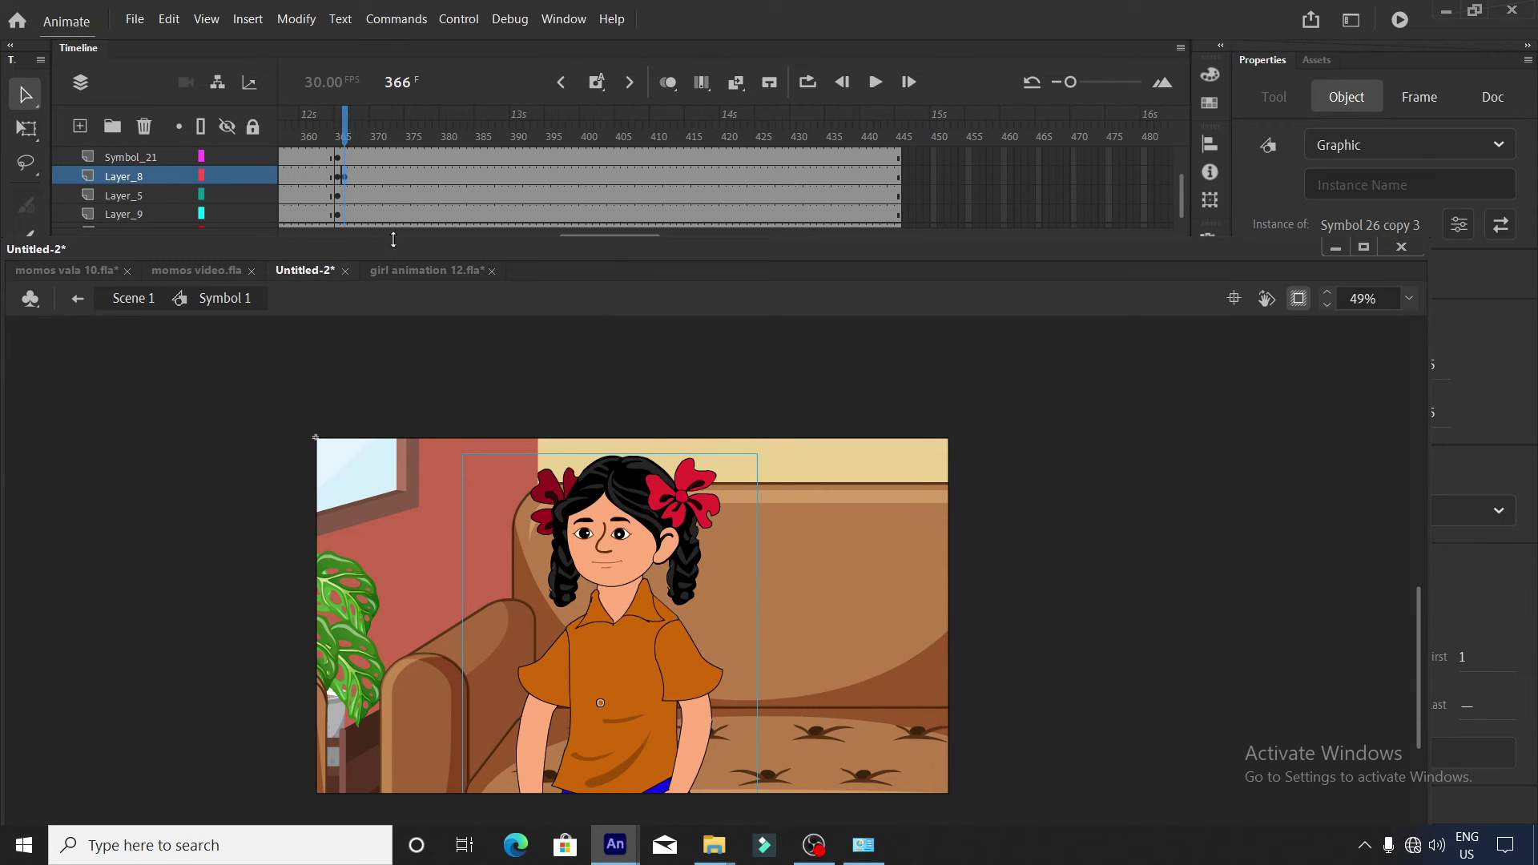
Shift the pasted girl's Layer_8 keyframe to frame 365 and play her talking shot.
{"action": "left_click", "coordinate": [357, 176]}
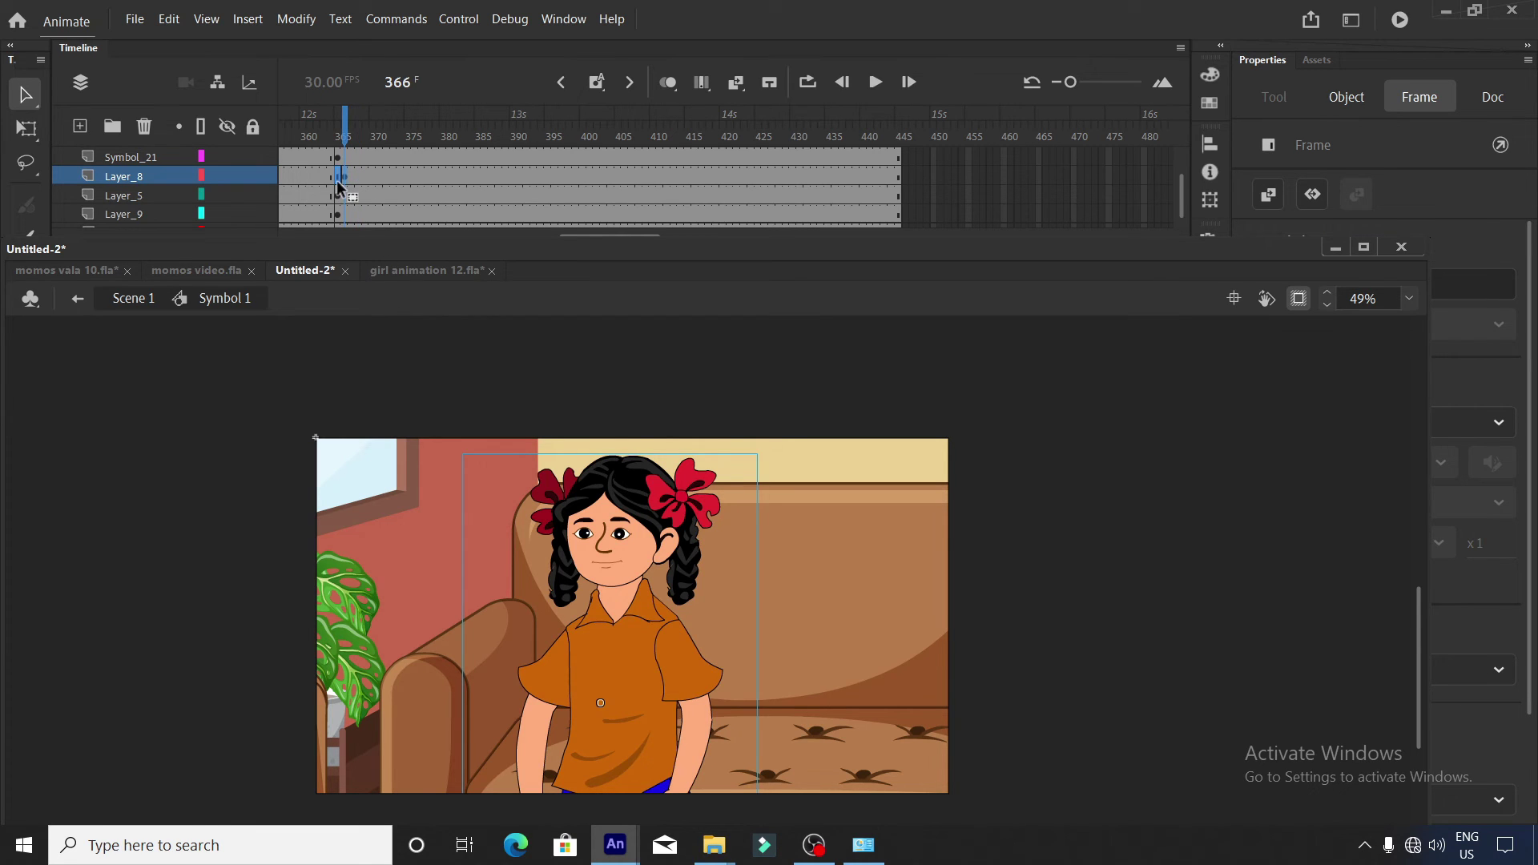
{"action": "left_click", "coordinate": [340, 136]}
{"action": "left_click_drag", "start_coordinate": [353, 124], "coordinate": [332, 127]}
{"action": "left_click", "coordinate": [878, 82]}
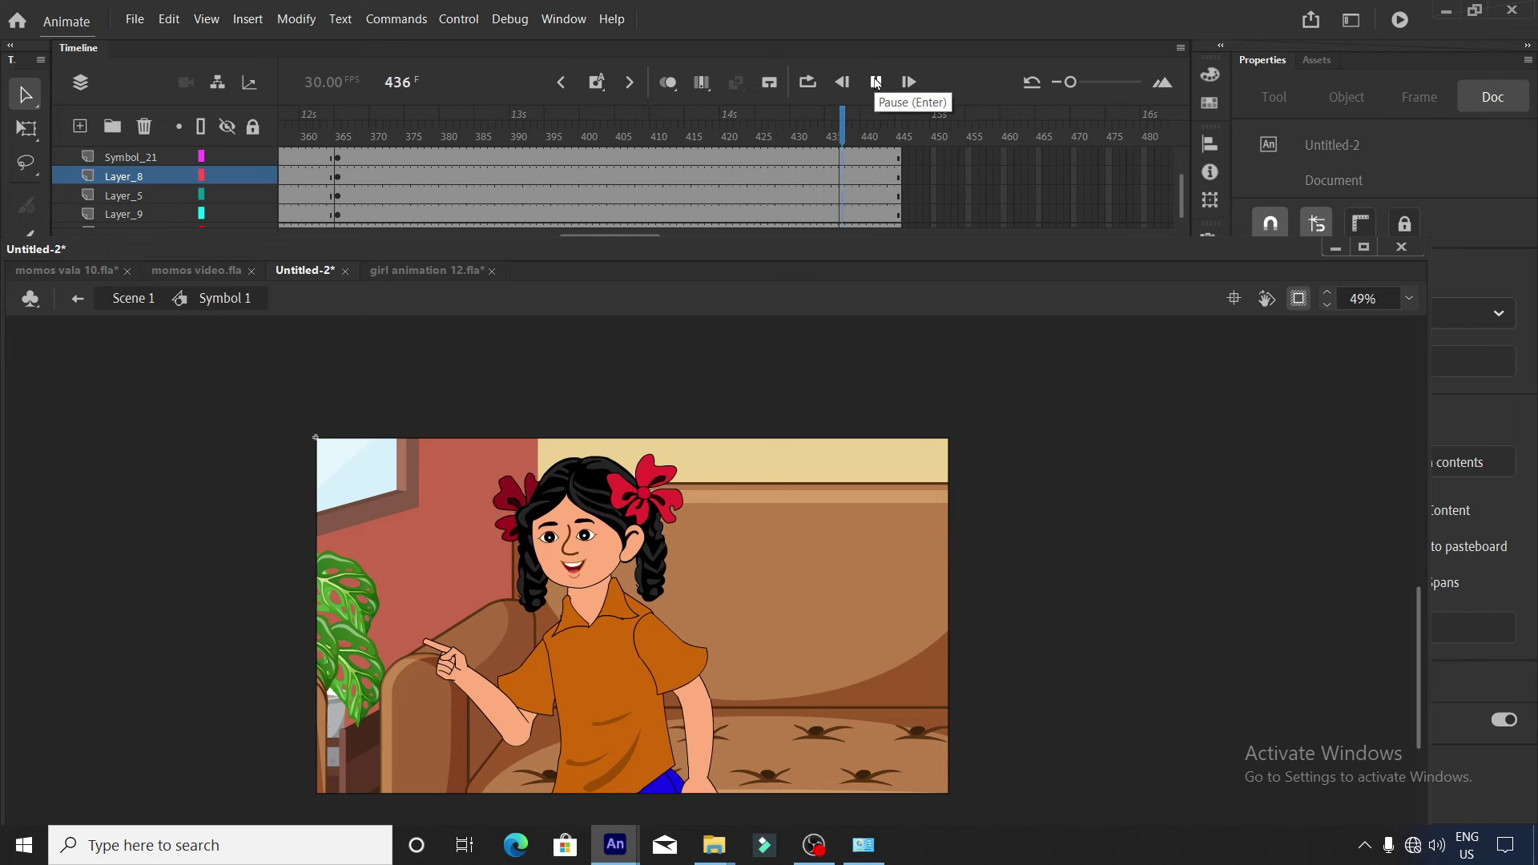
Stop playback and extend the girl's talking shot on all artwork layers to frame 506, where the audio ends.
{"action": "left_click", "coordinate": [875, 82]}
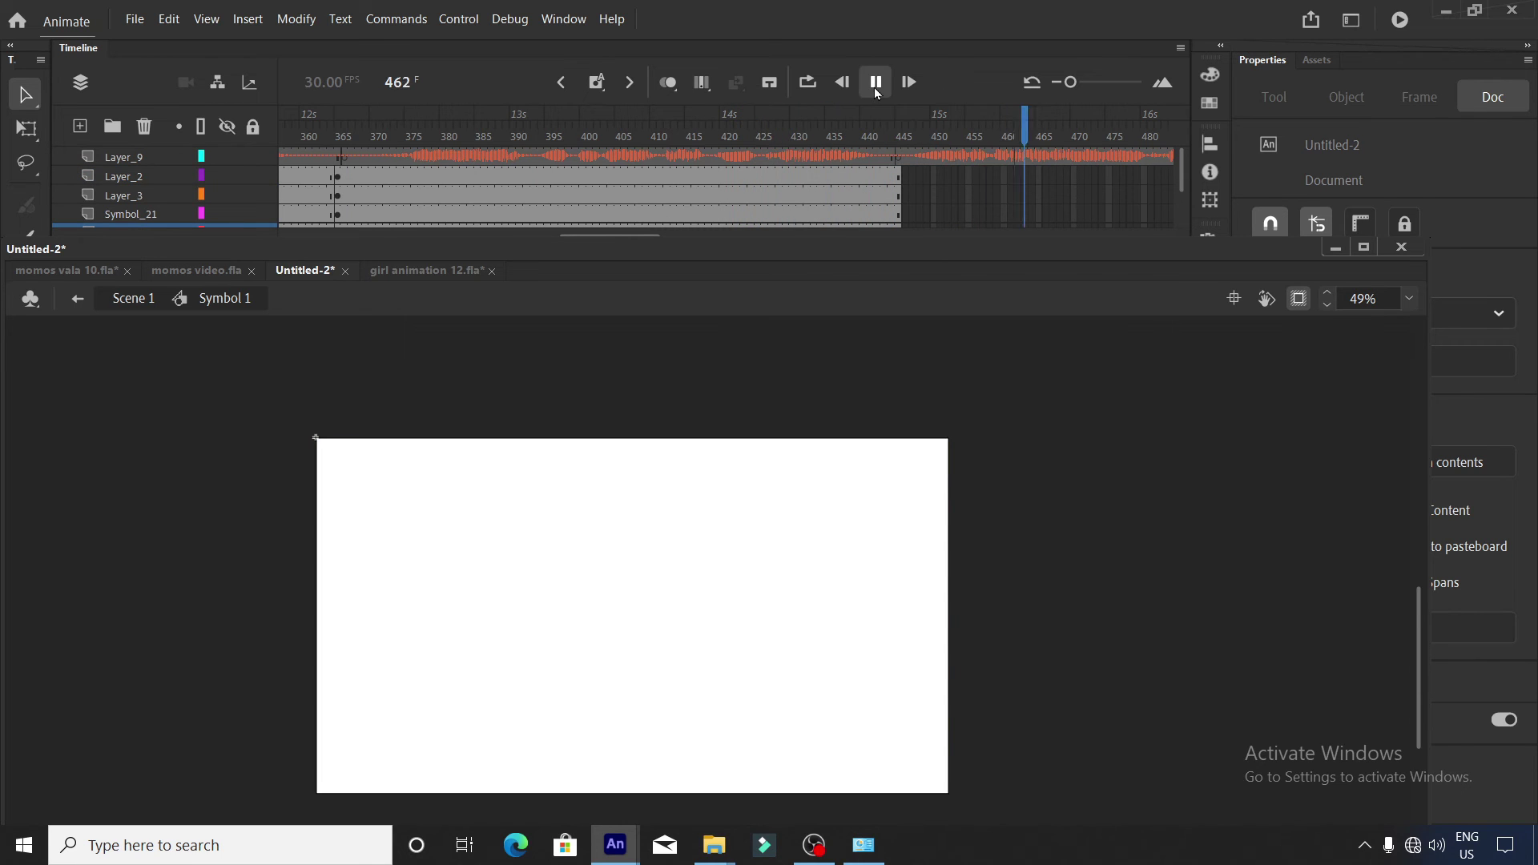
{"action": "left_click", "coordinate": [747, 152]}
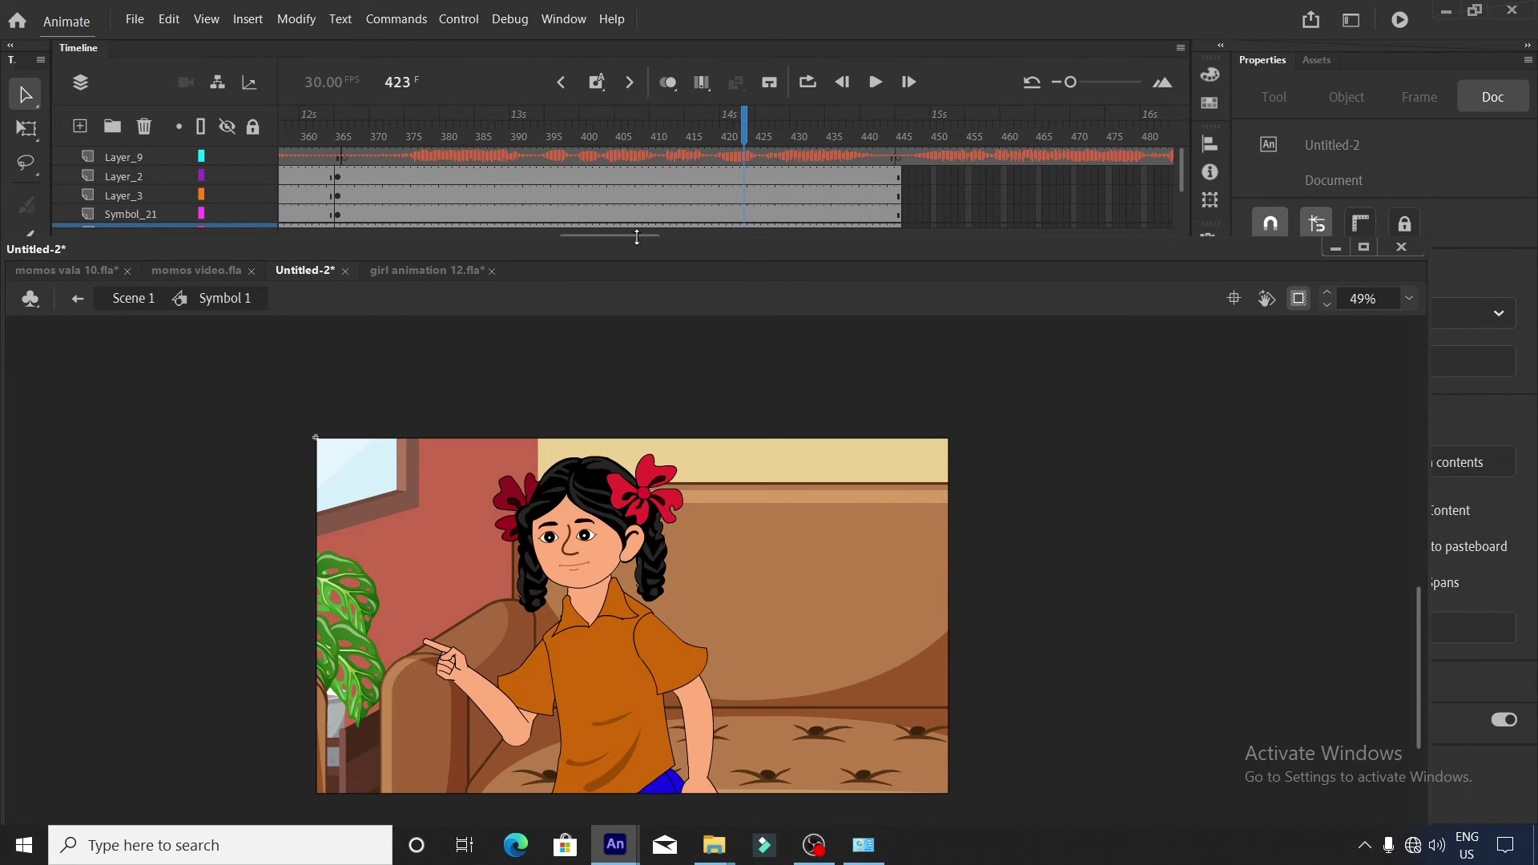
{"action": "left_click", "coordinate": [382, 134]}
{"action": "left_click_drag", "start_coordinate": [638, 236], "coordinate": [740, 240]}
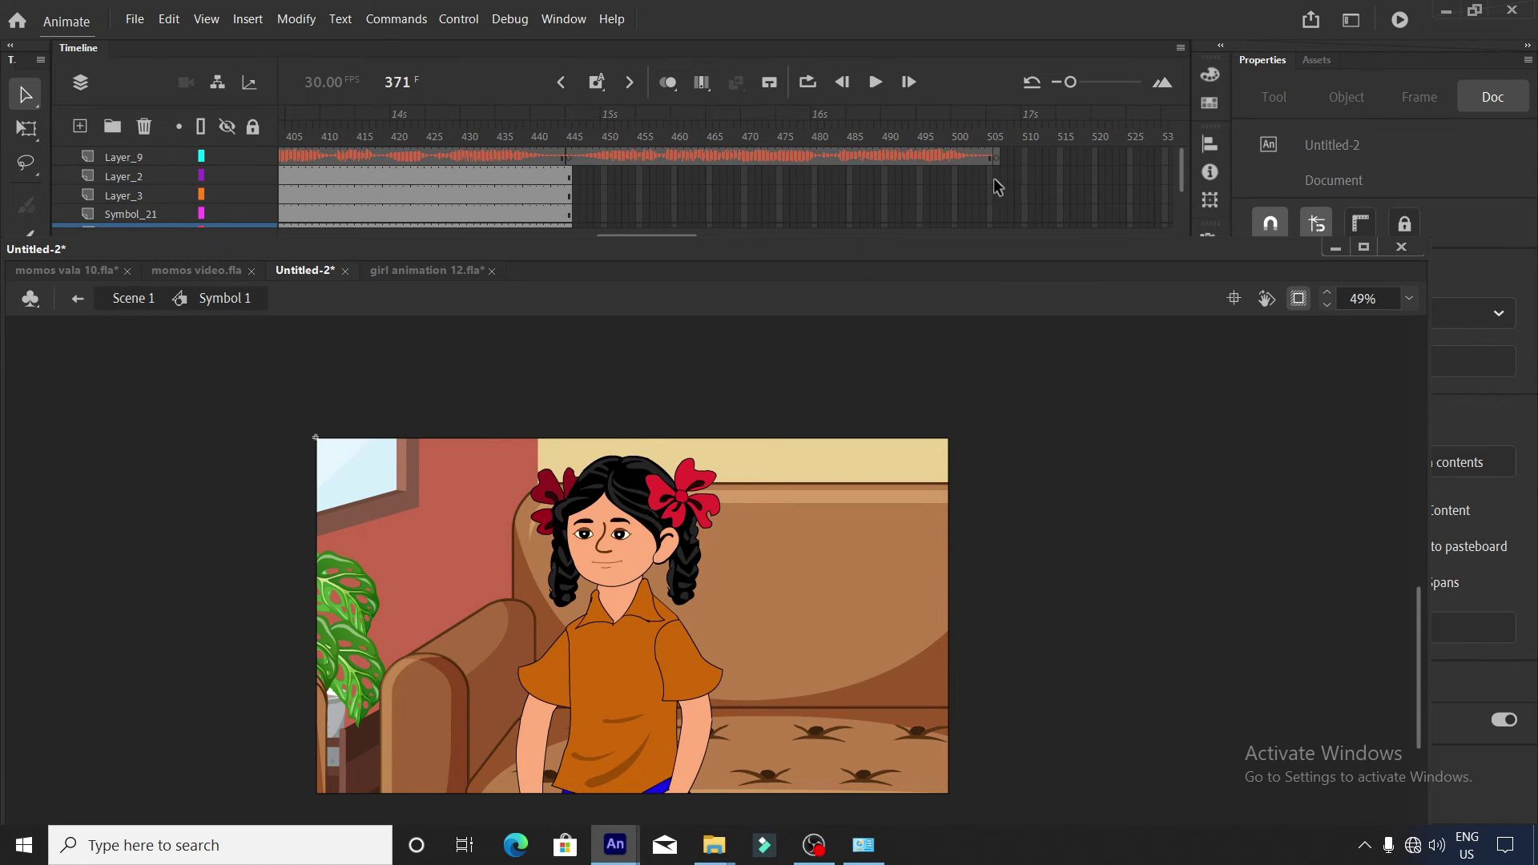
{"action": "left_click_drag", "start_coordinate": [997, 186], "coordinate": [997, 362]}
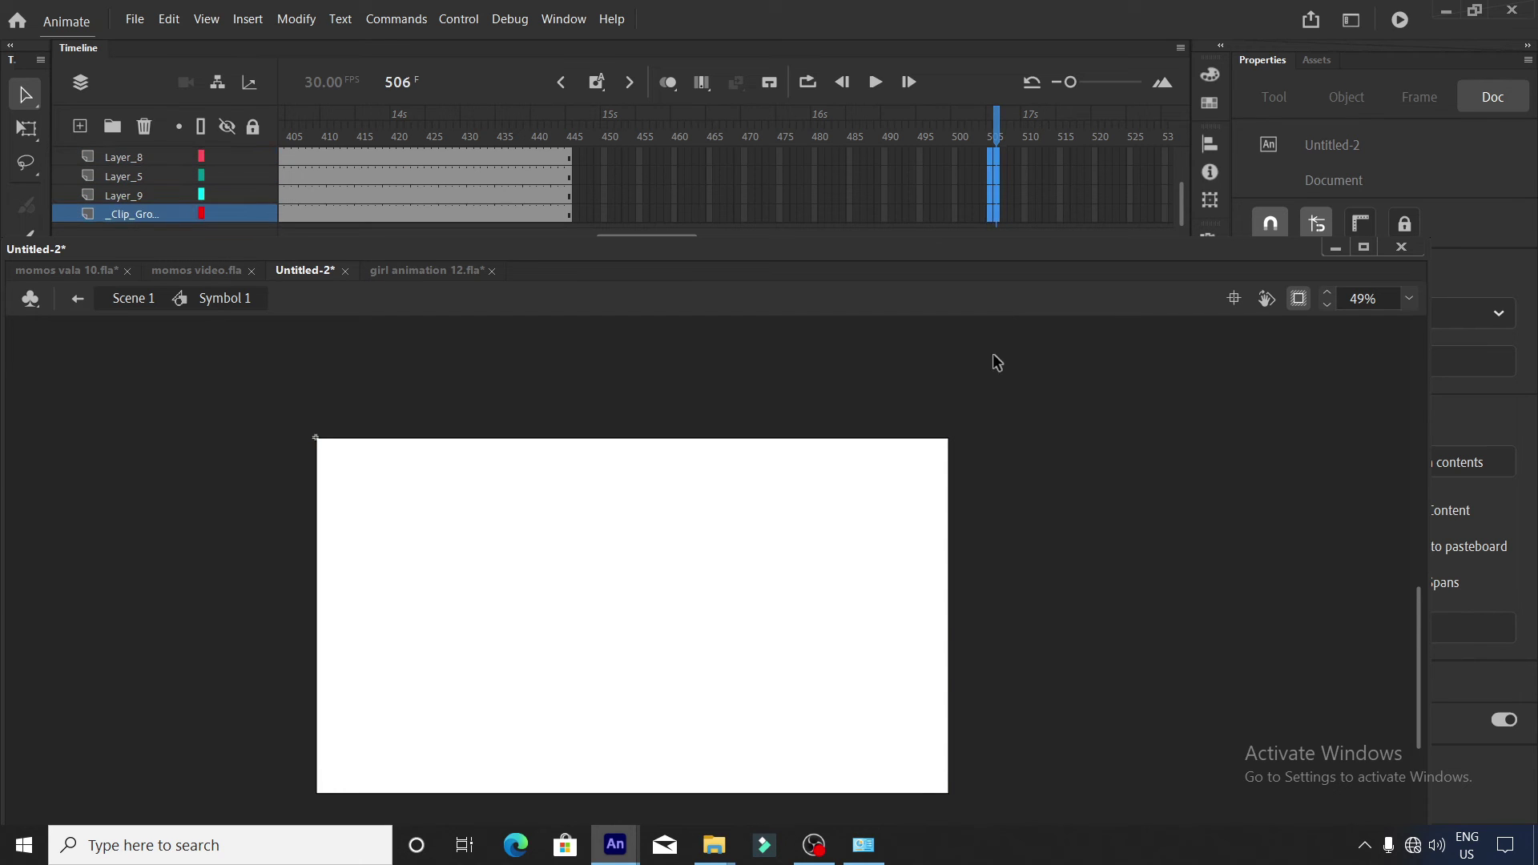
{"action": "key", "text": "F5"}
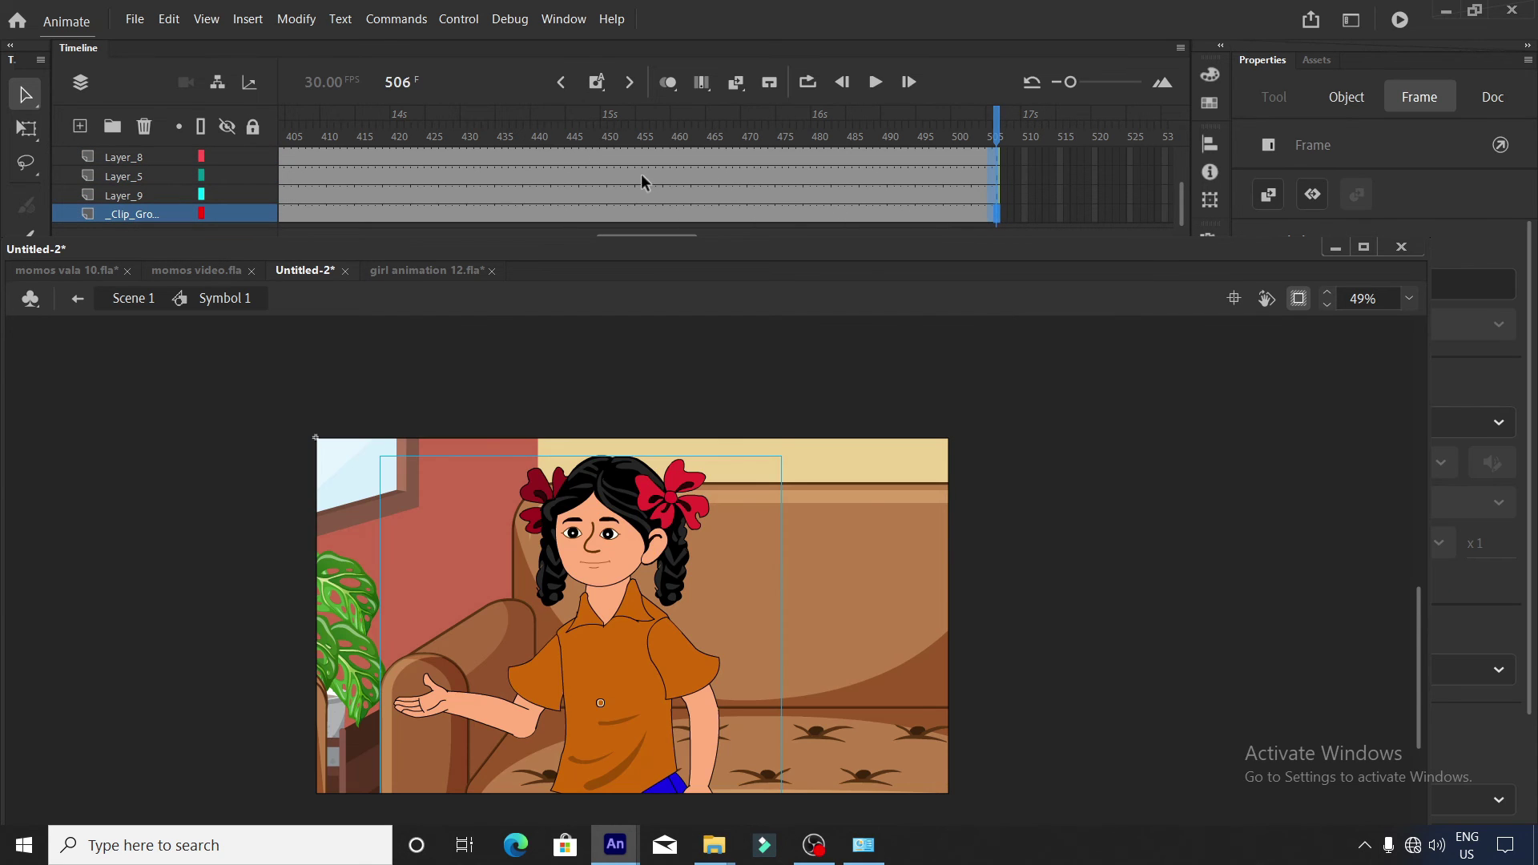
Play the extended girl's shot from frame 365 to check her poses against the audio.
{"action": "scroll", "coordinate": [644, 192], "scroll_direction": "up", "scroll_amount": 3}
{"action": "left_click_drag", "start_coordinate": [655, 237], "coordinate": [602, 248]}
{"action": "left_click", "coordinate": [483, 143]}
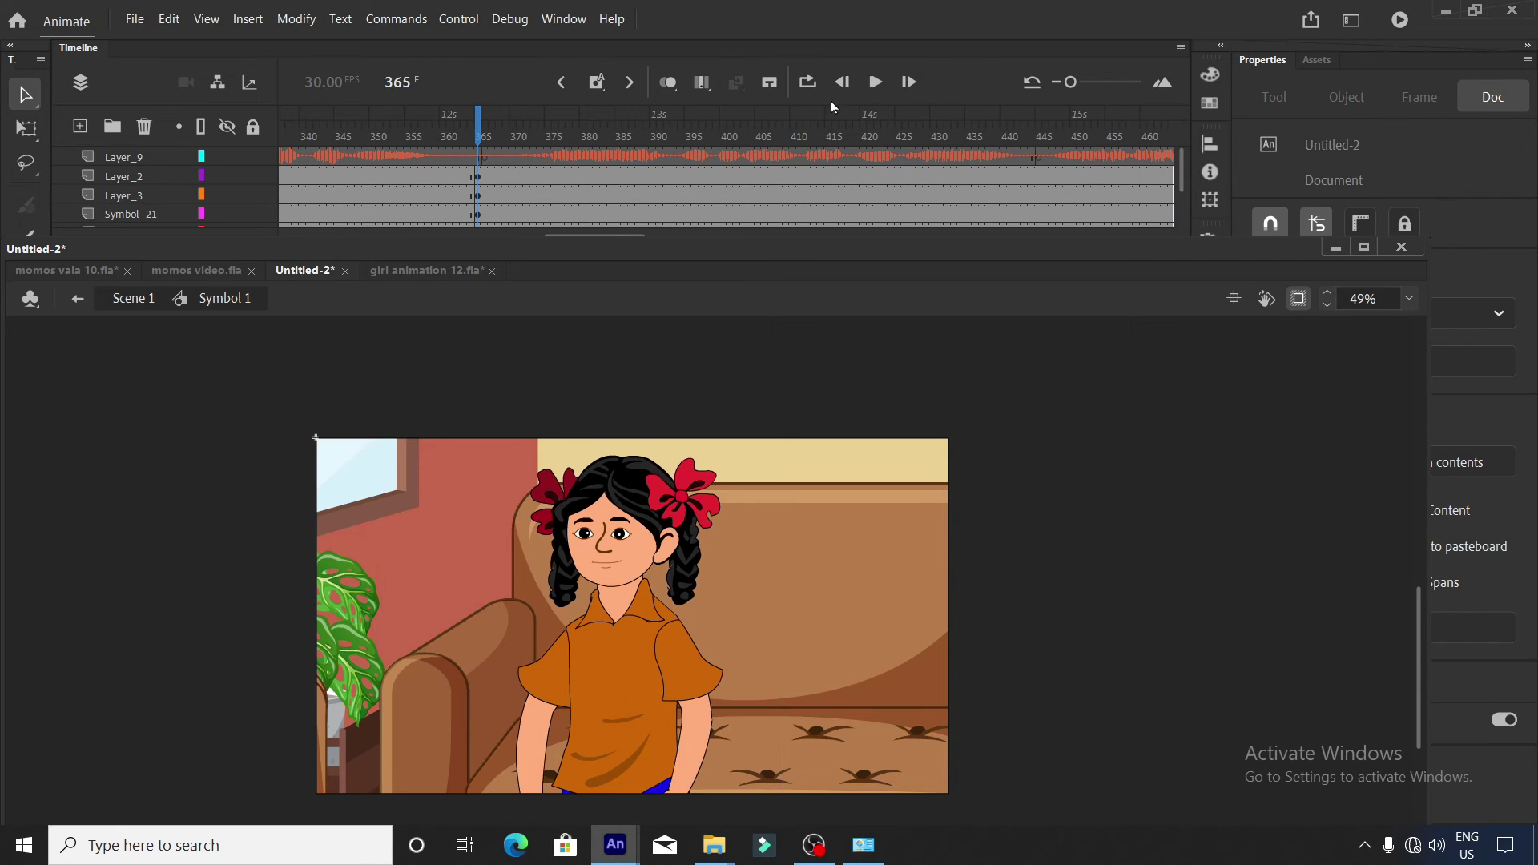
{"action": "left_click", "coordinate": [874, 94]}
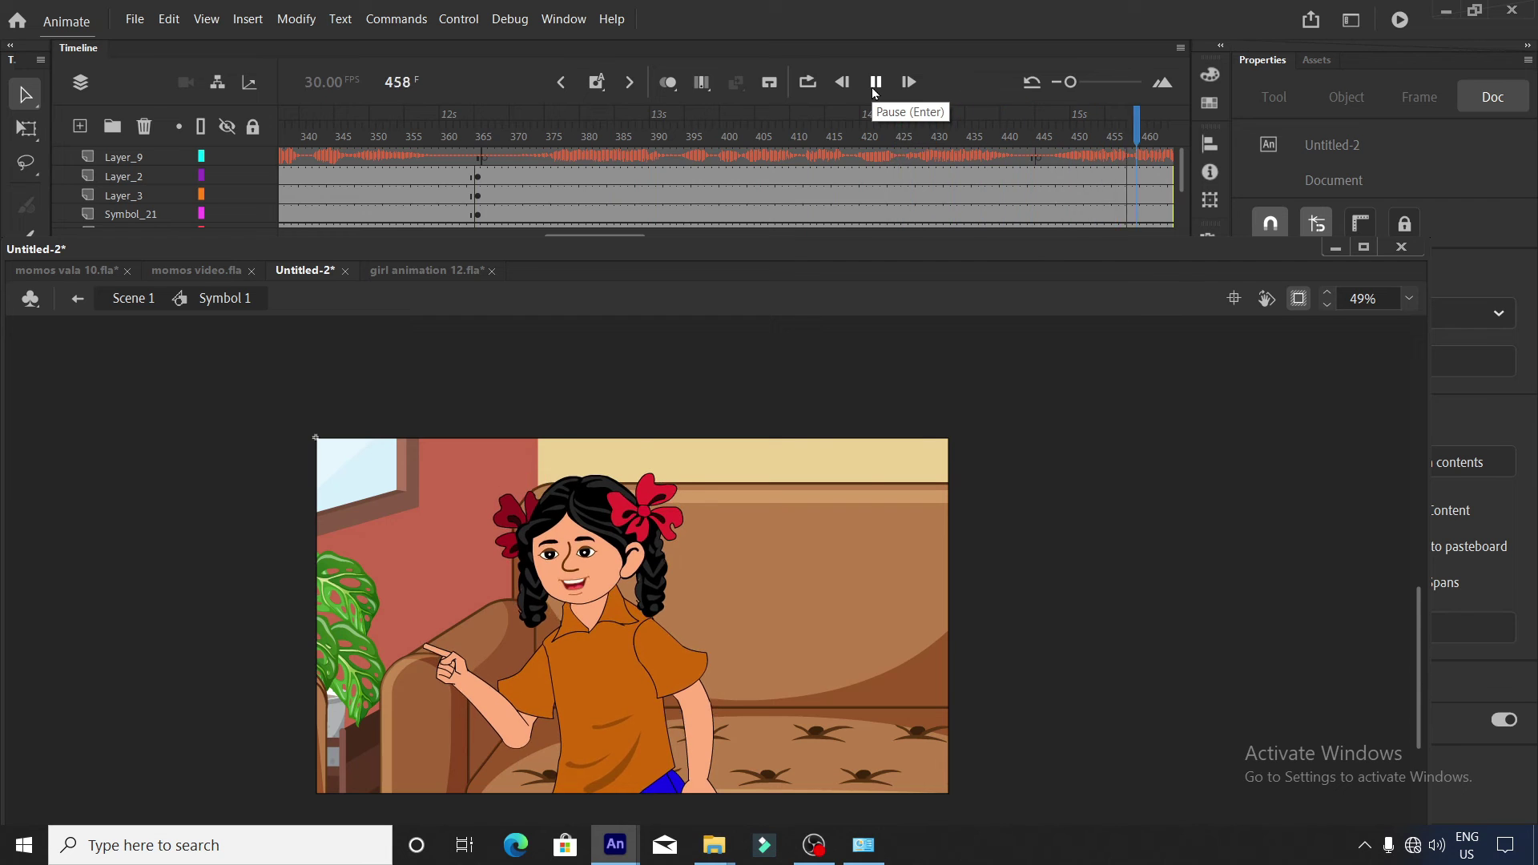
{"action": "left_click", "coordinate": [875, 83]}
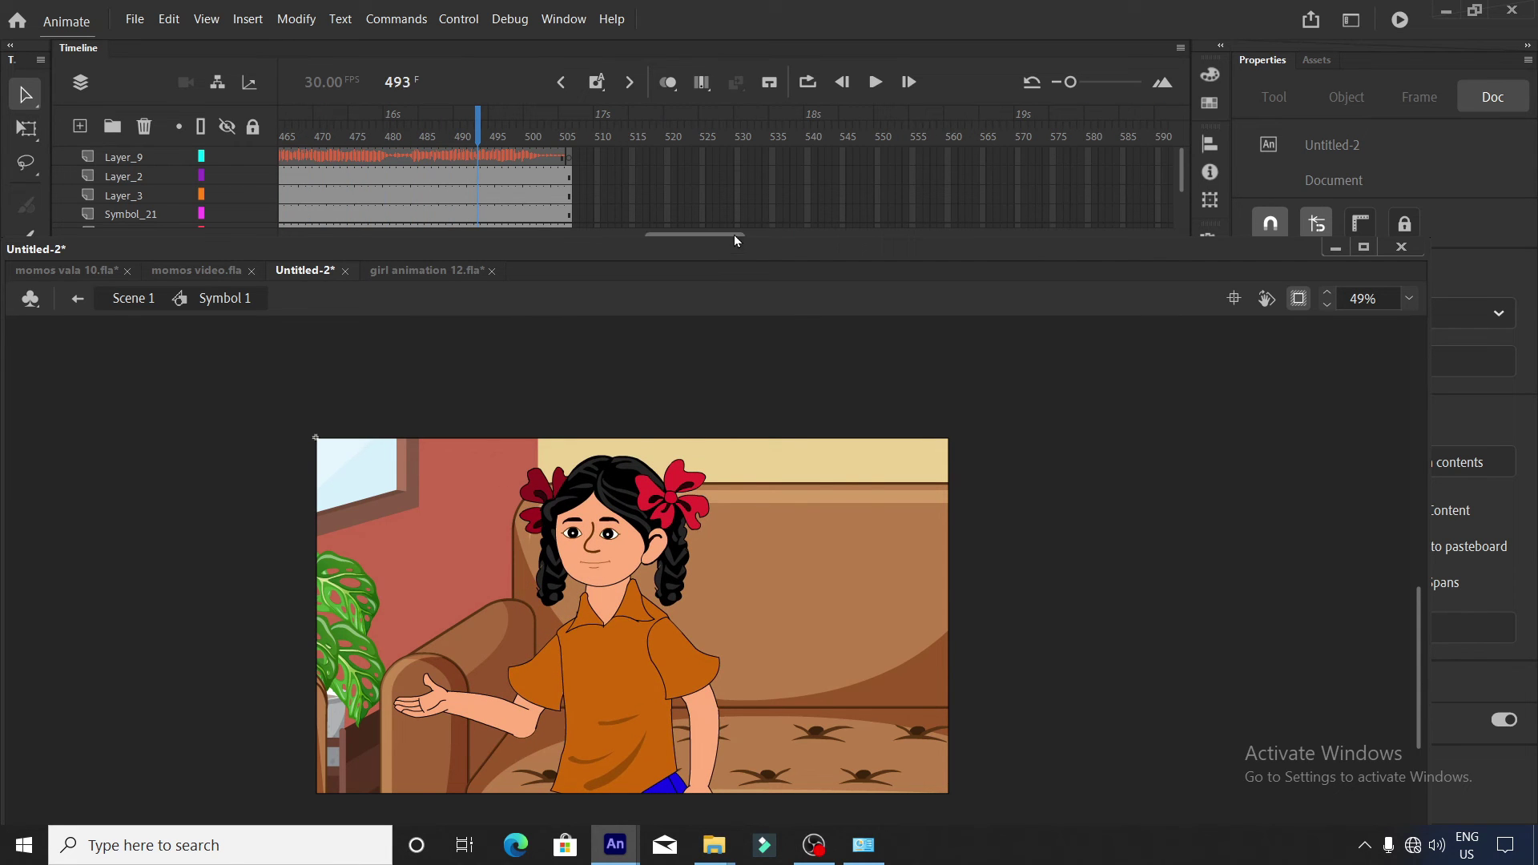
Add keyframes on all artwork layers at frame 505, scale the girl's shot to 120%, and reposition it to refill the frame.
{"action": "left_click_drag", "start_coordinate": [734, 234], "coordinate": [708, 252]}
{"action": "left_click", "coordinate": [796, 226]}
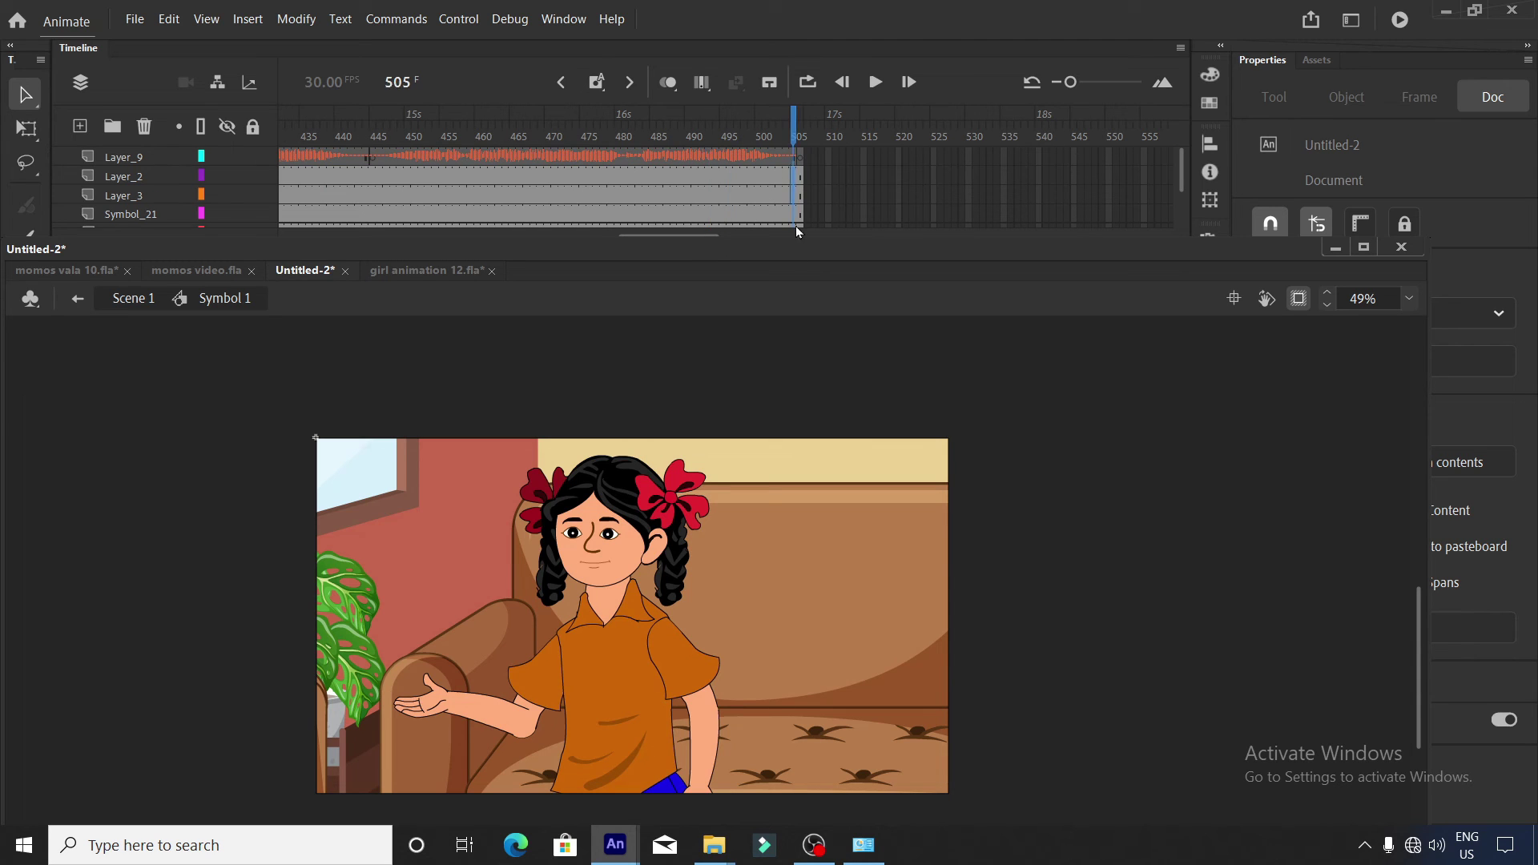
{"action": "left_click_drag", "start_coordinate": [796, 226], "coordinate": [790, 361]}
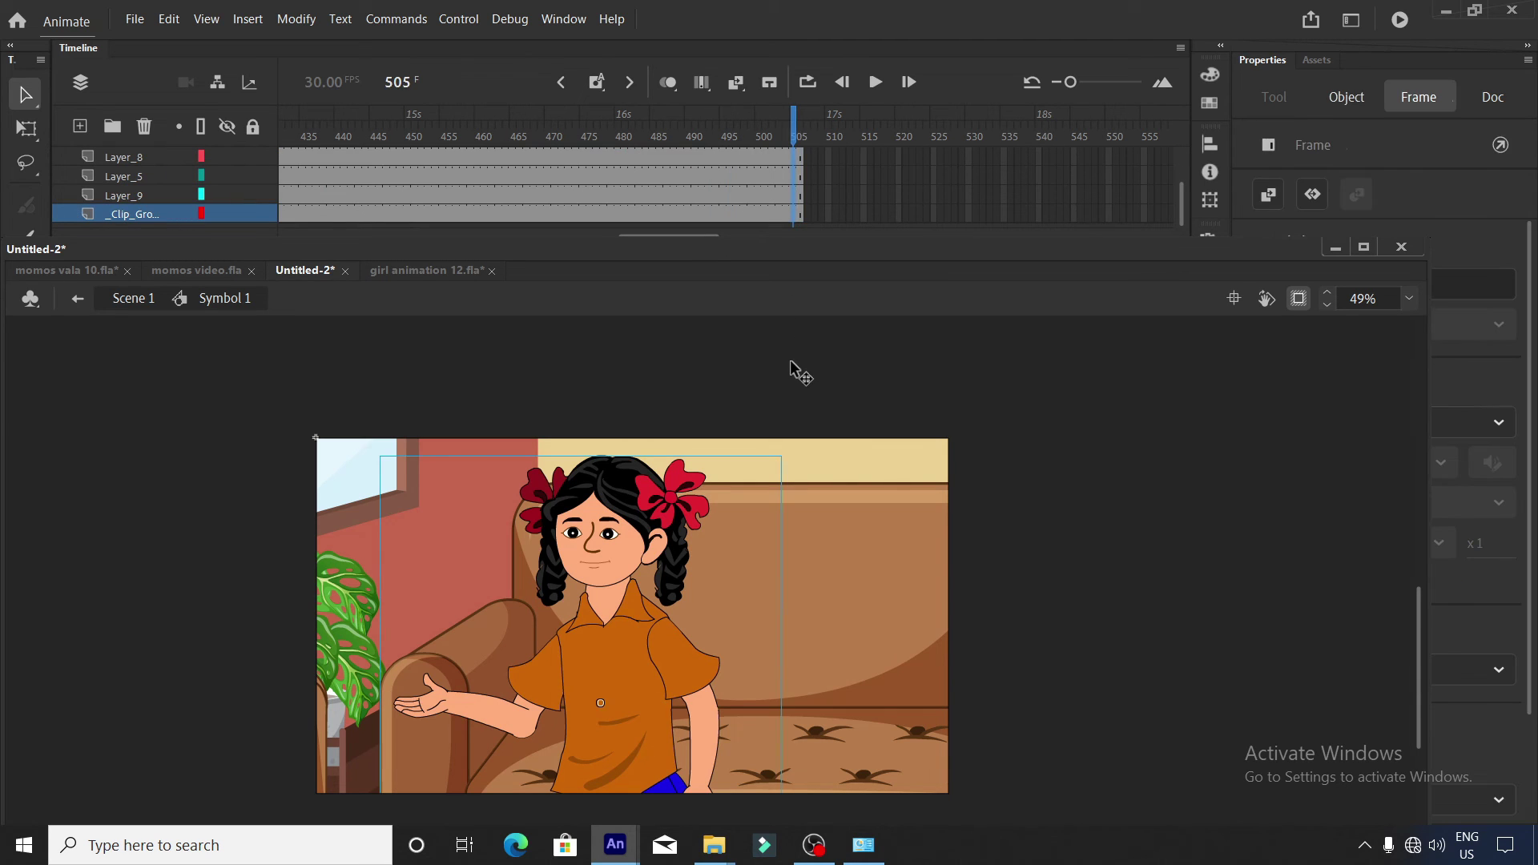
{"action": "key", "text": "F6"}
{"action": "key", "text": "ctrl+alt+s"}
{"action": "type", "text": "120"}
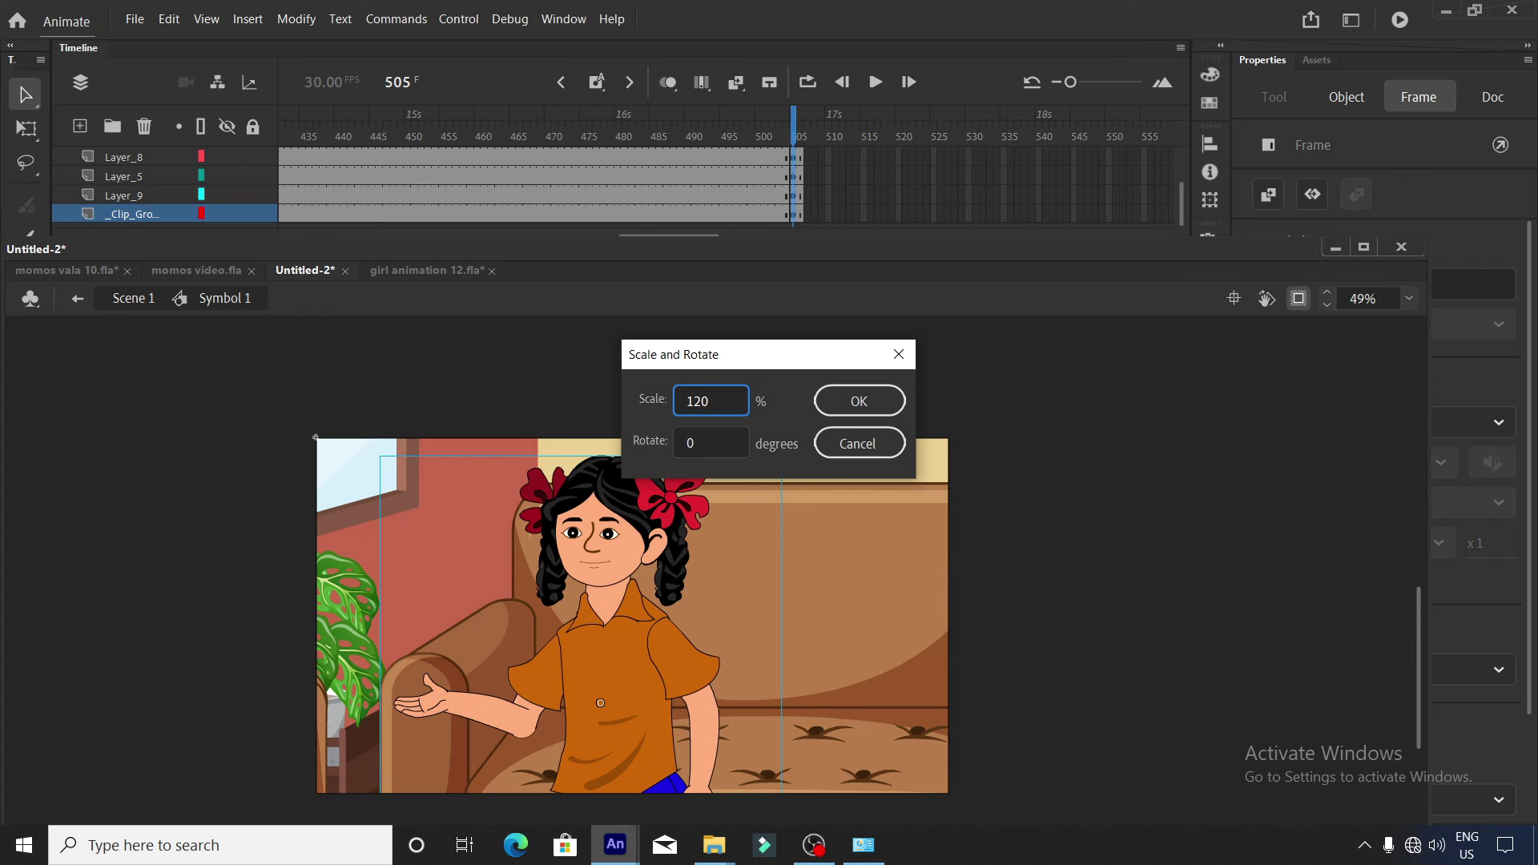
{"action": "key", "text": "Return"}
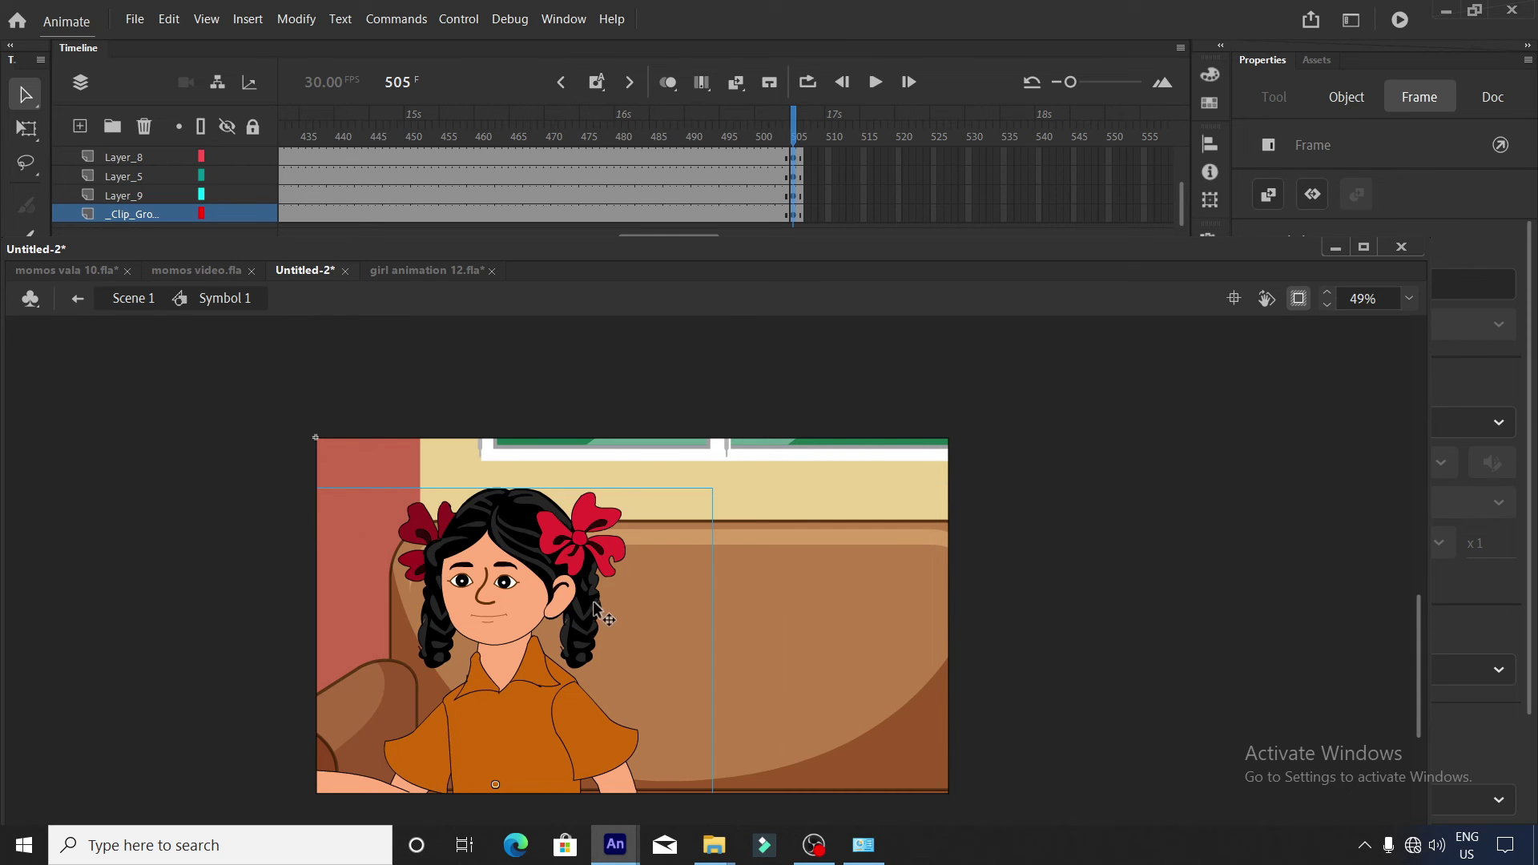
{"action": "left_click_drag", "start_coordinate": [534, 700], "coordinate": [659, 656]}
Create a classic tween across all artwork layers of the girl's shot to animate the slow zoom-in.
{"action": "scroll", "coordinate": [667, 165], "scroll_direction": "up", "scroll_amount": 3}
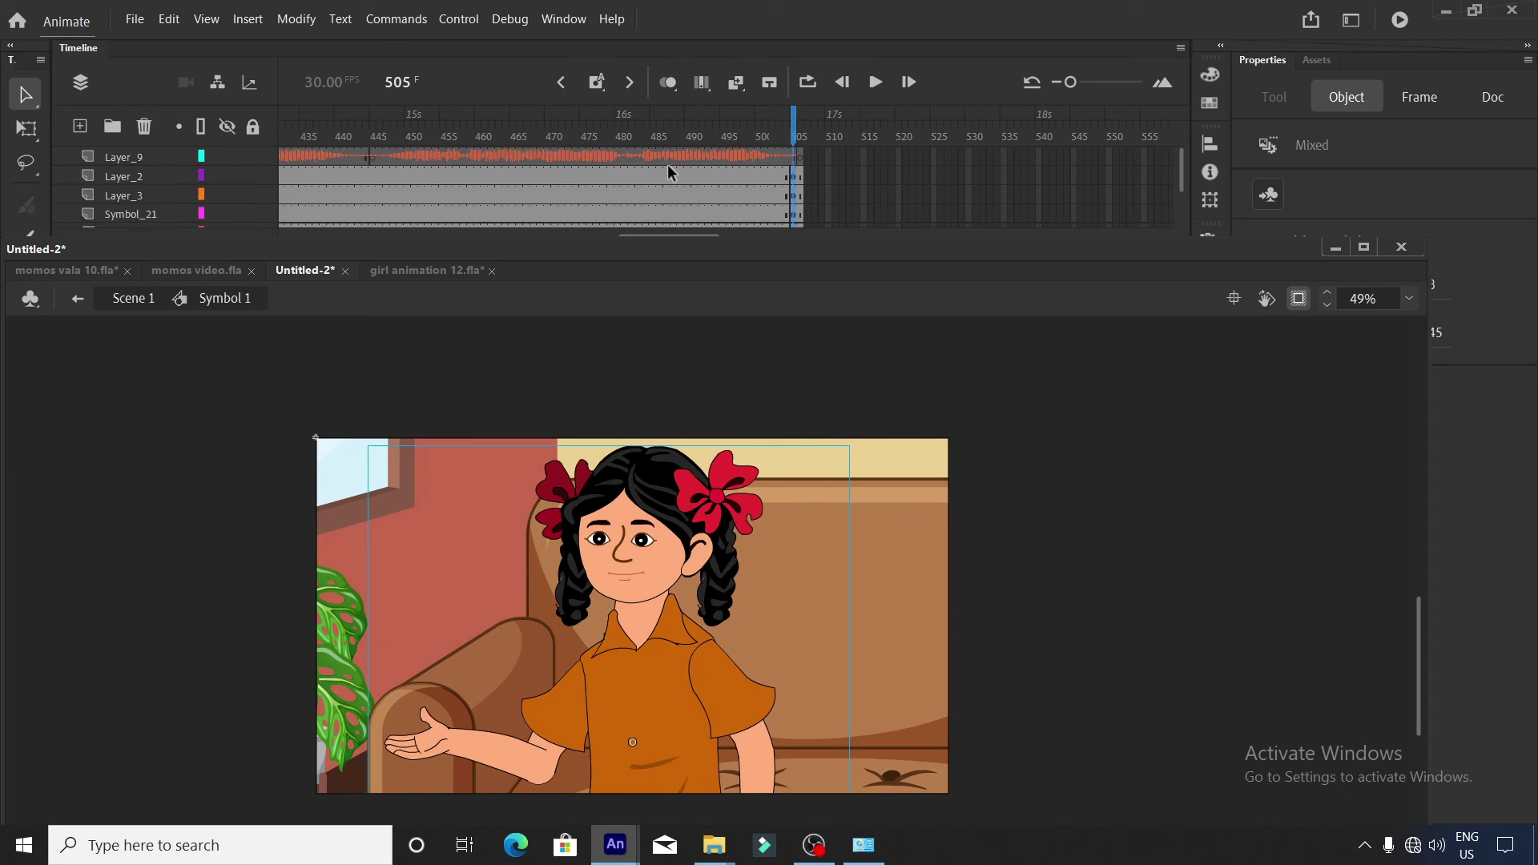
{"action": "left_click_drag", "start_coordinate": [672, 170], "coordinate": [716, 374]}
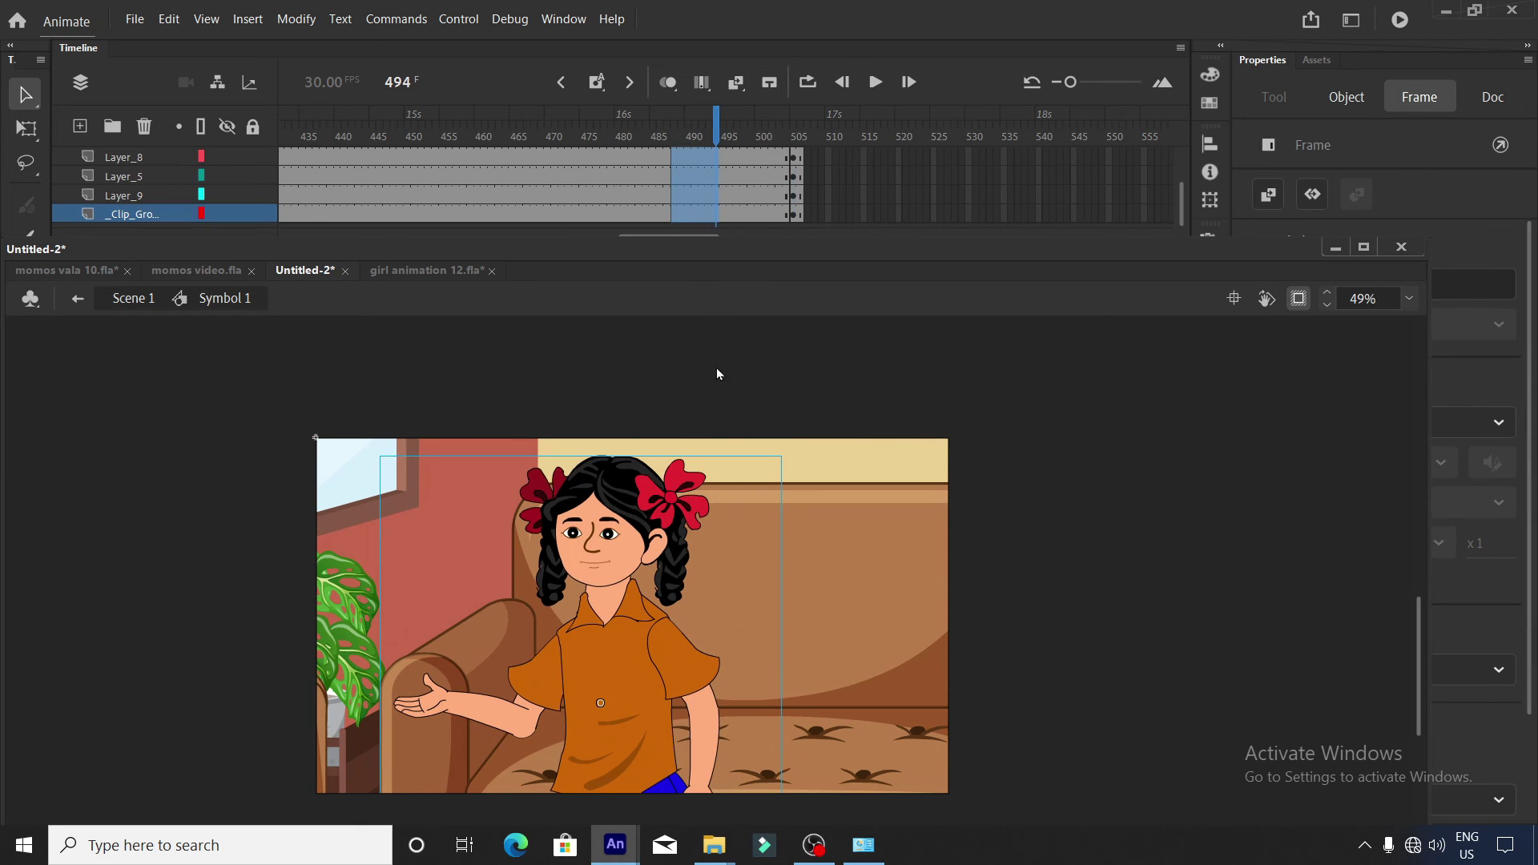
{"action": "right_click", "coordinate": [694, 177]}
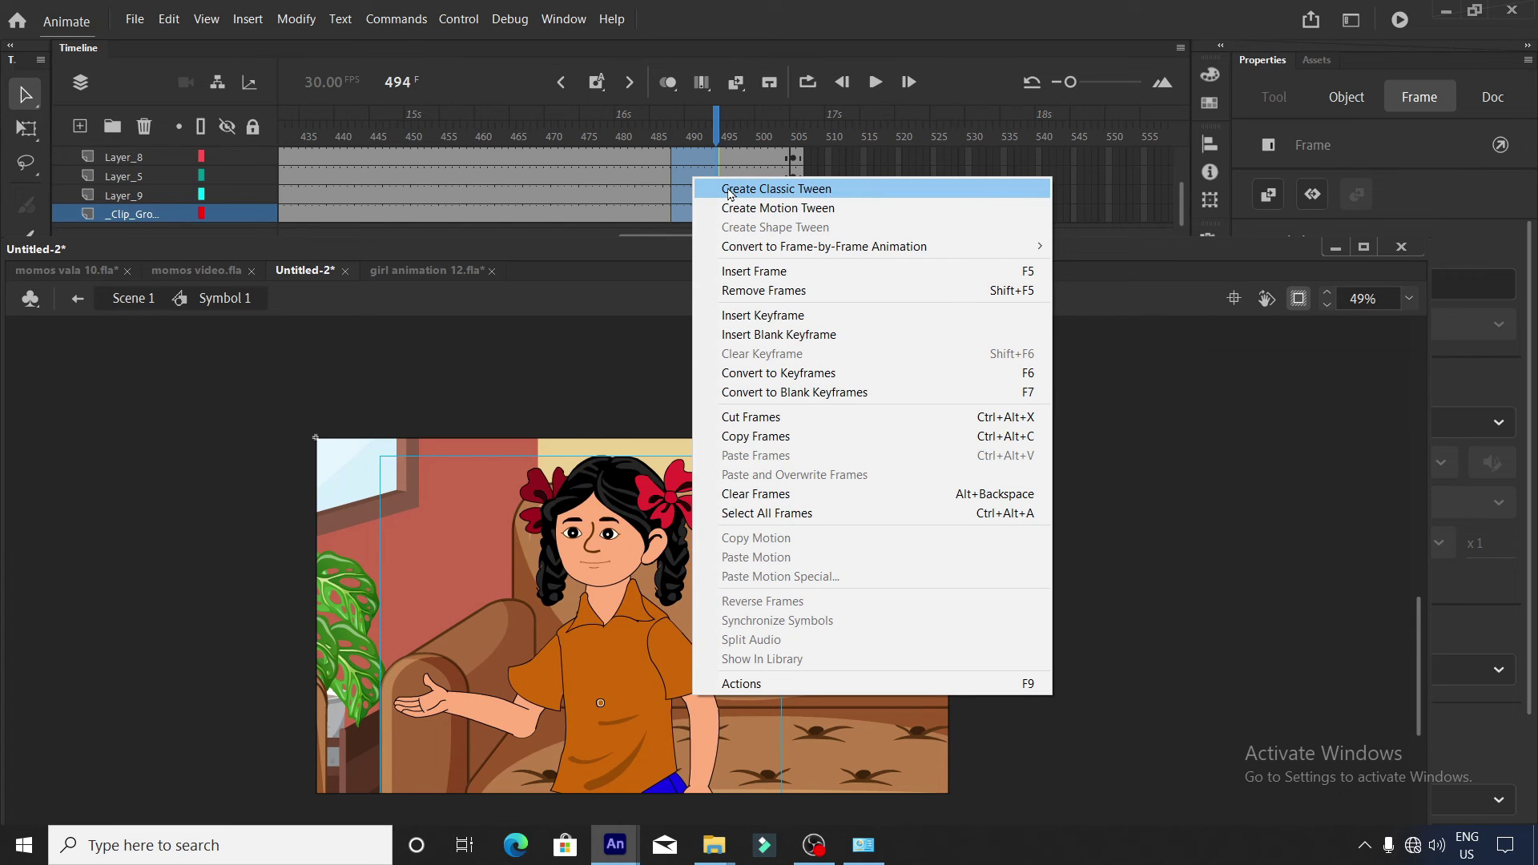
{"action": "left_click", "coordinate": [729, 190]}
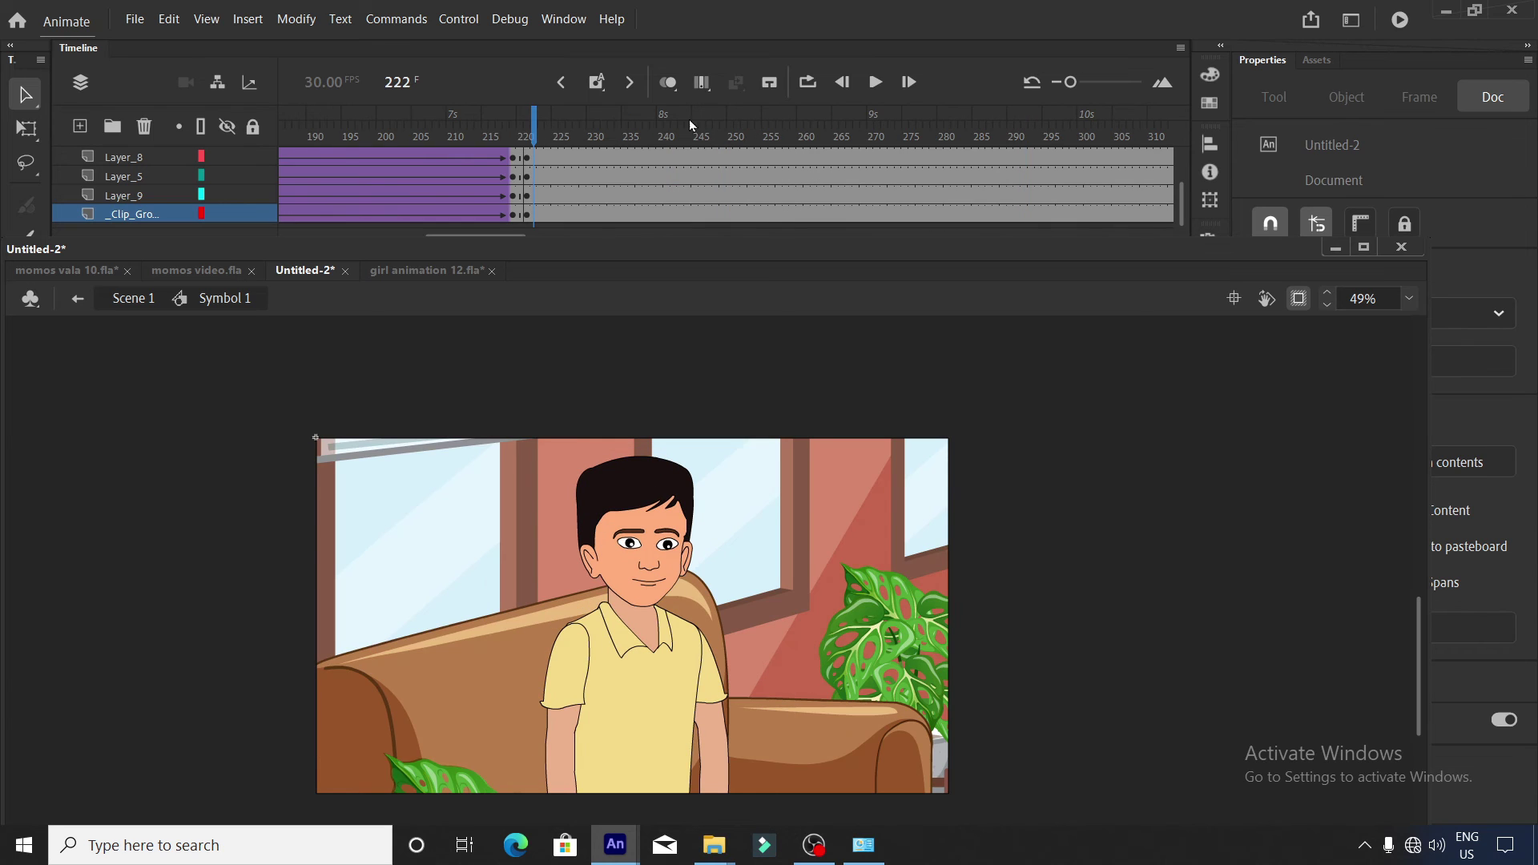
Add keyframes on all artwork layers at frame 363 of the boy's shot, scale the artwork to 120%, and reposition it in the frame.
{"action": "left_click", "coordinate": [867, 87]}
{"action": "left_click", "coordinate": [868, 87]}
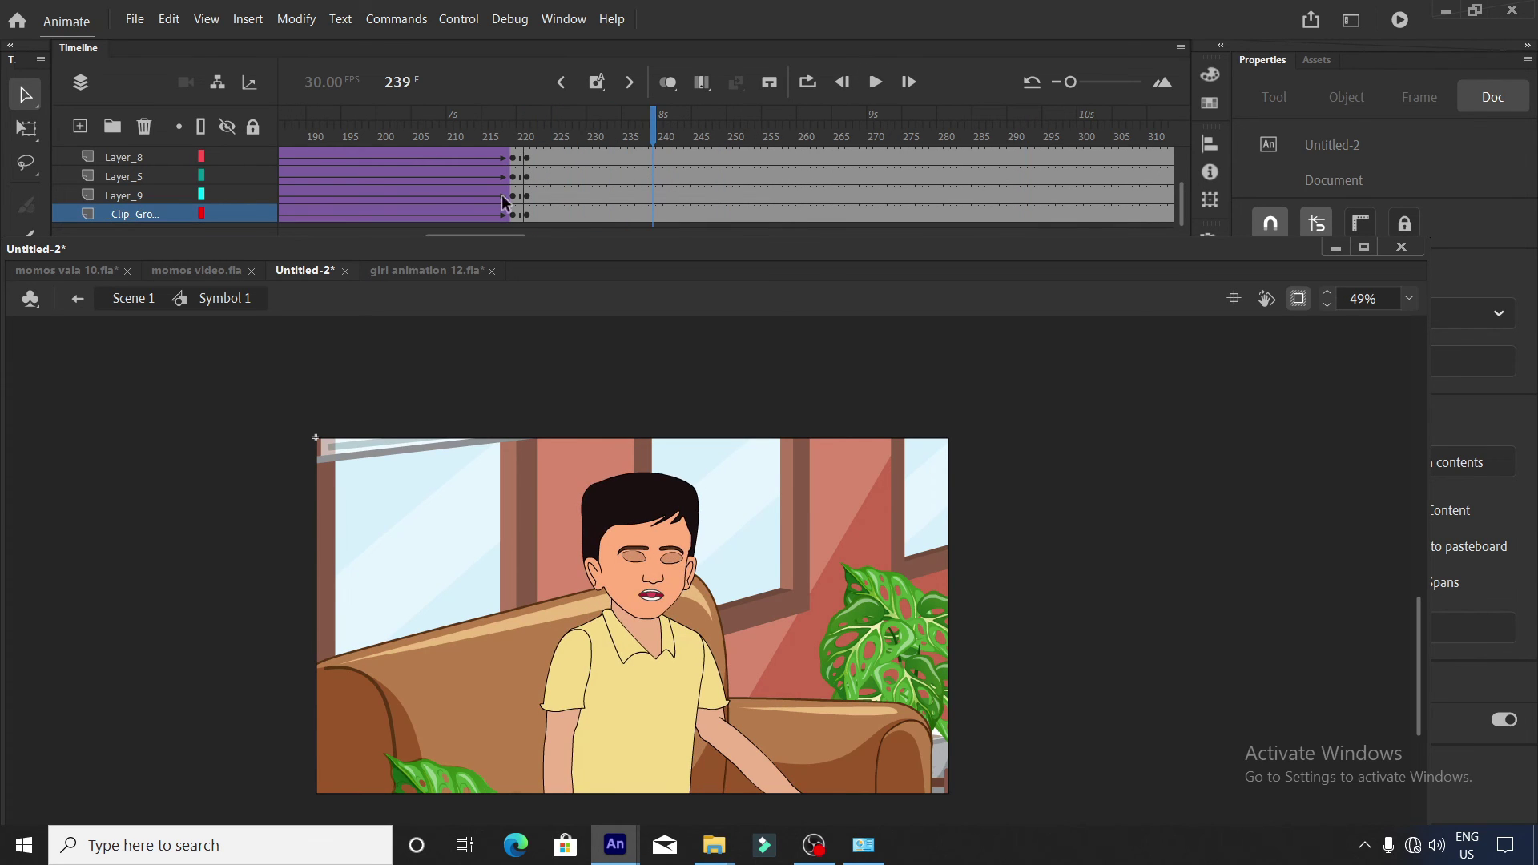
{"action": "left_click_drag", "start_coordinate": [474, 237], "coordinate": [566, 246]}
{"action": "scroll", "coordinate": [691, 154], "scroll_direction": "up", "scroll_amount": 5}
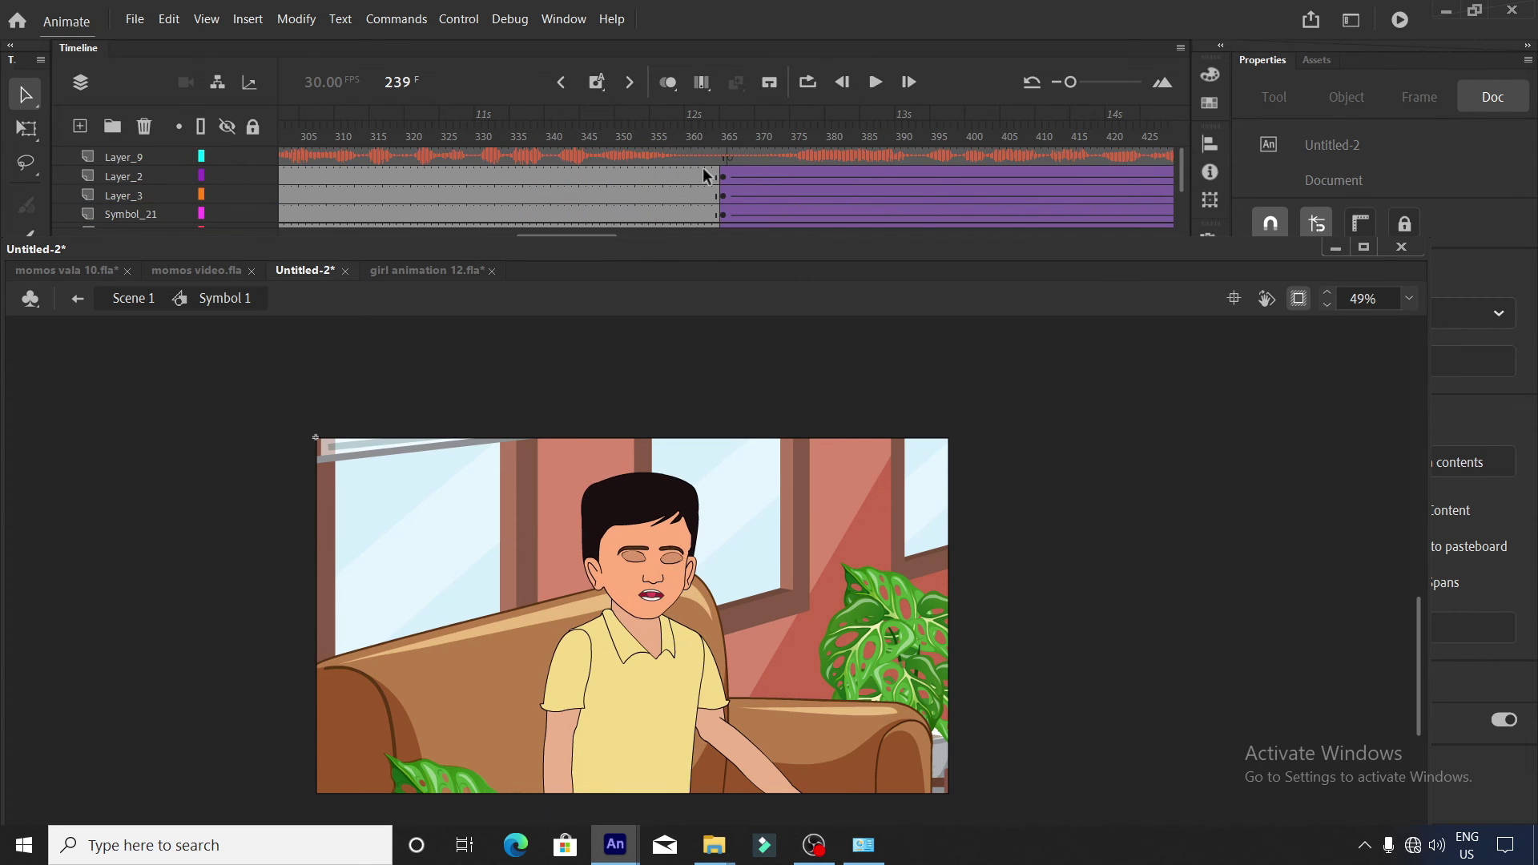
{"action": "left_click_drag", "start_coordinate": [708, 167], "coordinate": [713, 280]}
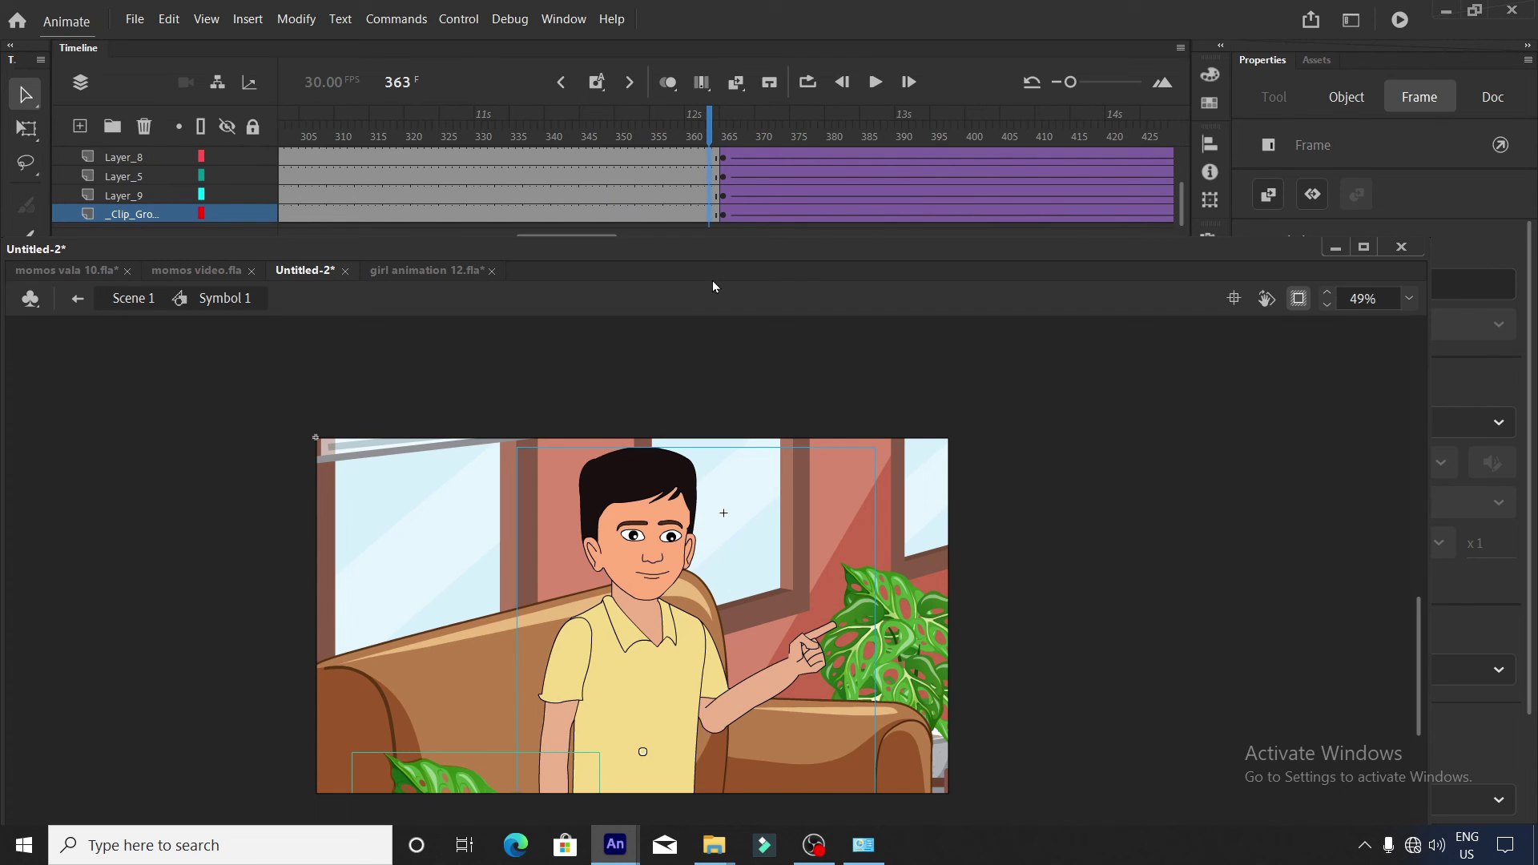
{"action": "key", "text": "F6"}
{"action": "key", "text": "ctrl+alt+s"}
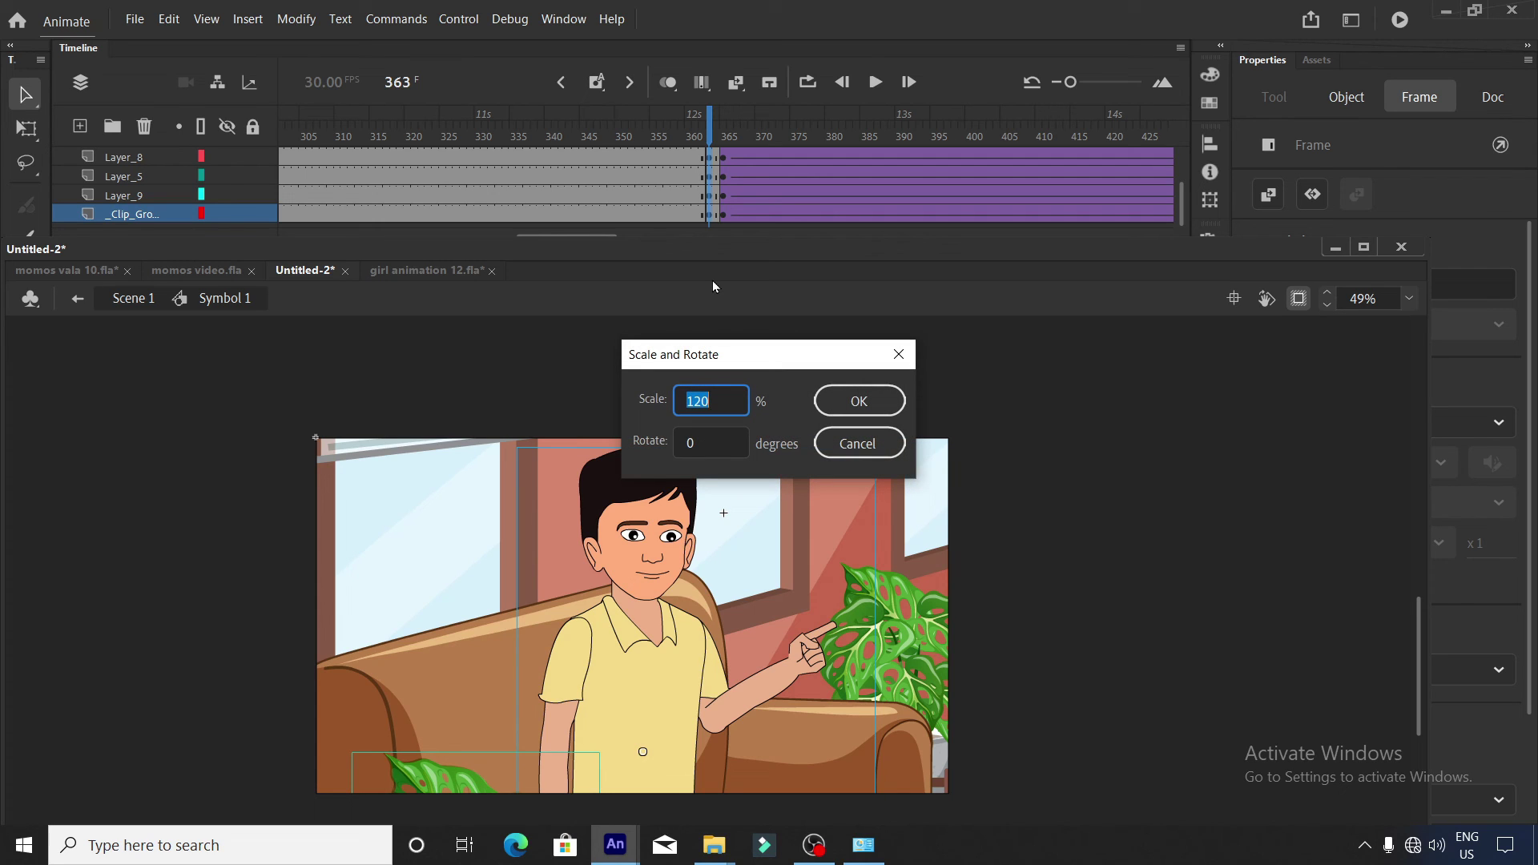
{"action": "type", "text": "120"}
{"action": "key", "text": "Return"}
{"action": "left_click_drag", "start_coordinate": [463, 699], "coordinate": [651, 676]}
Create a classic tween across all artwork layers of the boy's shot leading up to the frame 363 keyframes.
{"action": "scroll", "coordinate": [639, 186], "scroll_direction": "up", "scroll_amount": 3}
{"action": "left_click_drag", "start_coordinate": [638, 178], "coordinate": [659, 316]}
{"action": "right_click", "coordinate": [640, 191]}
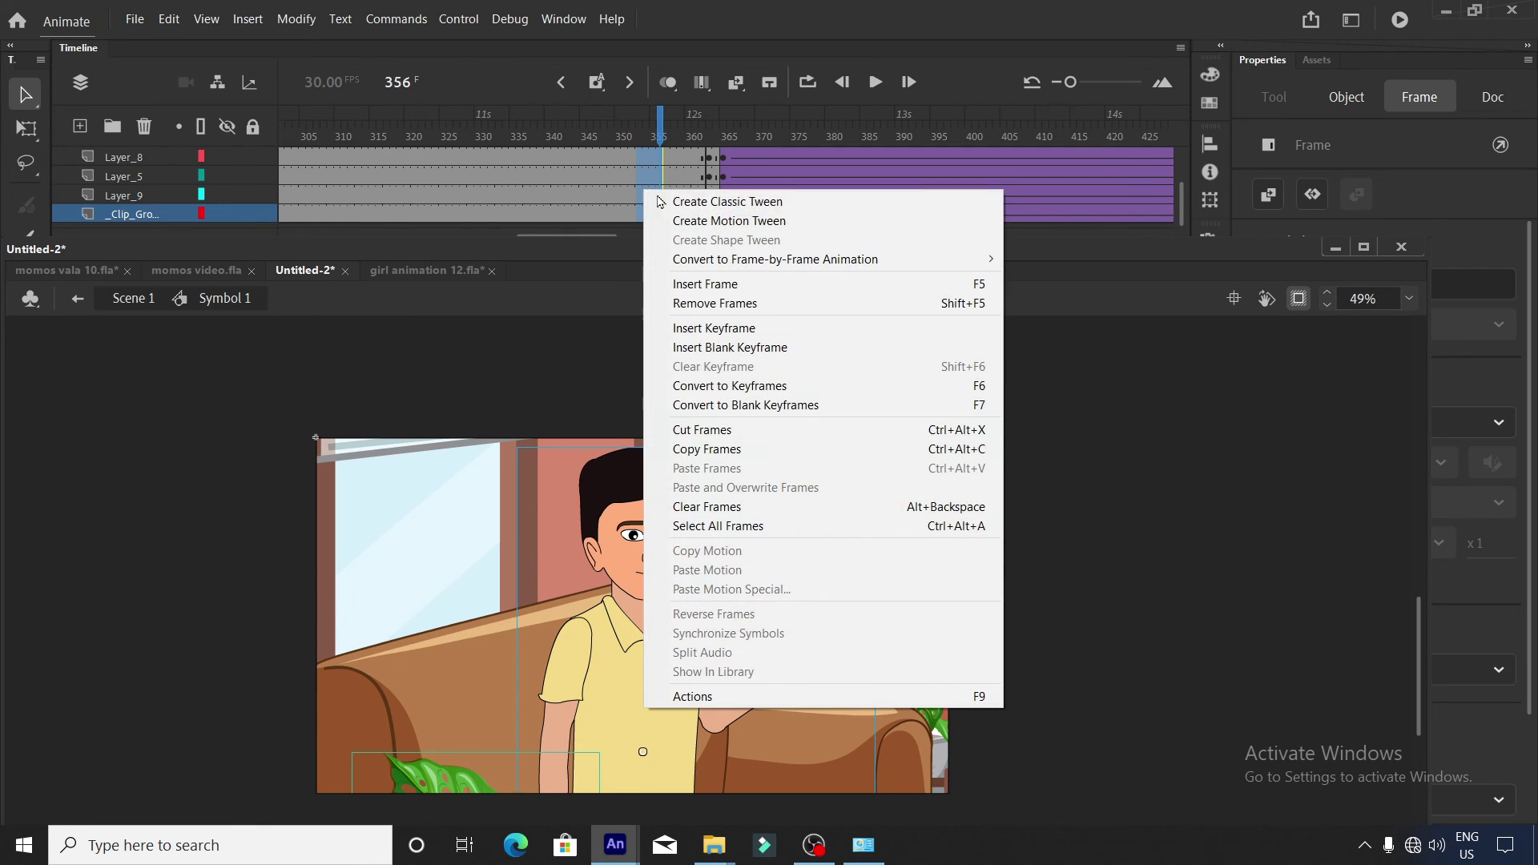
{"action": "left_click", "coordinate": [667, 202]}
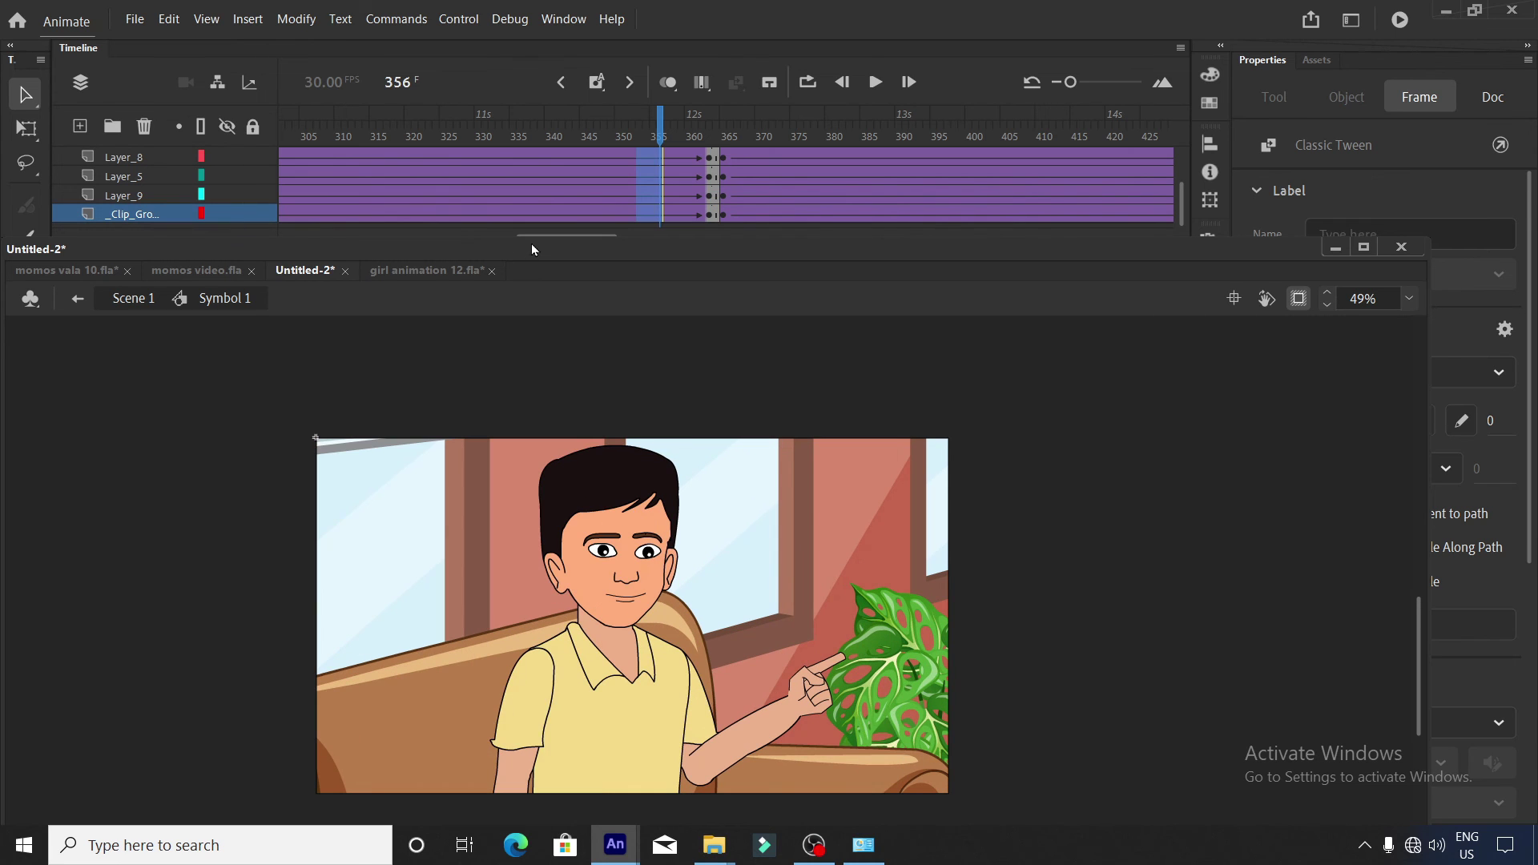
Enlarge the stage view and play the living-room scene from frame 1 to review the tweened zooms.
{"action": "left_click", "coordinate": [639, 195]}
{"action": "left_click_drag", "start_coordinate": [546, 236], "coordinate": [269, 231]}
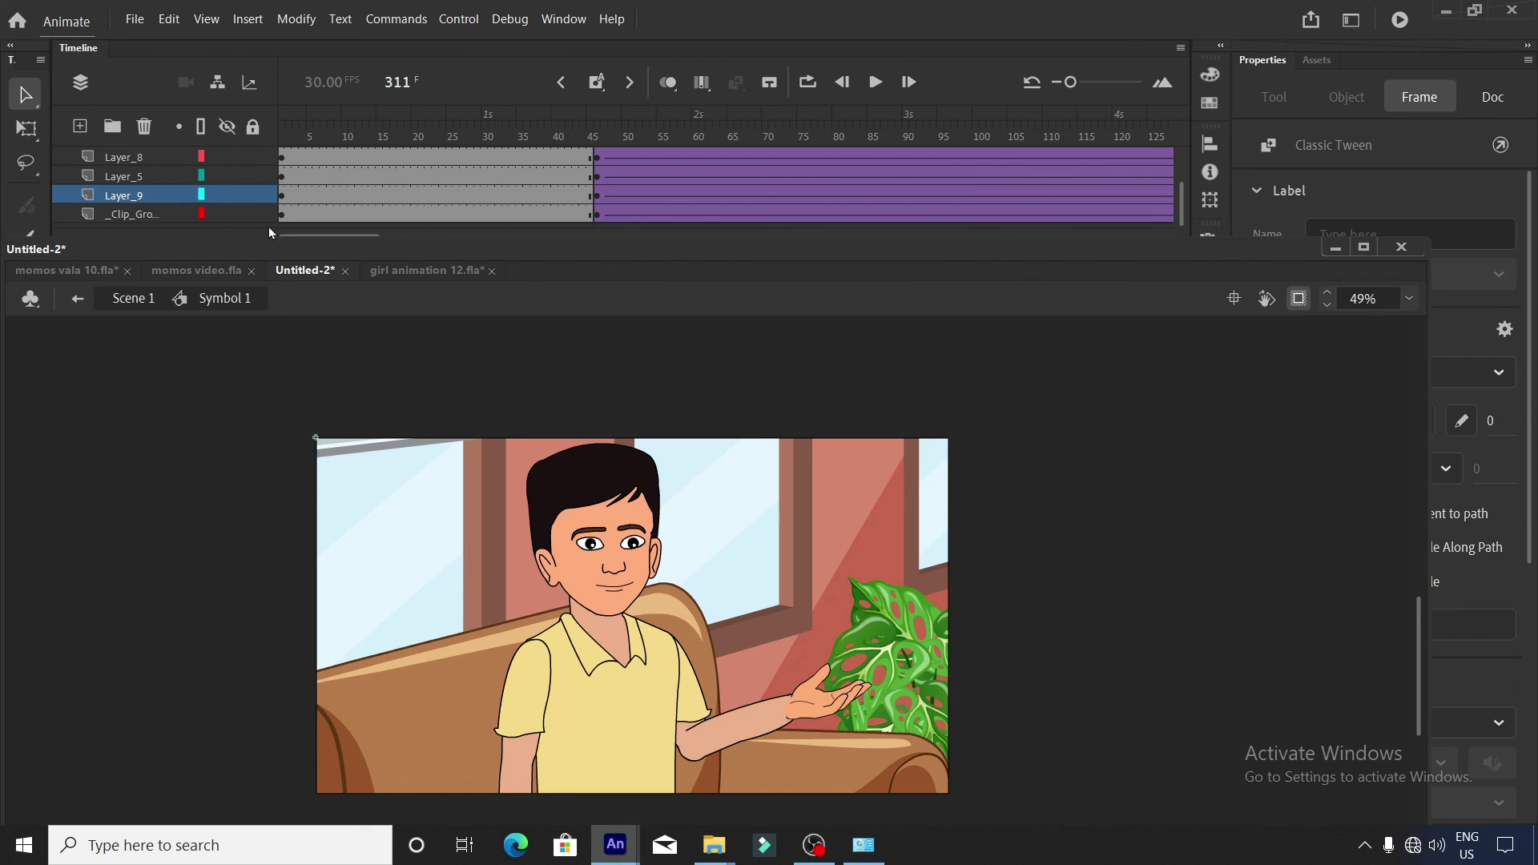
{"action": "left_click", "coordinate": [280, 138]}
{"action": "key", "text": "ctrl+="}
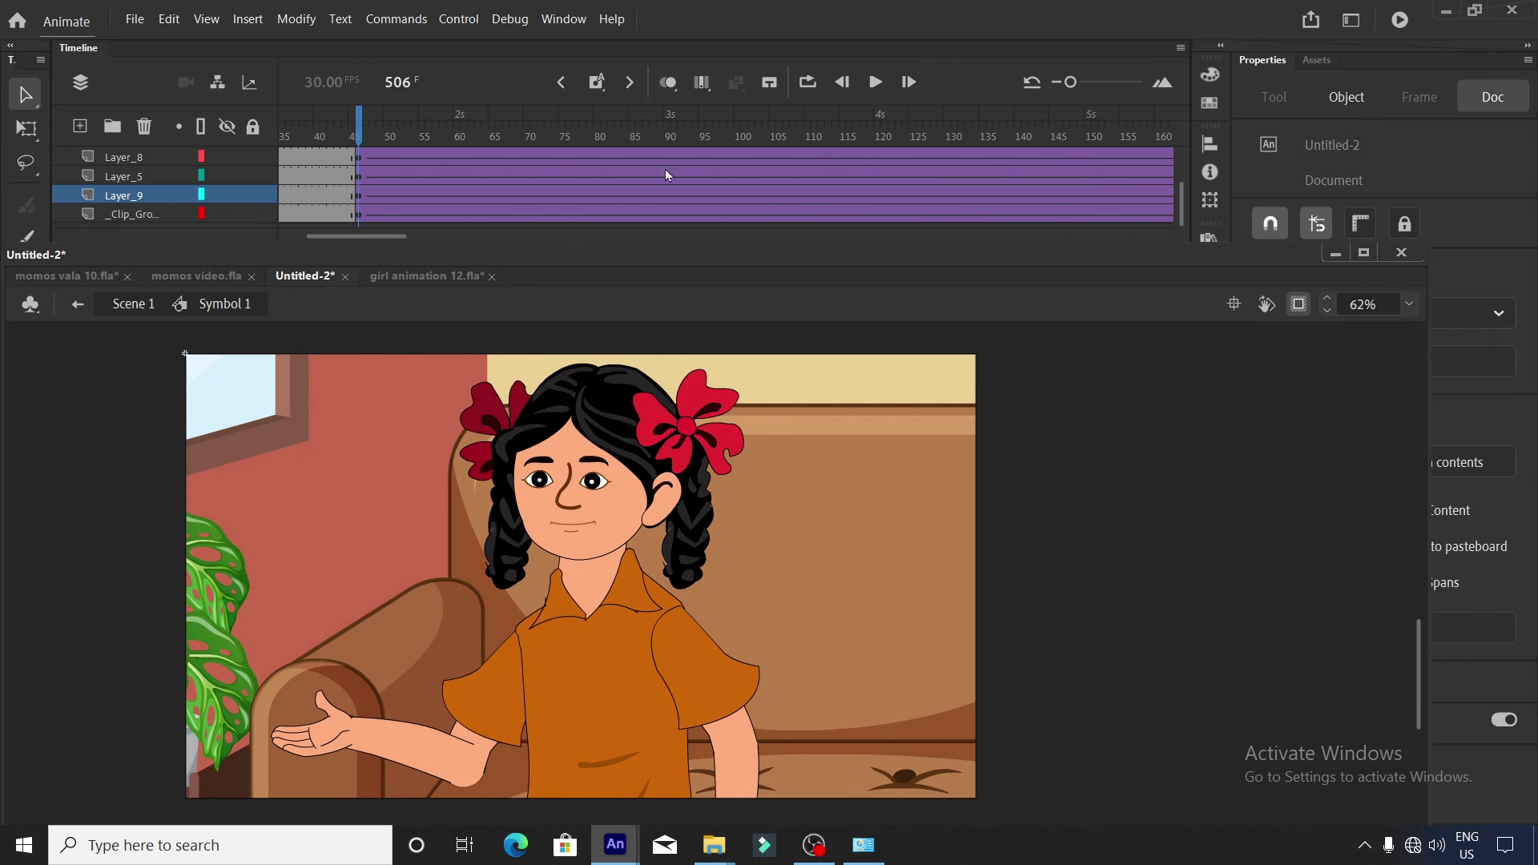
{"action": "key", "text": "Return"}
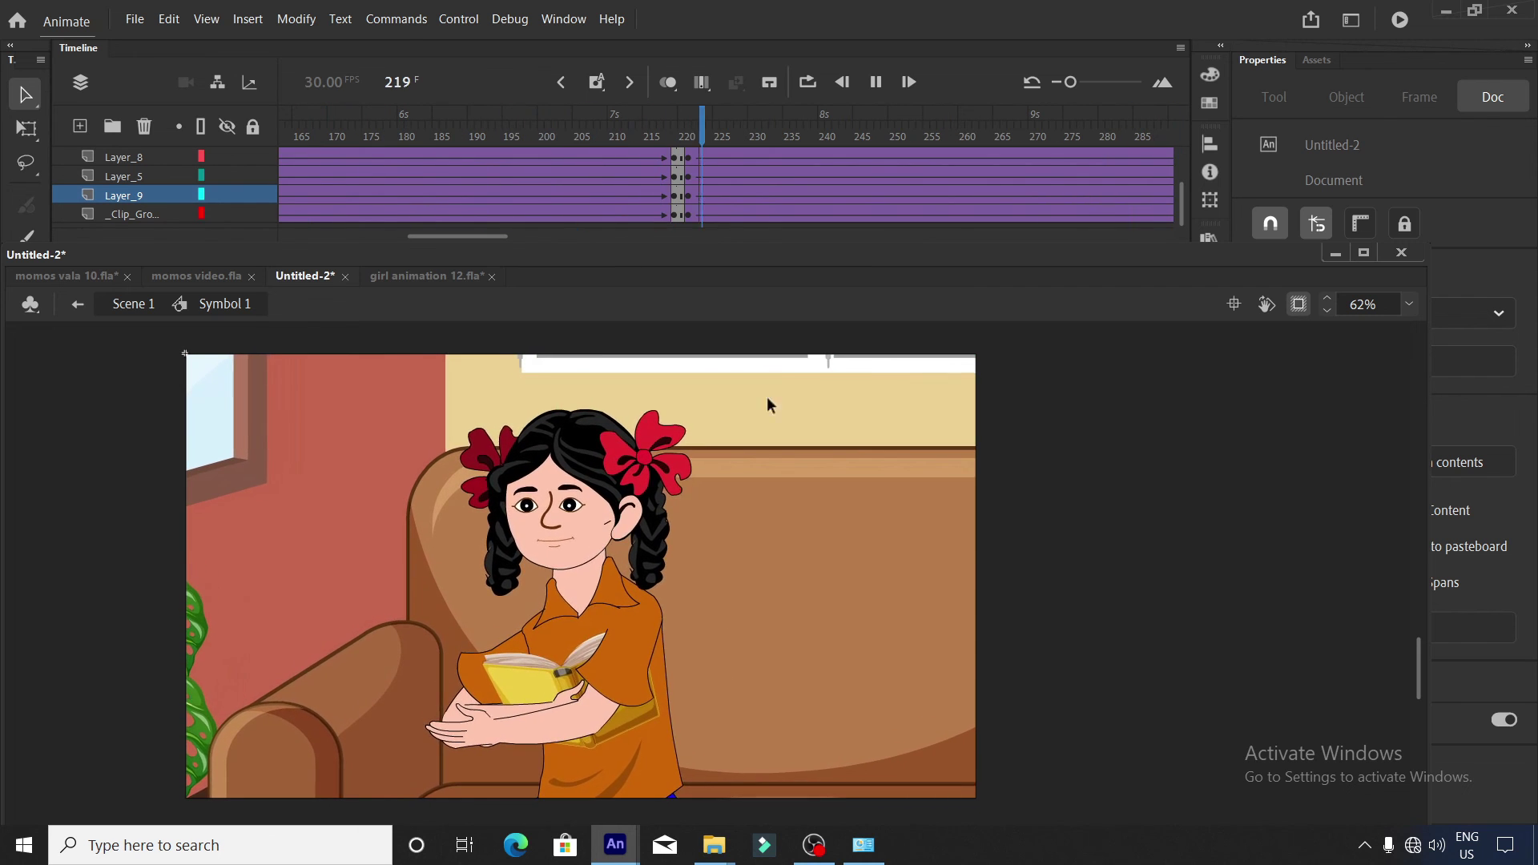
{"action": "left_click", "coordinate": [876, 83]}
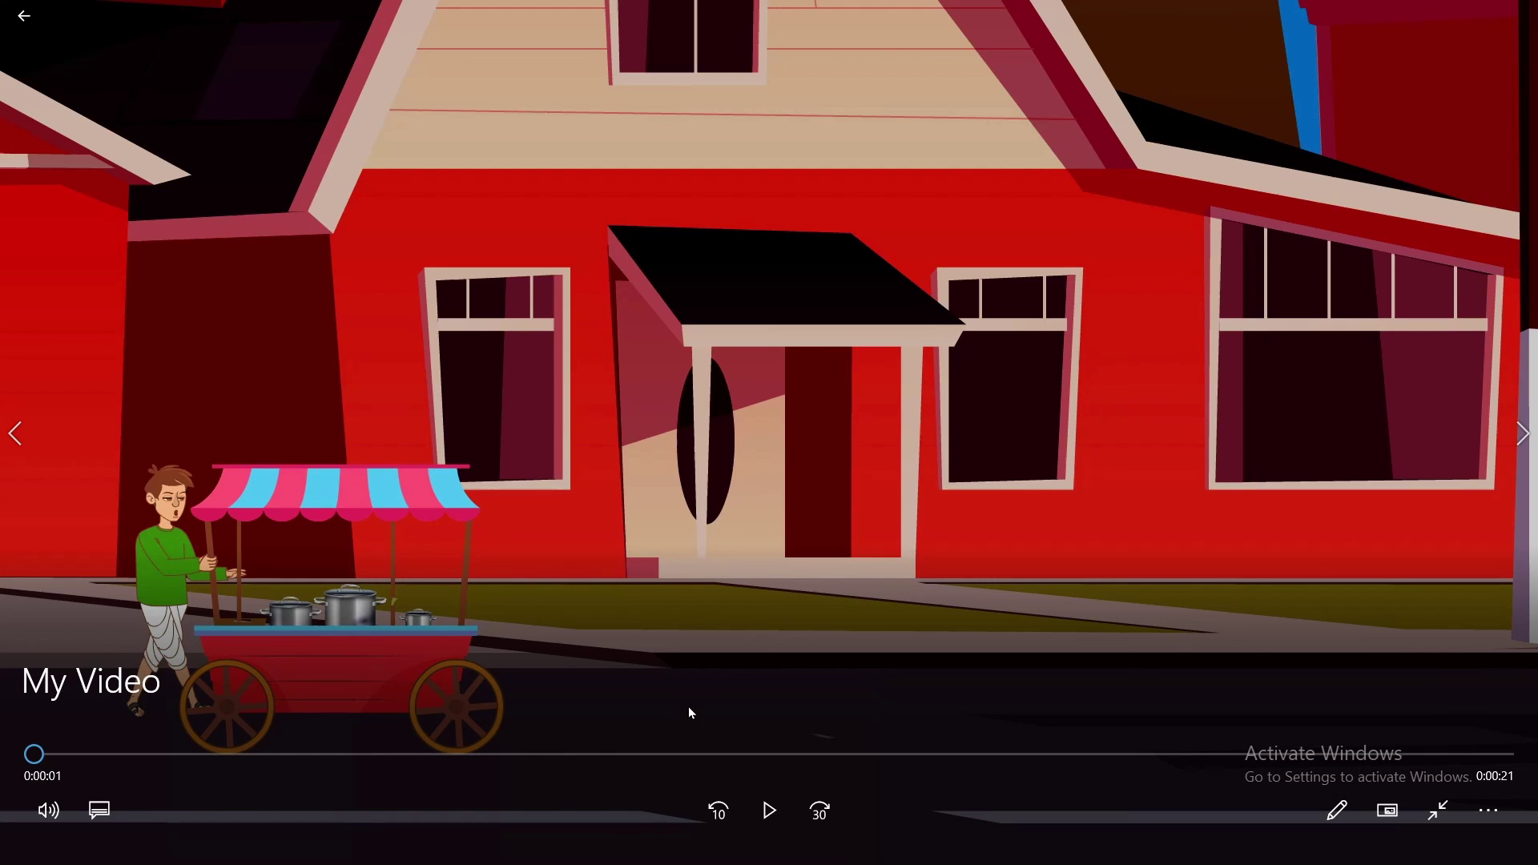
Play the exported "My Video" clip in the video player.
{"action": "left_click", "coordinate": [767, 813]}
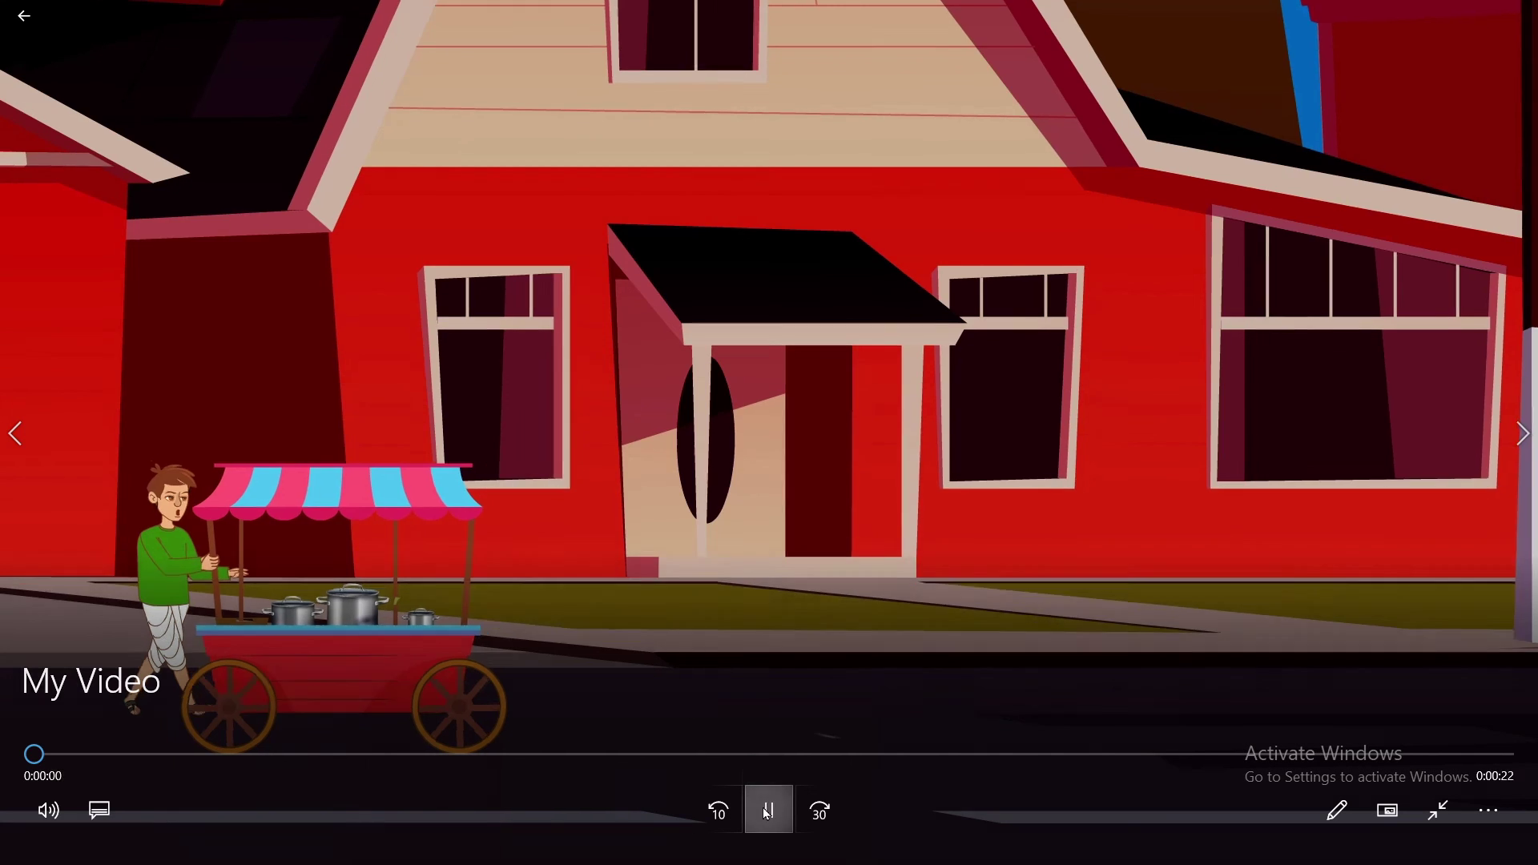